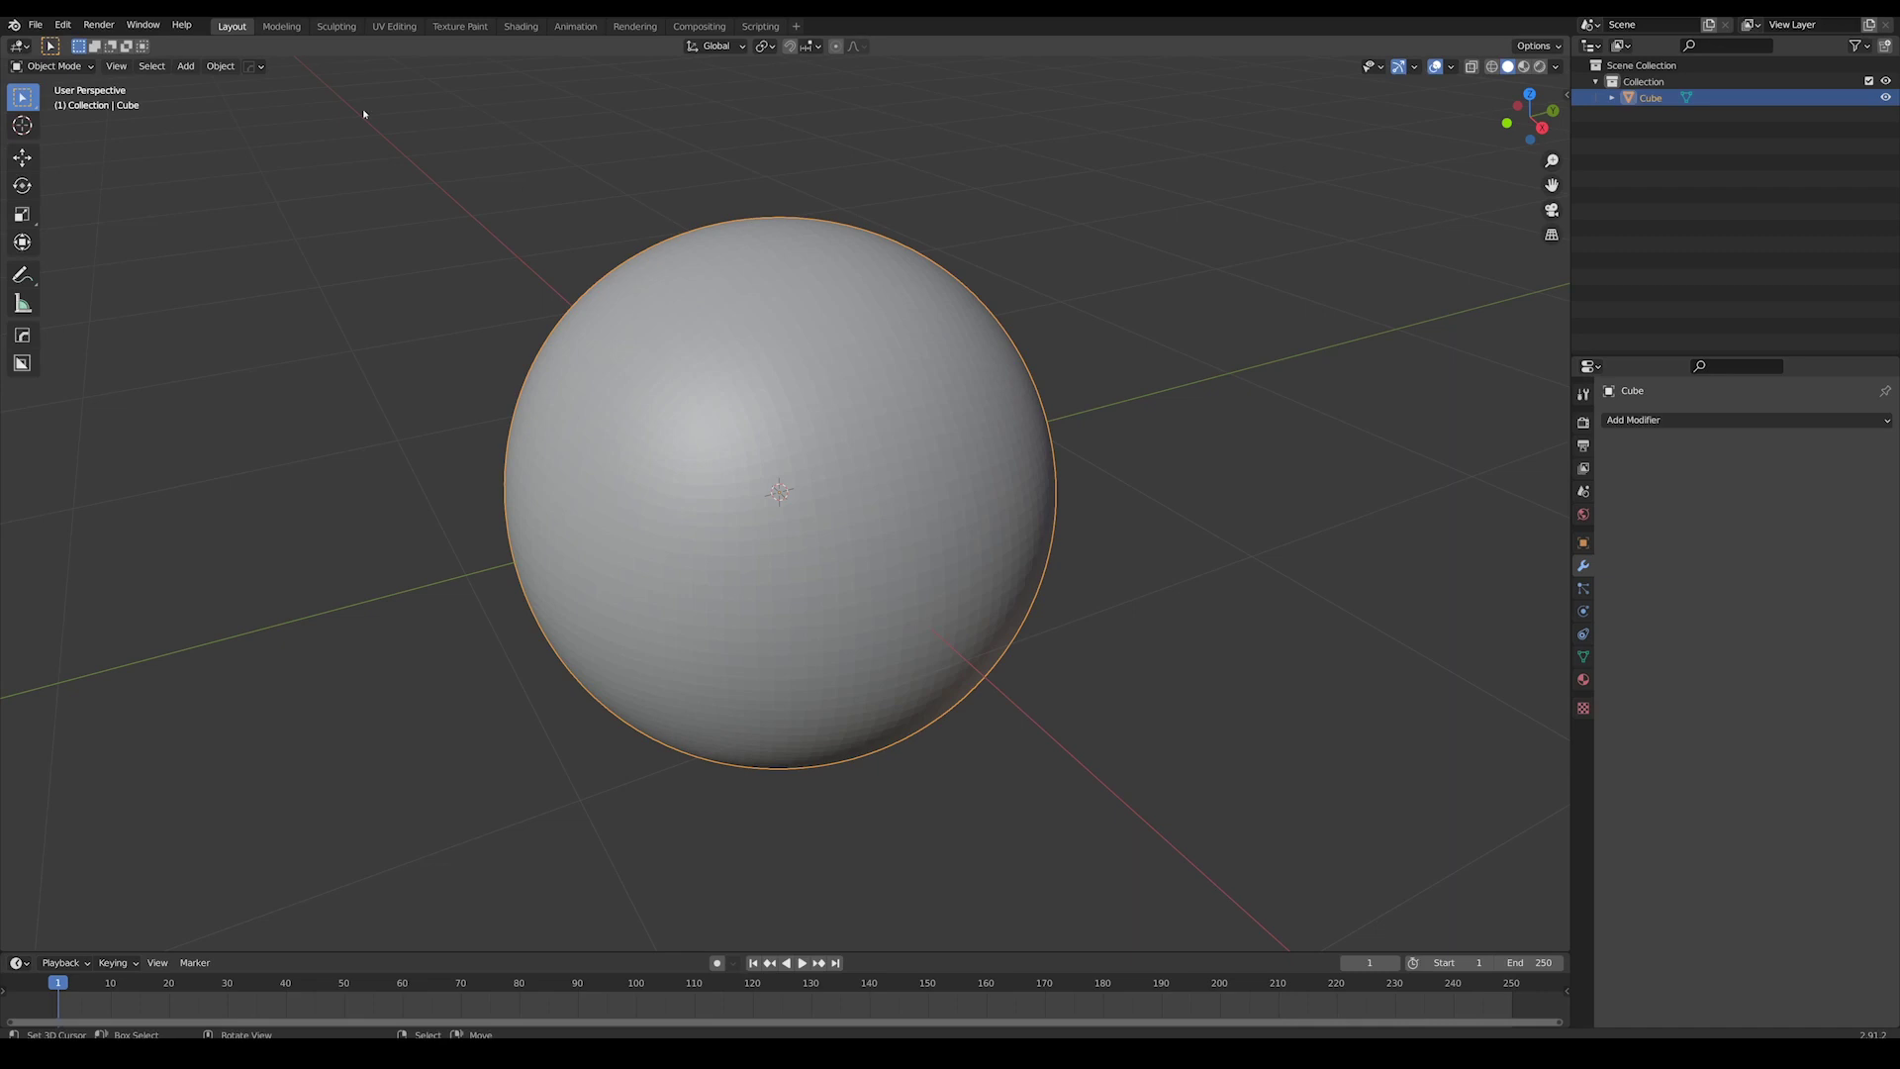
- Switch to the Sculpting workspace and select the Draw brush for sculpting the sphere
left_click(341, 27)
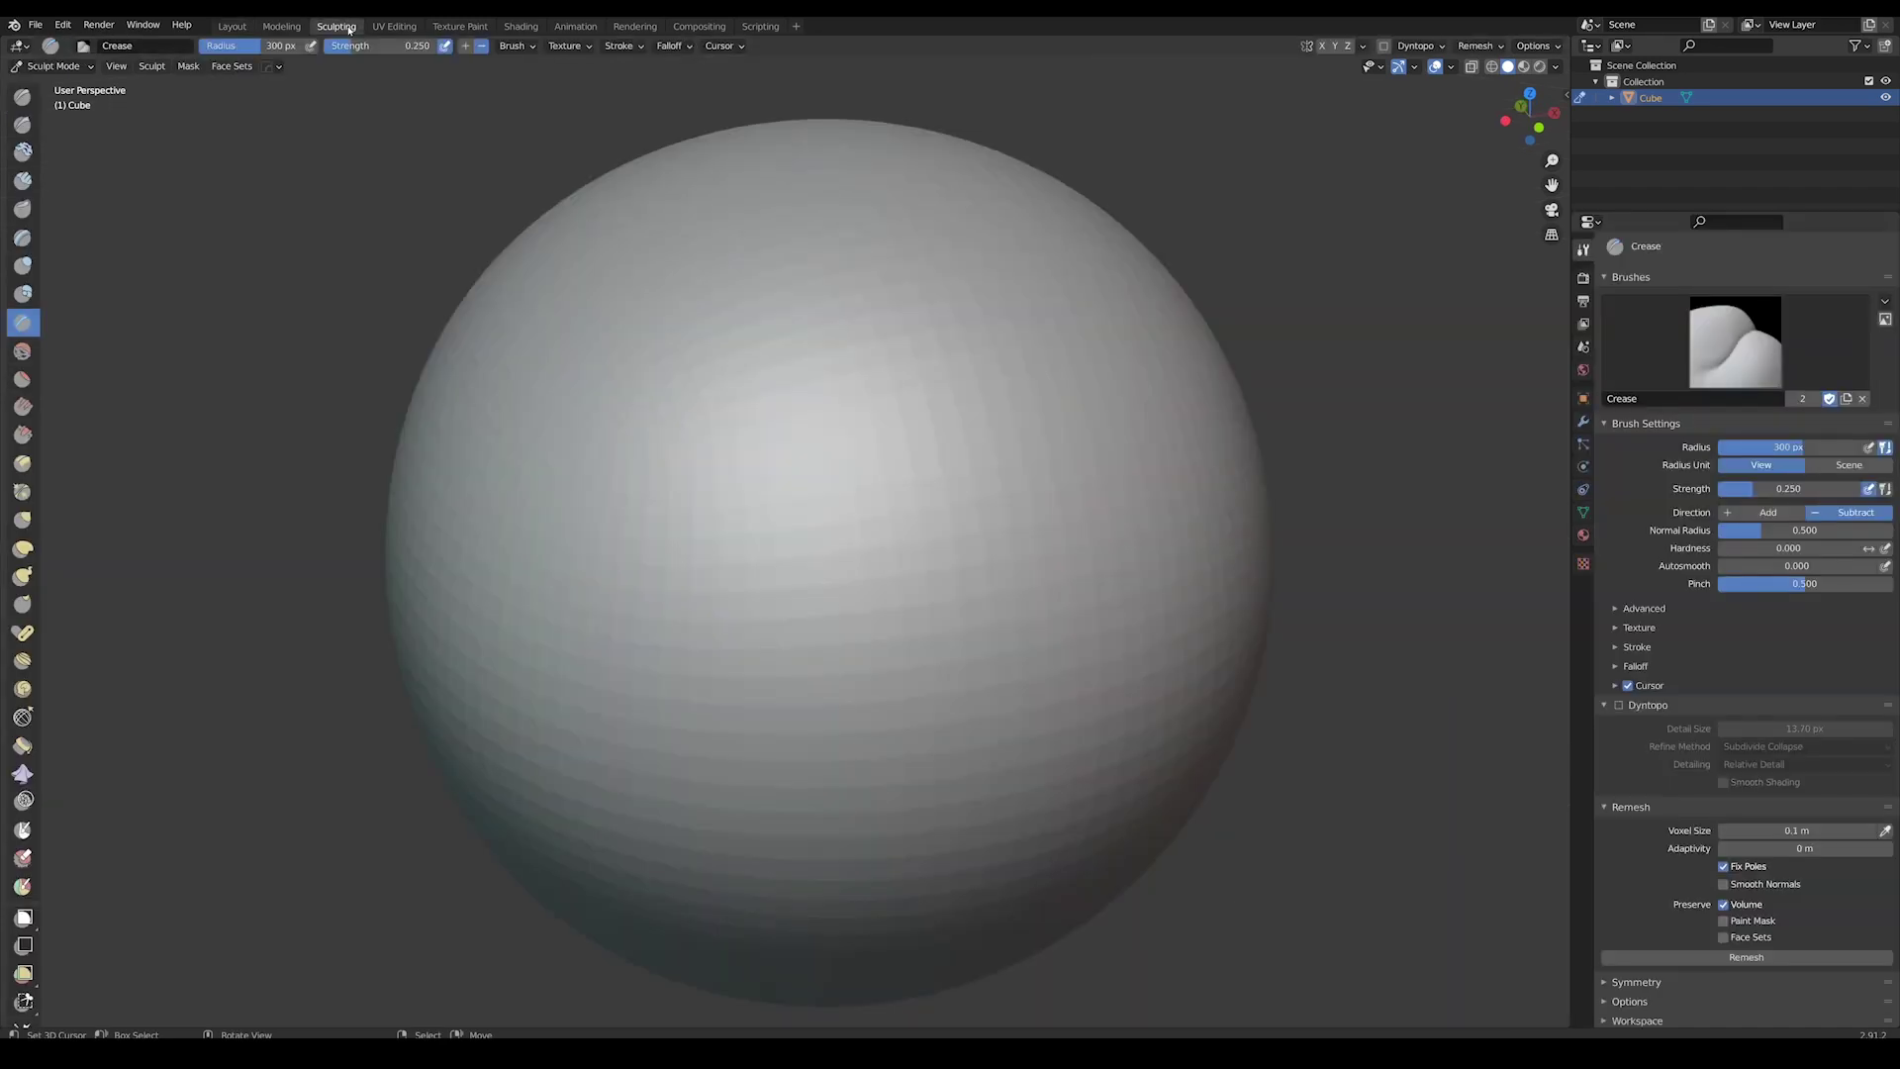
scroll(659, 361, "down", 2)
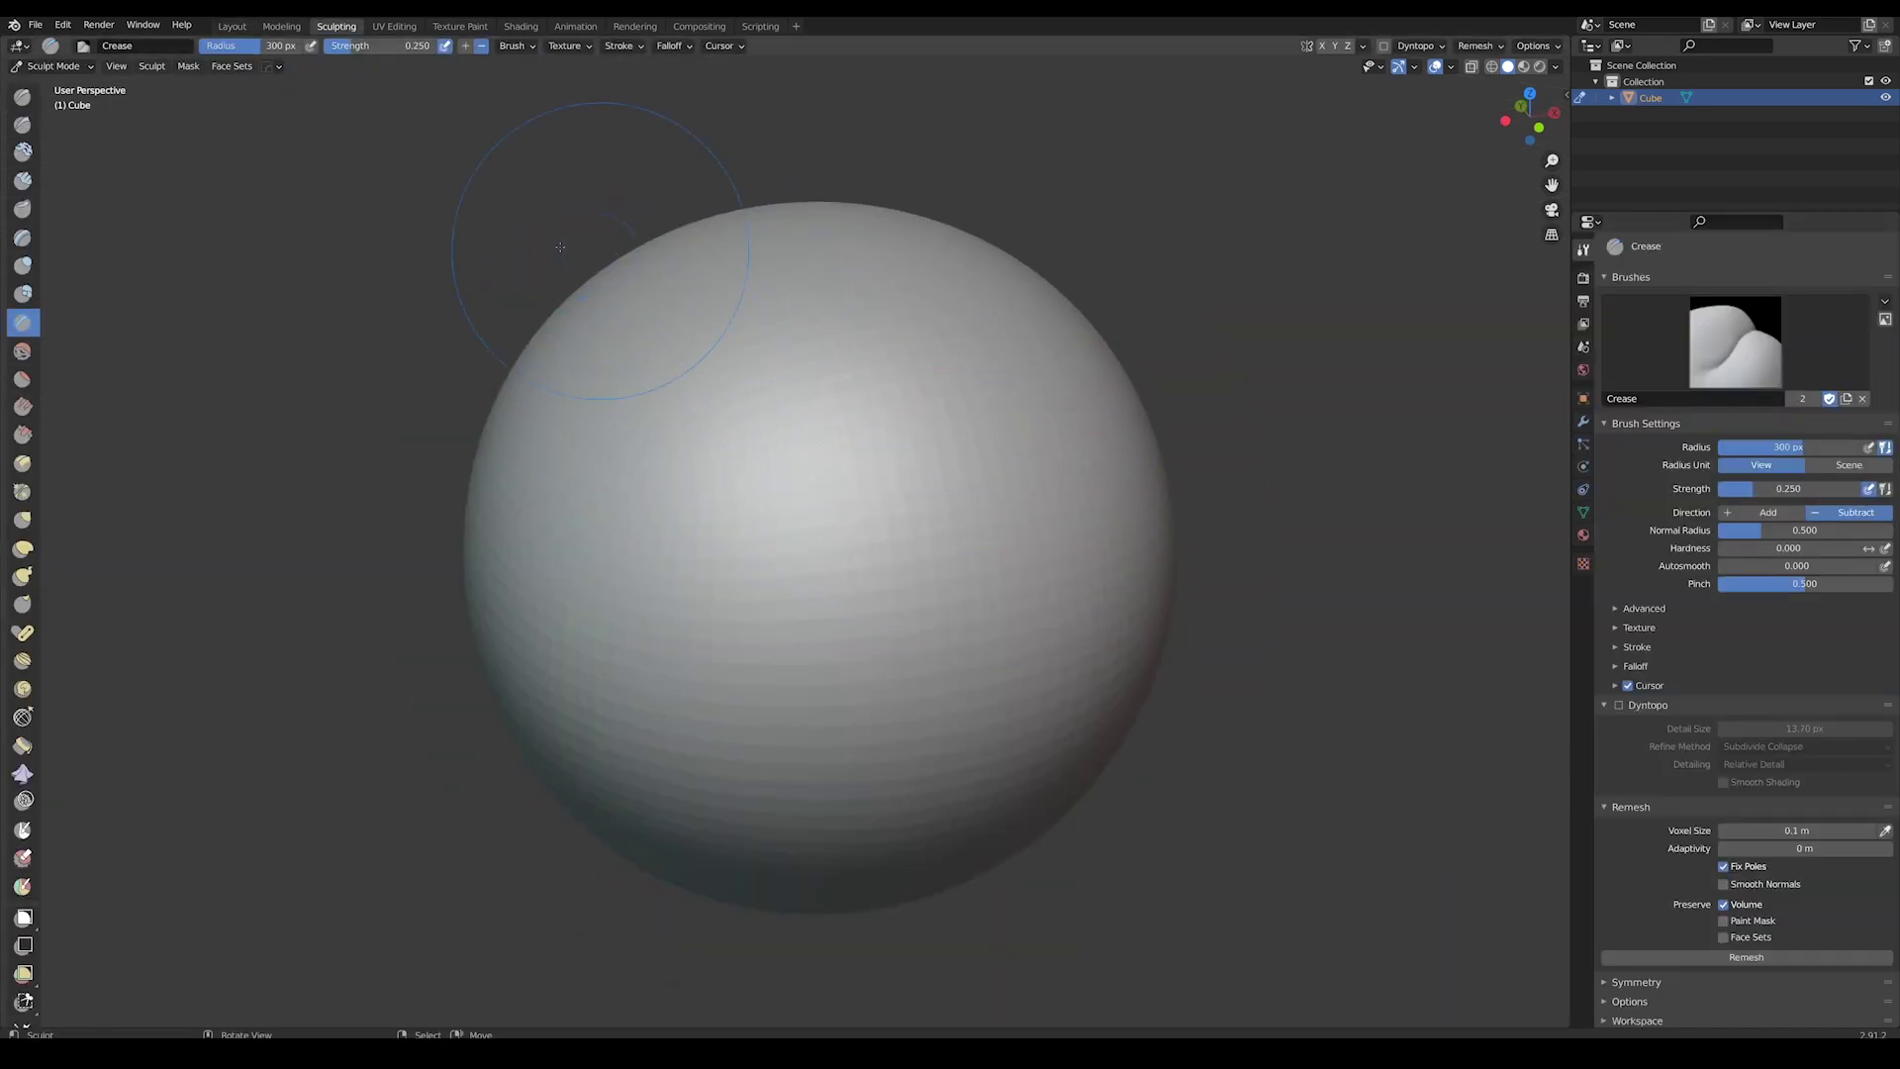
left_click(22, 96)
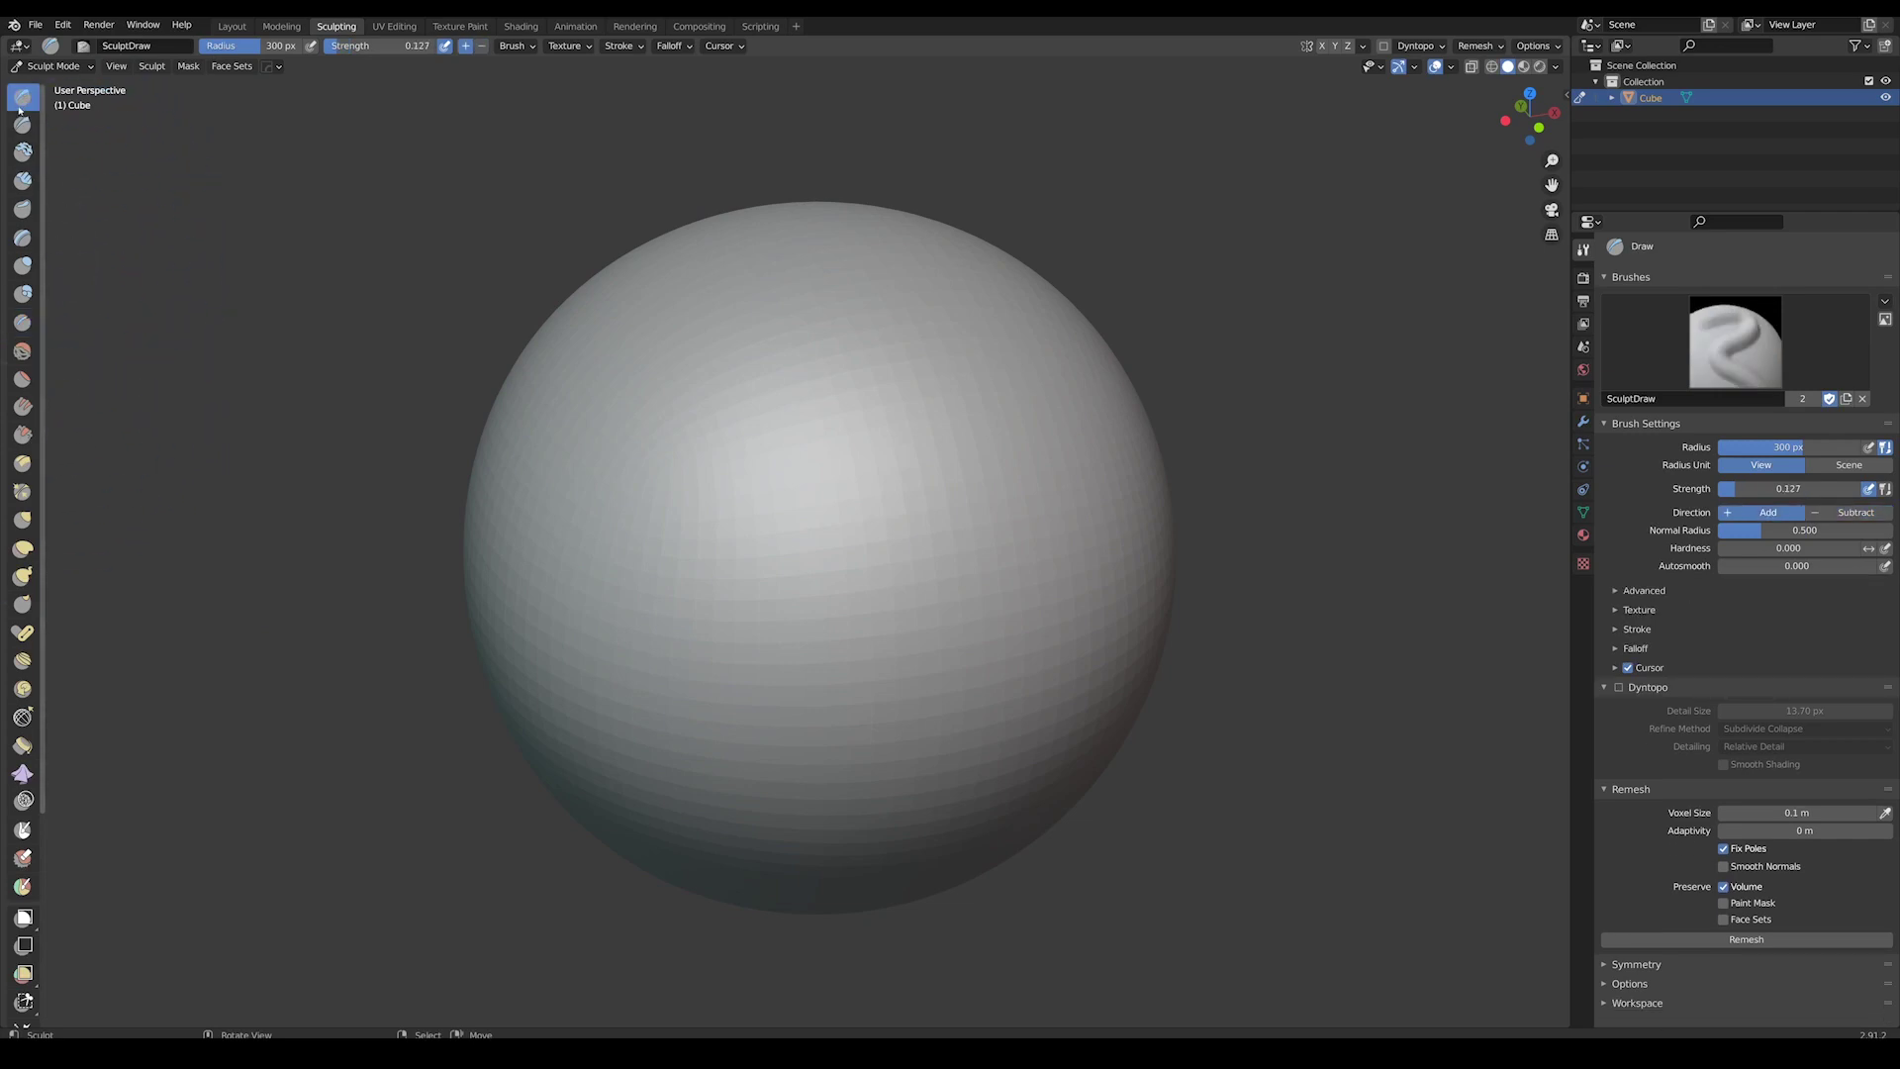
scroll(895, 513, "up", 2)
scroll(1009, 401, "down", 1)
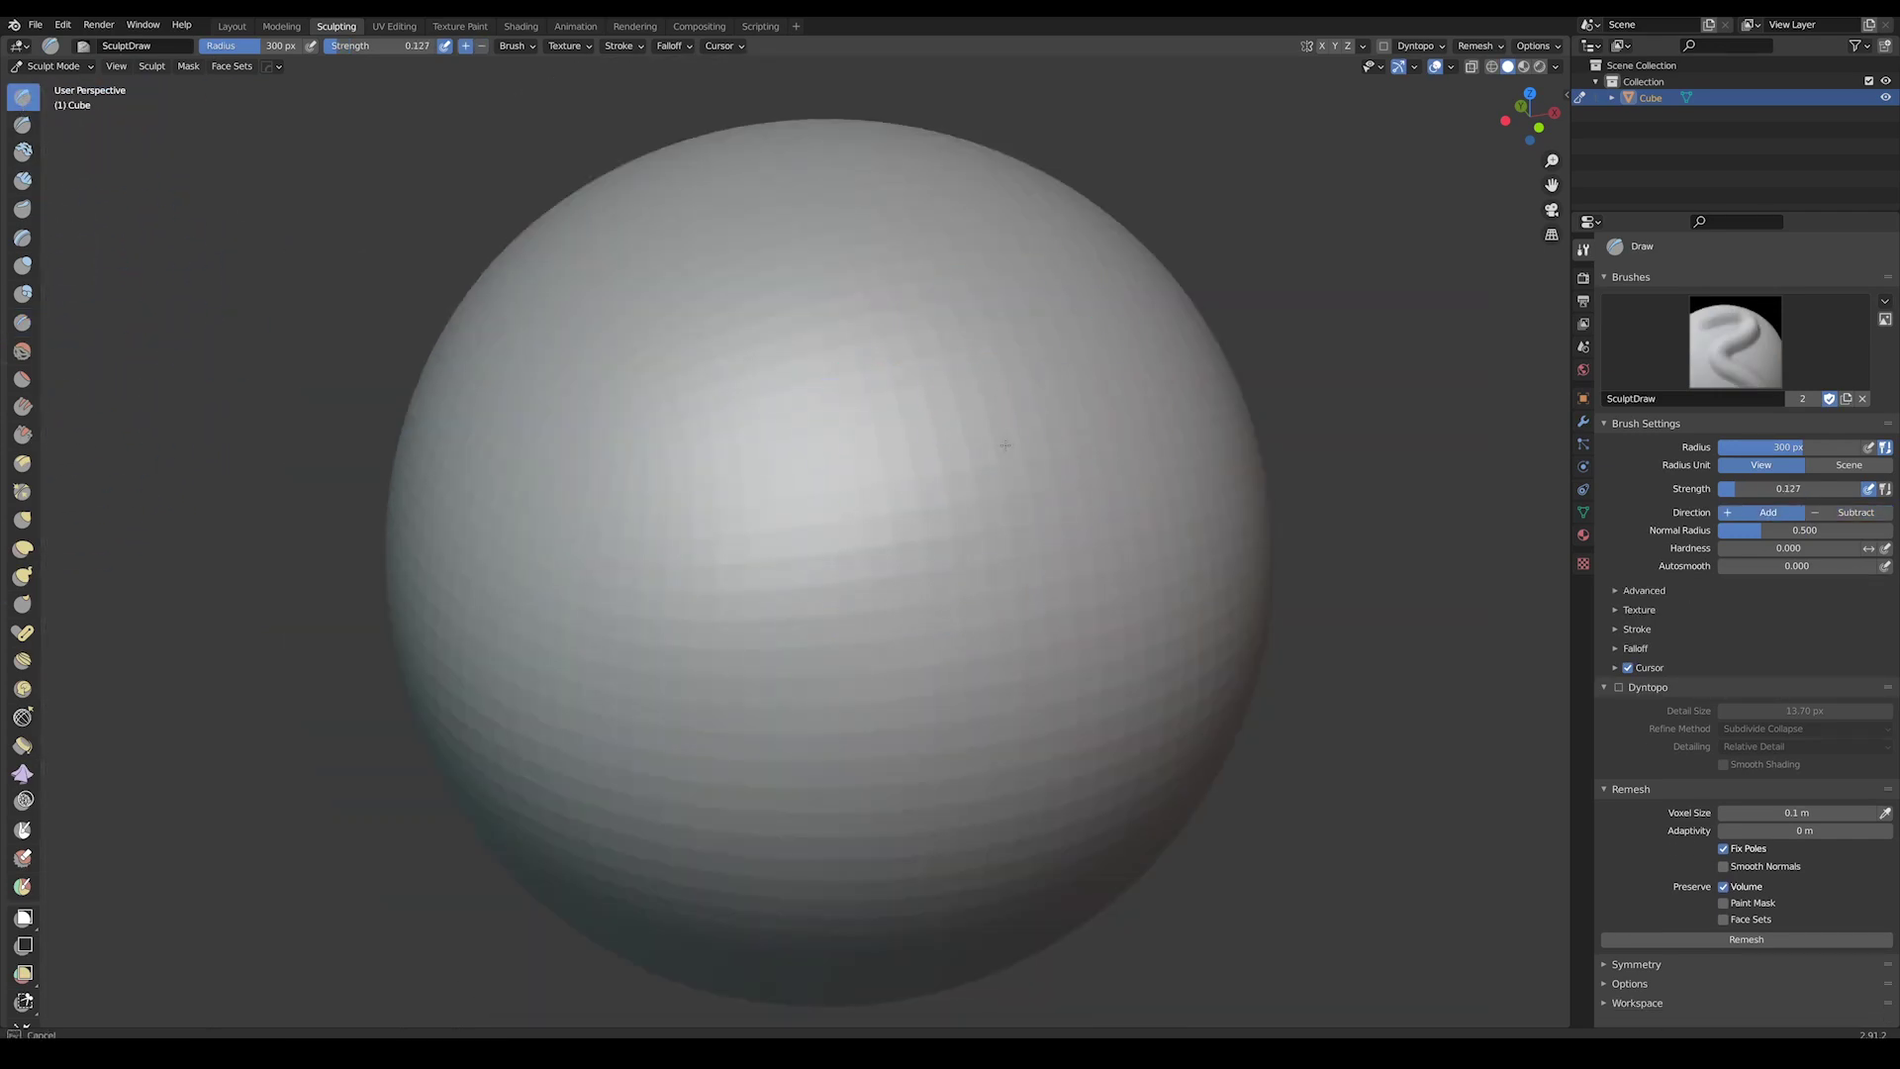
- Set the Draw brush's strength to about 0.549 and its radius to 164 px
key("shift+f")
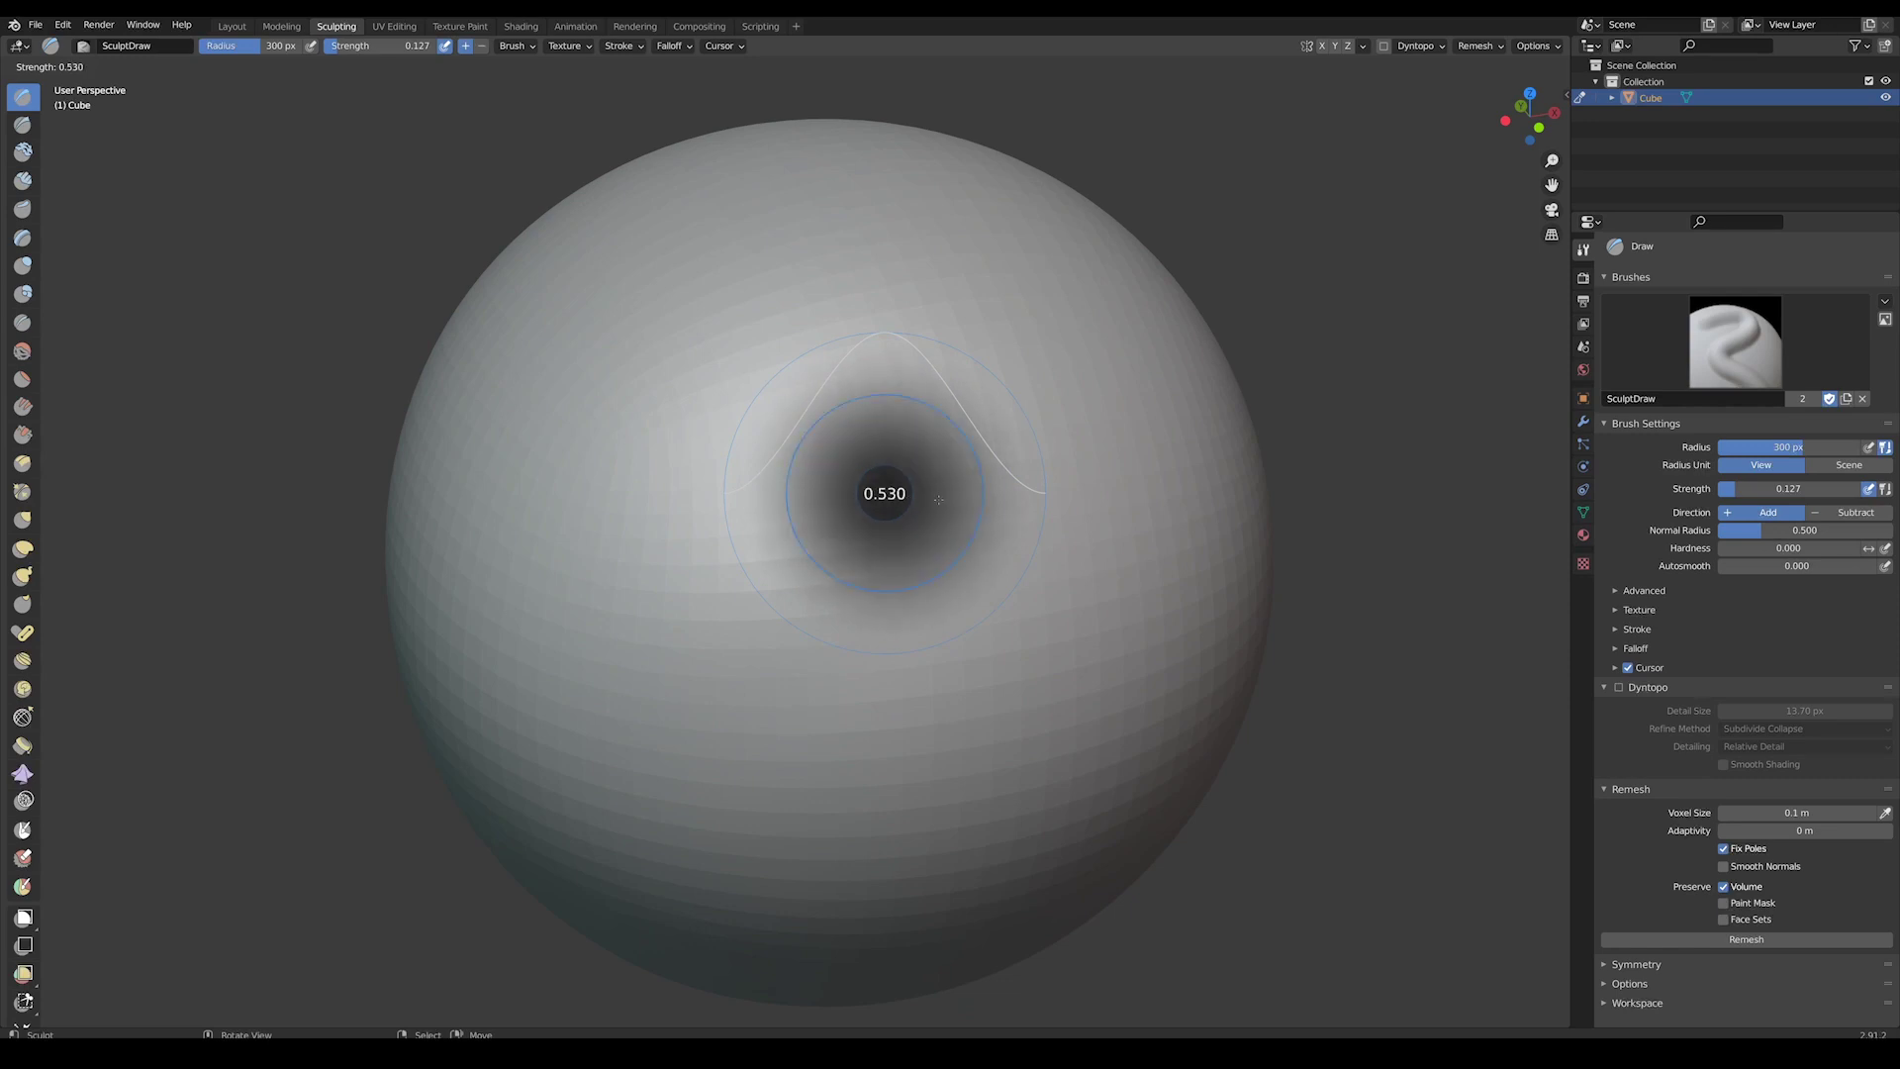
left_click(934, 493)
key("f")
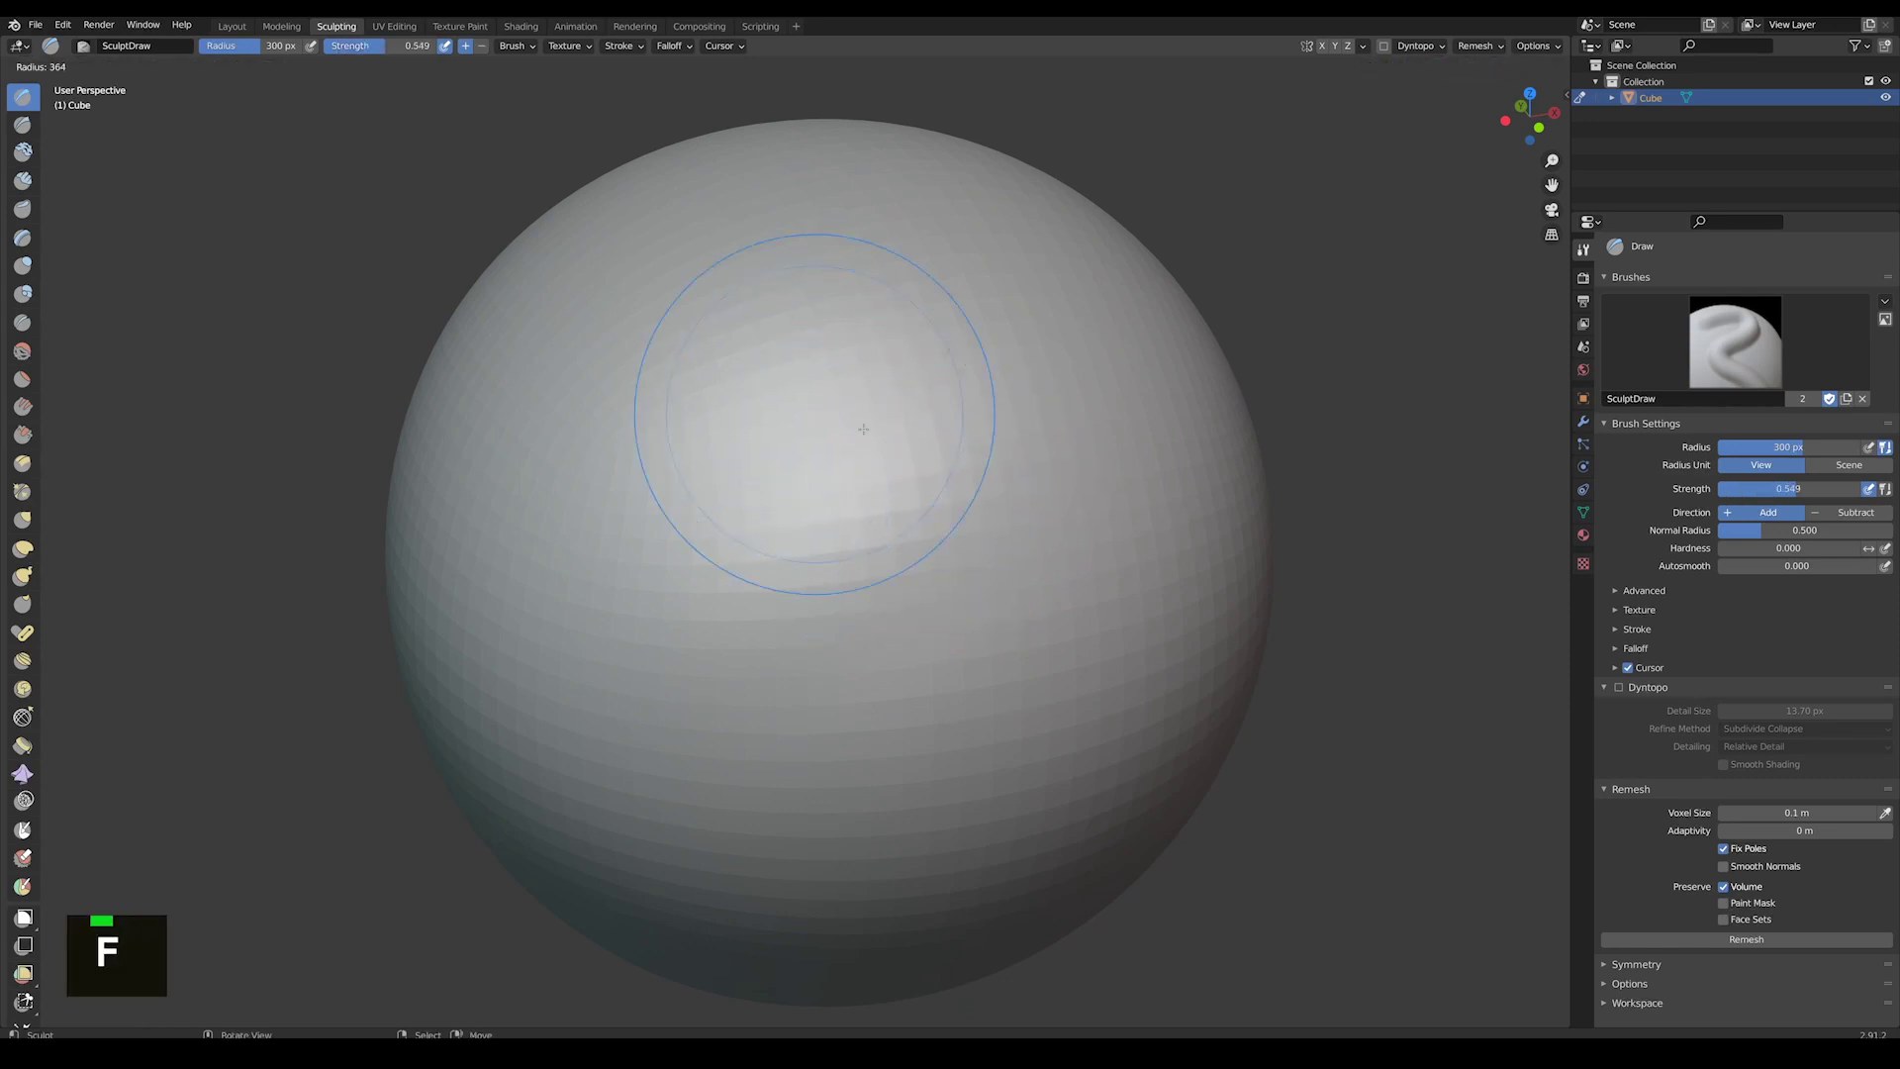
left_click(713, 402)
key("f")
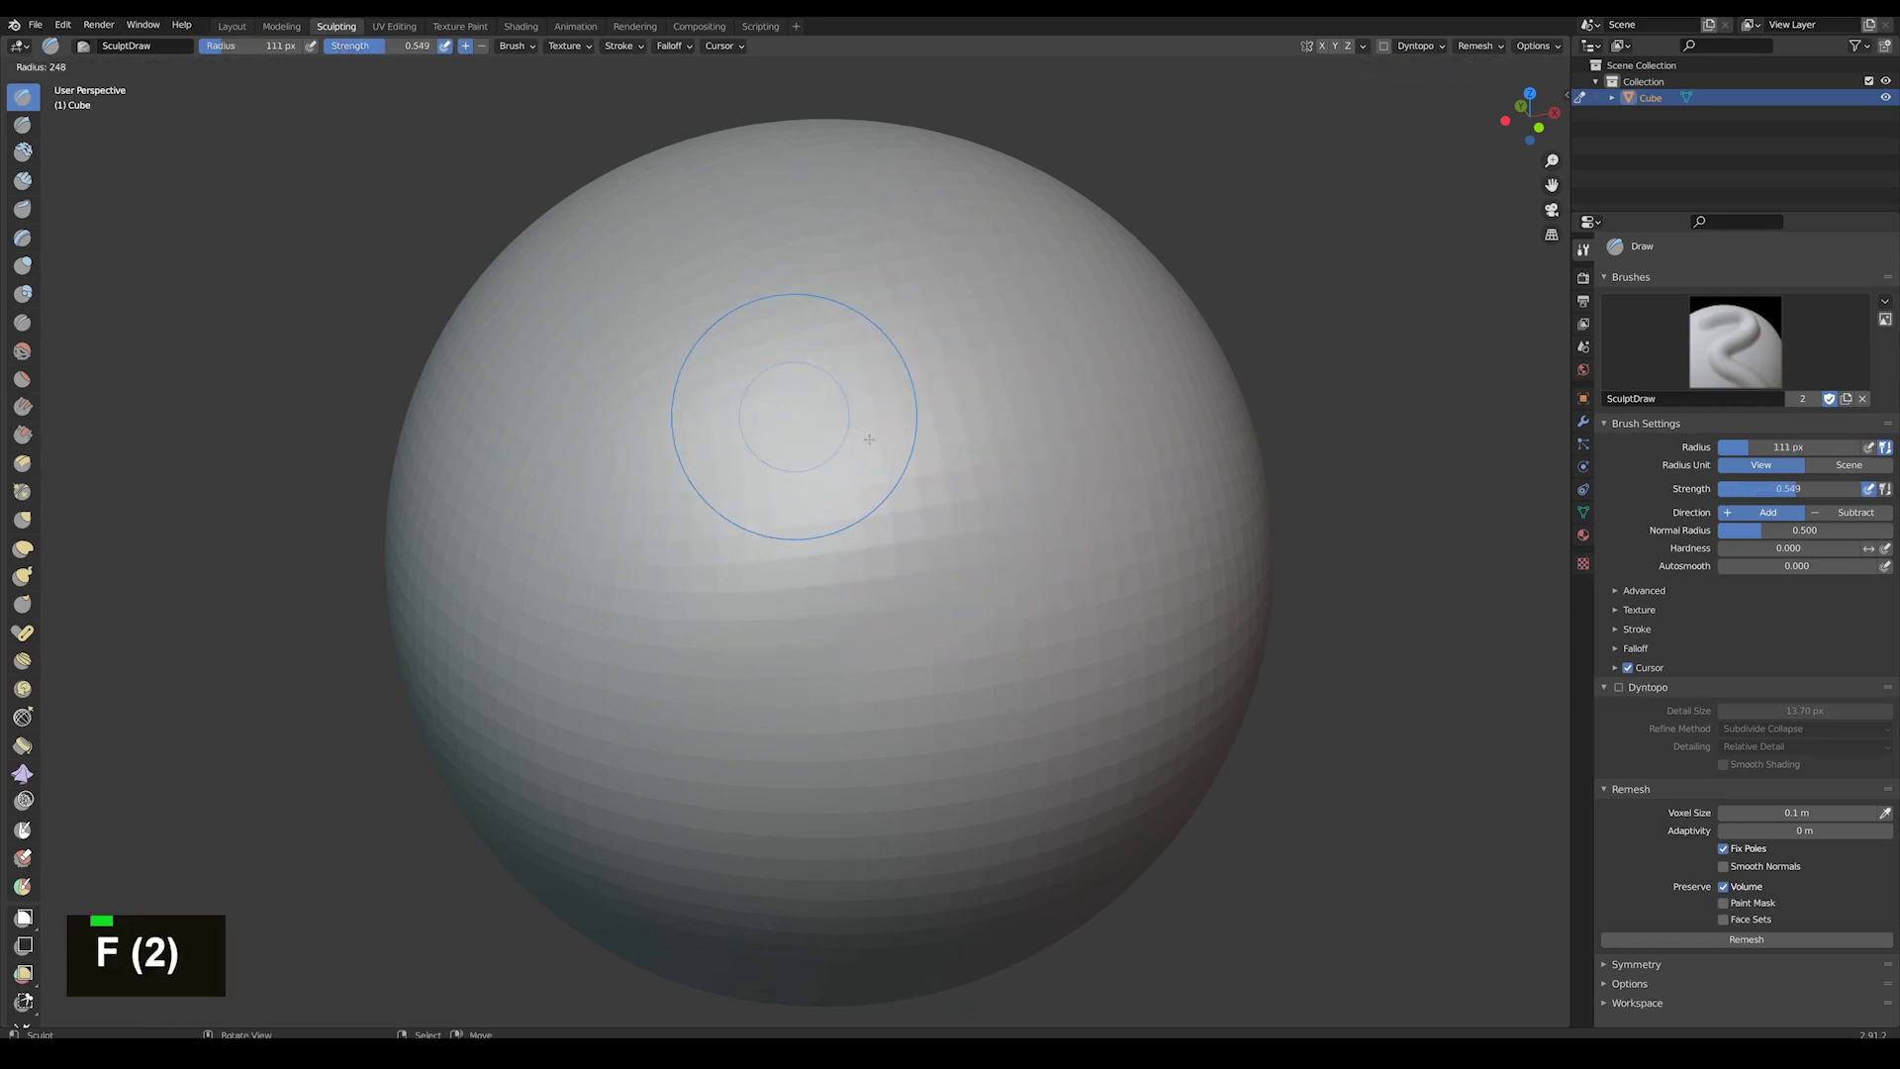
key("f")
left_click(820, 451)
- Sculpt broad raised strokes across the front of the sphere with the Draw brush
mouse_move(1018, 339)
left_mouse_down()
mouse_move(655, 567)
mouse_move(1074, 334)
mouse_move(688, 578)
mouse_move(967, 379)
mouse_move(623, 587)
left_mouse_up()
scroll(626, 588, "down", 4)
middle_click_drag(990, 594, 837, 615)
scroll(1069, 508, "up", 2)
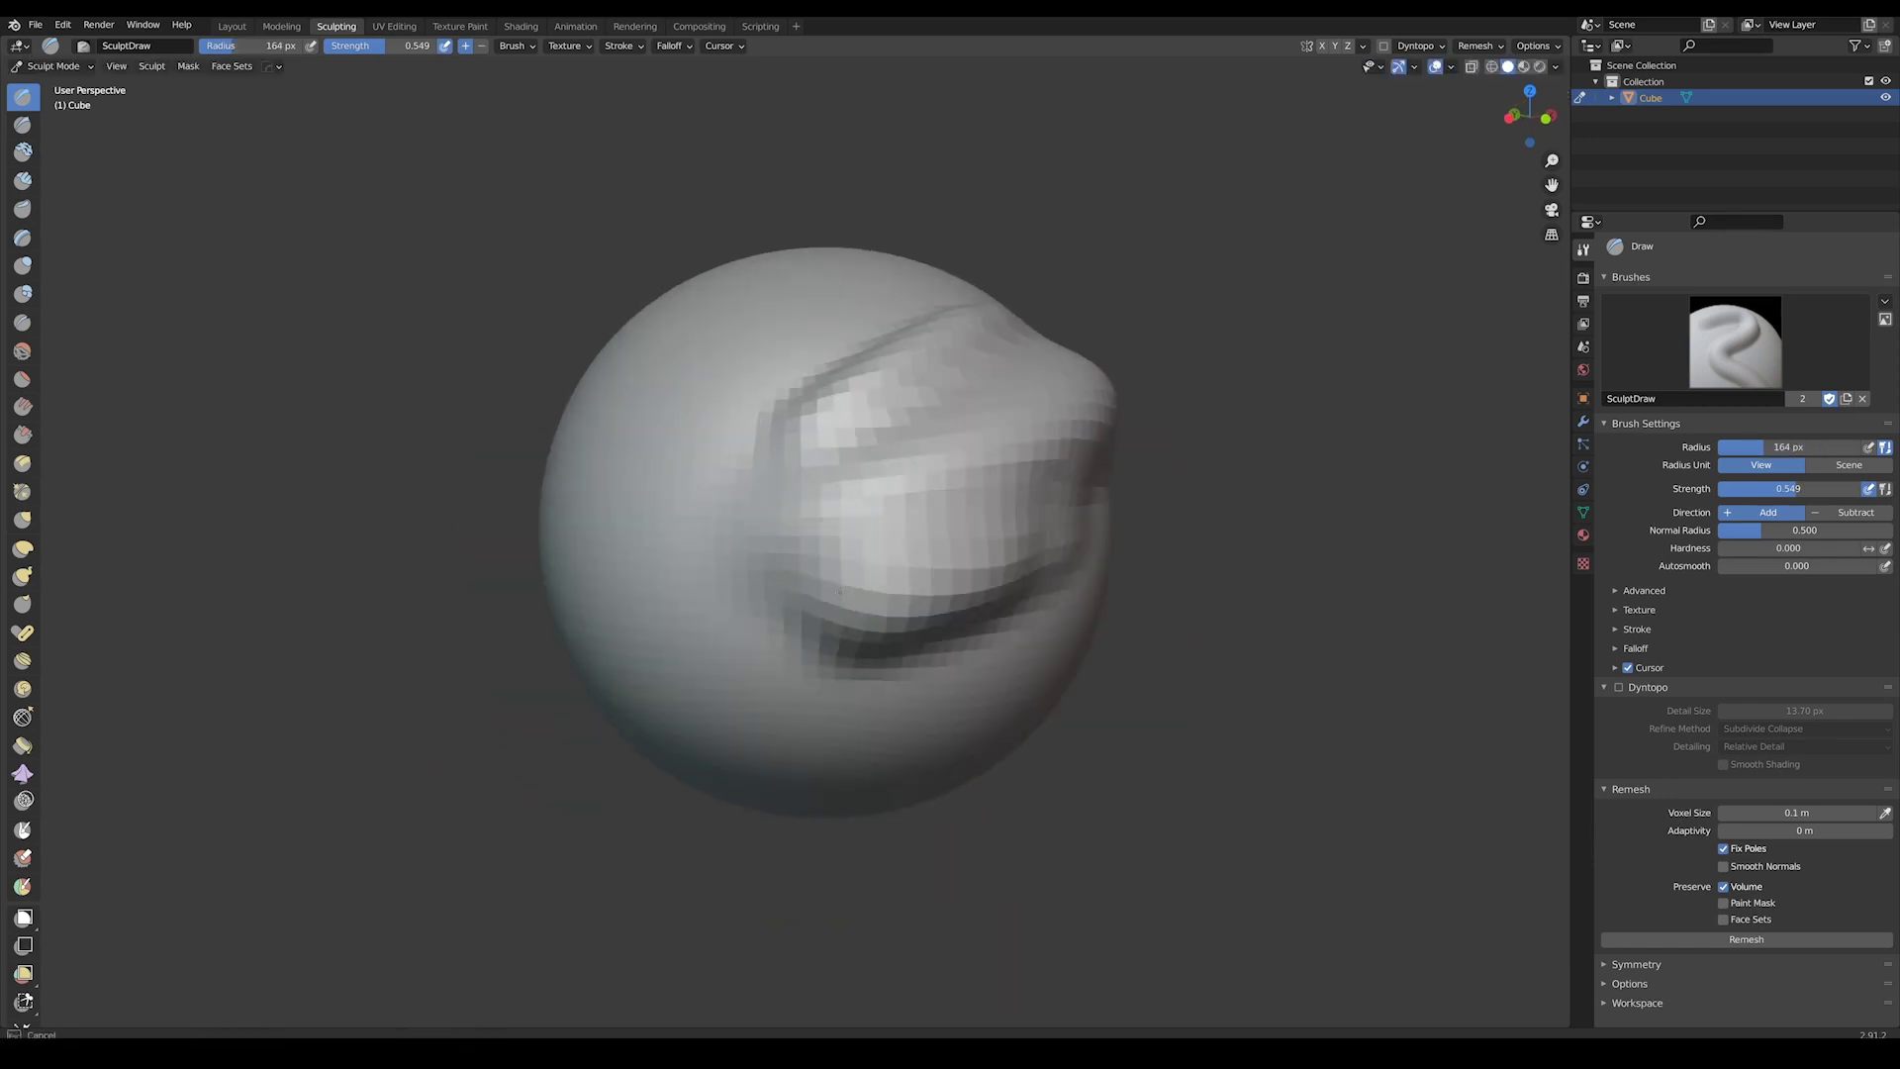
middle_click_drag(1070, 508, 875, 597)
- Carve grooves into the sphere's surface with inverted Draw brush strokes
mouse_move(630, 583)
left_mouse_down("ctrl")
mouse_move(657, 551)
mouse_move(782, 505)
mouse_move(955, 539)
left_mouse_up("ctrl")
middle_click_drag(934, 547, 861, 496)
mouse_move(861, 495)
left_mouse_down("ctrl")
mouse_move(693, 554)
mouse_move(781, 593)
left_mouse_up("ctrl")
scroll(771, 583, "down", 2)
mouse_move(767, 584)
middle_mouse_down()
mouse_move(911, 568)
mouse_move(930, 584)
middle_mouse_up()
- Undo all the Draw brush strokes on the sphere
key("ctrl+z")
key("ctrl+z")
key("ctrl+z")
key("ctrl+z")
key("ctrl+z")
key("ctrl+z")
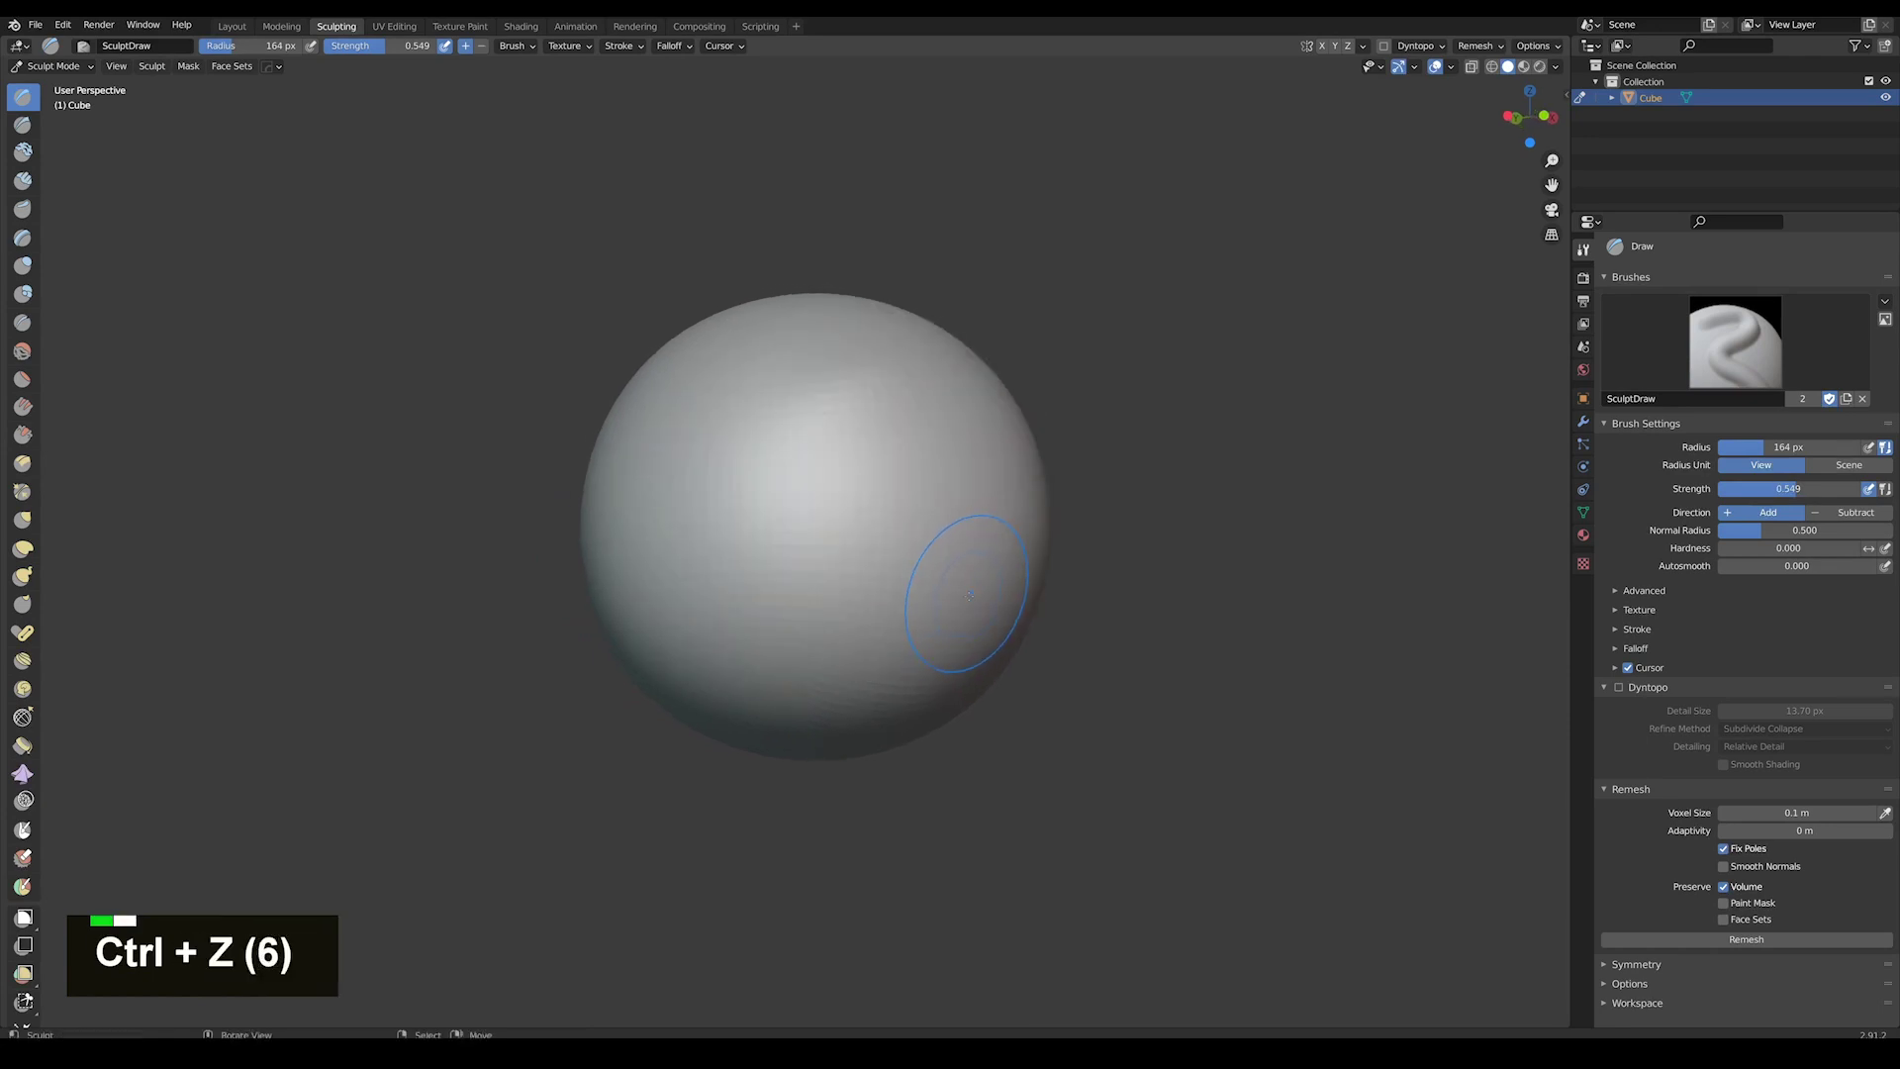
- Cut a long sharp crease around the middle of the sphere with the Crease brush
scroll(829, 579, "up", 2)
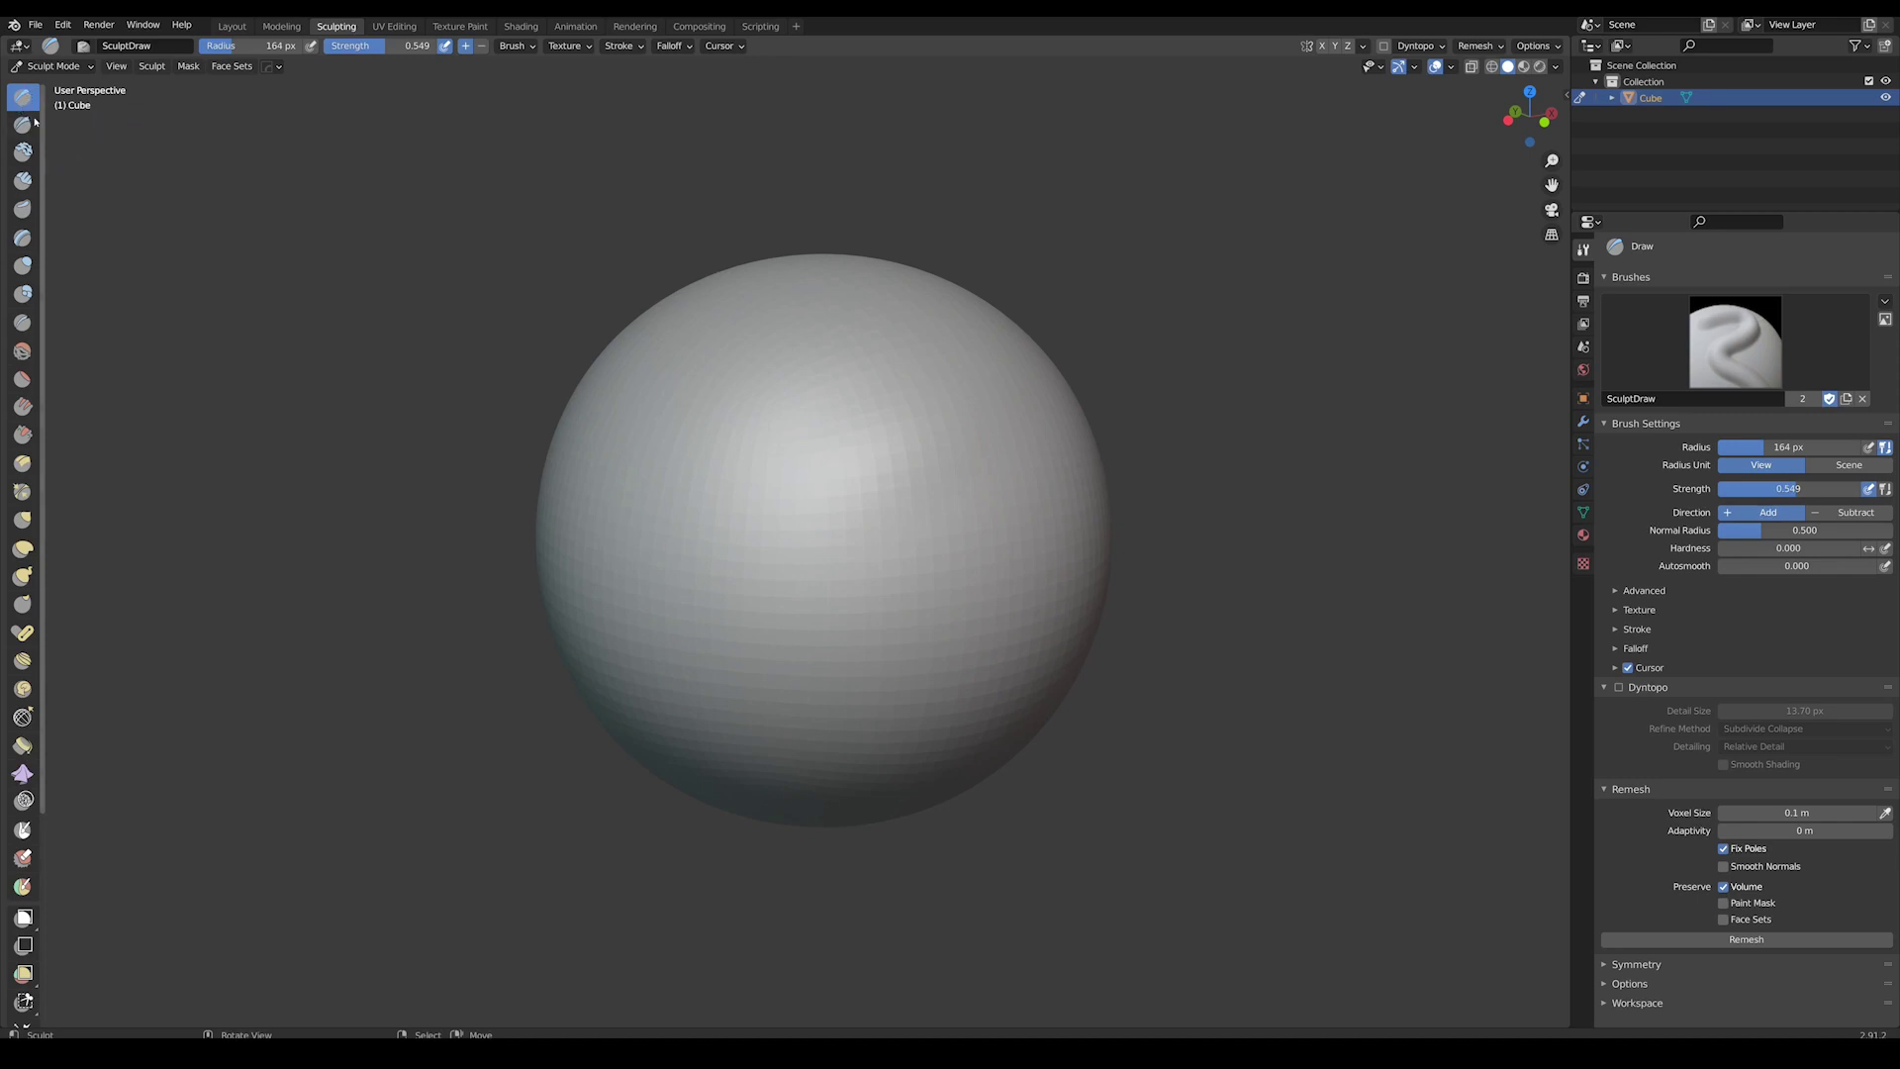
left_click(21, 322)
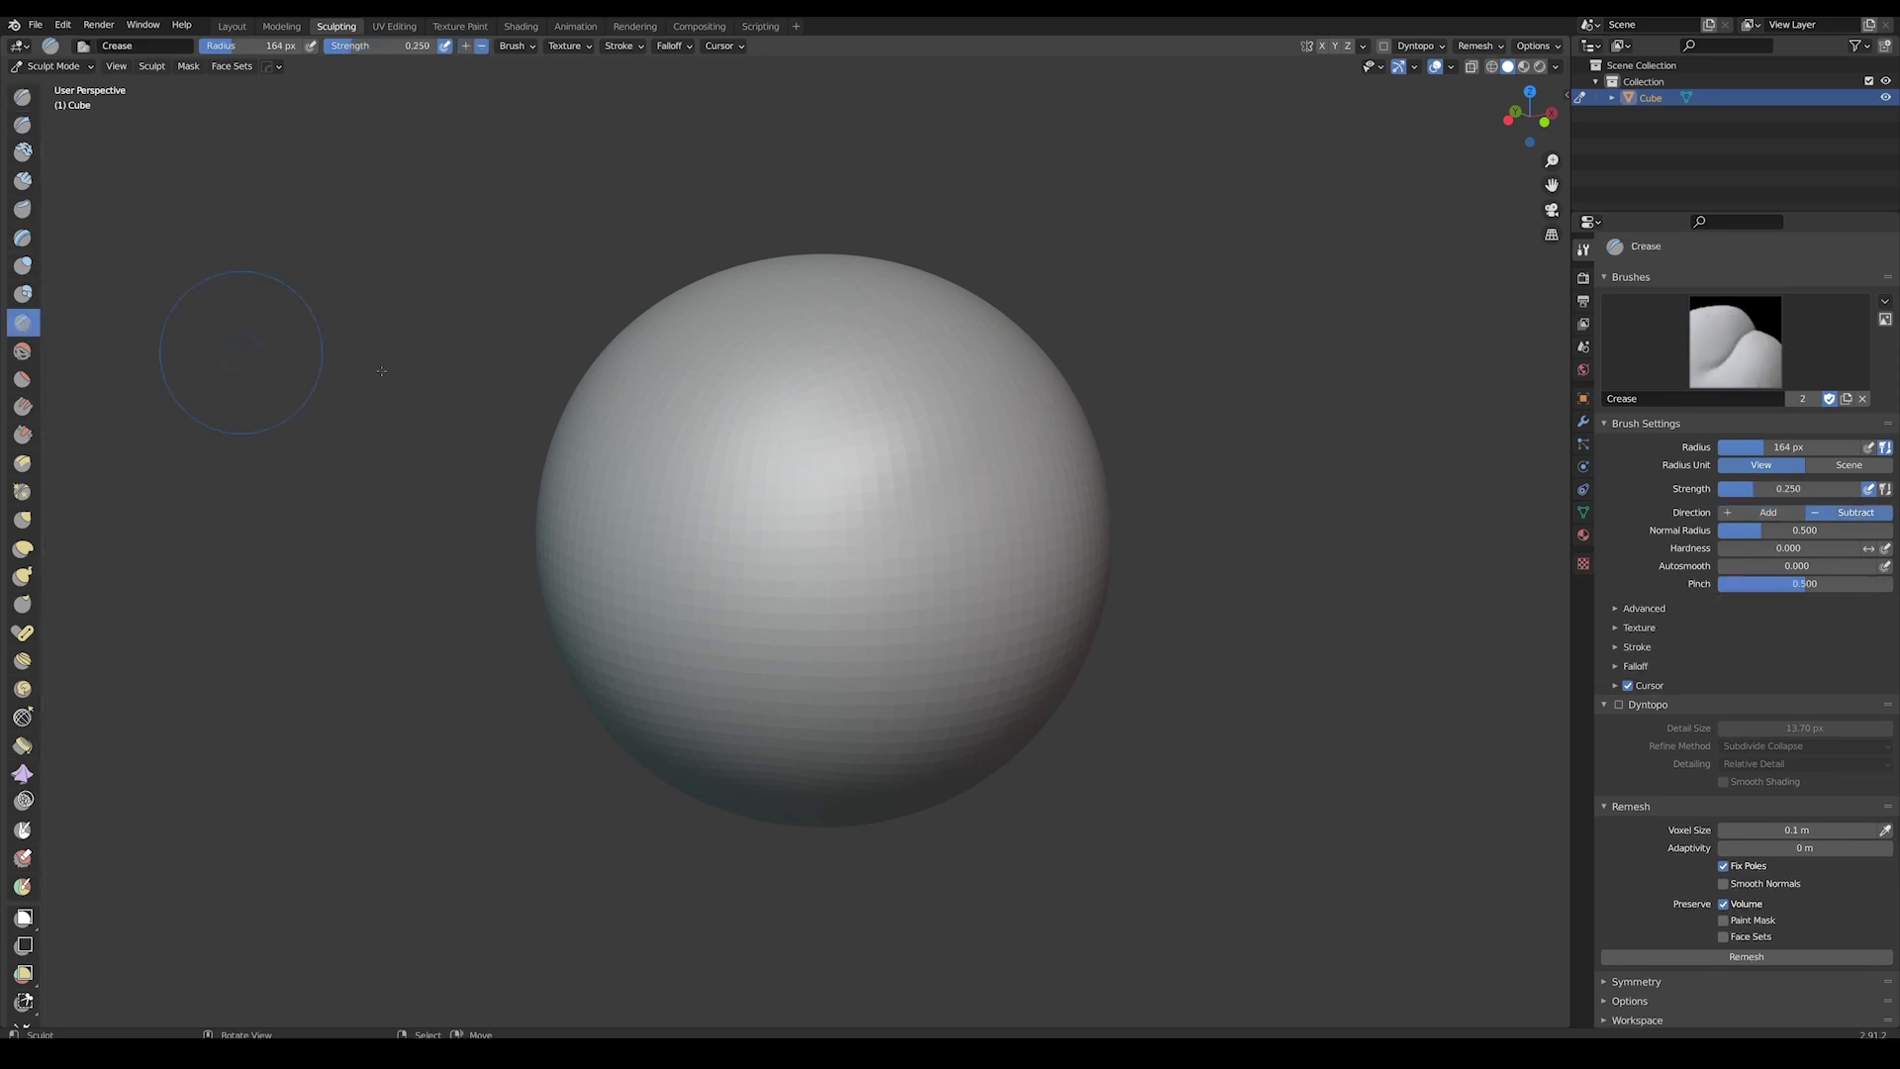
left_click_drag(950, 445, 761, 455)
left_click_drag(979, 480, 749, 511)
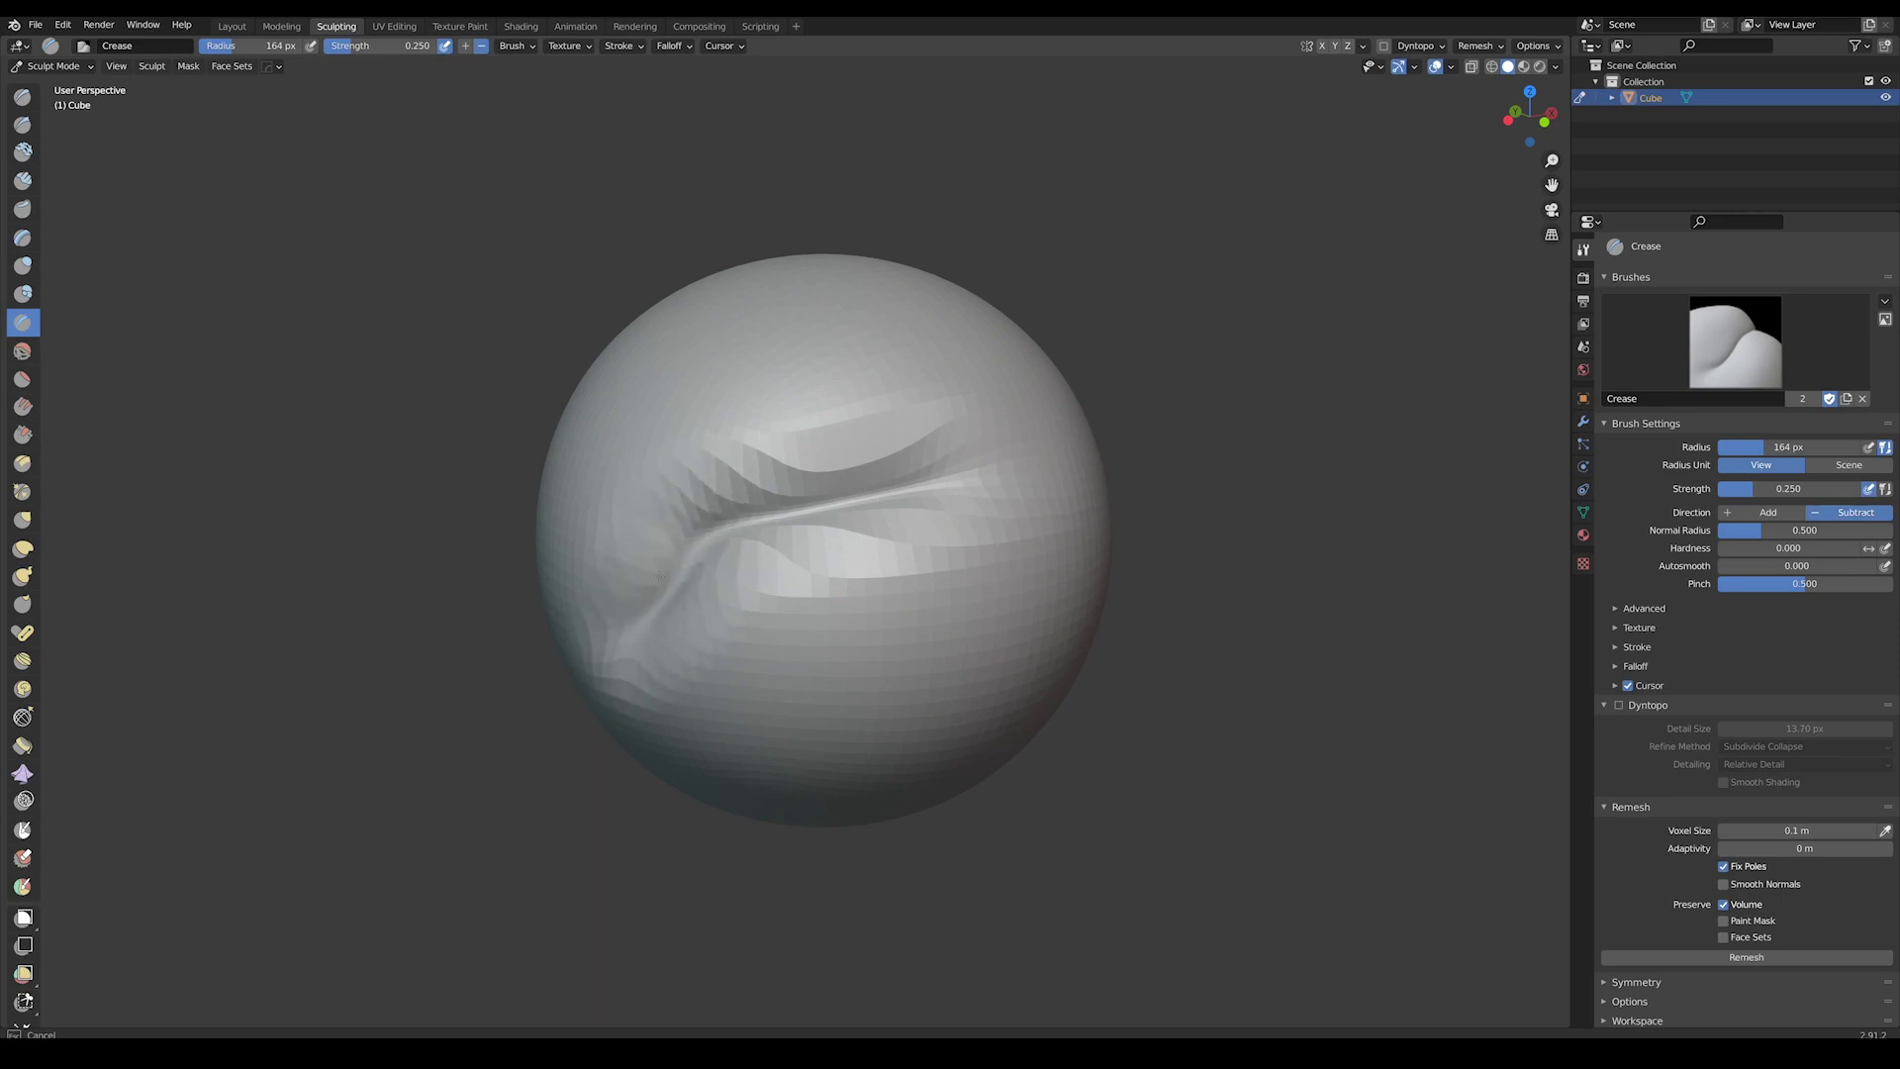
middle_click_drag(676, 549, 671, 518)
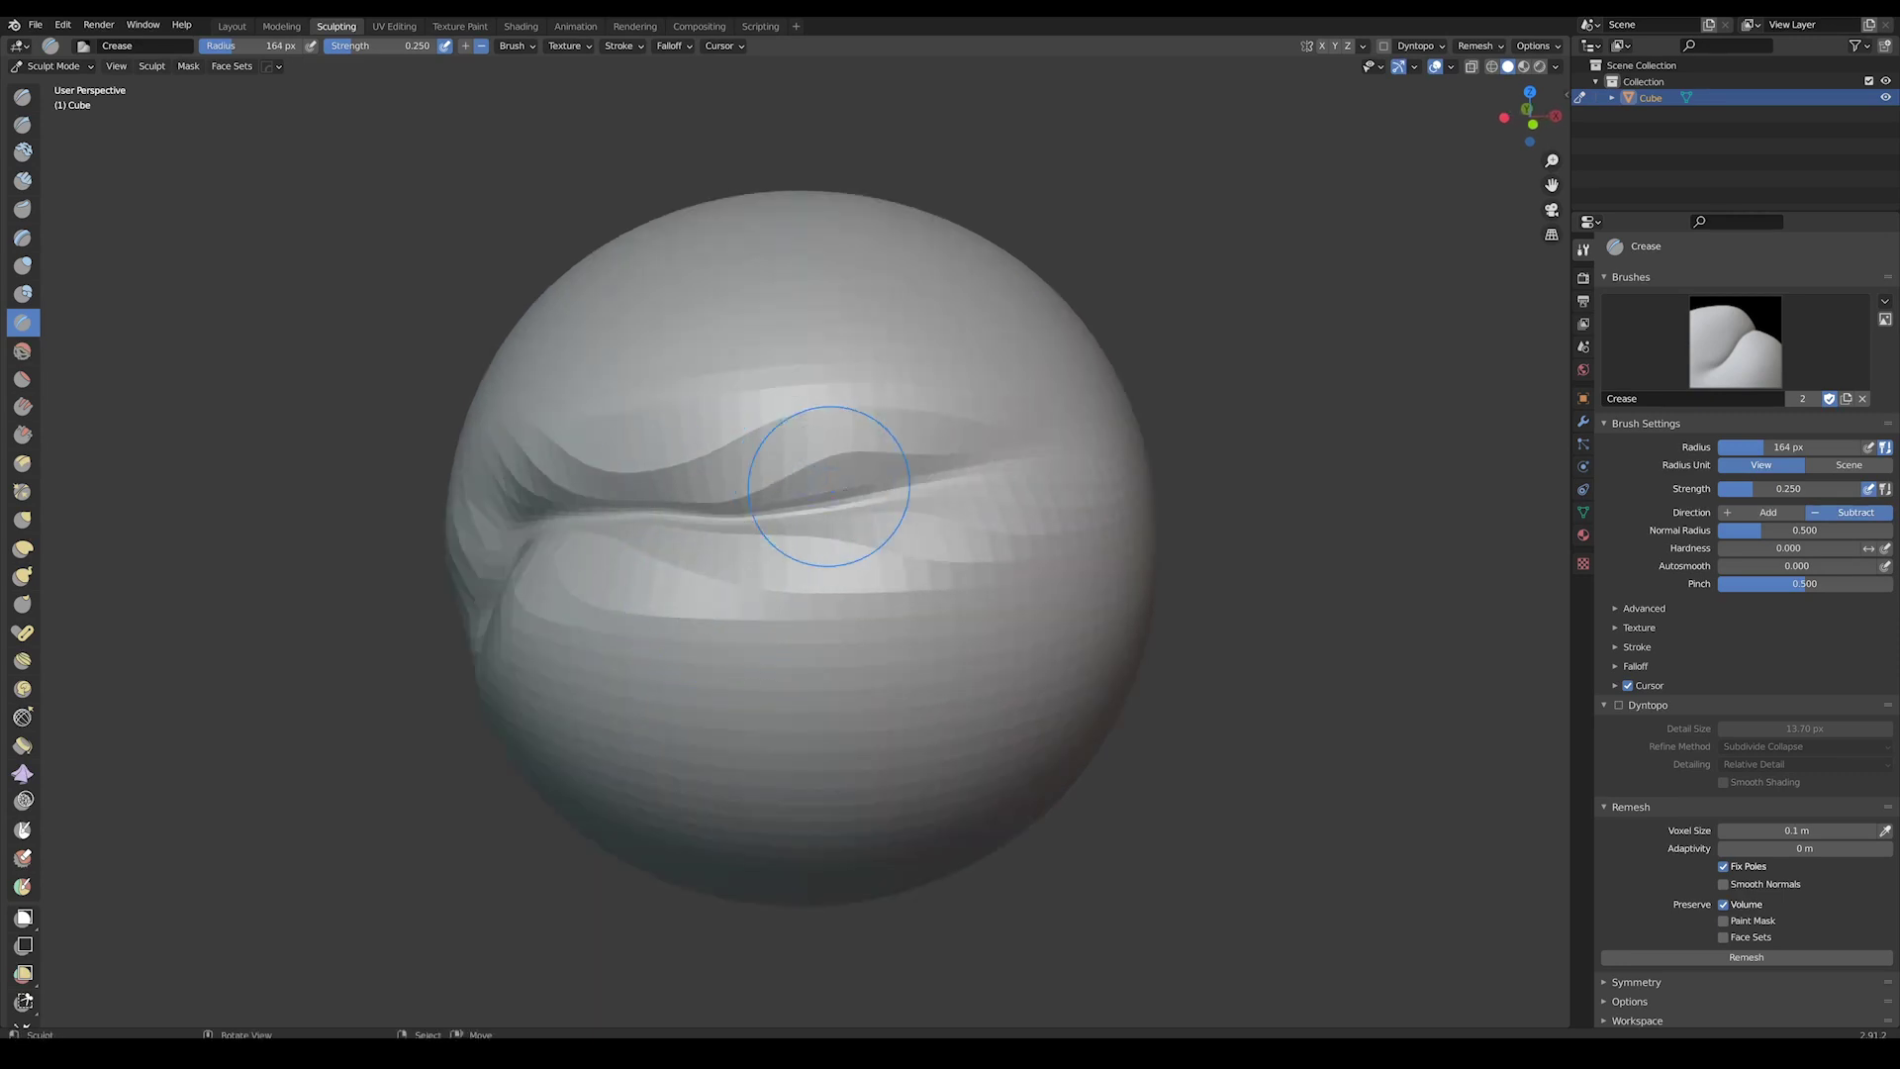
middle_click_drag(805, 488, 544, 539)
mouse_move(543, 538)
left_mouse_down()
mouse_move(945, 474)
mouse_move(508, 530)
left_mouse_up()
middle_click_drag(509, 530, 417, 301)
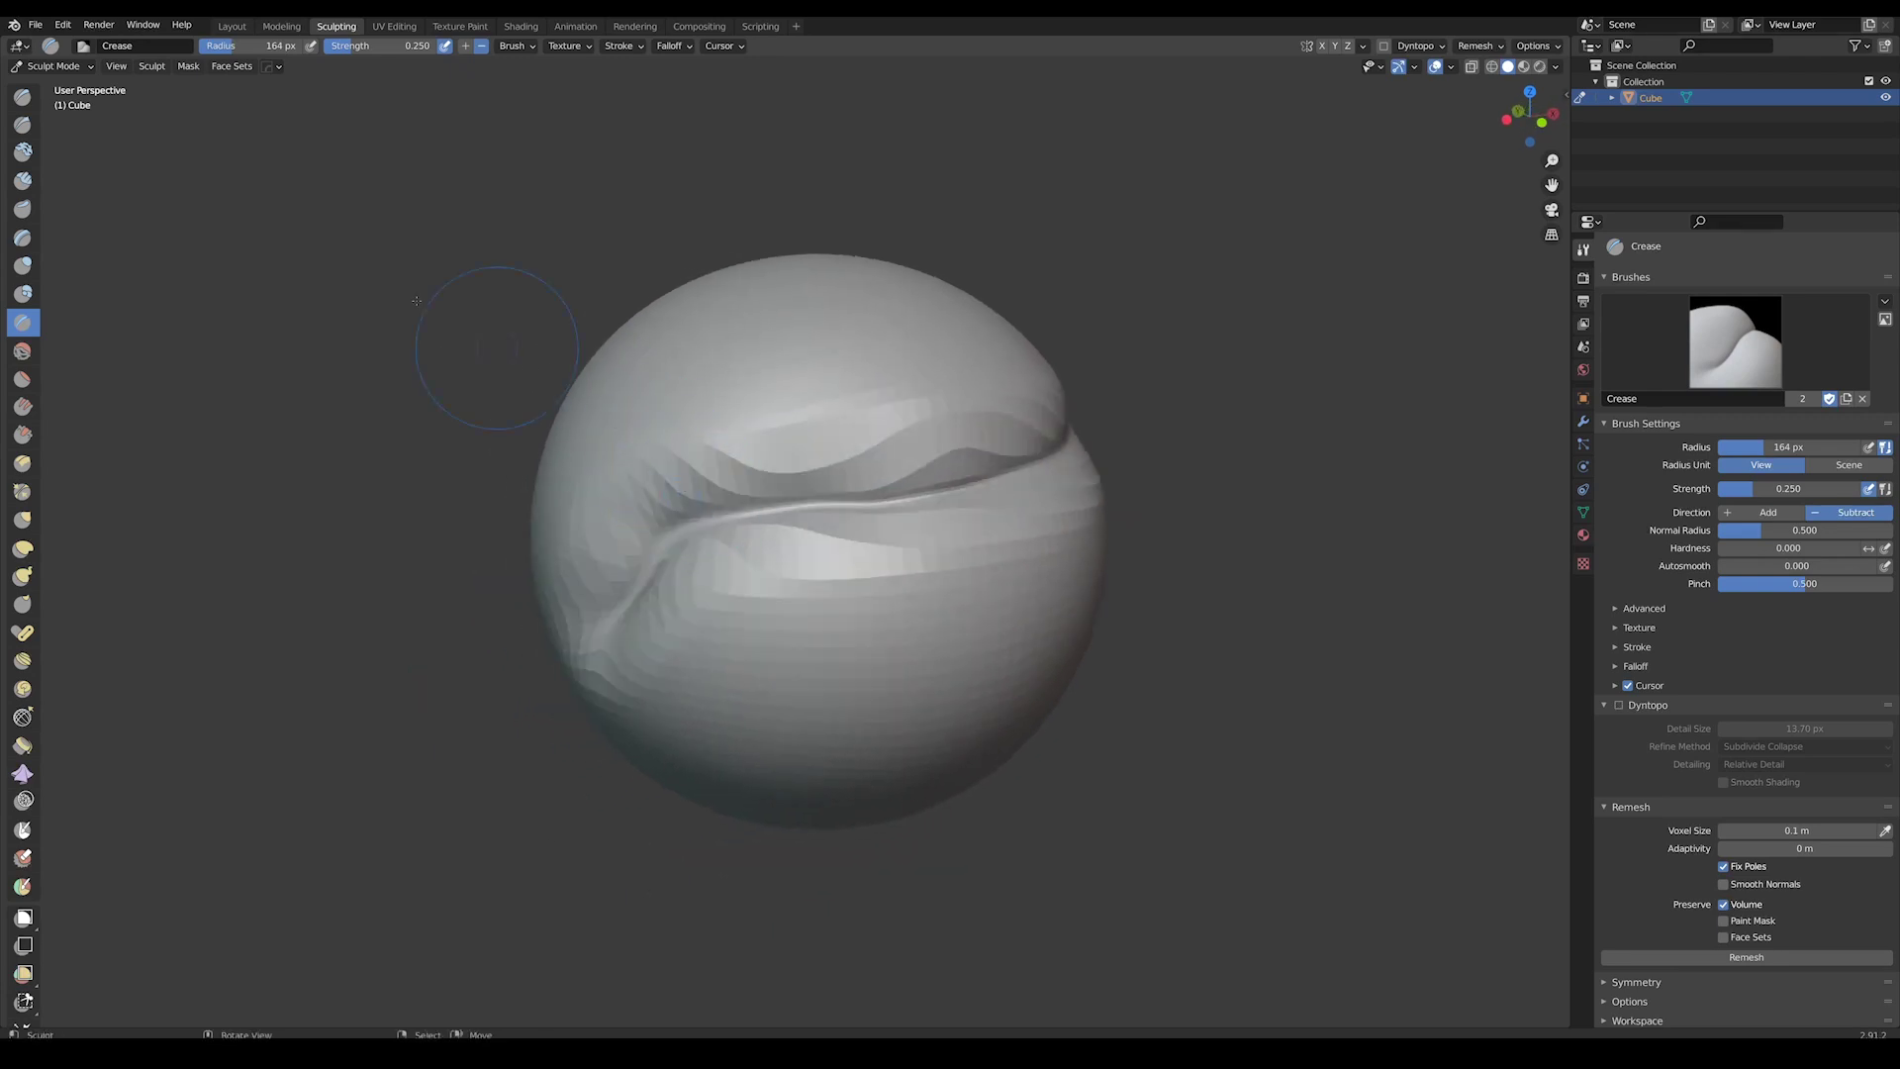
- Lay several strips of clay across the sphere below the crease with the Clay Strips brush
left_click(23, 180)
middle_click_drag(791, 515, 792, 465)
left_click_drag(658, 598, 990, 549)
mouse_move(777, 559)
left_mouse_down()
mouse_move(673, 644)
mouse_move(989, 613)
left_mouse_up()
middle_click_drag(990, 614, 931, 433)
mouse_move(932, 433)
left_mouse_down()
mouse_move(873, 443)
mouse_move(799, 528)
mouse_move(885, 550)
mouse_move(869, 623)
mouse_move(973, 618)
mouse_move(924, 608)
mouse_move(938, 535)
left_mouse_up()
middle_click_drag(937, 535, 665, 557)
mouse_move(666, 557)
left_mouse_down()
mouse_move(876, 541)
mouse_move(726, 647)
mouse_move(876, 607)
mouse_move(903, 568)
mouse_move(732, 609)
left_mouse_up()
- Undo all the Crease and Clay Strips strokes on the sphere
key("ctrl+z")
key("ctrl+z")
key("ctrl+z")
key("ctrl+z")
key("ctrl+z")
key("ctrl+z")
key("ctrl+z")
key("ctrl+z")
key("ctrl+z")
key("ctrl+z")
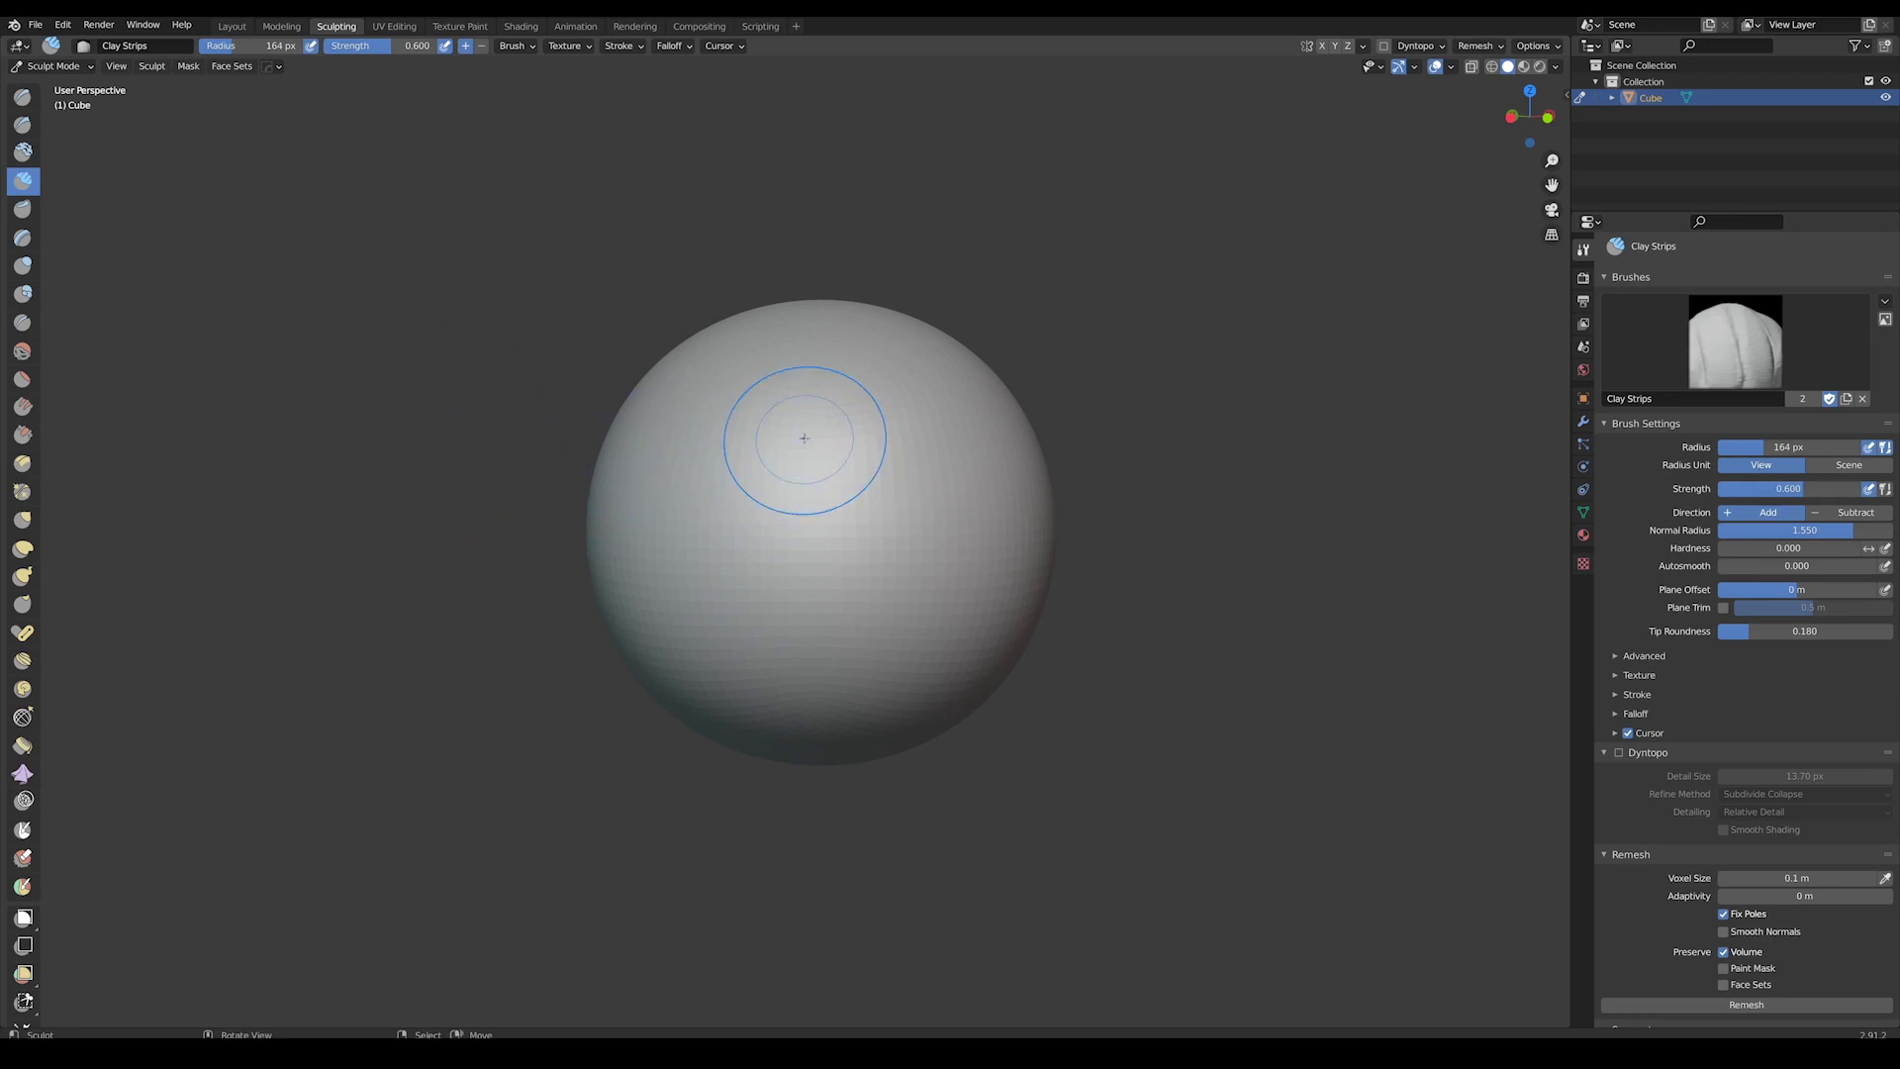
- Select the Grab brush and enlarge its radius to 487 px
key("g")
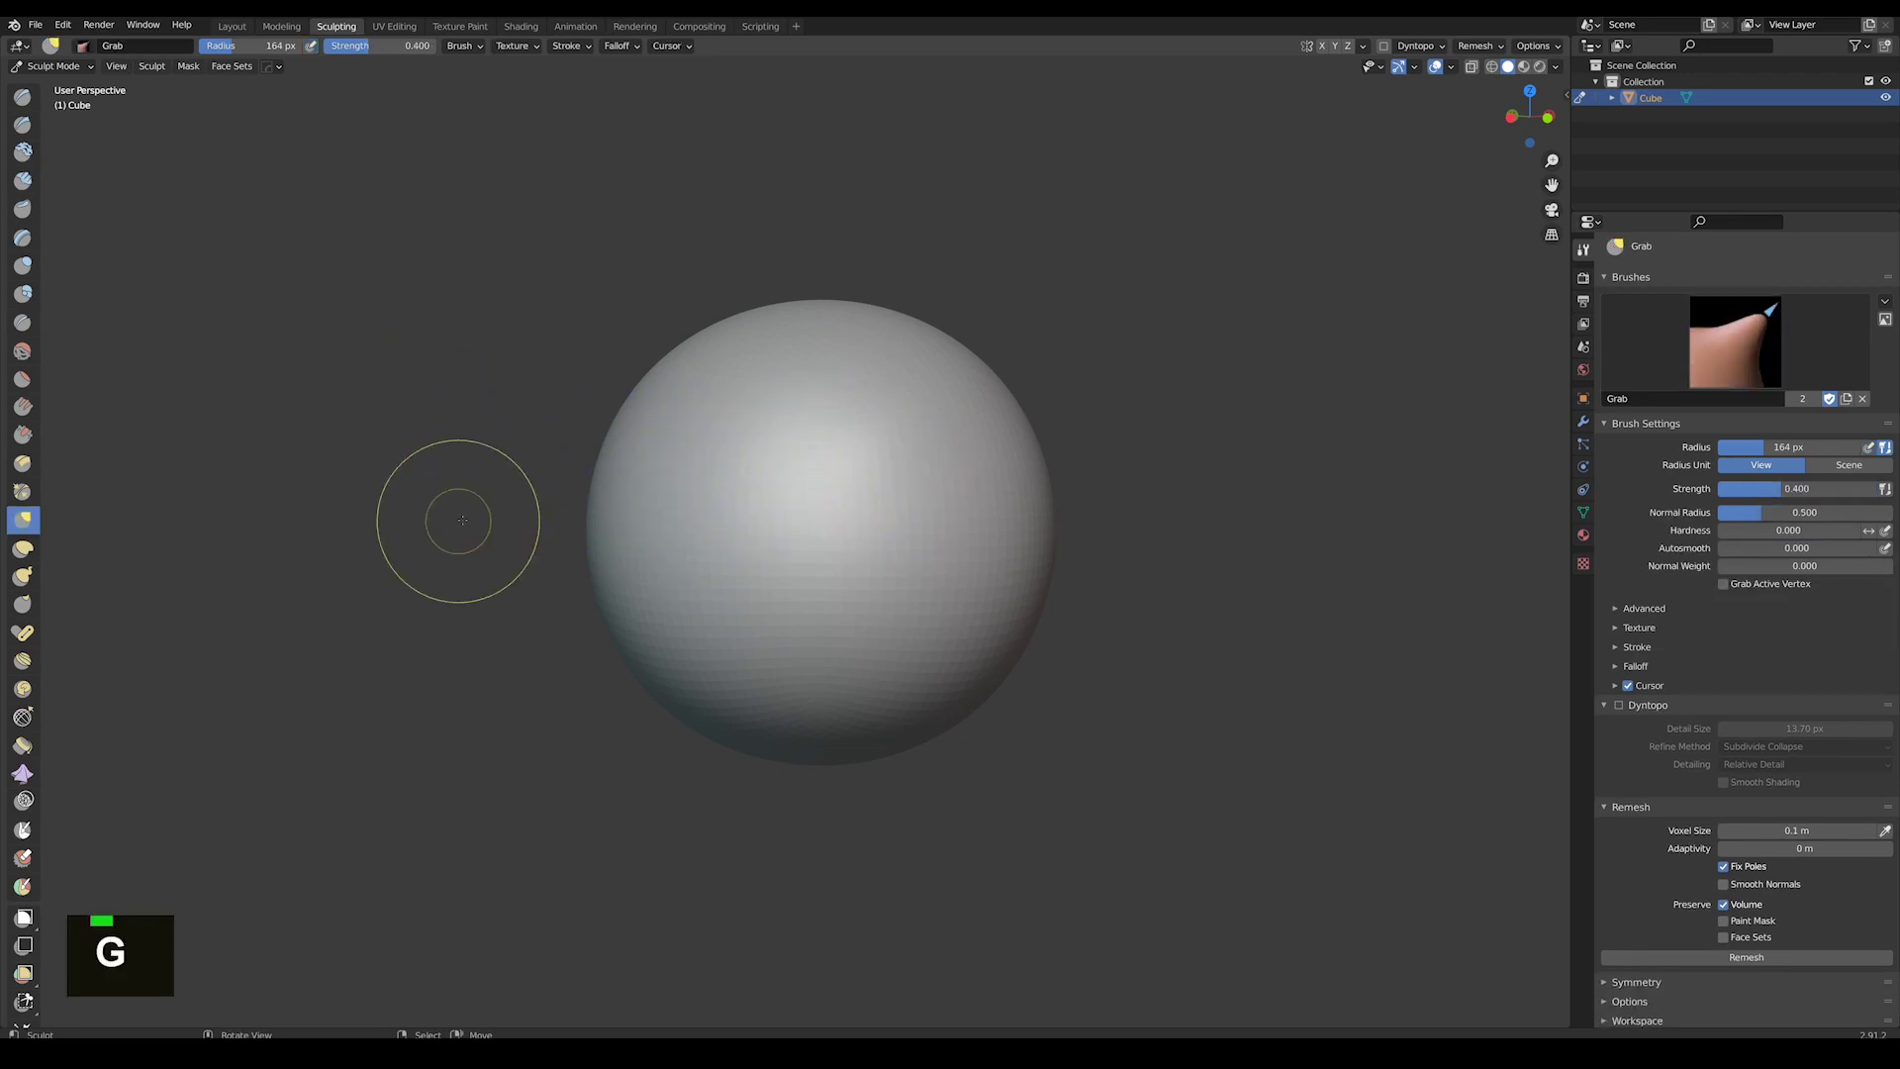
key("f")
left_click(1039, 501)
- Pull the sphere's side outward and its lower front down and sideways with the Grab brush
left_click_drag(1039, 494, 1255, 474)
mouse_move(841, 614)
left_mouse_down()
mouse_move(762, 693)
mouse_move(1001, 409)
mouse_move(1026, 539)
mouse_move(920, 604)
mouse_move(848, 721)
mouse_move(1035, 840)
mouse_move(1039, 699)
left_mouse_up()
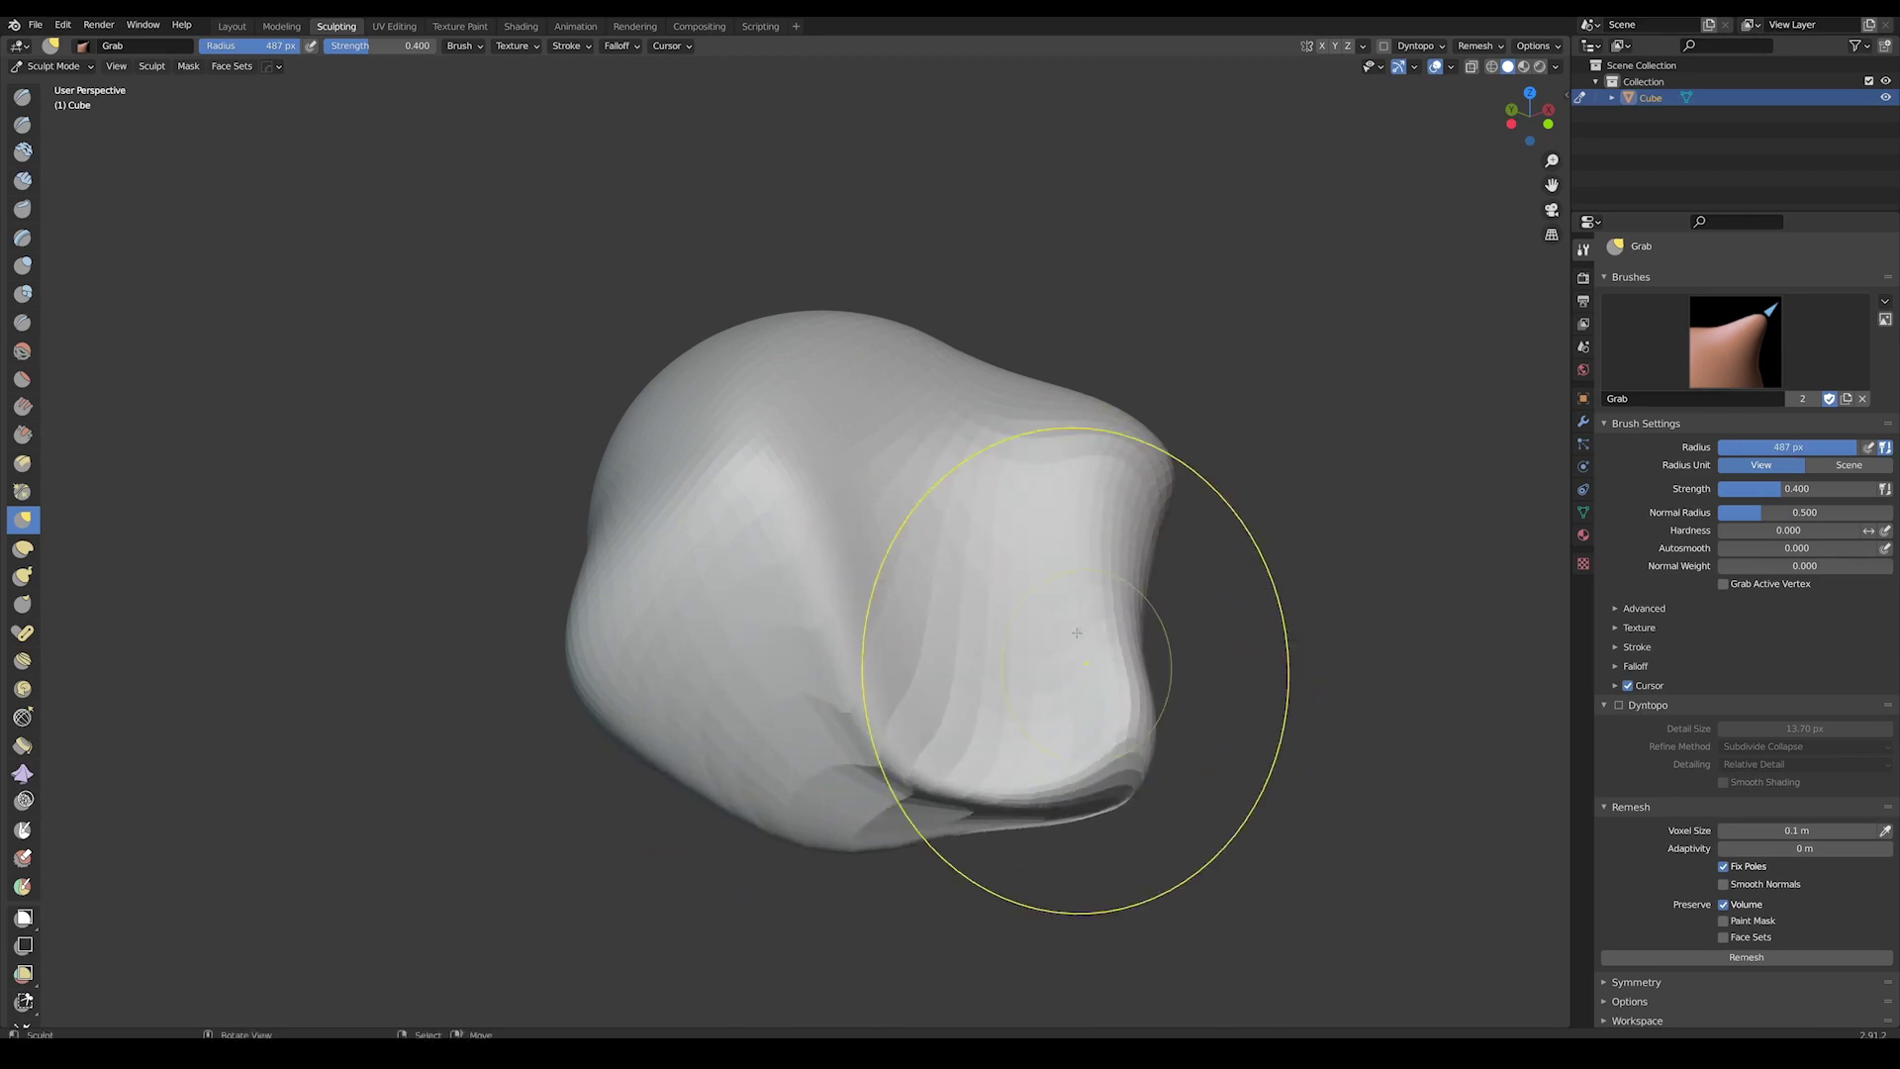
- Undo all the Grab brush deformations of the sphere
key("ctrl+z")
key("ctrl+z")
key("ctrl+z")
key("ctrl+z")
key("ctrl+z")
key("ctrl+z")
key("ctrl+z")
key("ctrl+z")
key("ctrl+z")
key("ctrl+z")
key("ctrl+z")
key("ctrl+z")
key("ctrl+z")
key("ctrl+z")
key("ctrl+z")
key("ctrl+z")
key("ctrl+z")
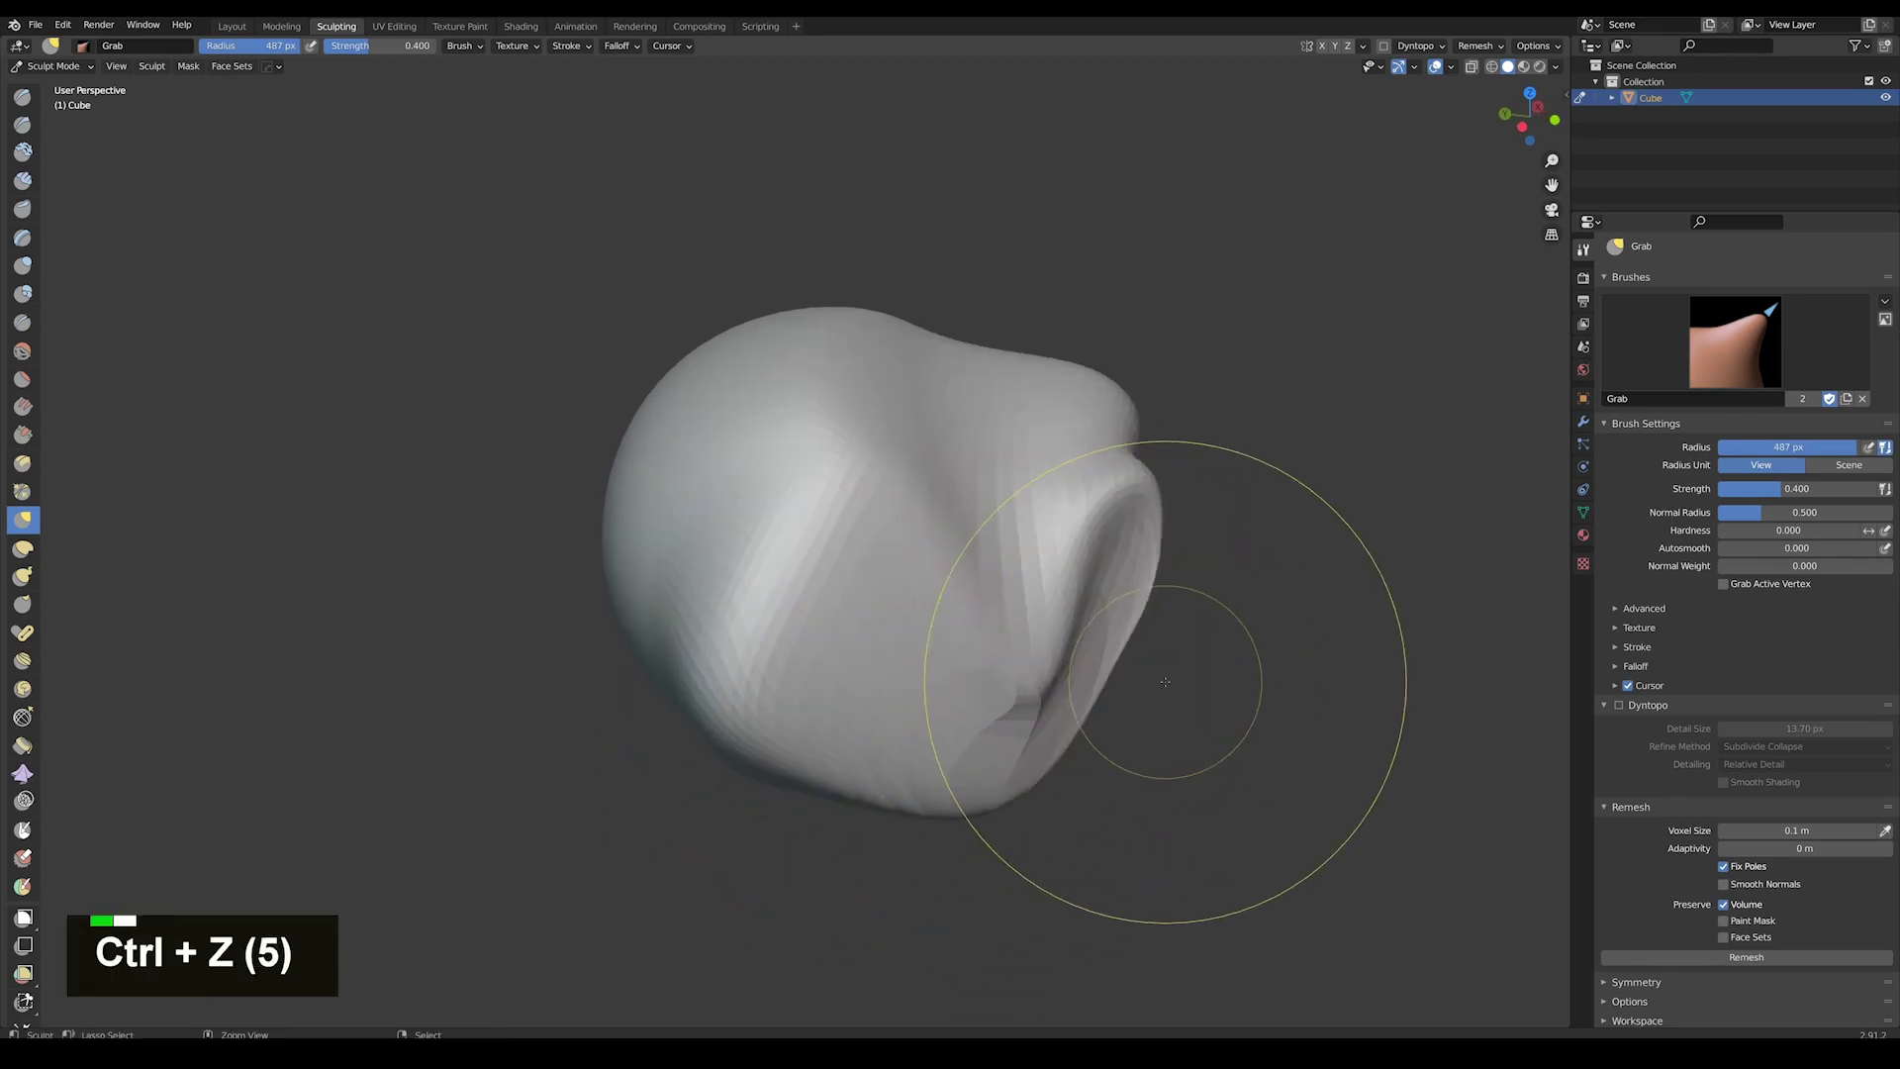
- Show the sculpt symmetry settings and turn on mirroring along X
scroll(1704, 727, "down", 1)
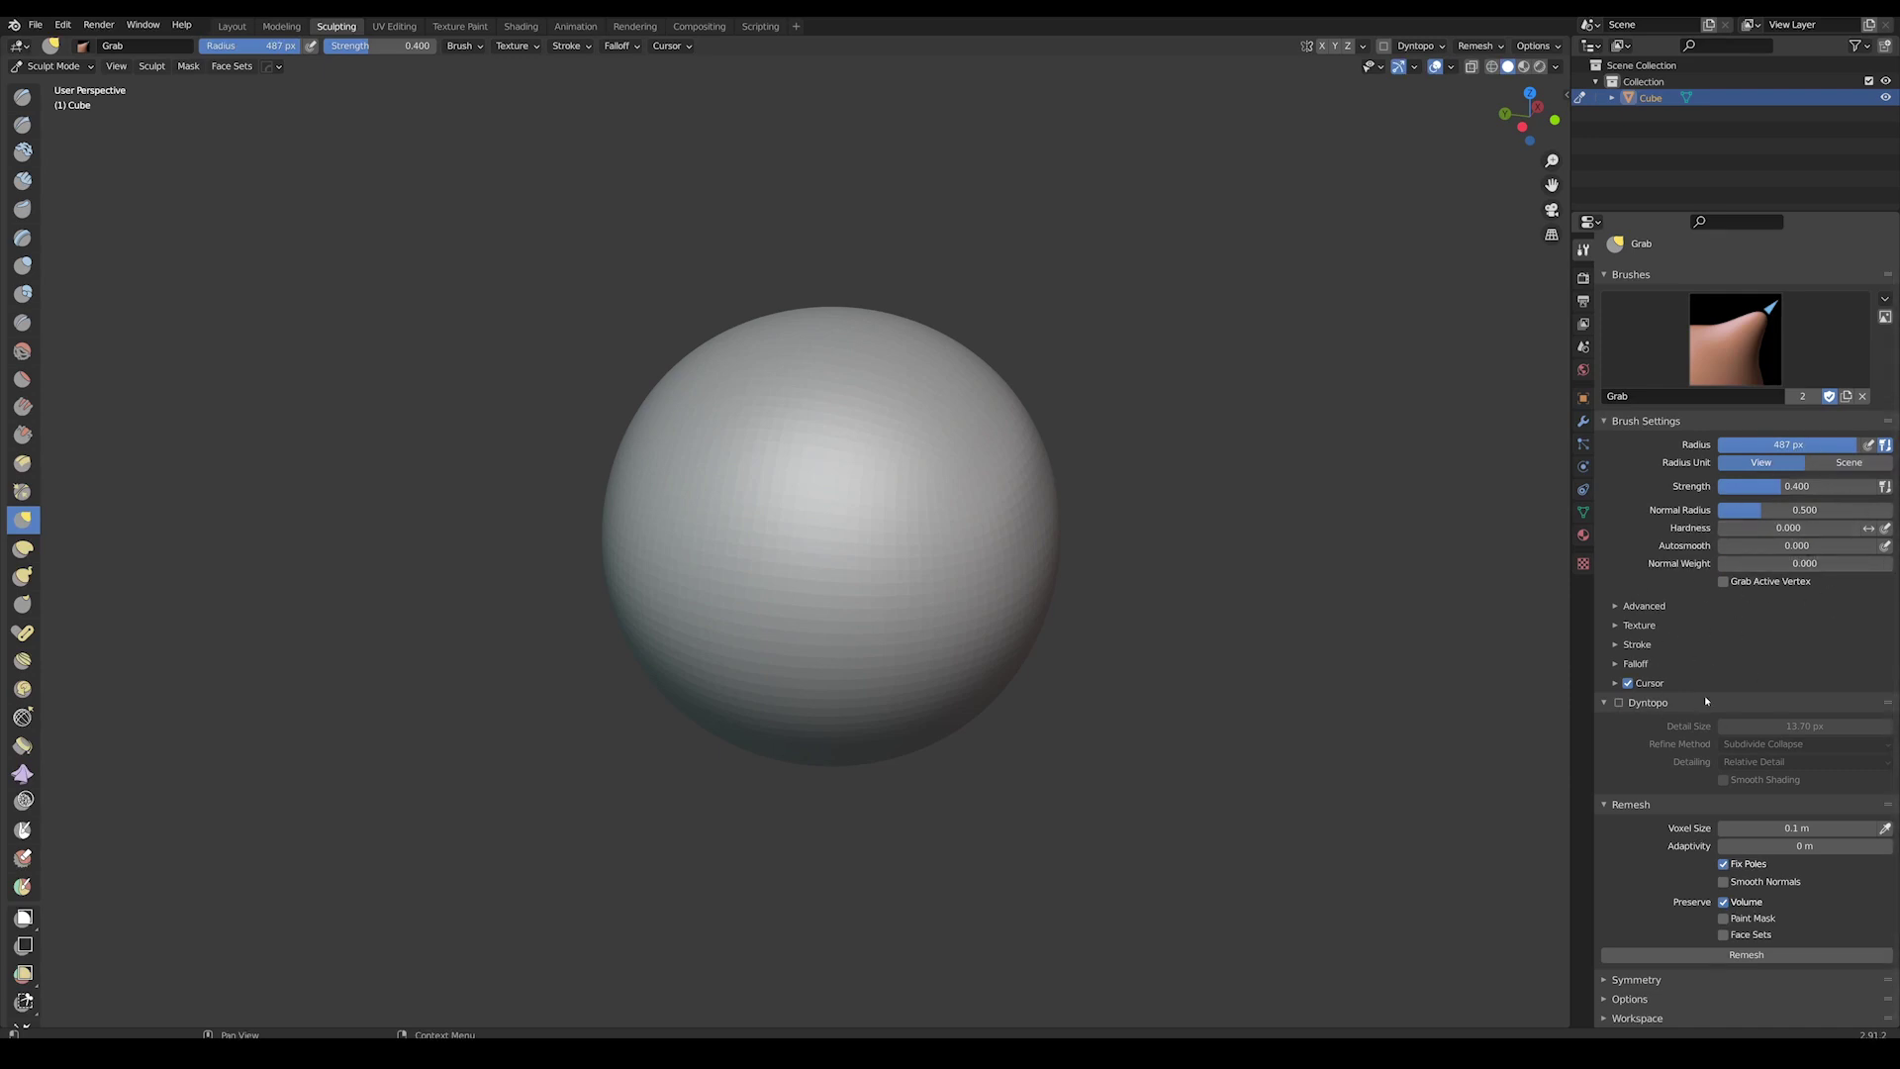
left_click(1646, 980)
scroll(1645, 979, "down", 5)
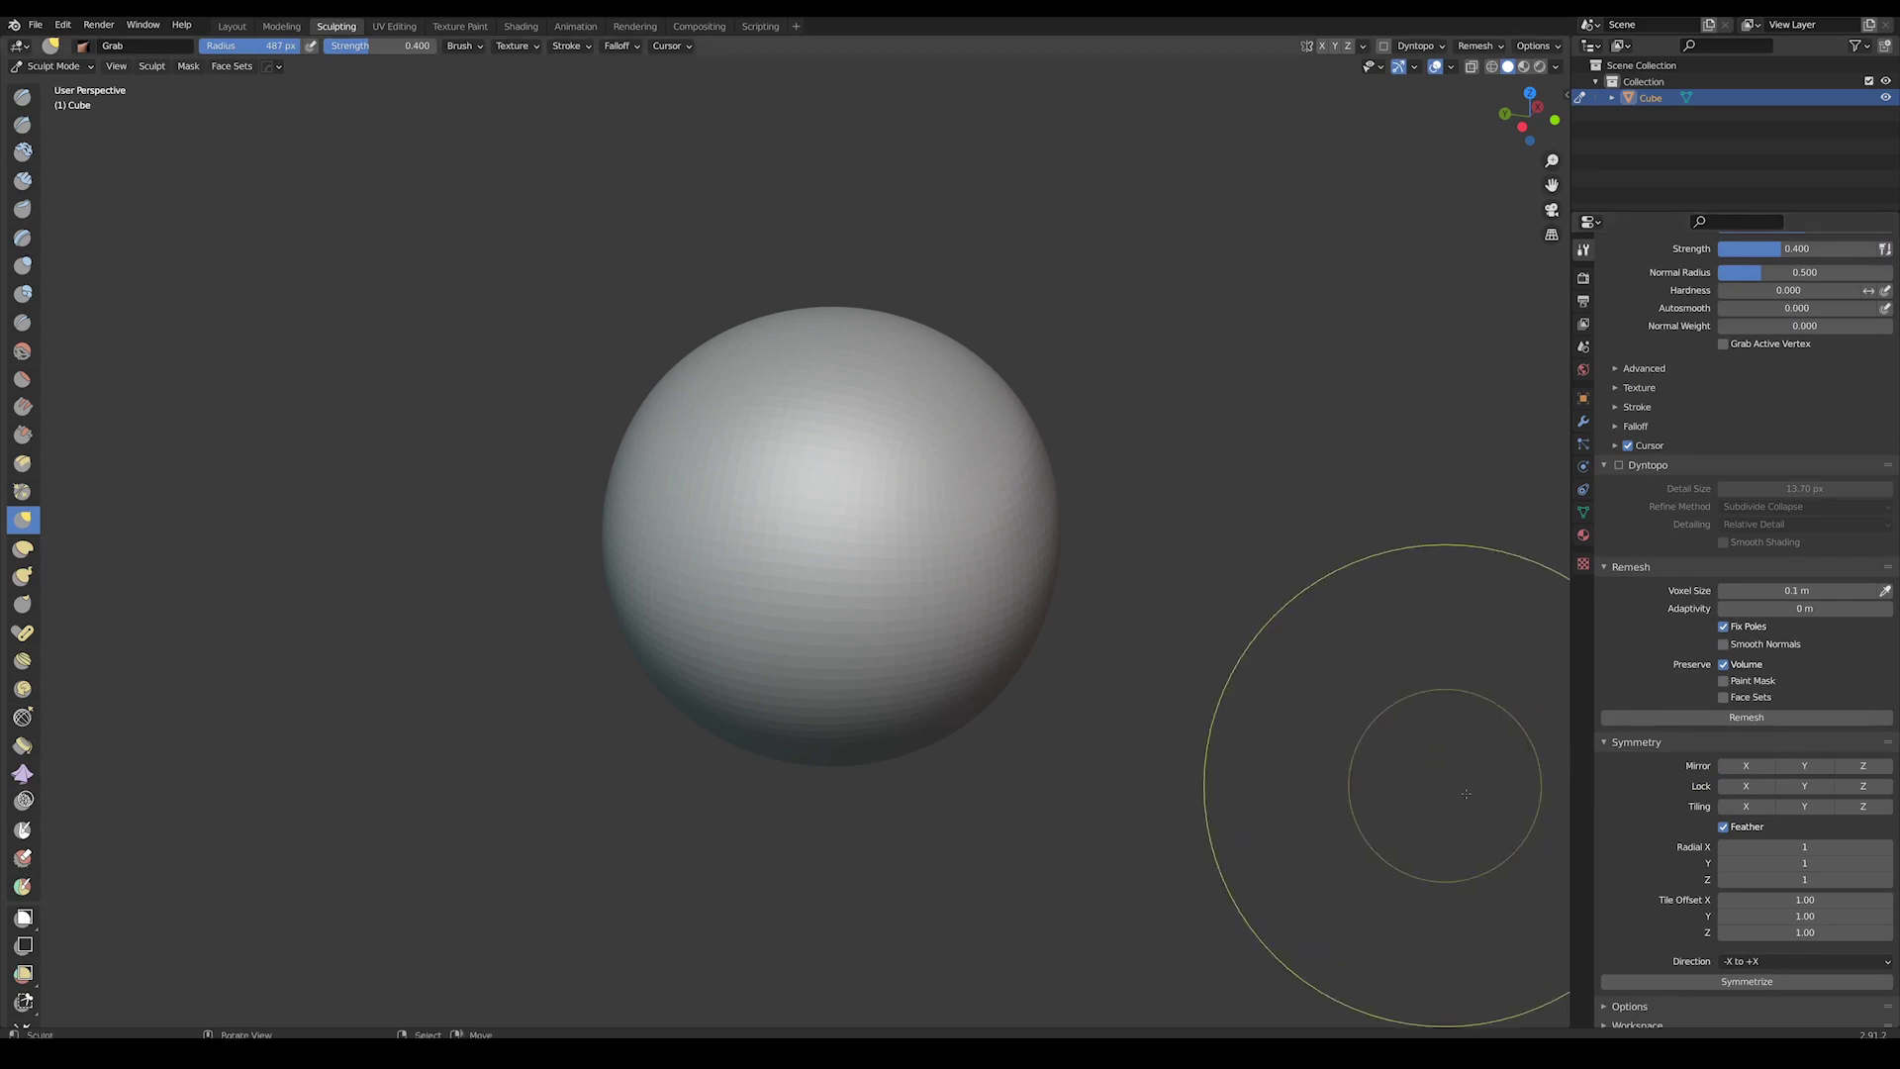
left_click(1744, 767)
- Pull the sphere into a head-like form with a tapered lower end using the Grab brush
mouse_move(976, 614)
left_mouse_down()
mouse_move(890, 792)
mouse_move(848, 948)
left_mouse_up()
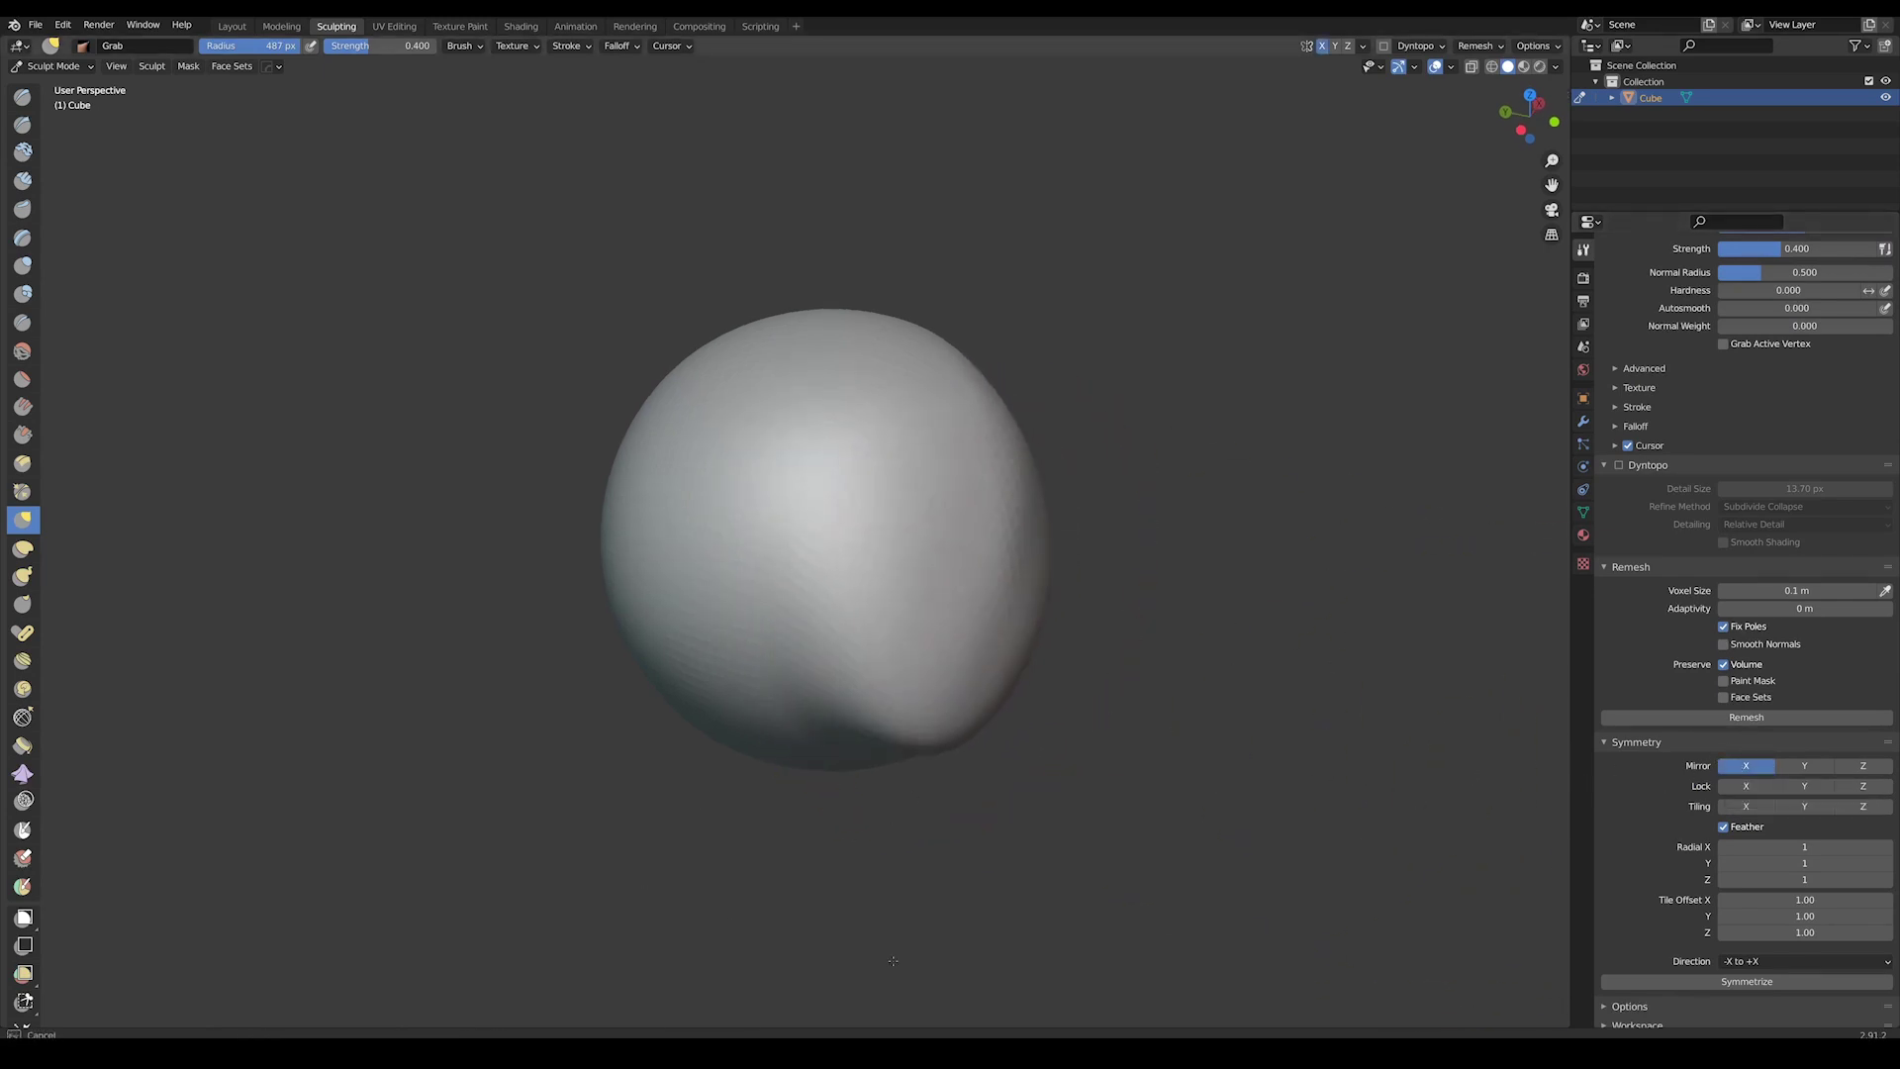
mouse_move(1018, 899)
middle_mouse_down()
mouse_move(840, 679)
mouse_move(900, 929)
mouse_move(916, 827)
middle_mouse_up()
left_click_drag(916, 828, 775, 521)
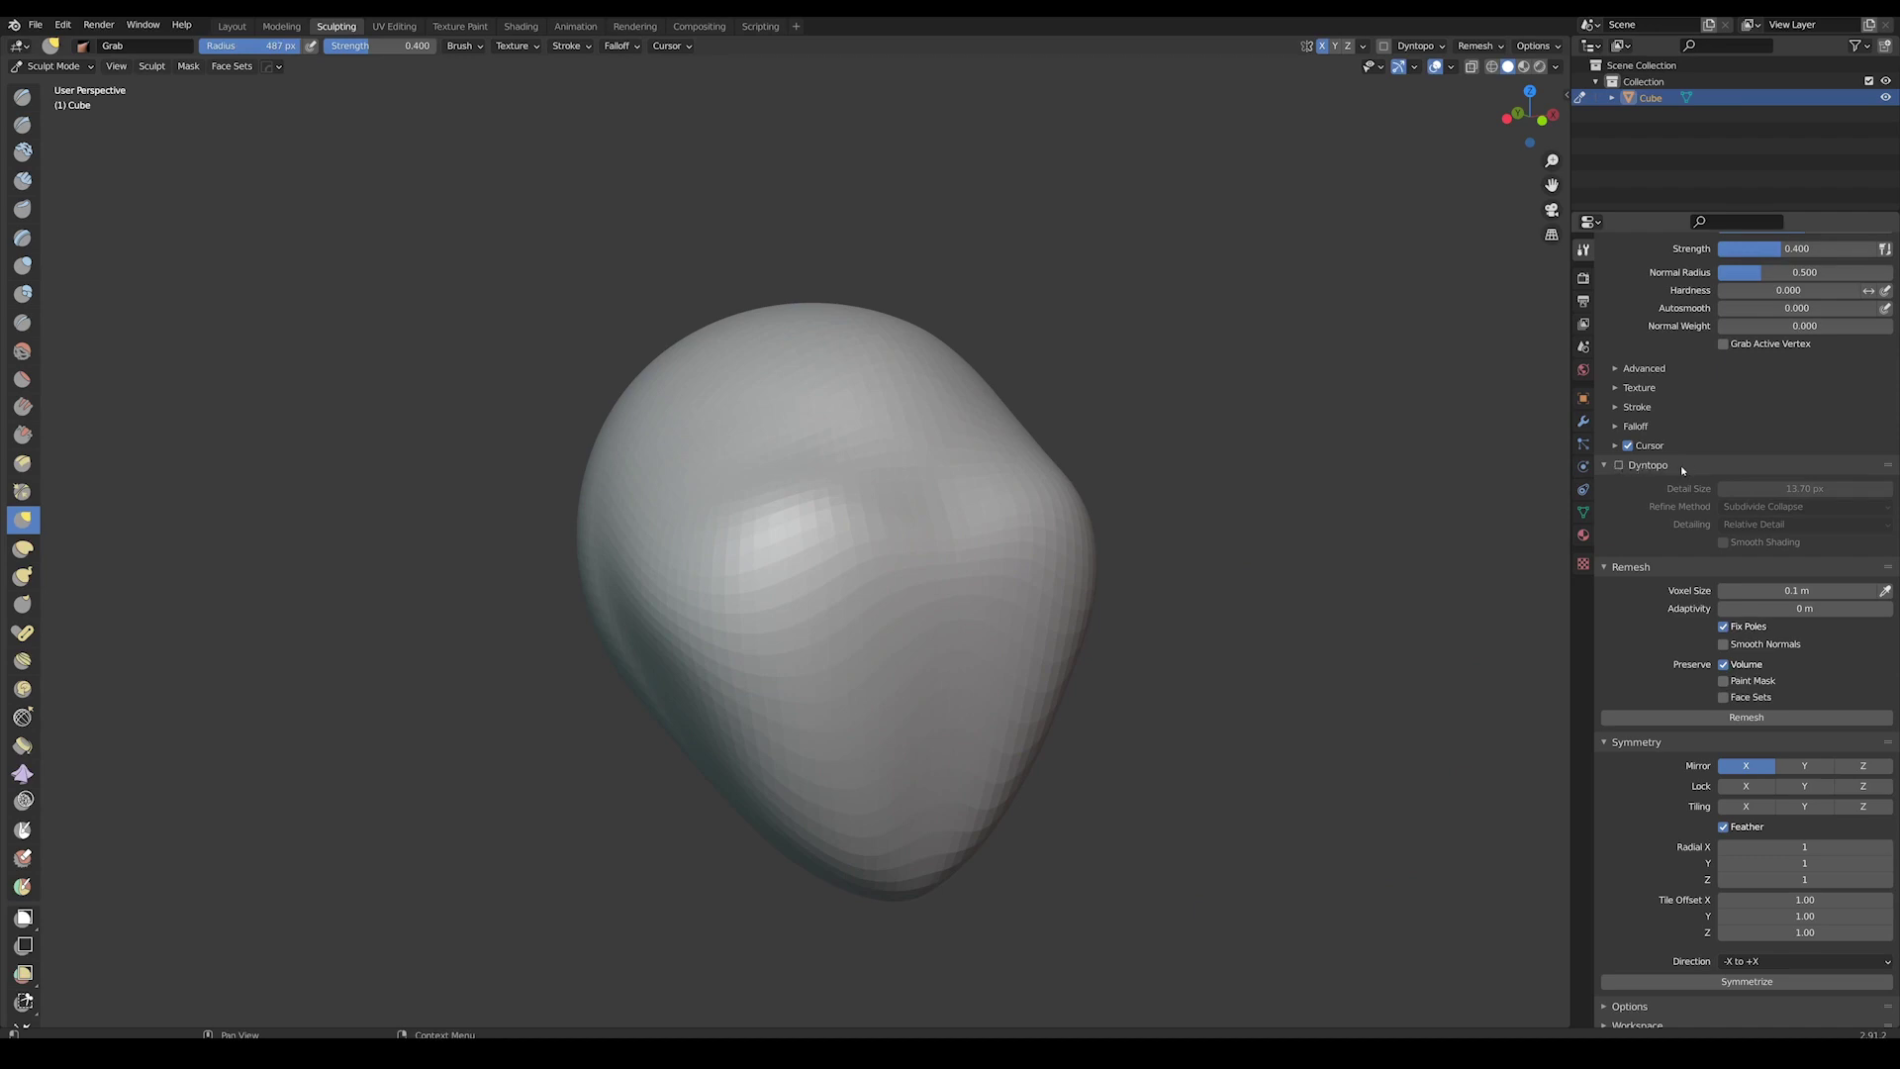
- Enable Dyntopo for the sculpted mesh
left_click(1619, 465)
left_click(1621, 467)
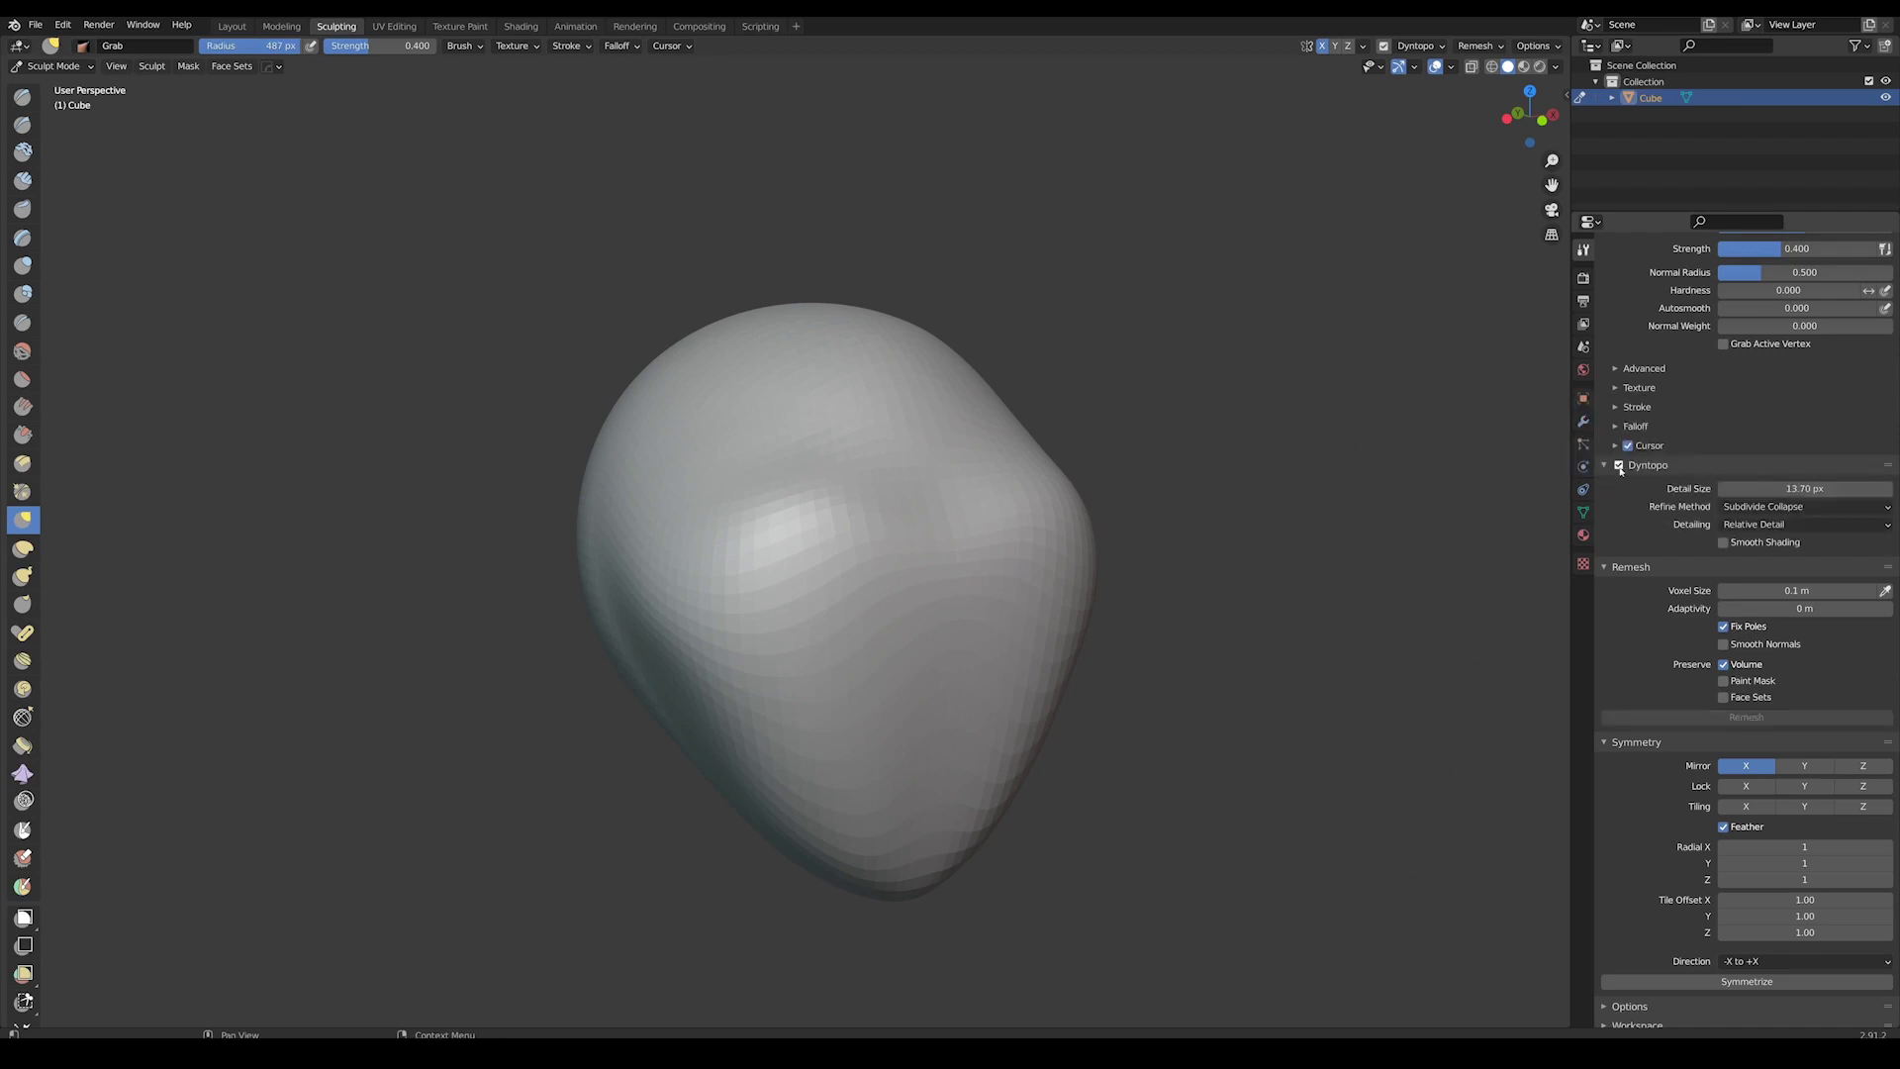
middle_click_drag(1148, 542, 1039, 593)
scroll(1039, 593, "up", 2)
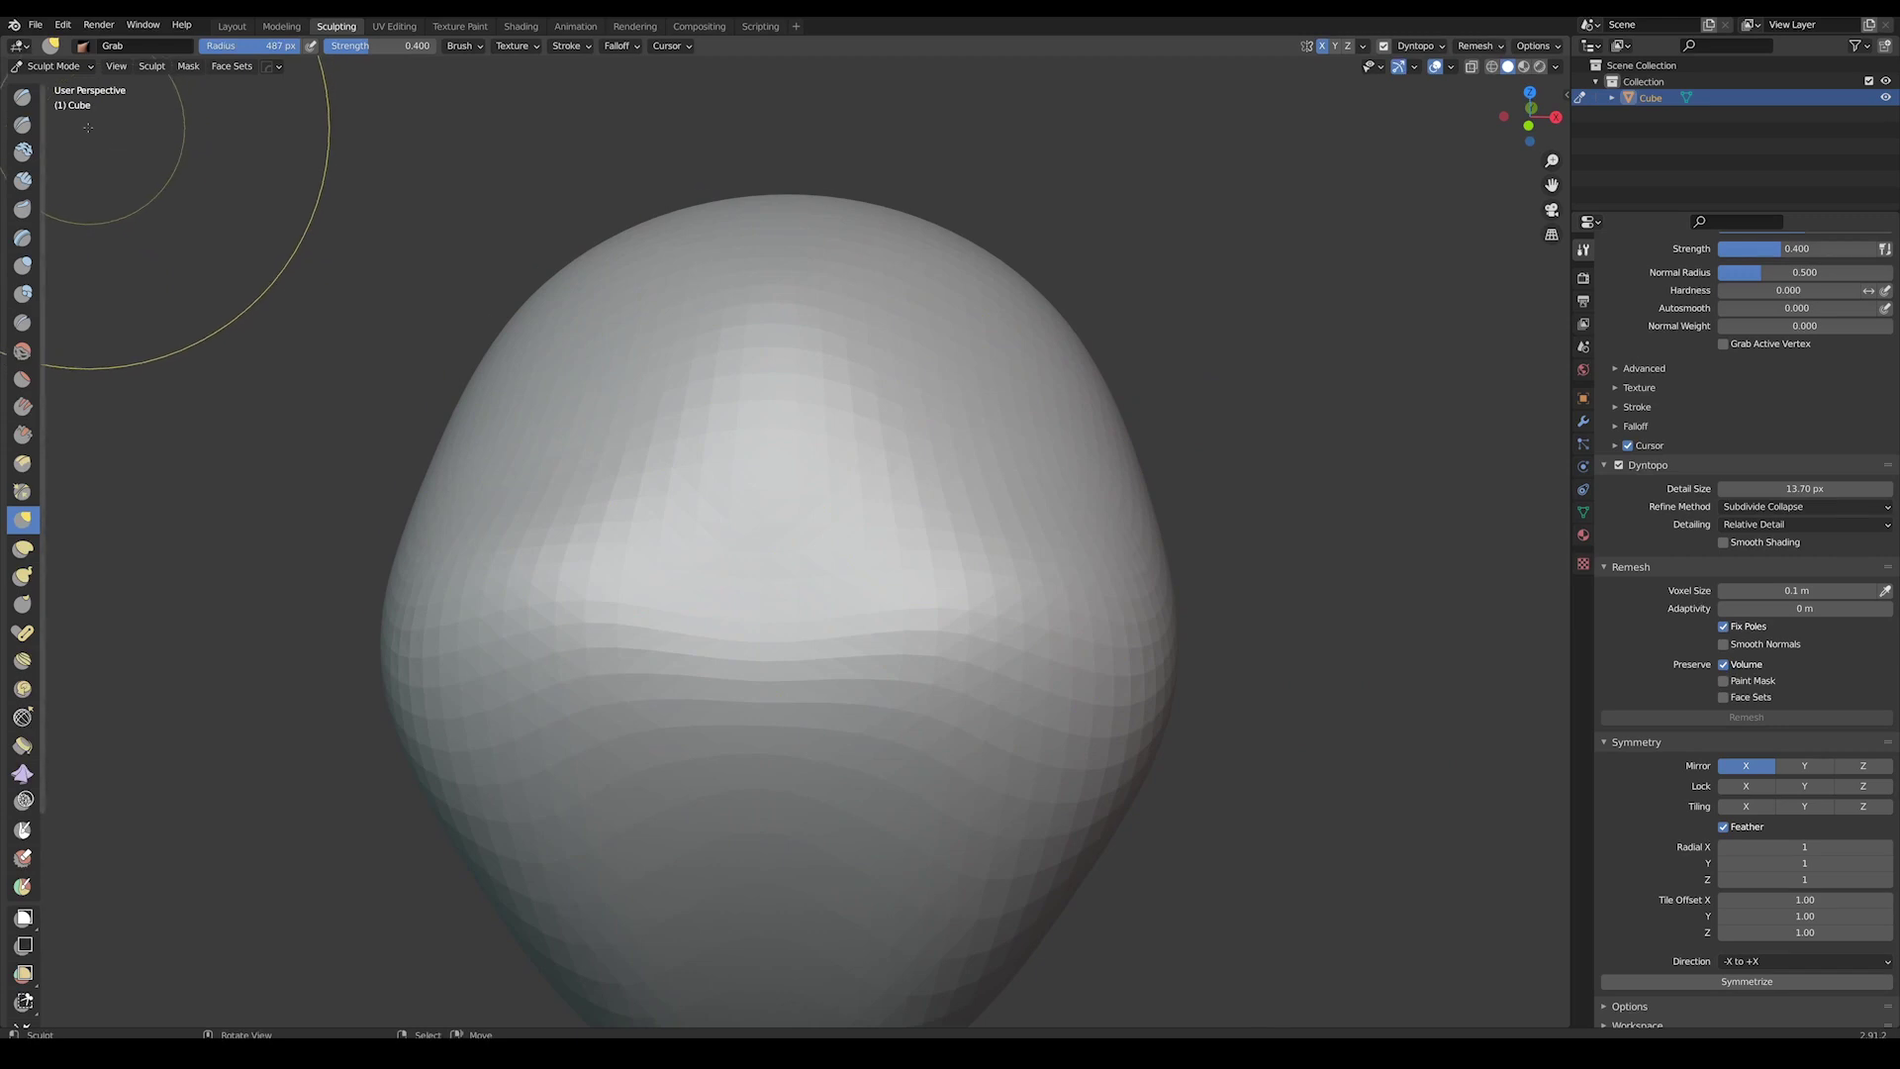
- With the Draw brush at a radius of 104 px, sculpt raised ridges across the front and side of the head
left_click(21, 99)
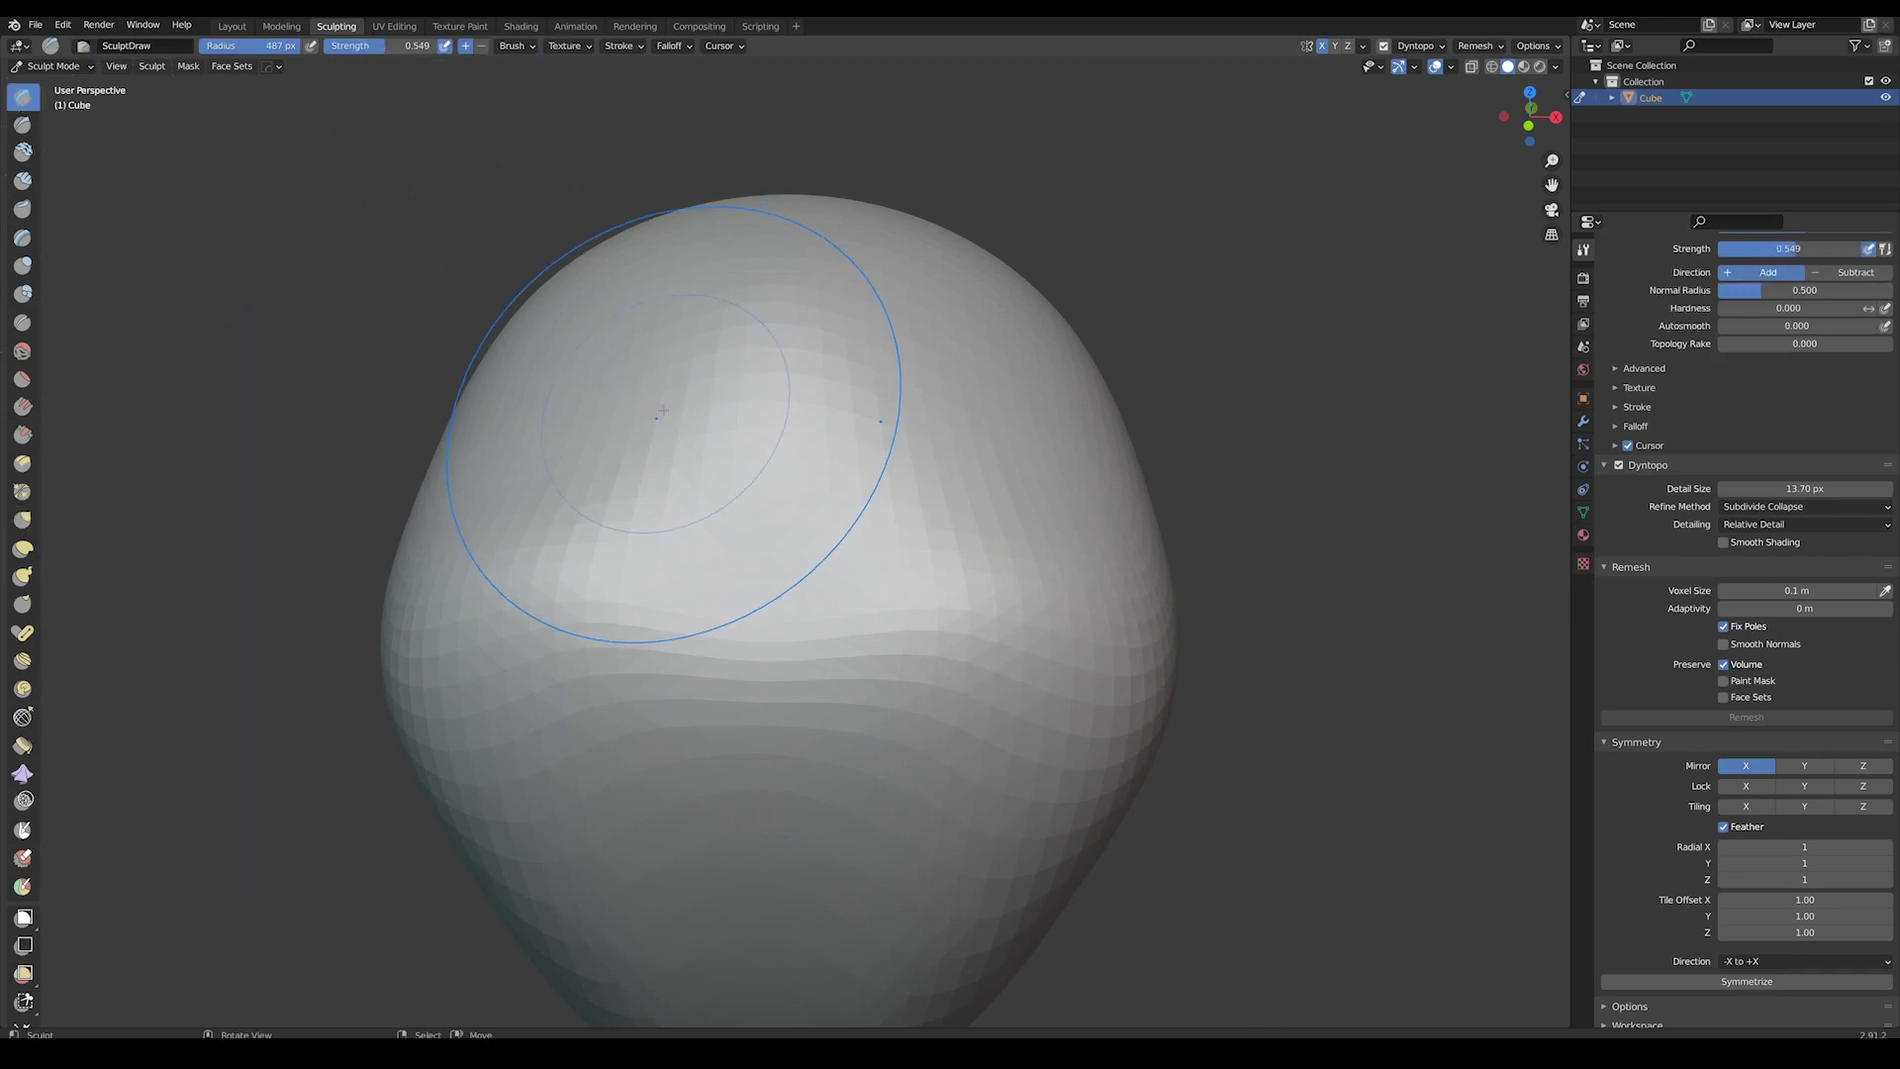
key("f")
left_click(596, 471)
middle_click_drag(596, 471, 763, 538)
mouse_move(643, 608)
left_mouse_down()
mouse_move(891, 649)
mouse_move(851, 682)
mouse_move(737, 677)
mouse_move(911, 653)
mouse_move(979, 555)
left_mouse_up()
middle_click_drag(979, 555, 926, 519)
mouse_move(851, 401)
left_mouse_down()
mouse_move(692, 584)
mouse_move(648, 717)
left_mouse_up()
scroll(772, 574, "up", 3)
mouse_move(782, 505)
left_mouse_down()
mouse_move(732, 594)
mouse_move(821, 465)
left_mouse_up()
middle_click_drag(821, 465, 774, 497)
- Set the Draw brush radius to 245 px and build a thick bulge beside the ridges on the head's side
key("f")
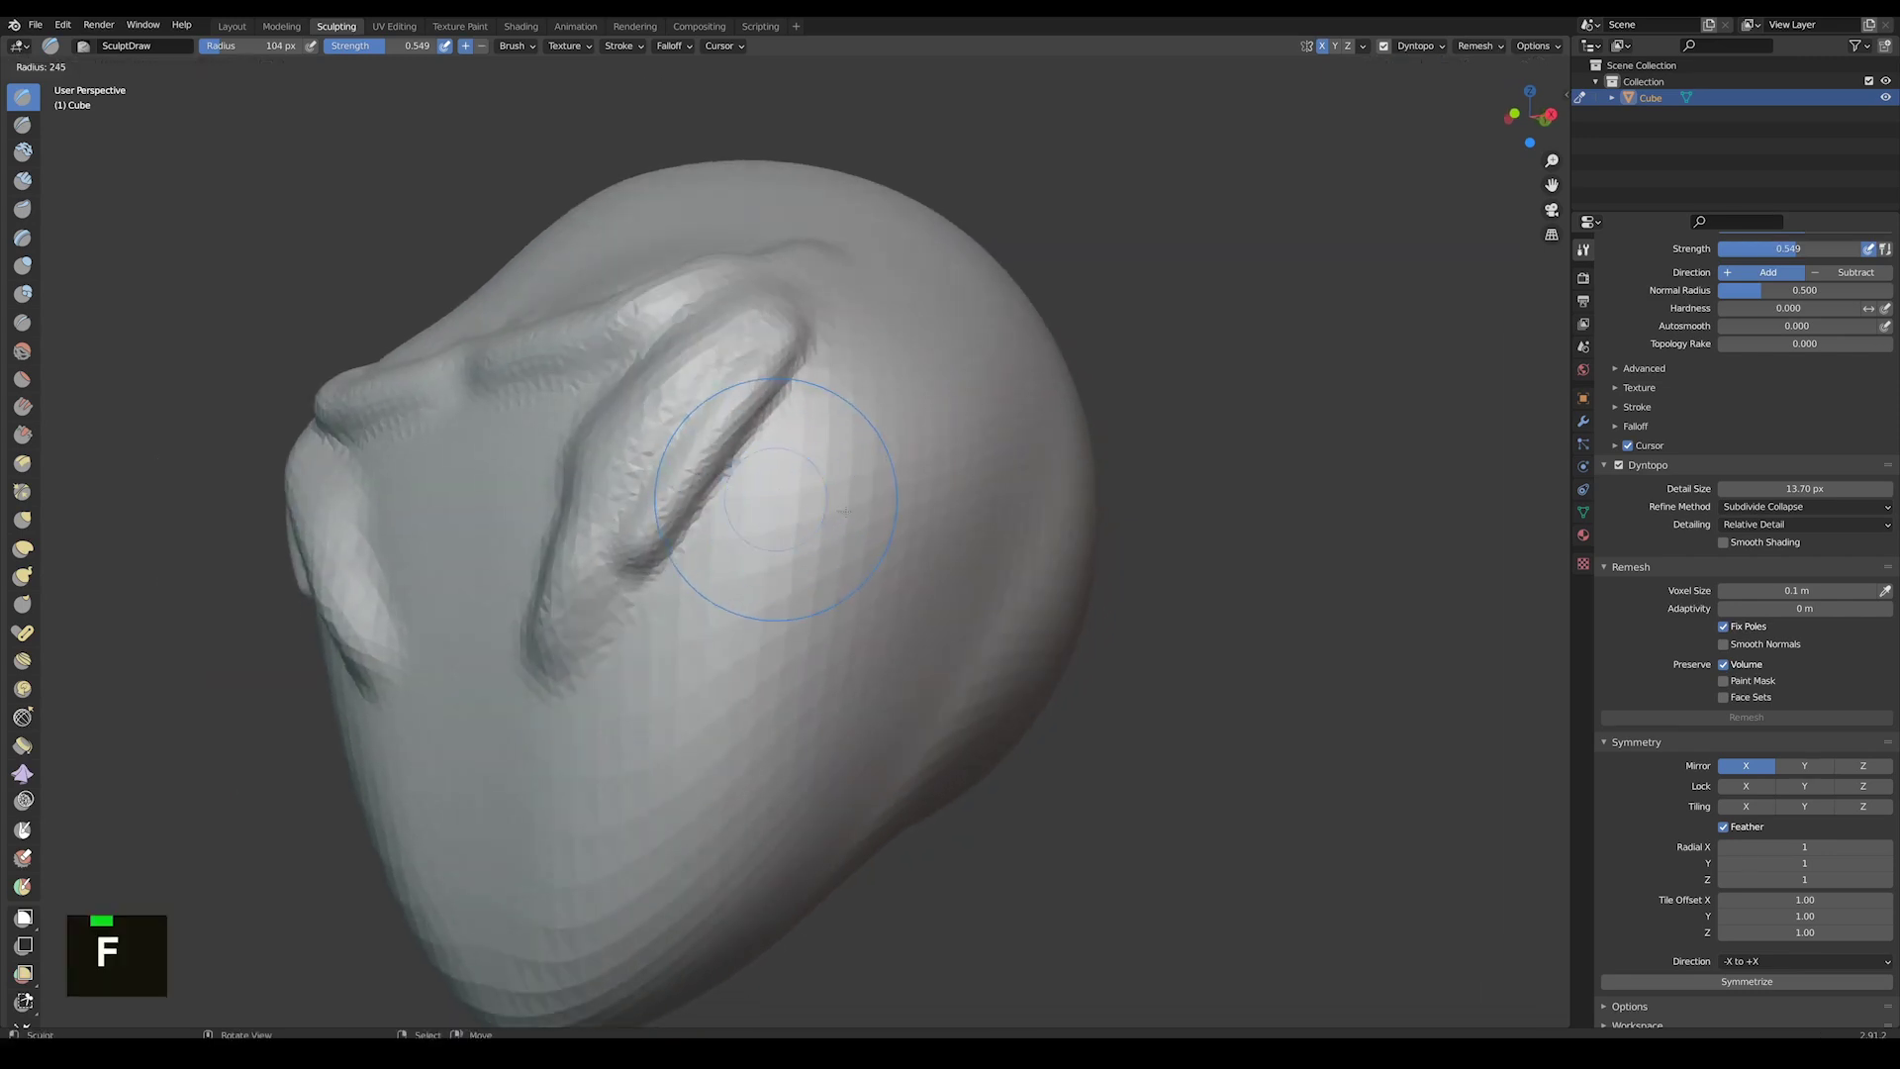
left_click(844, 498)
scroll(721, 530, "up", 3)
mouse_move(722, 531)
left_mouse_down()
mouse_move(550, 676)
mouse_move(759, 396)
left_mouse_up()
middle_click_drag(758, 396, 792, 475)
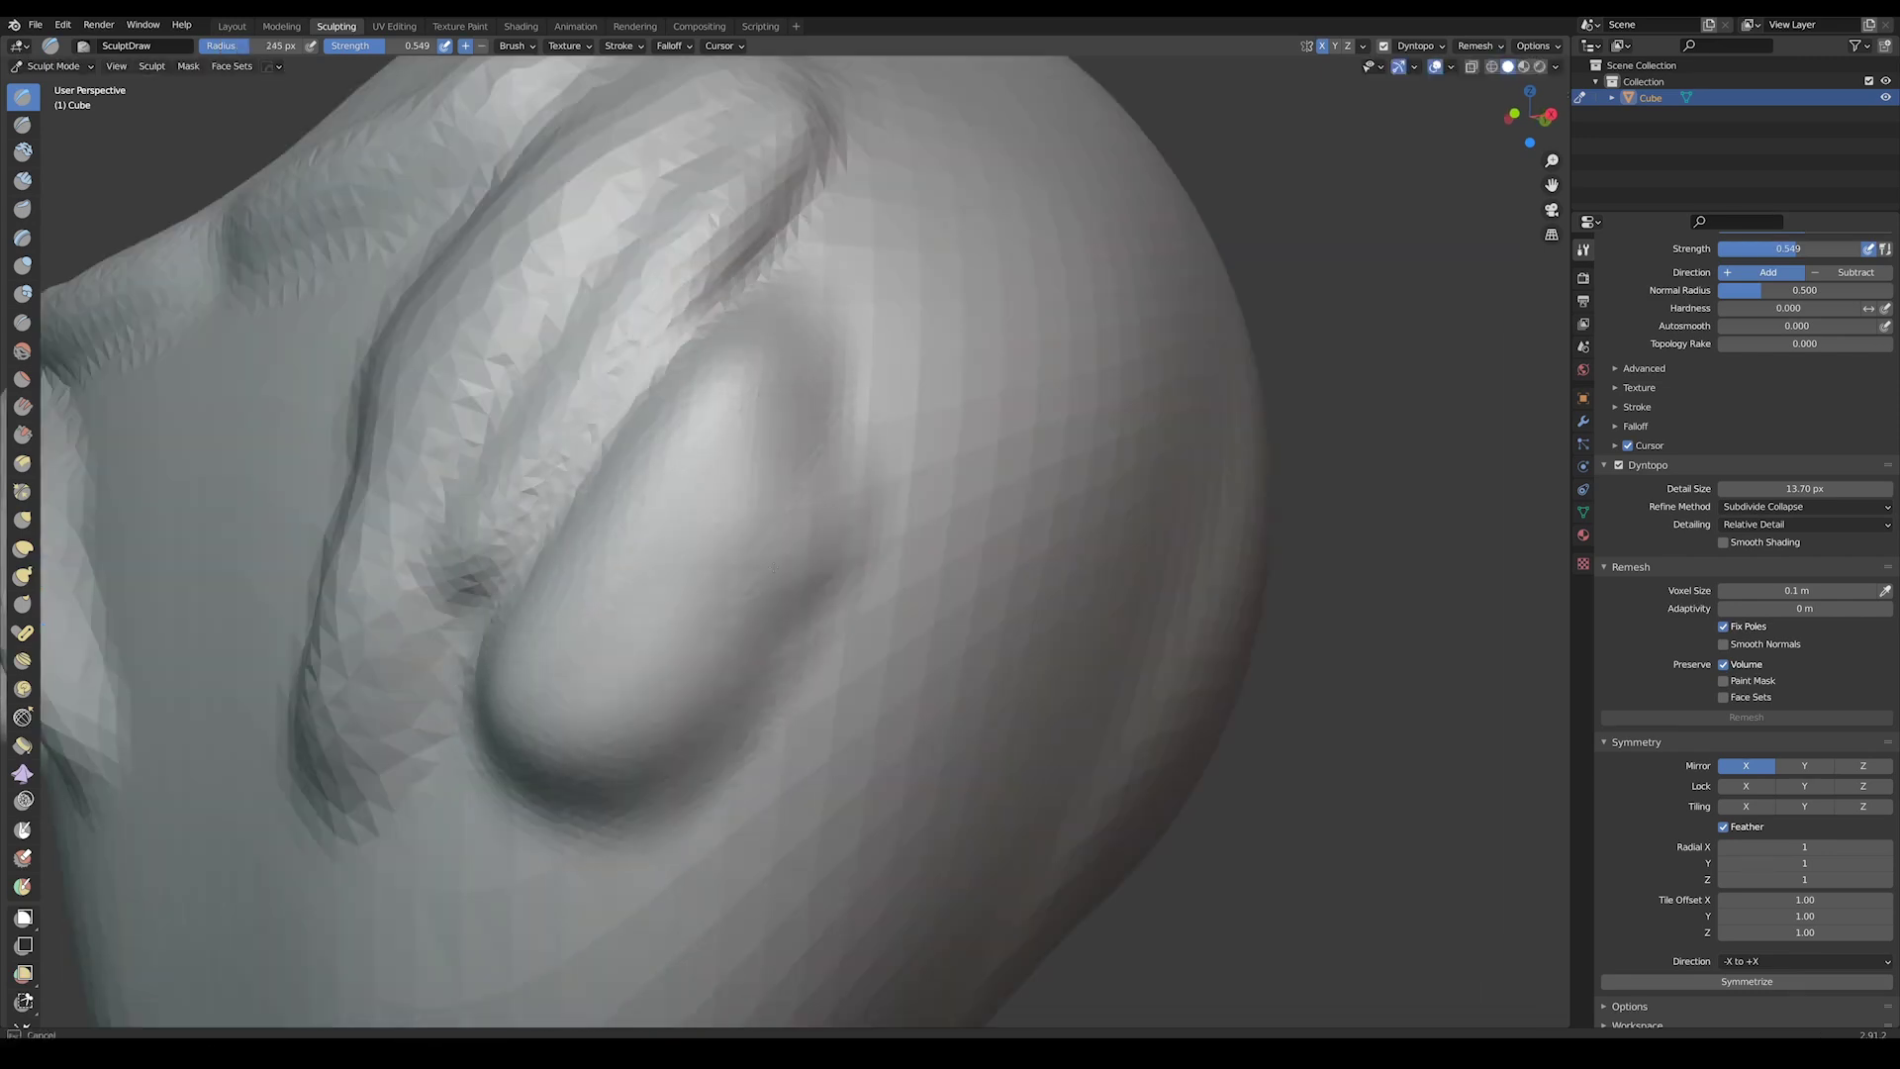
- Carve a hollow into the side of the head with inverted Draw brush strokes
scroll(827, 574, "down", 5)
mouse_move(752, 643)
middle_mouse_down()
mouse_move(729, 674)
mouse_move(784, 627)
mouse_move(792, 411)
middle_mouse_up()
left_click_drag(793, 411, 666, 618, "ctrl")
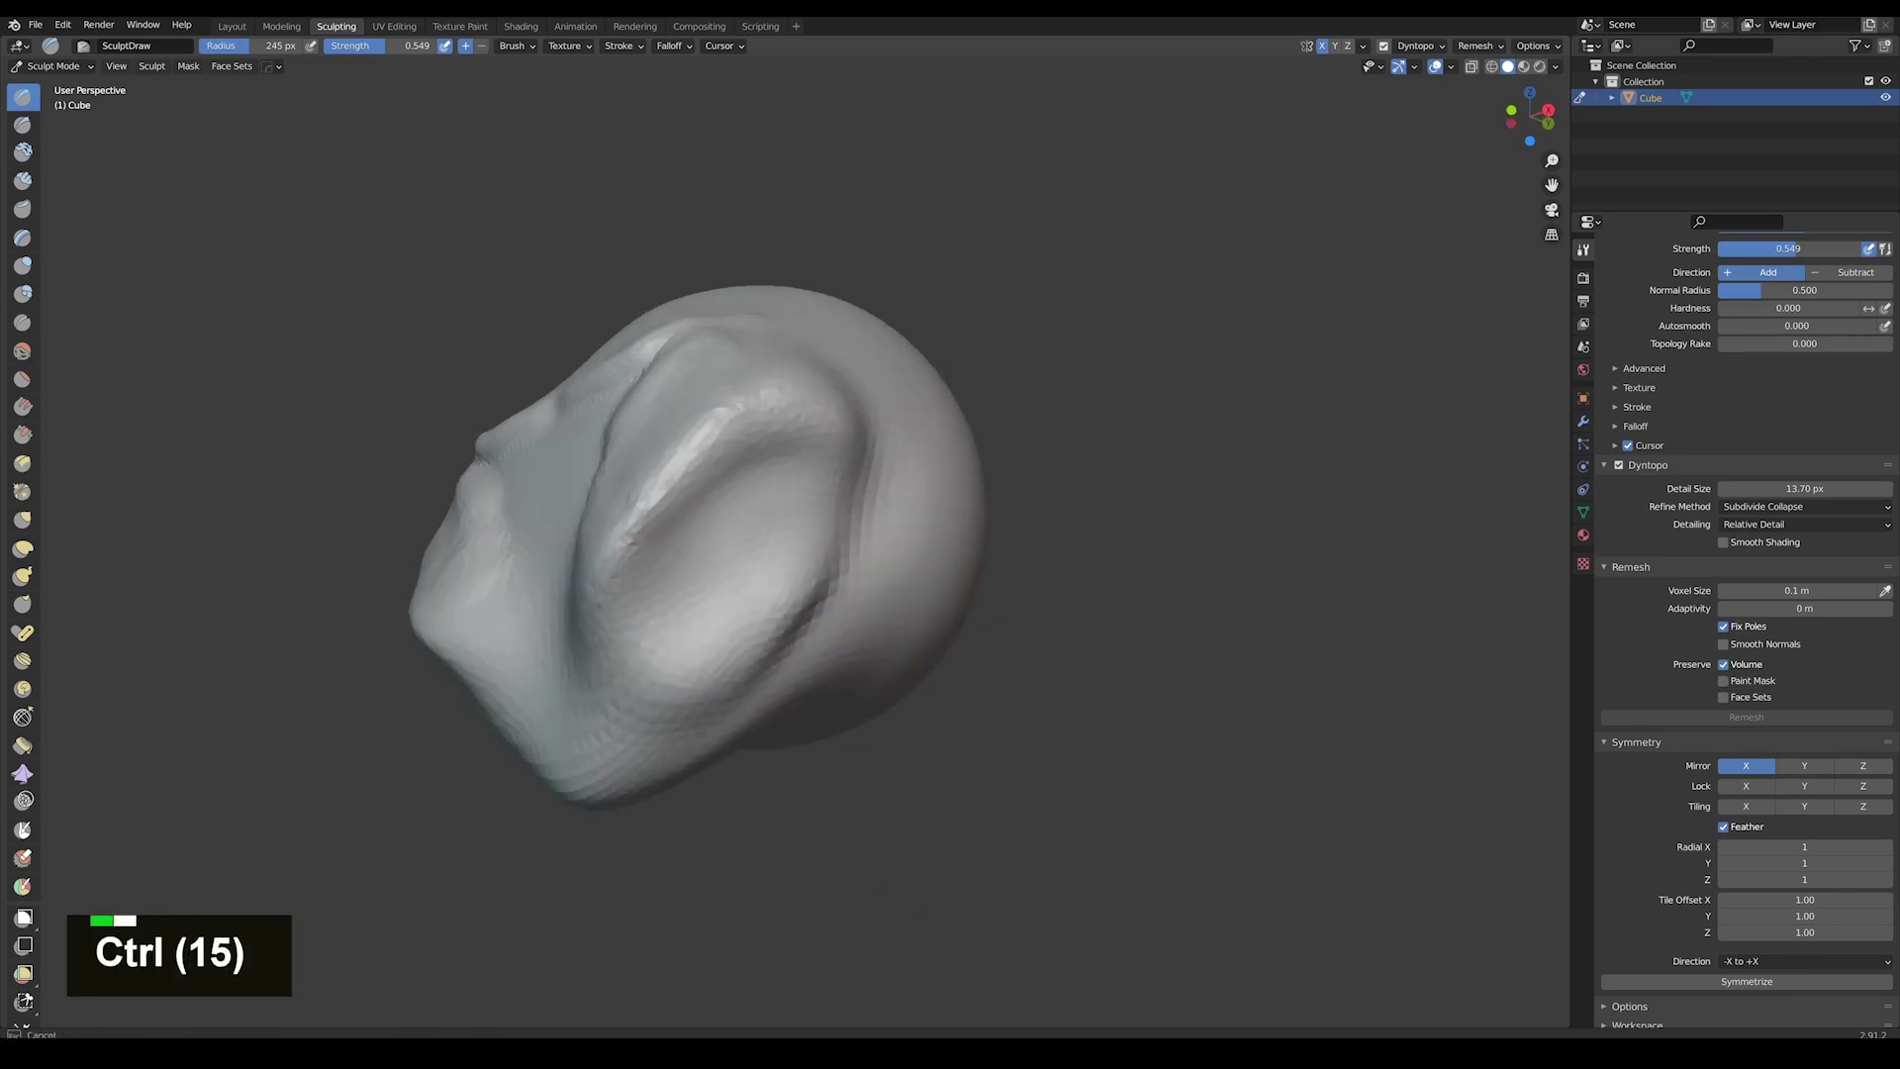
scroll(677, 551, "up", 3)
middle_click_drag(841, 534, 849, 447)
- Test Dyntopo detail sizes of 21.10 px and 7.80 px by sculpting raised ridges along the head's side
middle_click_drag(714, 488, 1118, 406)
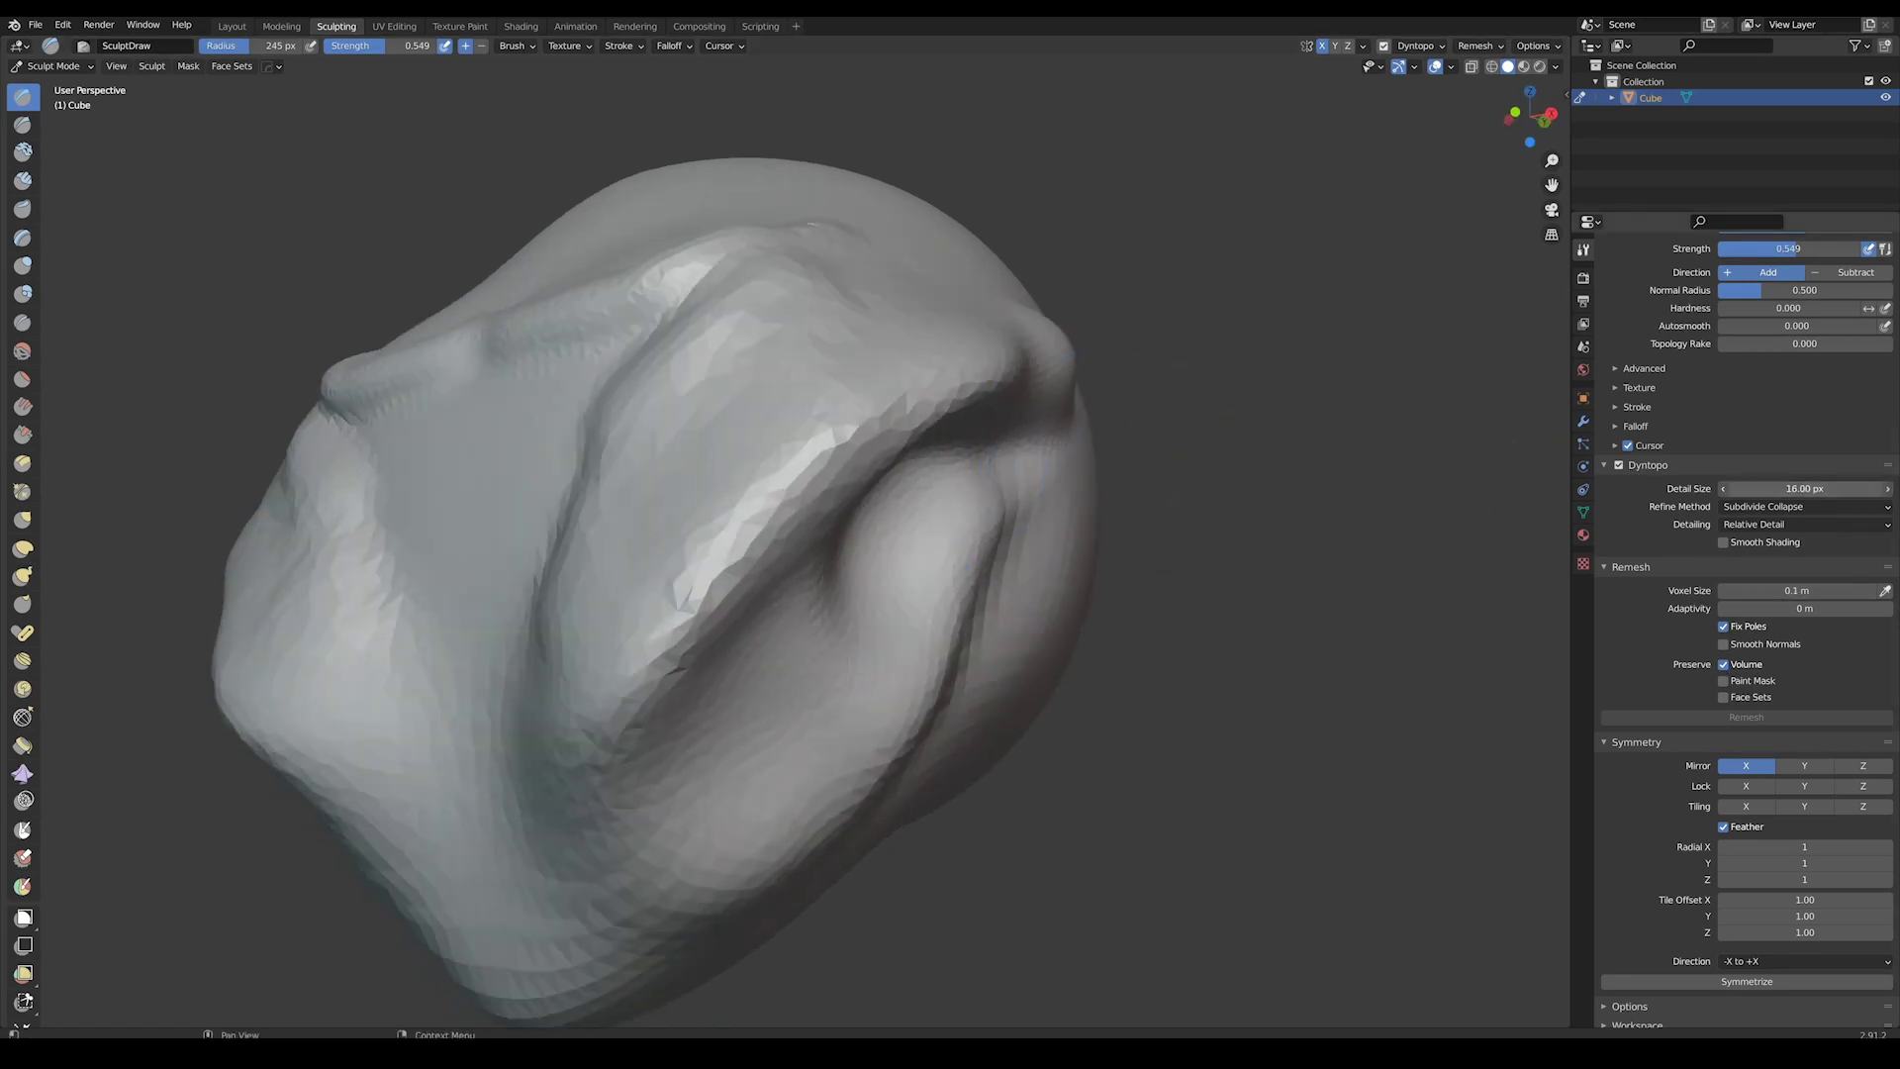
middle_click_drag(890, 534, 732, 504)
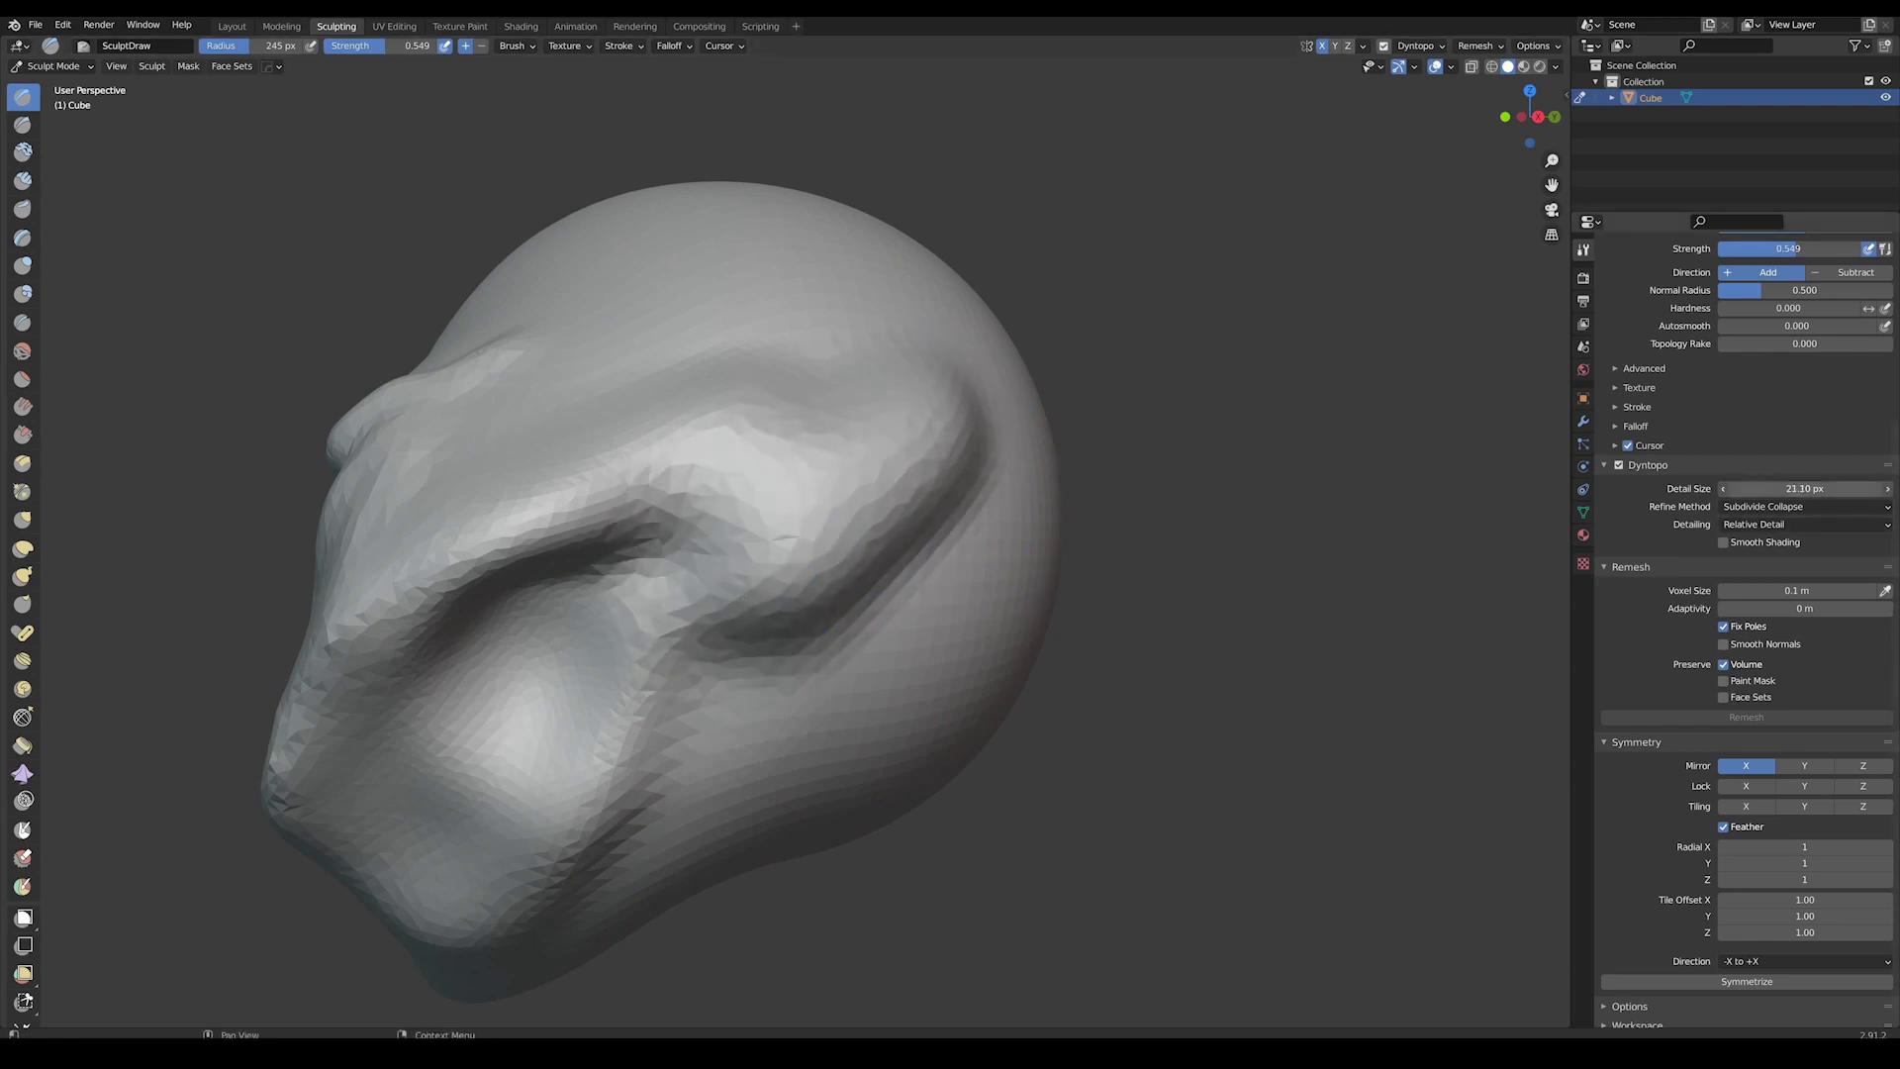
left_click(1723, 489)
mouse_move(1007, 416)
middle_mouse_down()
mouse_move(869, 551)
mouse_move(603, 630)
middle_mouse_up()
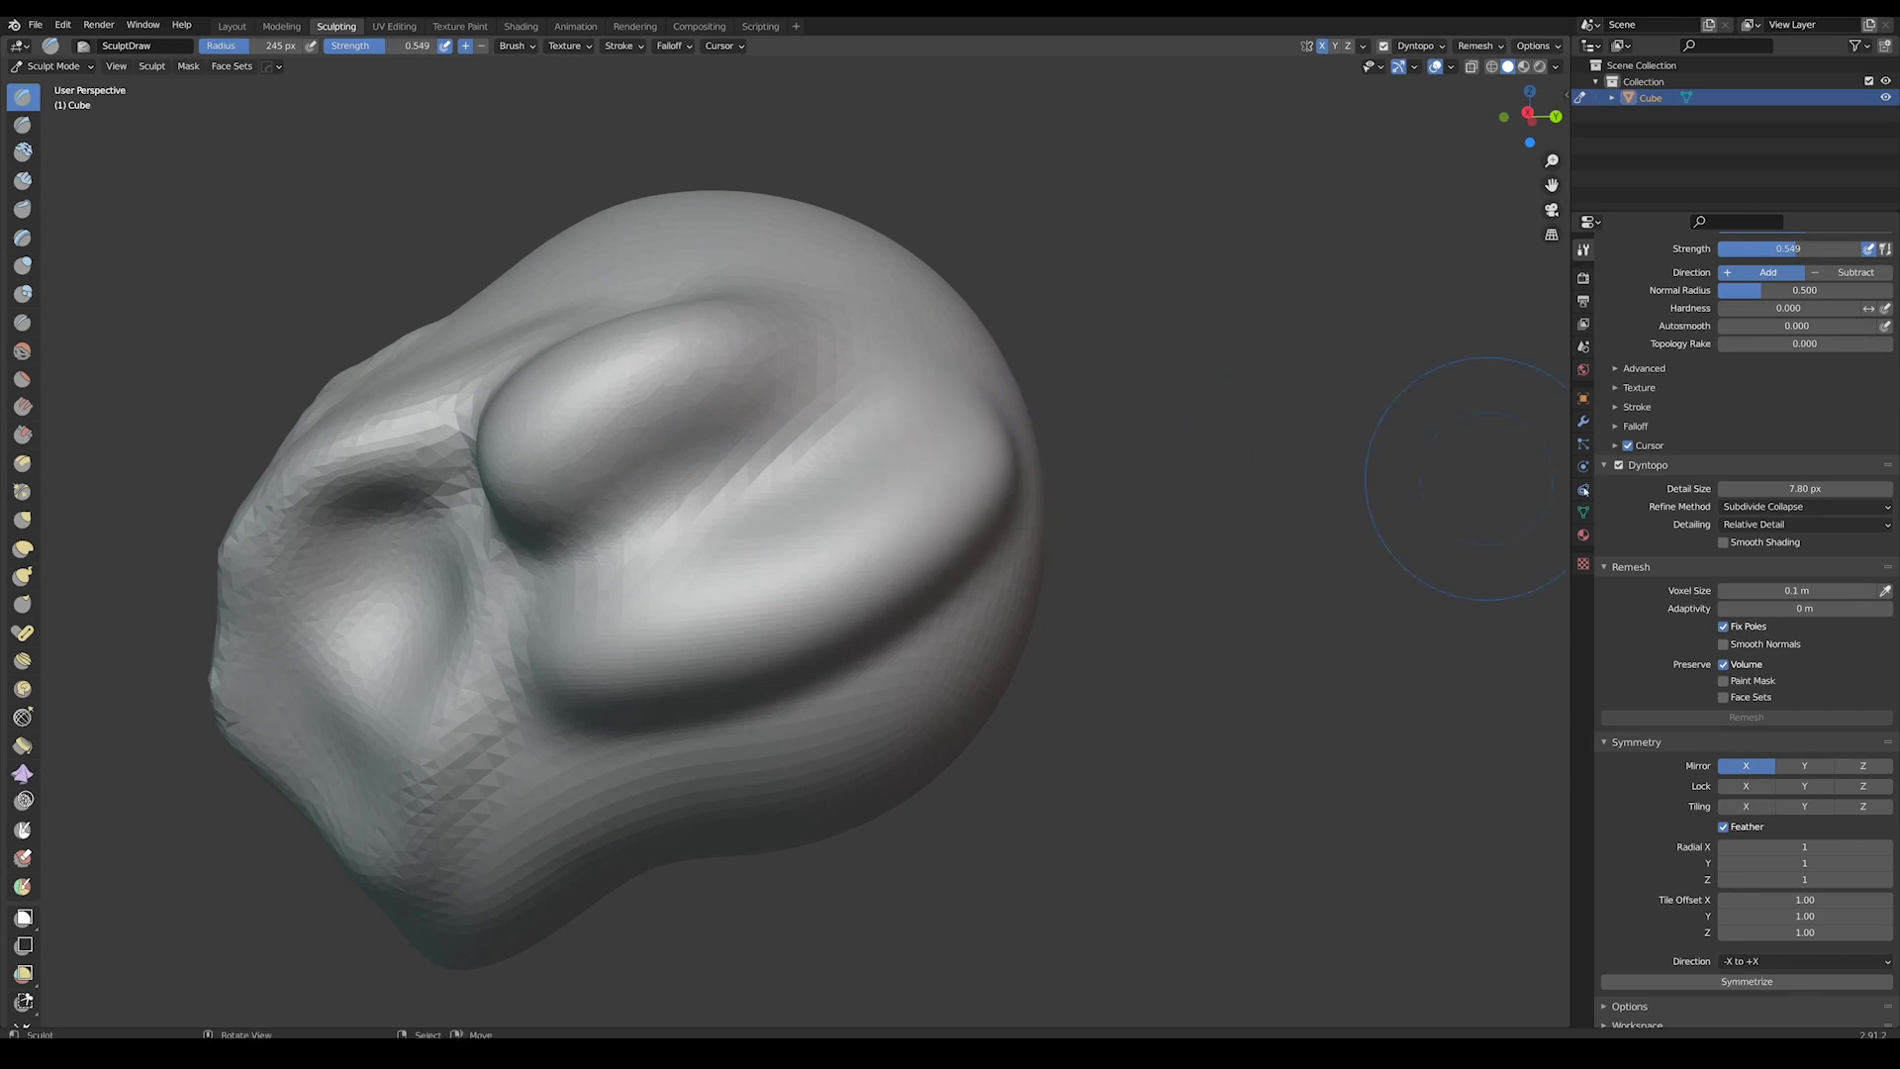
- Set the Dyntopo detail size to 18.20 px and sculpt large coarse bulges over the side of the head
left_click_drag(1805, 489, 1860, 489)
mouse_move(823, 276)
left_mouse_down()
mouse_move(643, 445)
mouse_move(544, 475)
mouse_move(774, 495)
left_mouse_up()
middle_click_drag(774, 495, 902, 470)
mouse_move(748, 532)
middle_mouse_down()
mouse_move(928, 516)
mouse_move(836, 543)
mouse_move(664, 525)
mouse_move(802, 559)
mouse_move(965, 645)
mouse_move(845, 564)
mouse_move(575, 526)
middle_mouse_up()
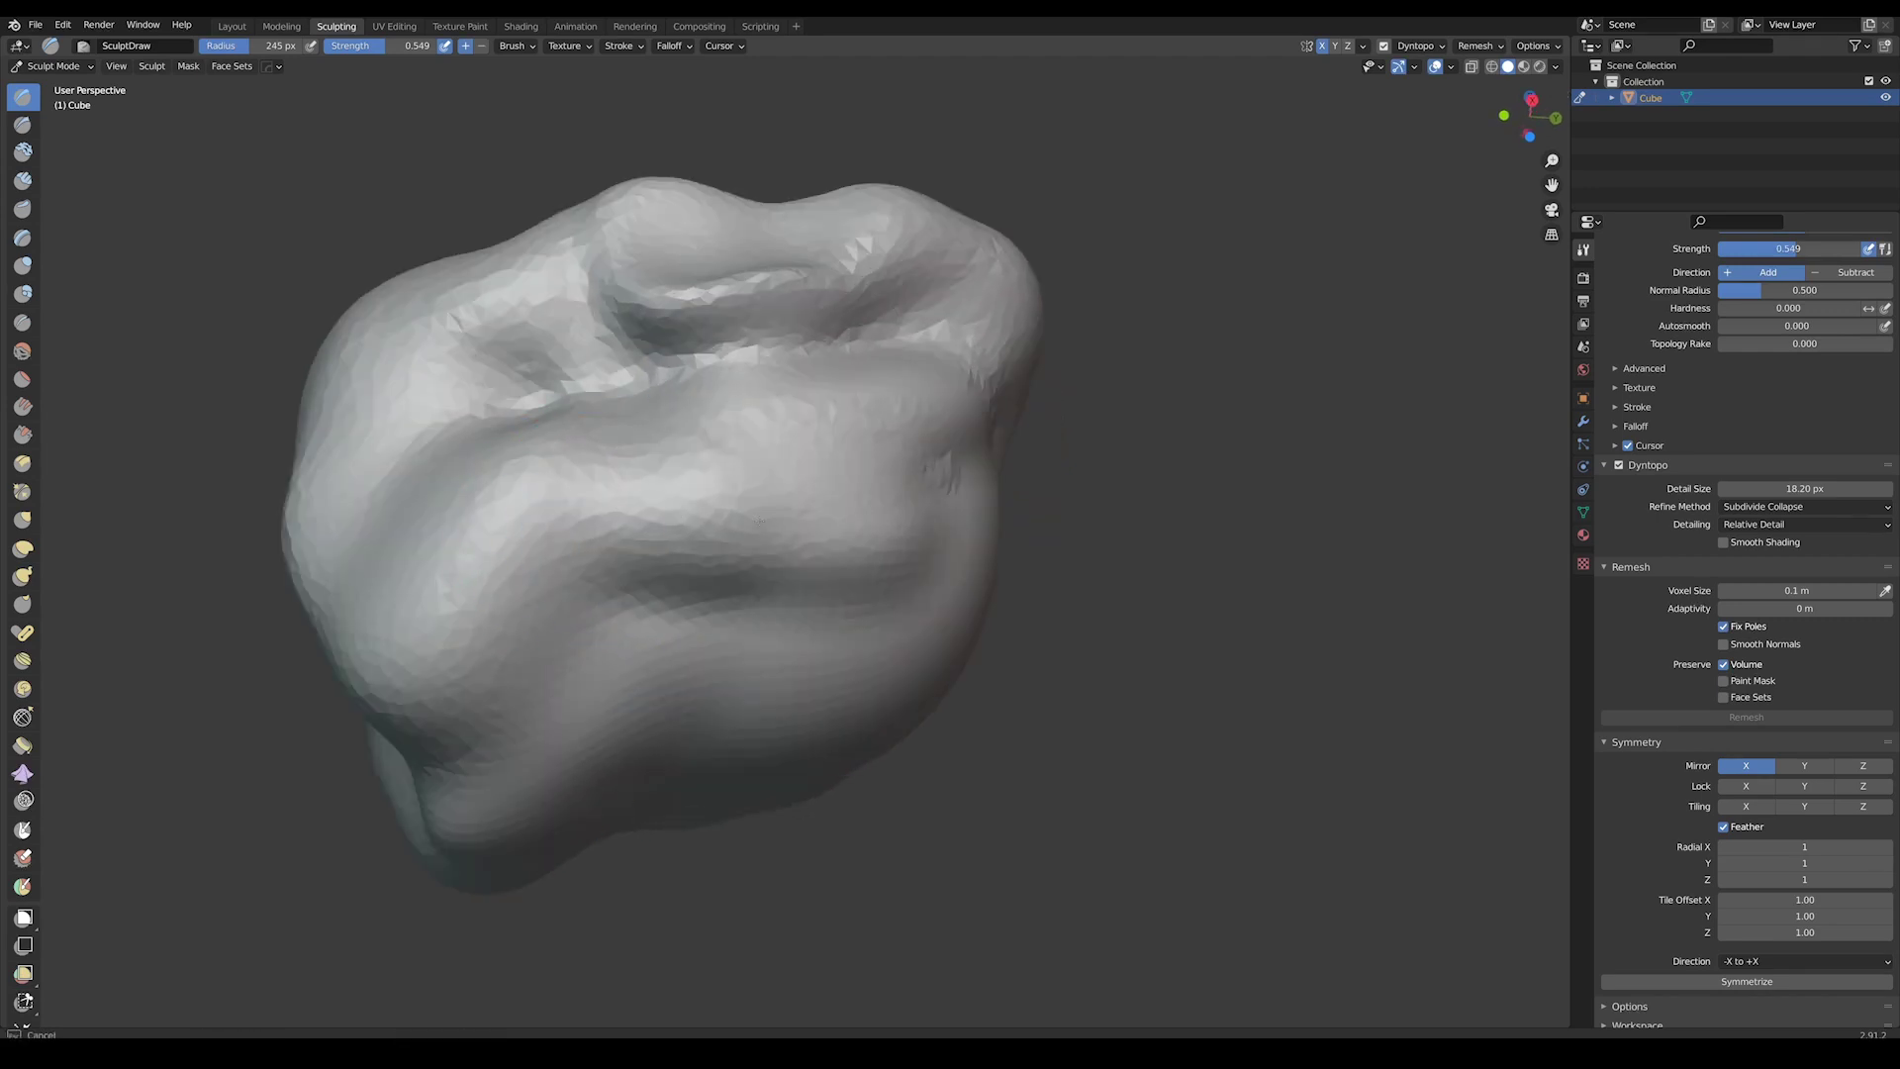
middle_click_drag(731, 562, 950, 554)
- Examine the shape and surface detail of the sculpted form from several sides
scroll(729, 537, "down", 4)
middle_click_drag(729, 538, 899, 528)
scroll(898, 528, "up", 4)
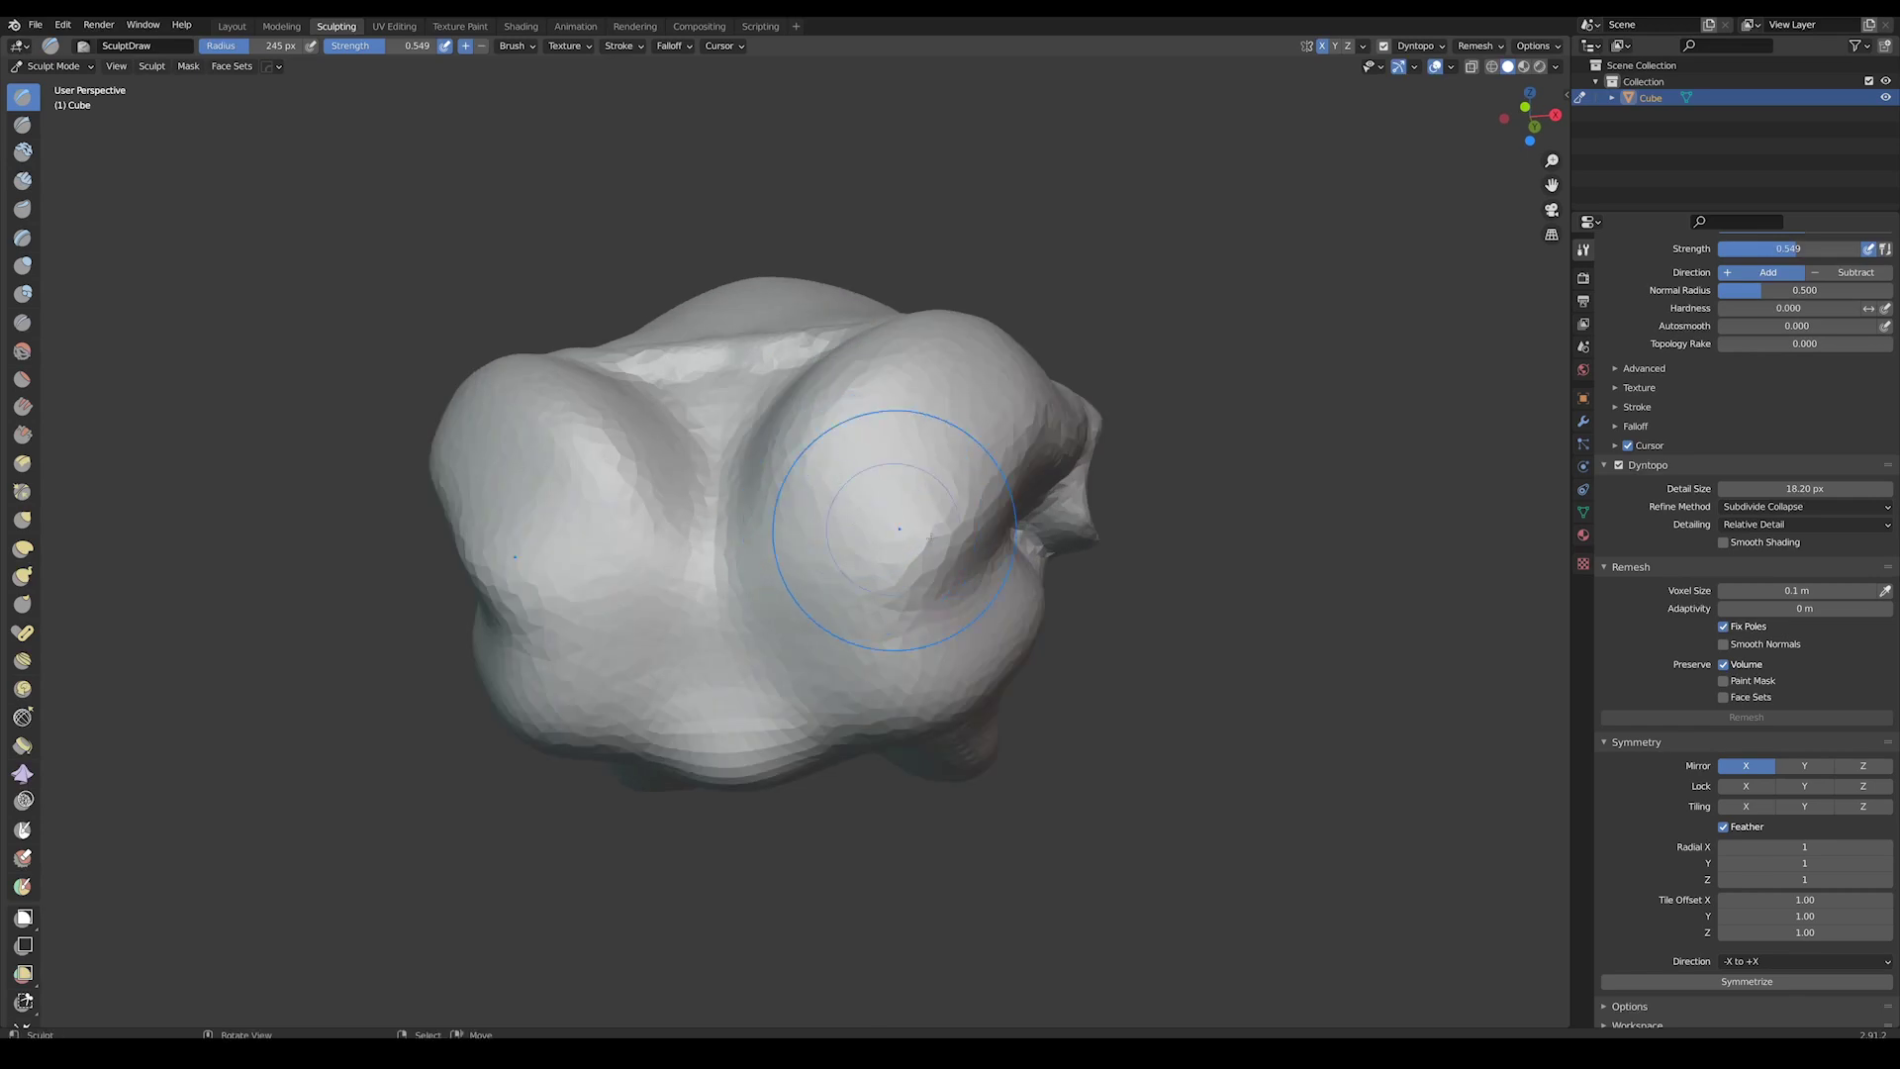
middle_click_drag(1244, 541, 989, 495)
scroll(940, 475, "up", 2)
mouse_move(890, 458)
middle_mouse_down()
mouse_move(957, 531)
mouse_move(955, 500)
middle_mouse_up()
scroll(958, 531, "down", 3)
scroll(871, 495, "up", 2)
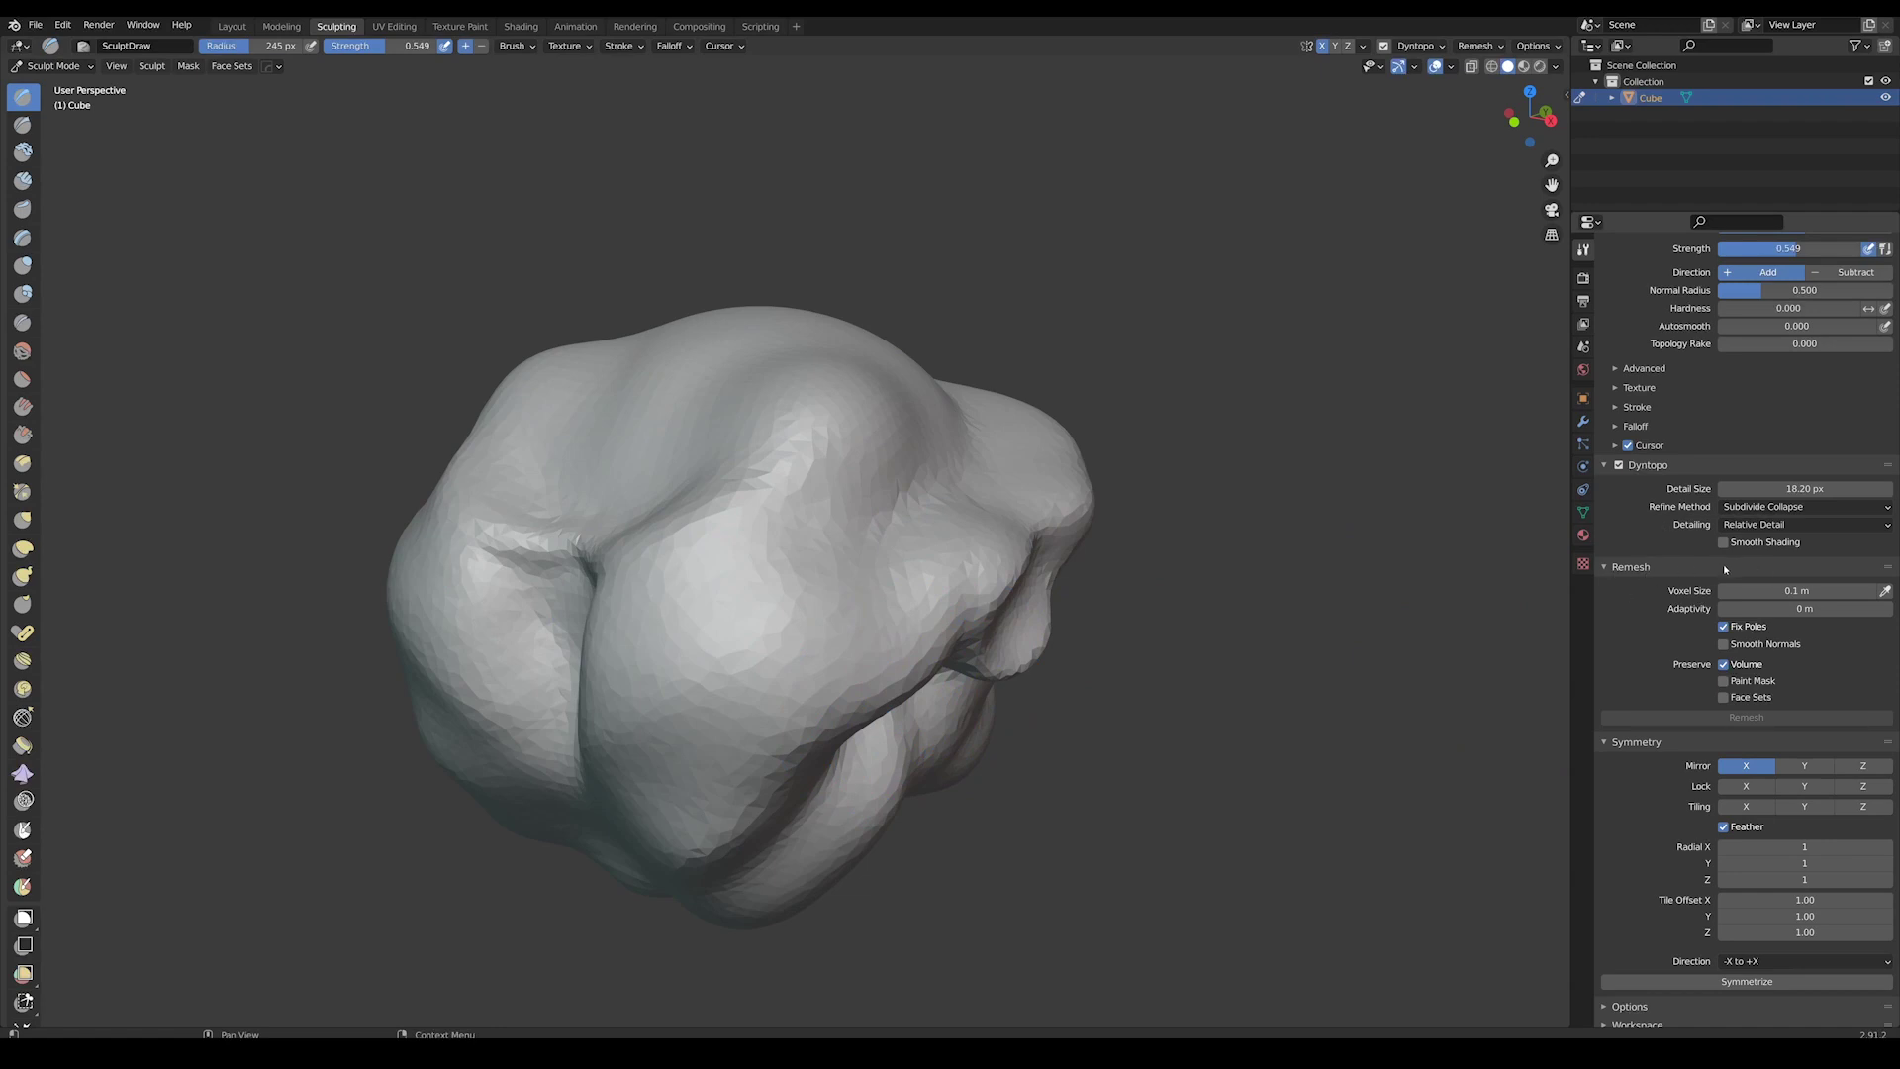
middle_click_drag(890, 514, 741, 489)
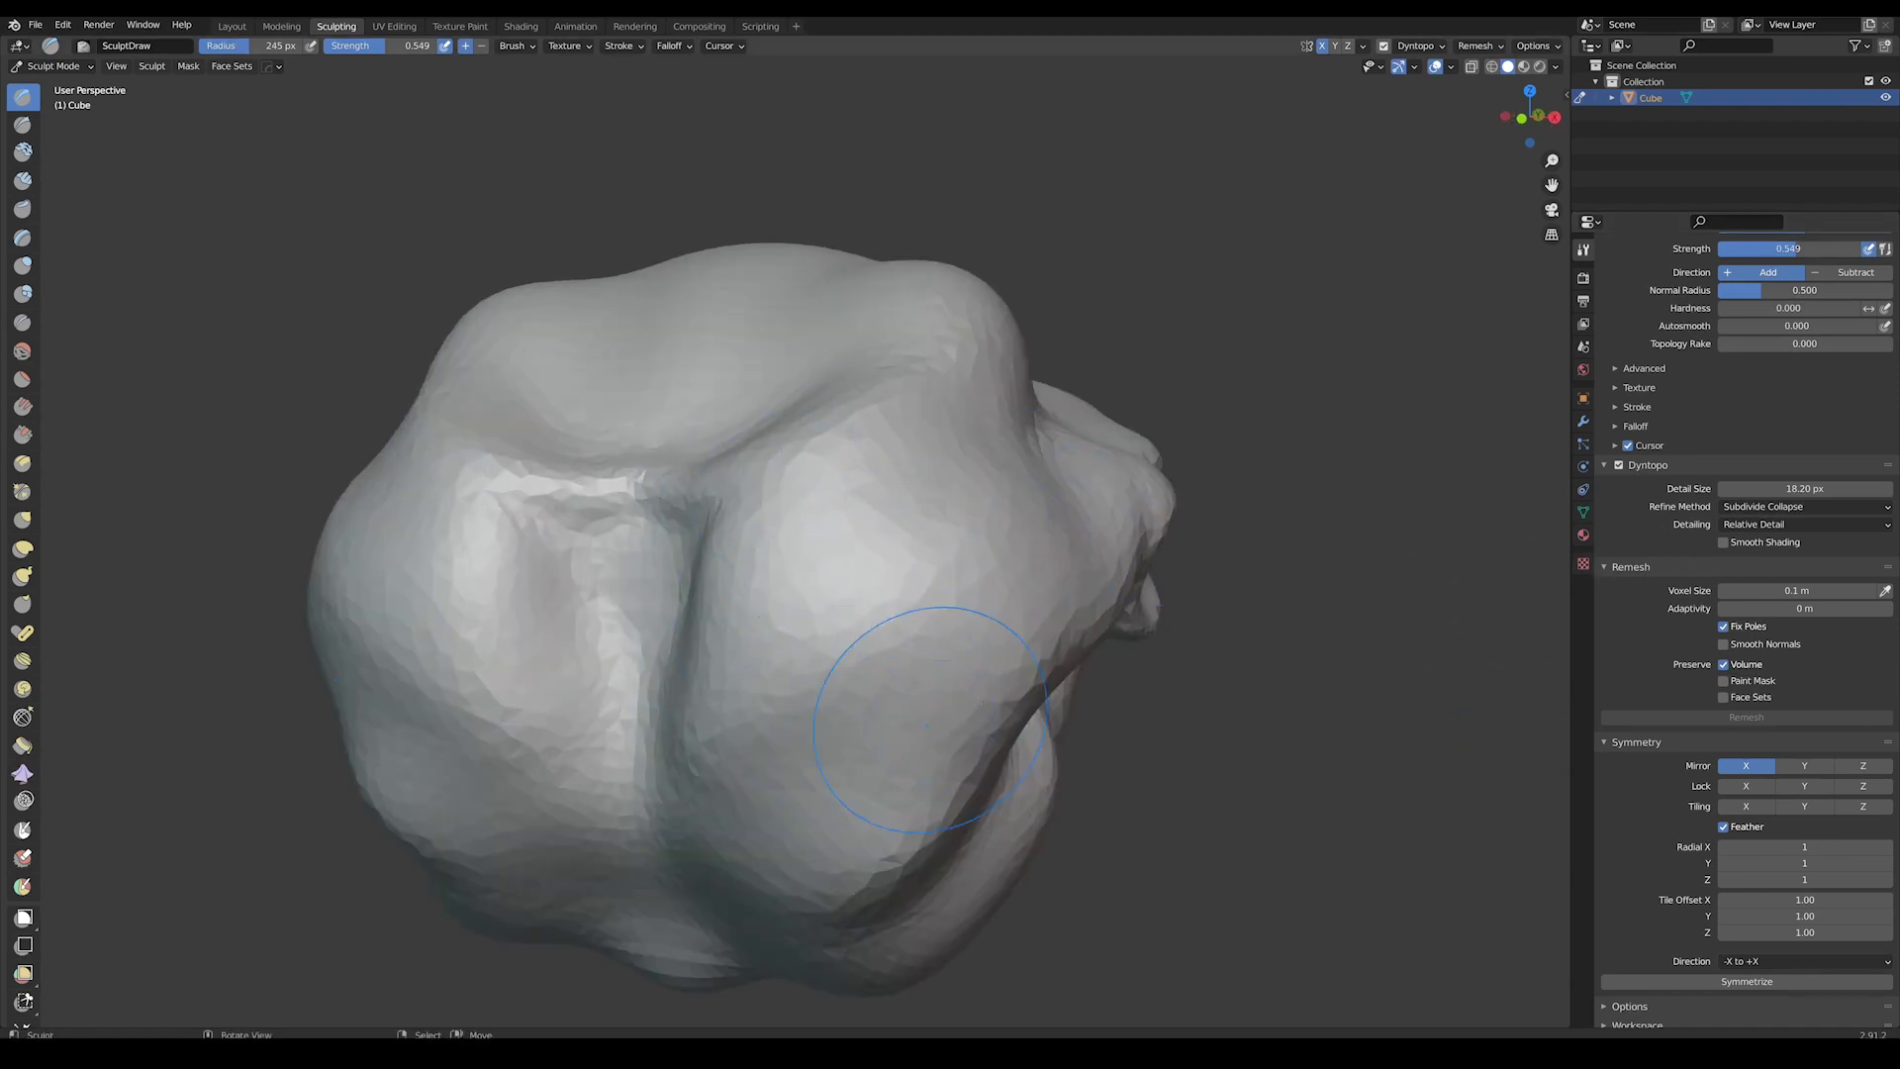
- Draw raised ridges on the head's upper side with the Draw brush to test Dyntopo's relative detail
middle_click_drag(1122, 746, 1083, 695)
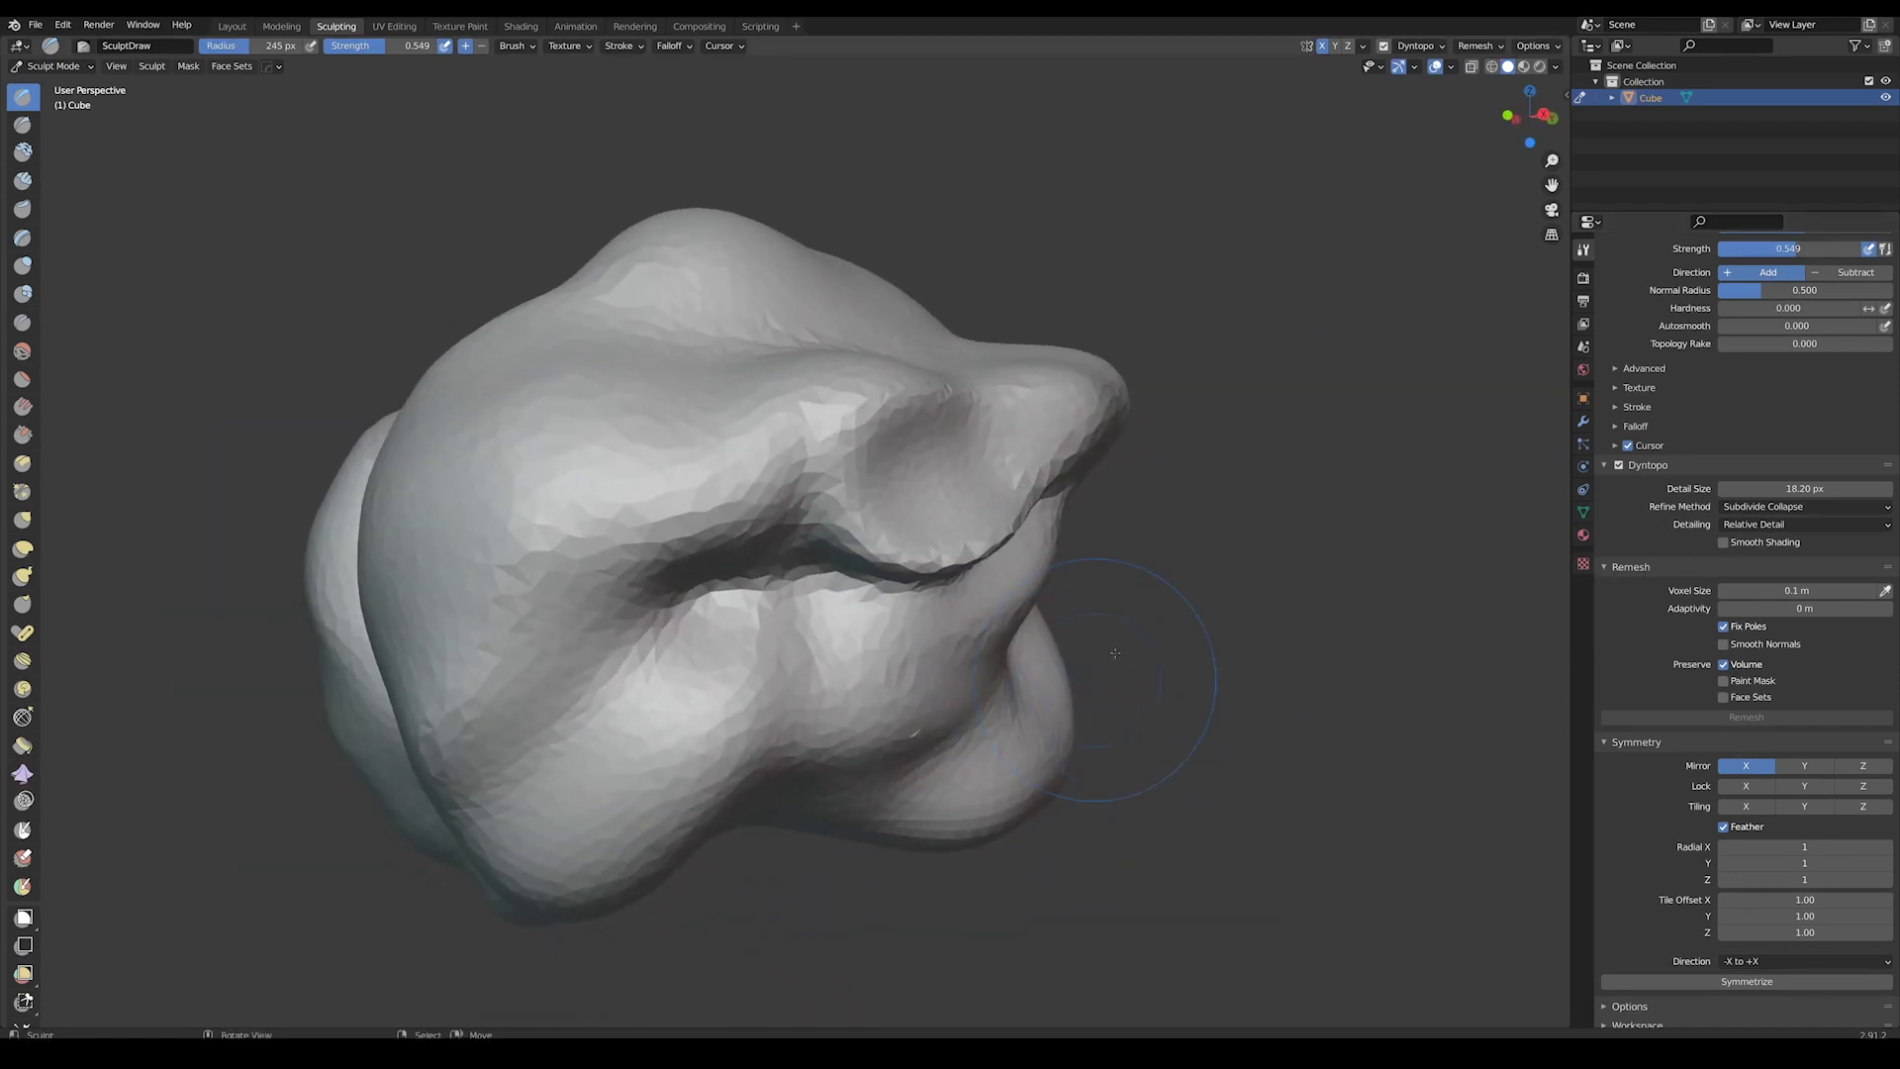
mouse_move(1175, 578)
middle_mouse_down()
mouse_move(776, 607)
mouse_move(734, 366)
mouse_move(752, 455)
mouse_move(692, 554)
middle_mouse_up()
left_click_drag(643, 633, 950, 475)
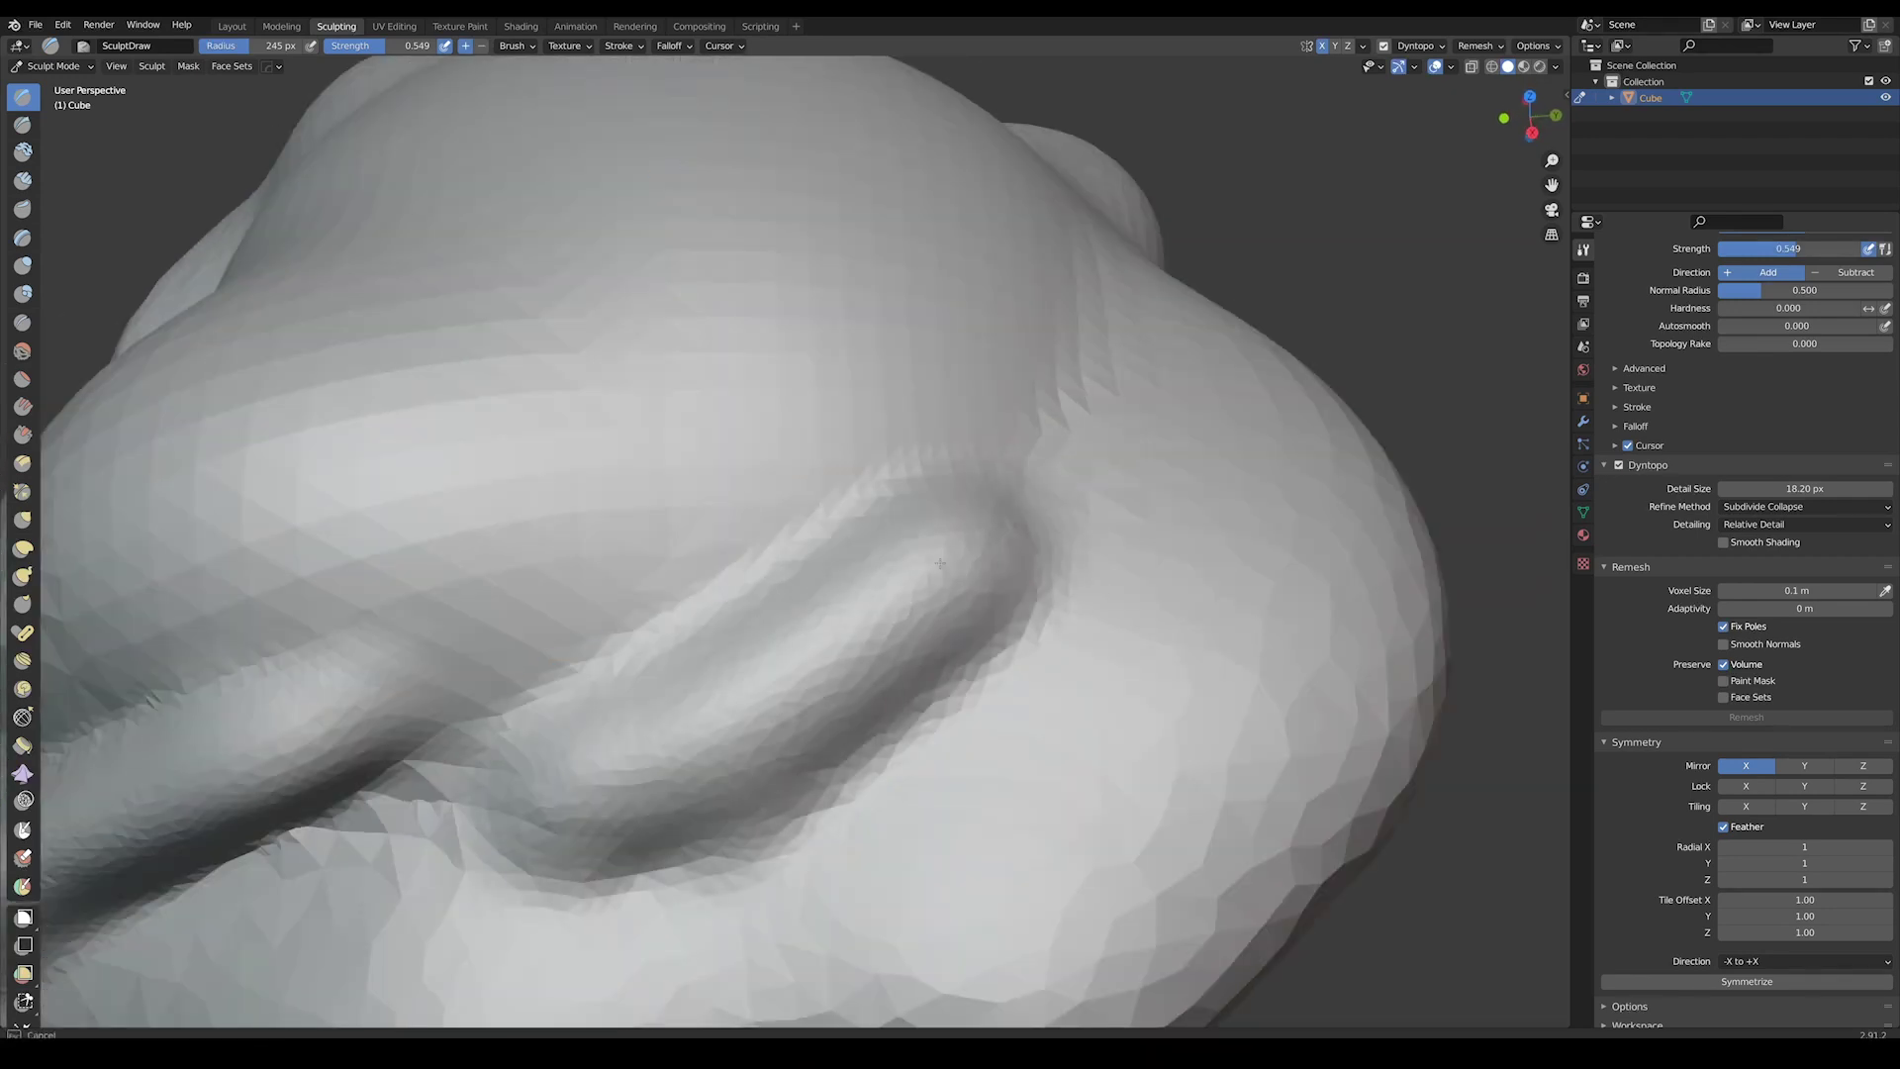
middle_click_drag(950, 475, 872, 614)
scroll(873, 613, "up", 5)
left_click_drag(869, 614, 574, 871)
scroll(573, 871, "down", 6)
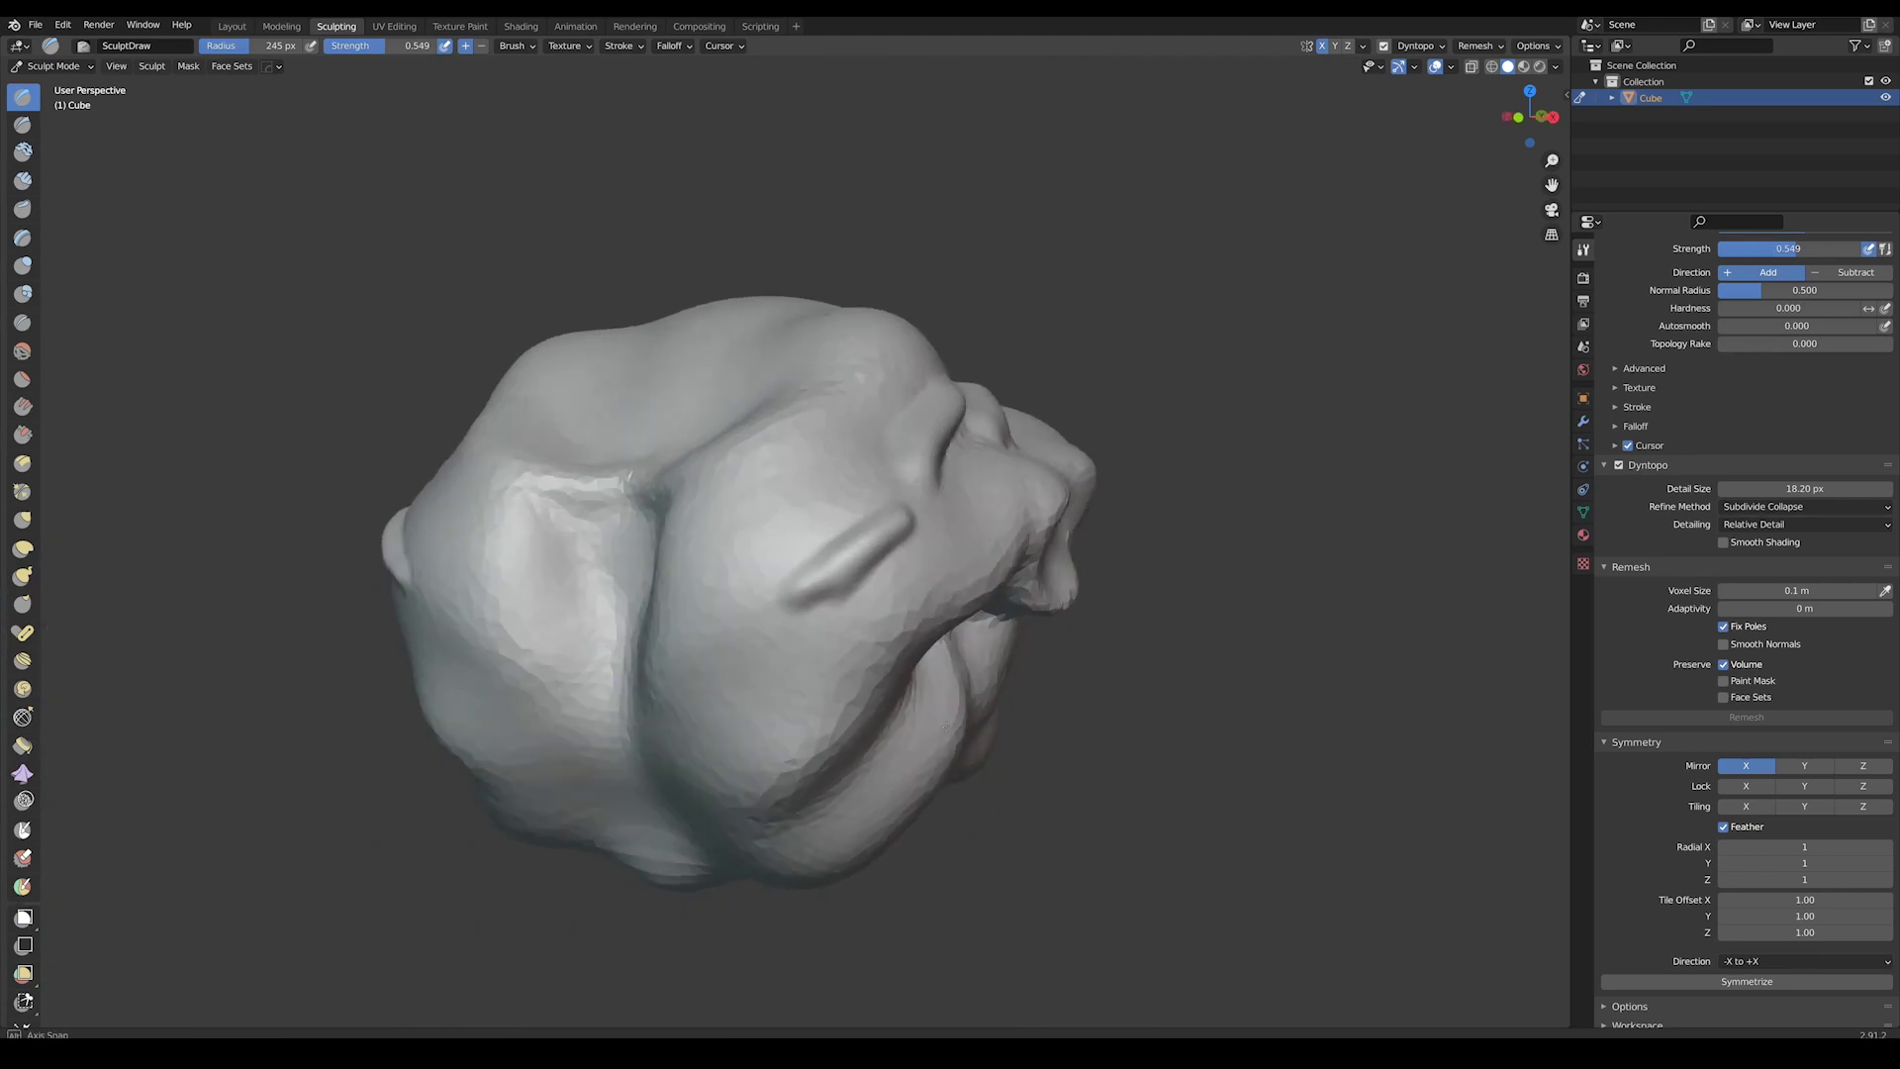
middle_click_drag(574, 871, 929, 634)
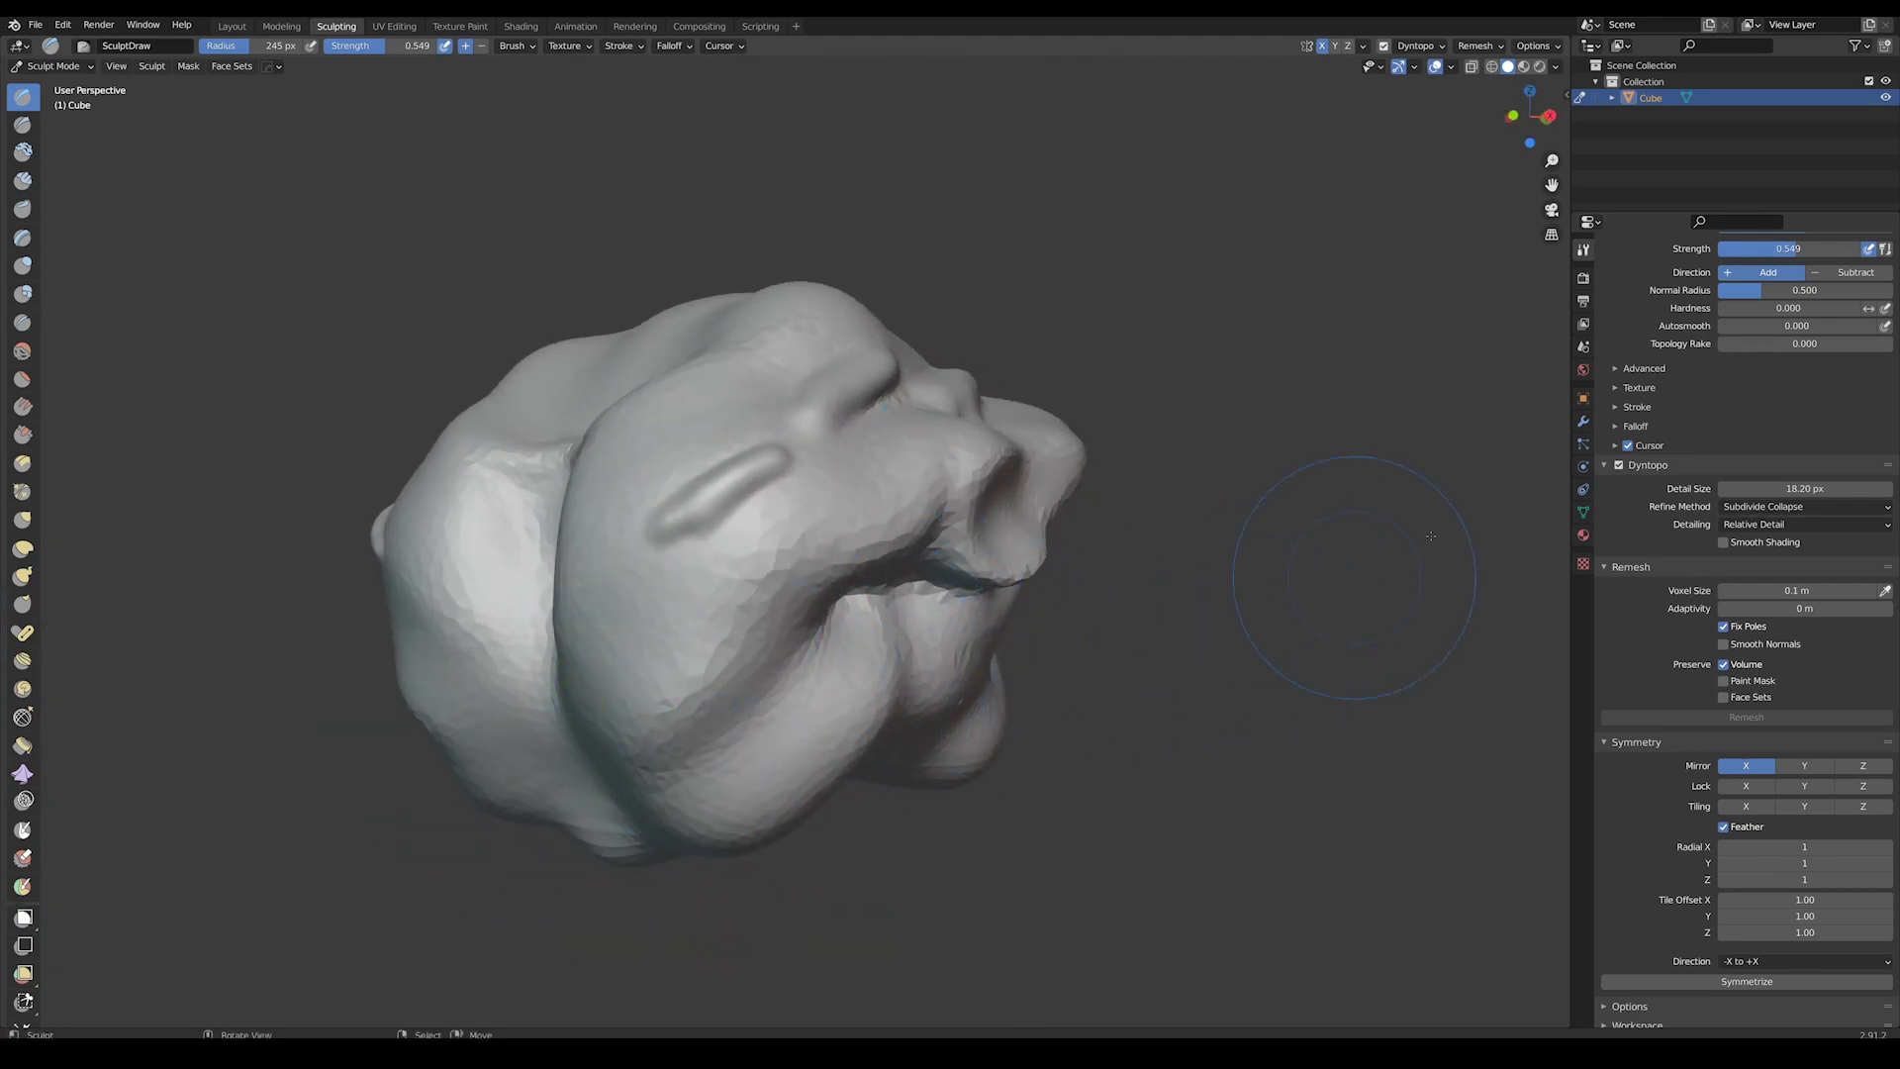
- Disable Dyntopo, remesh the head at a voxel size of 0.008848 m sampled from its side, and smooth the surface there
left_click(1620, 465)
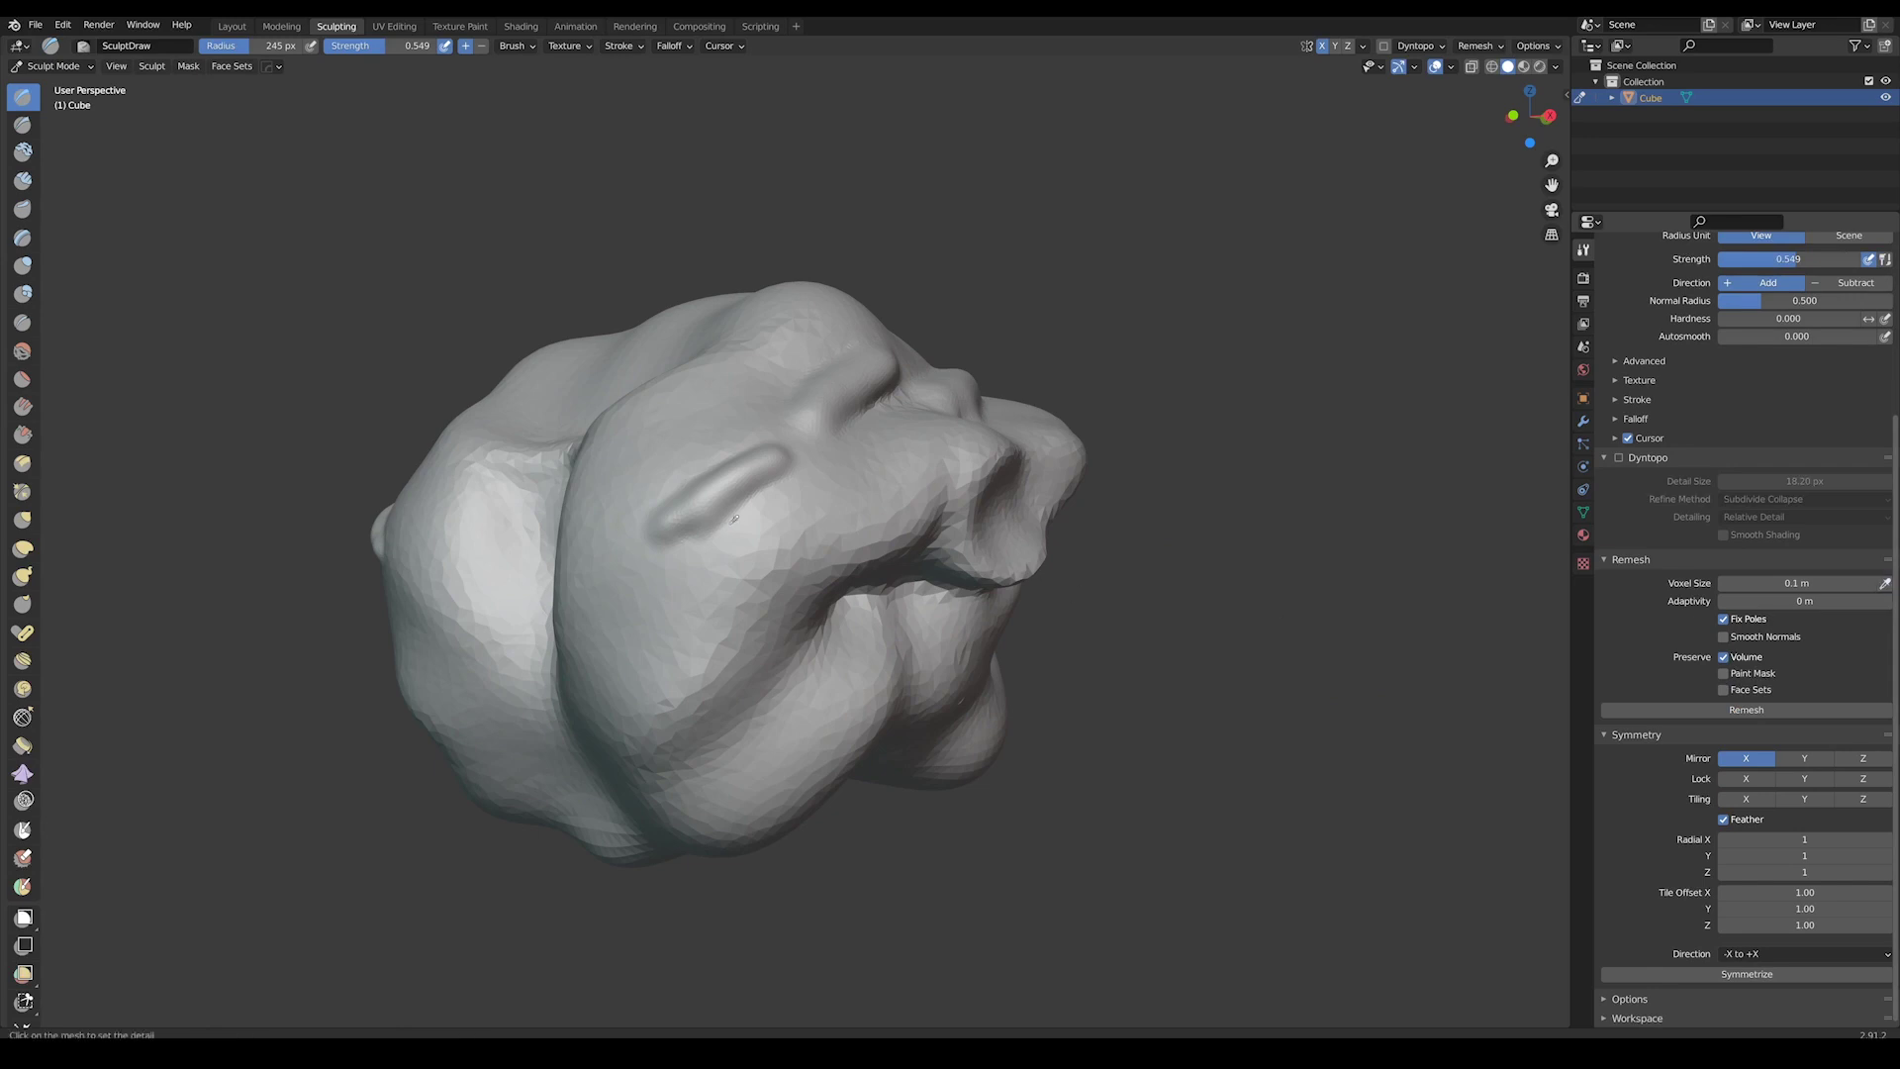
left_click(711, 542)
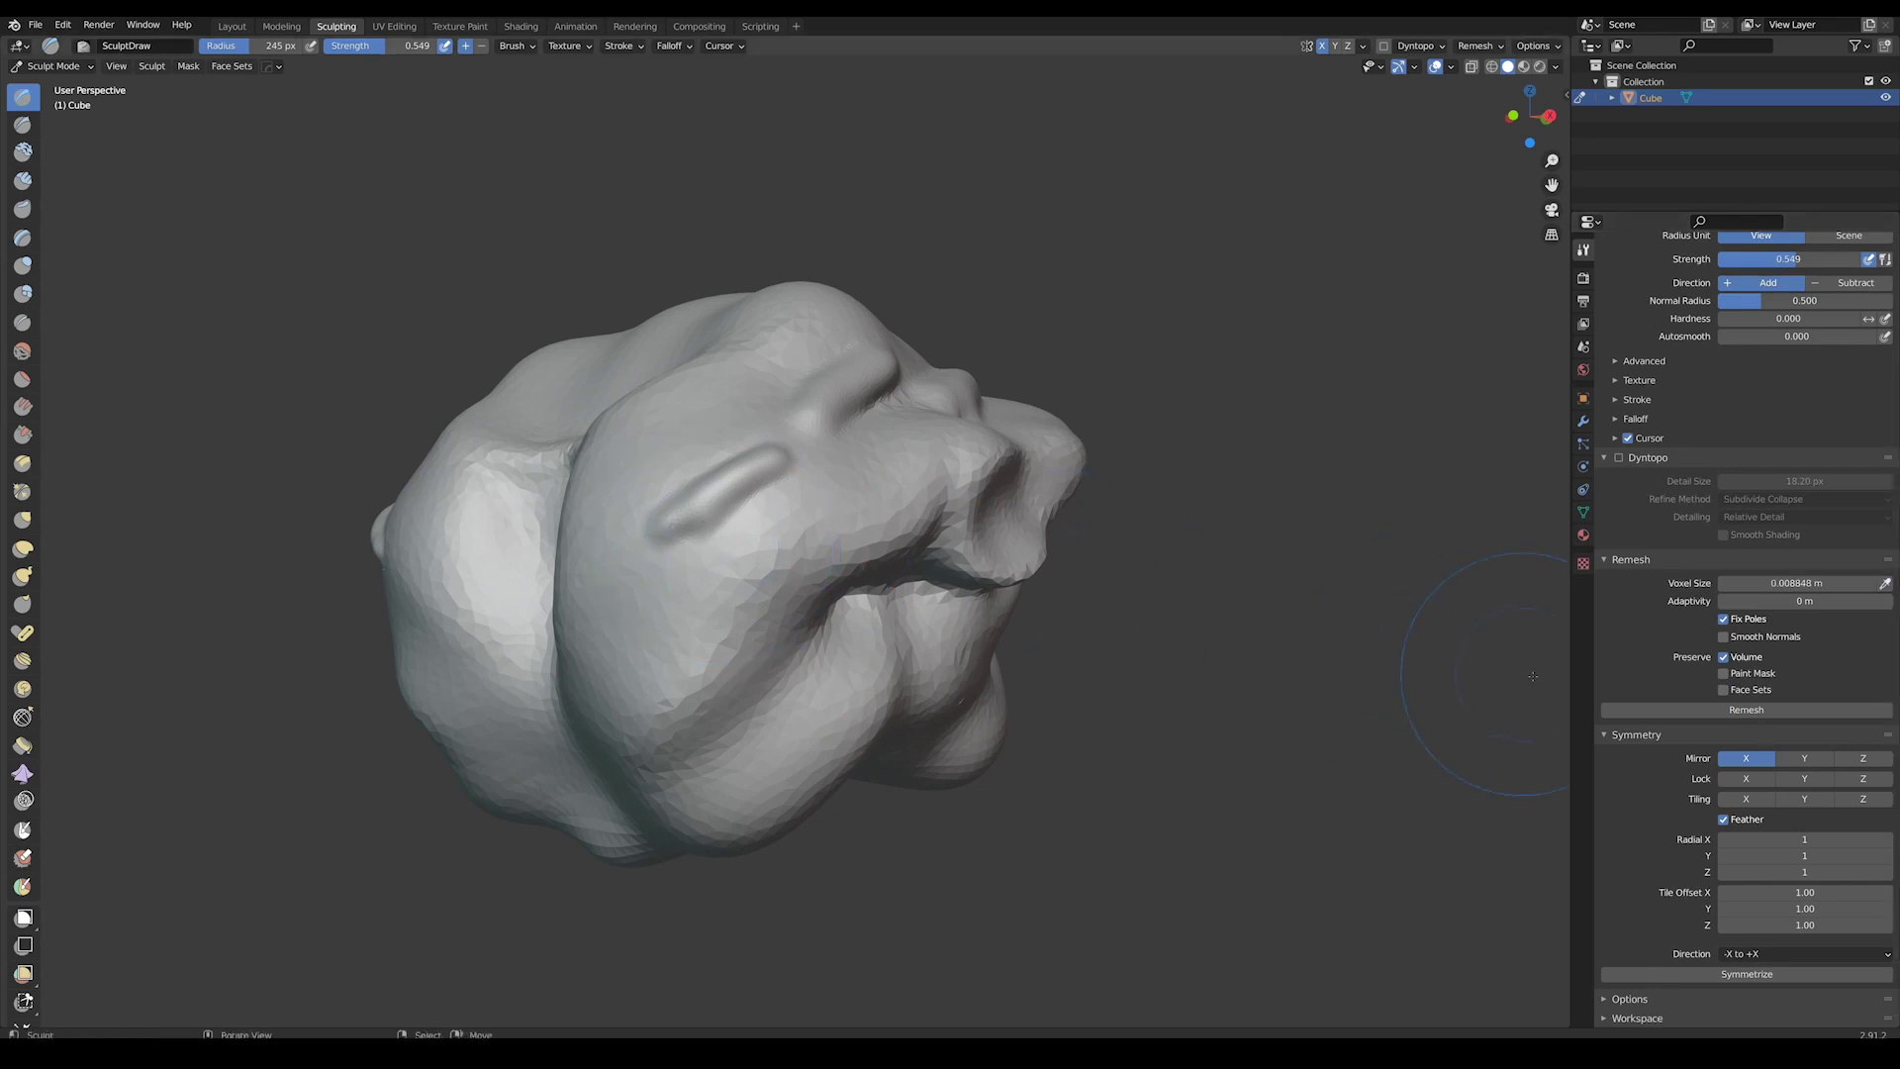
left_click(1665, 711)
scroll(891, 613, "up", 1)
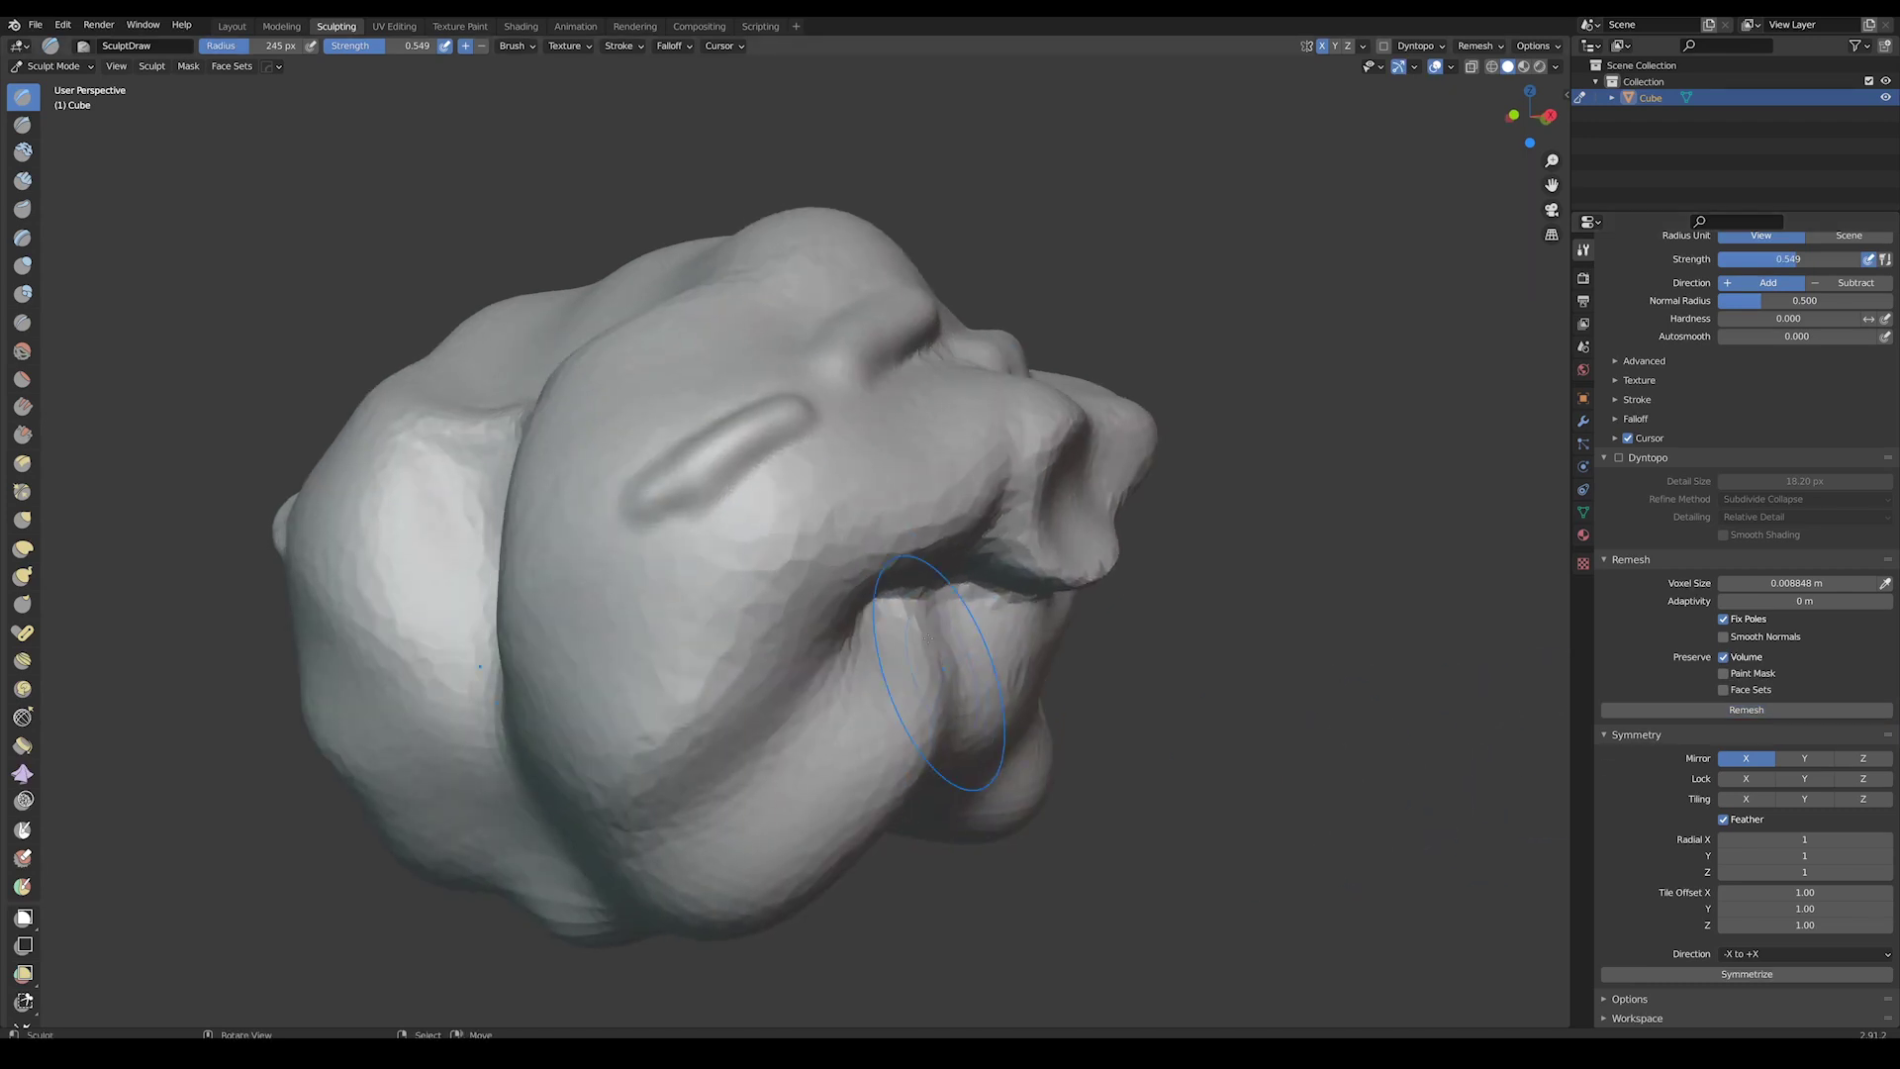
mouse_move(794, 579)
left_mouse_down("shift")
mouse_move(821, 506)
mouse_move(767, 515)
left_mouse_up("shift")
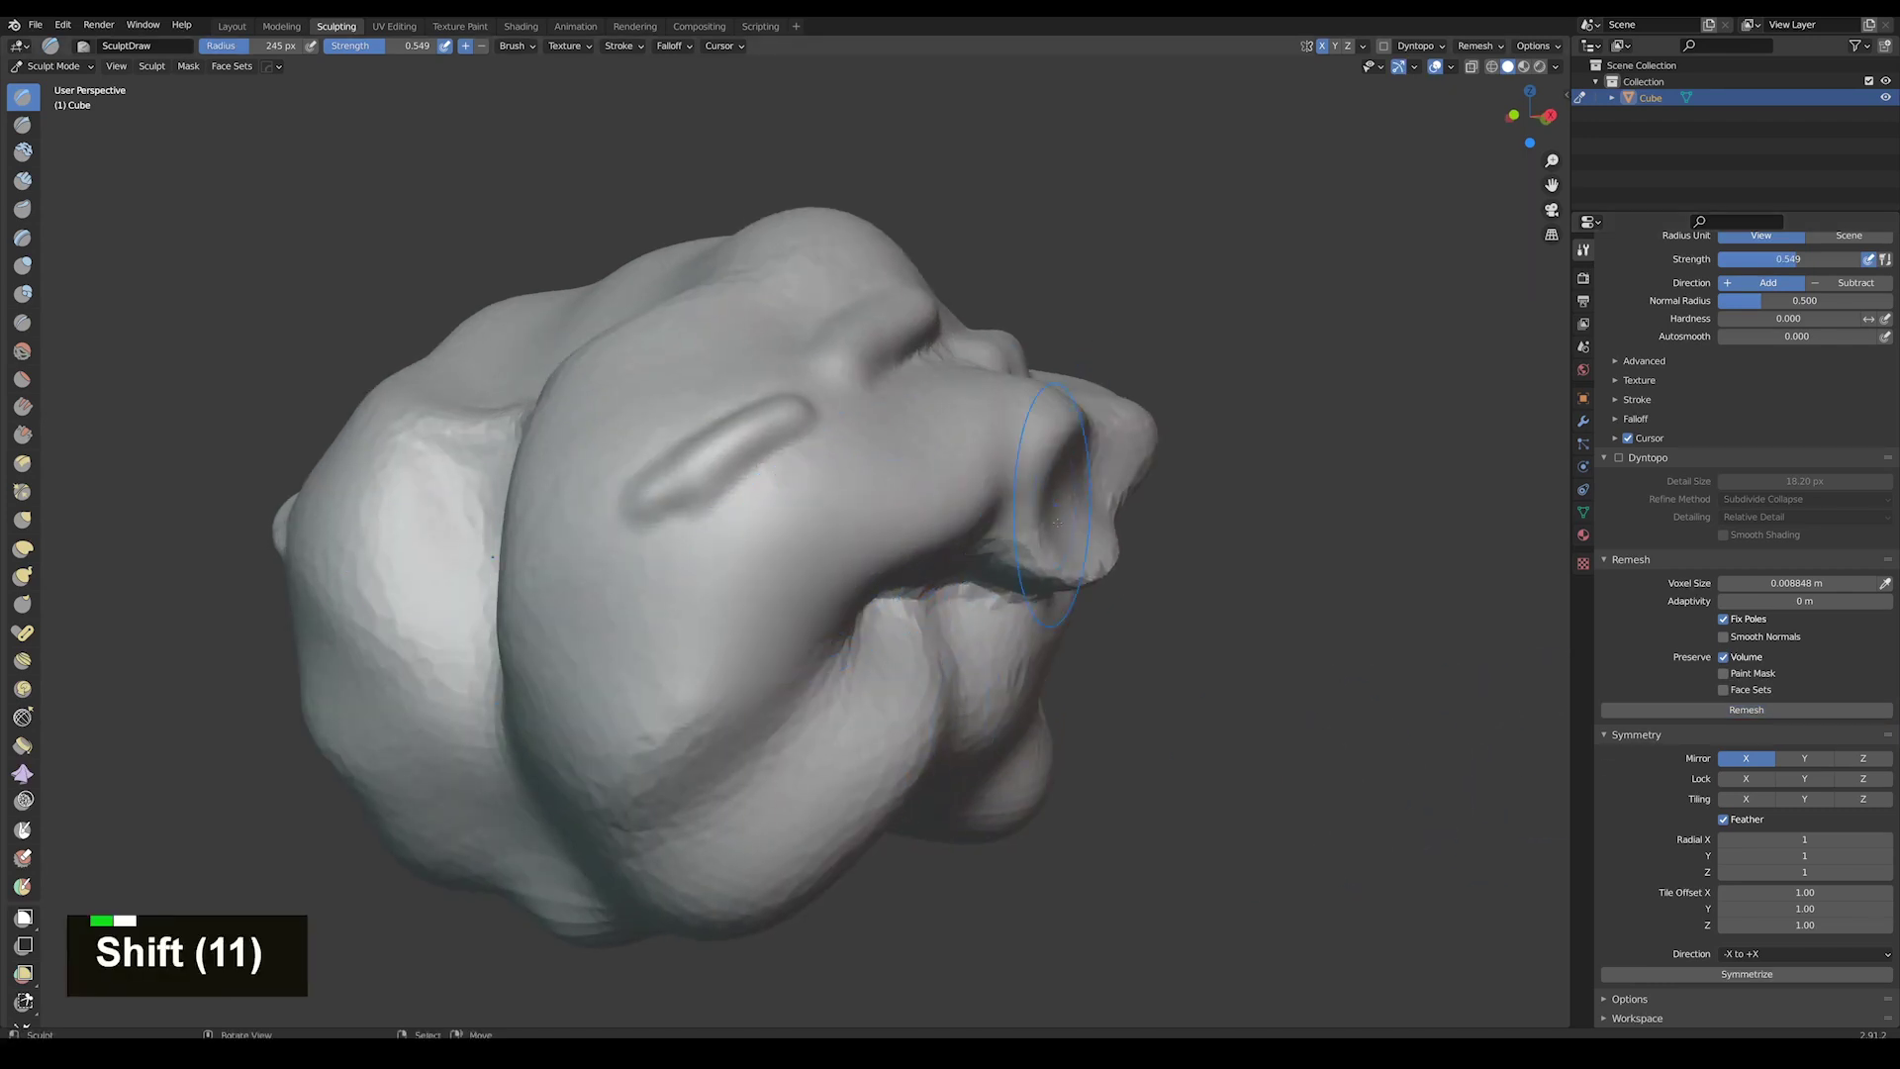
- Set the voxel size to 0.07285 m and remesh the head coarsely
left_click_drag(1796, 583, 1742, 583)
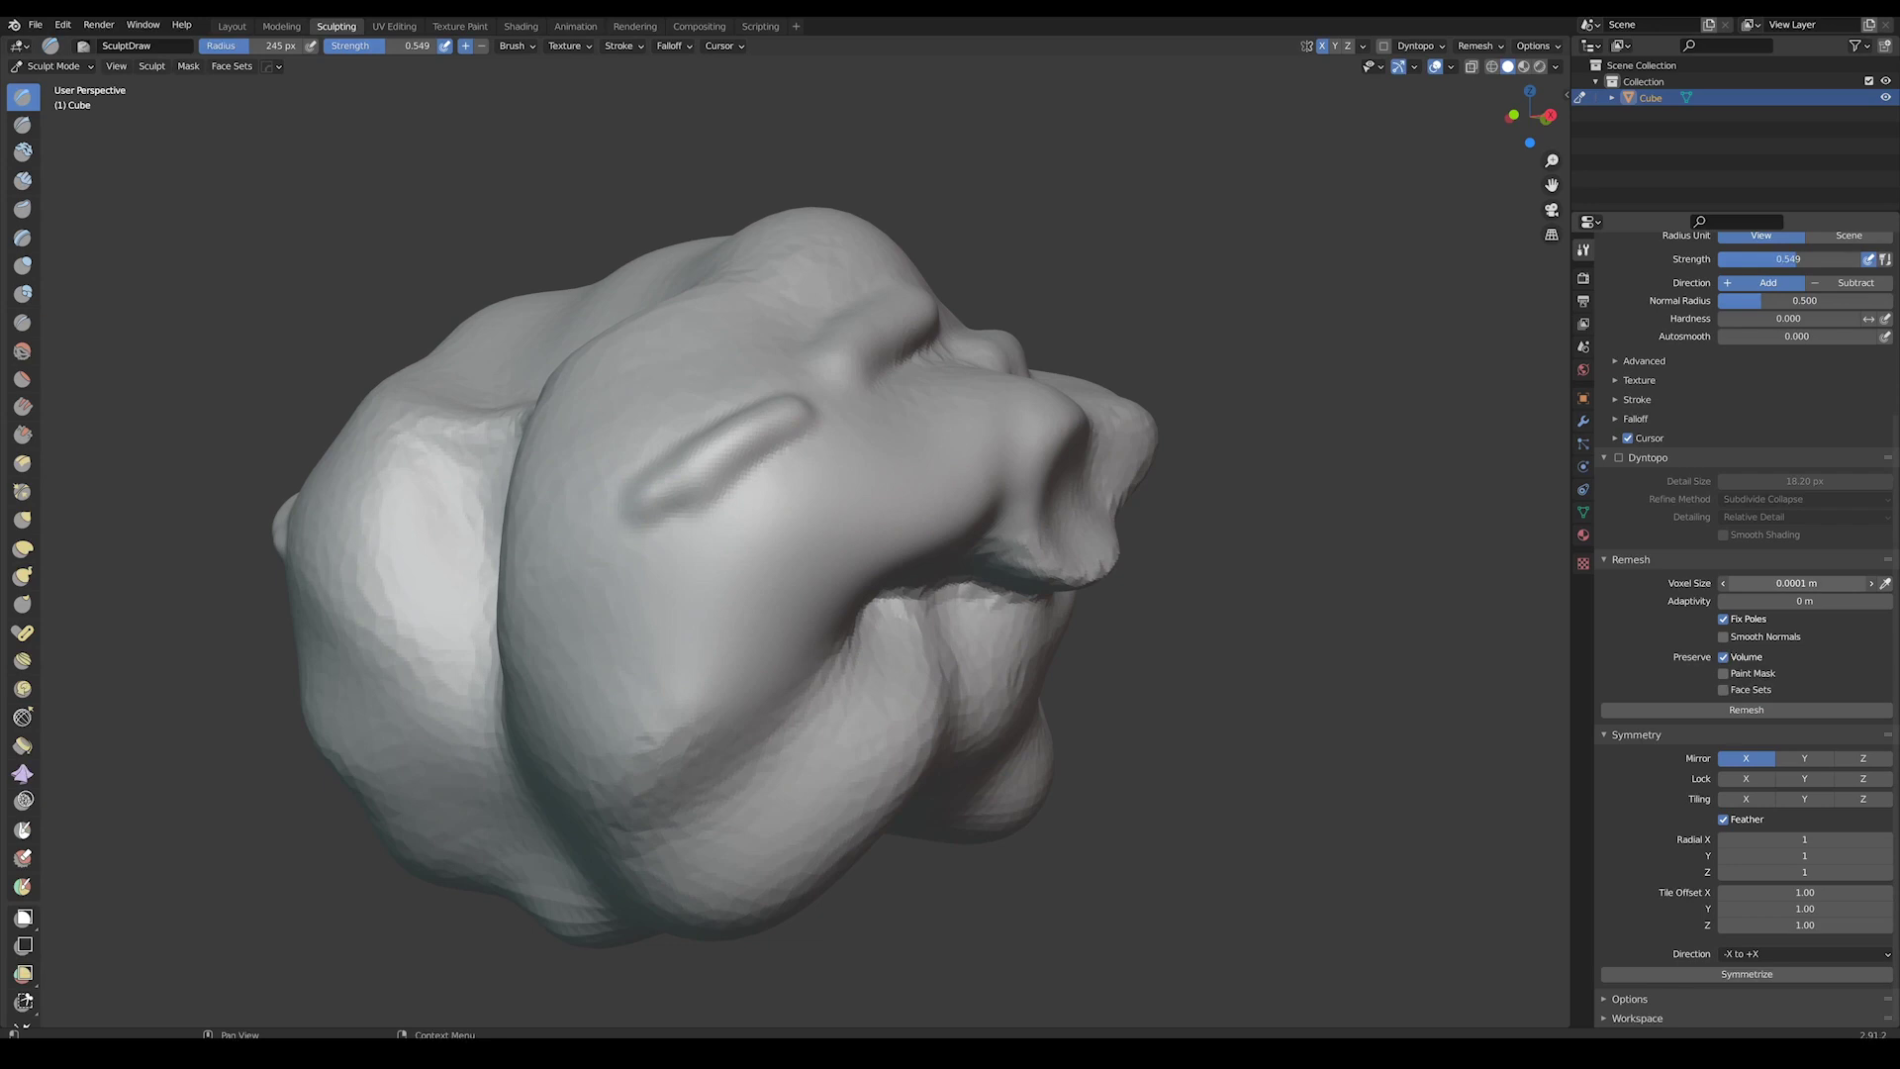
left_click(1763, 709)
middle_click_drag(1355, 633, 1187, 633)
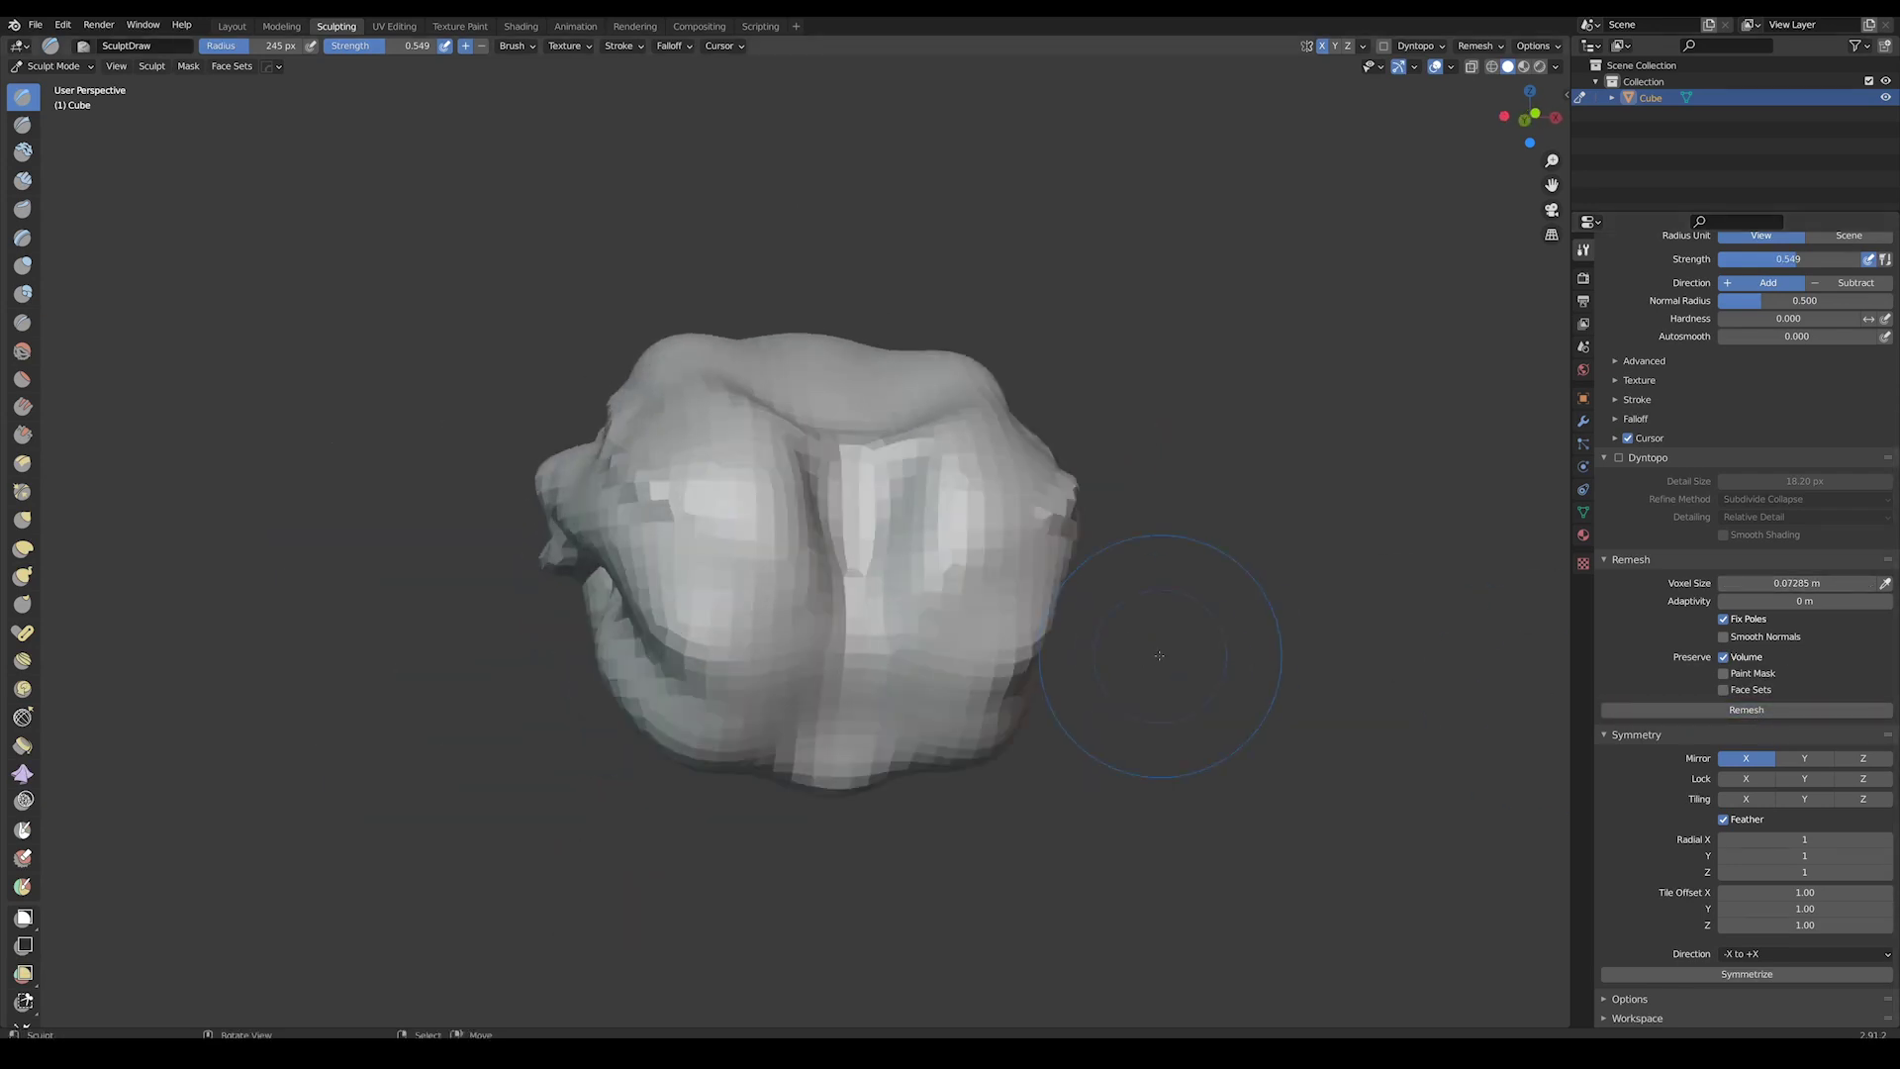
scroll(1060, 587, "up", 2)
- Sculpt broad bulges over the sides of the coarsely remeshed head with the Draw brush
mouse_move(1060, 588)
middle_mouse_down()
mouse_move(848, 593)
mouse_move(823, 523)
middle_mouse_up()
left_click_drag(823, 522, 1079, 553)
mouse_move(965, 619)
middle_mouse_down()
mouse_move(863, 594)
mouse_move(975, 658)
mouse_move(909, 690)
middle_mouse_up()
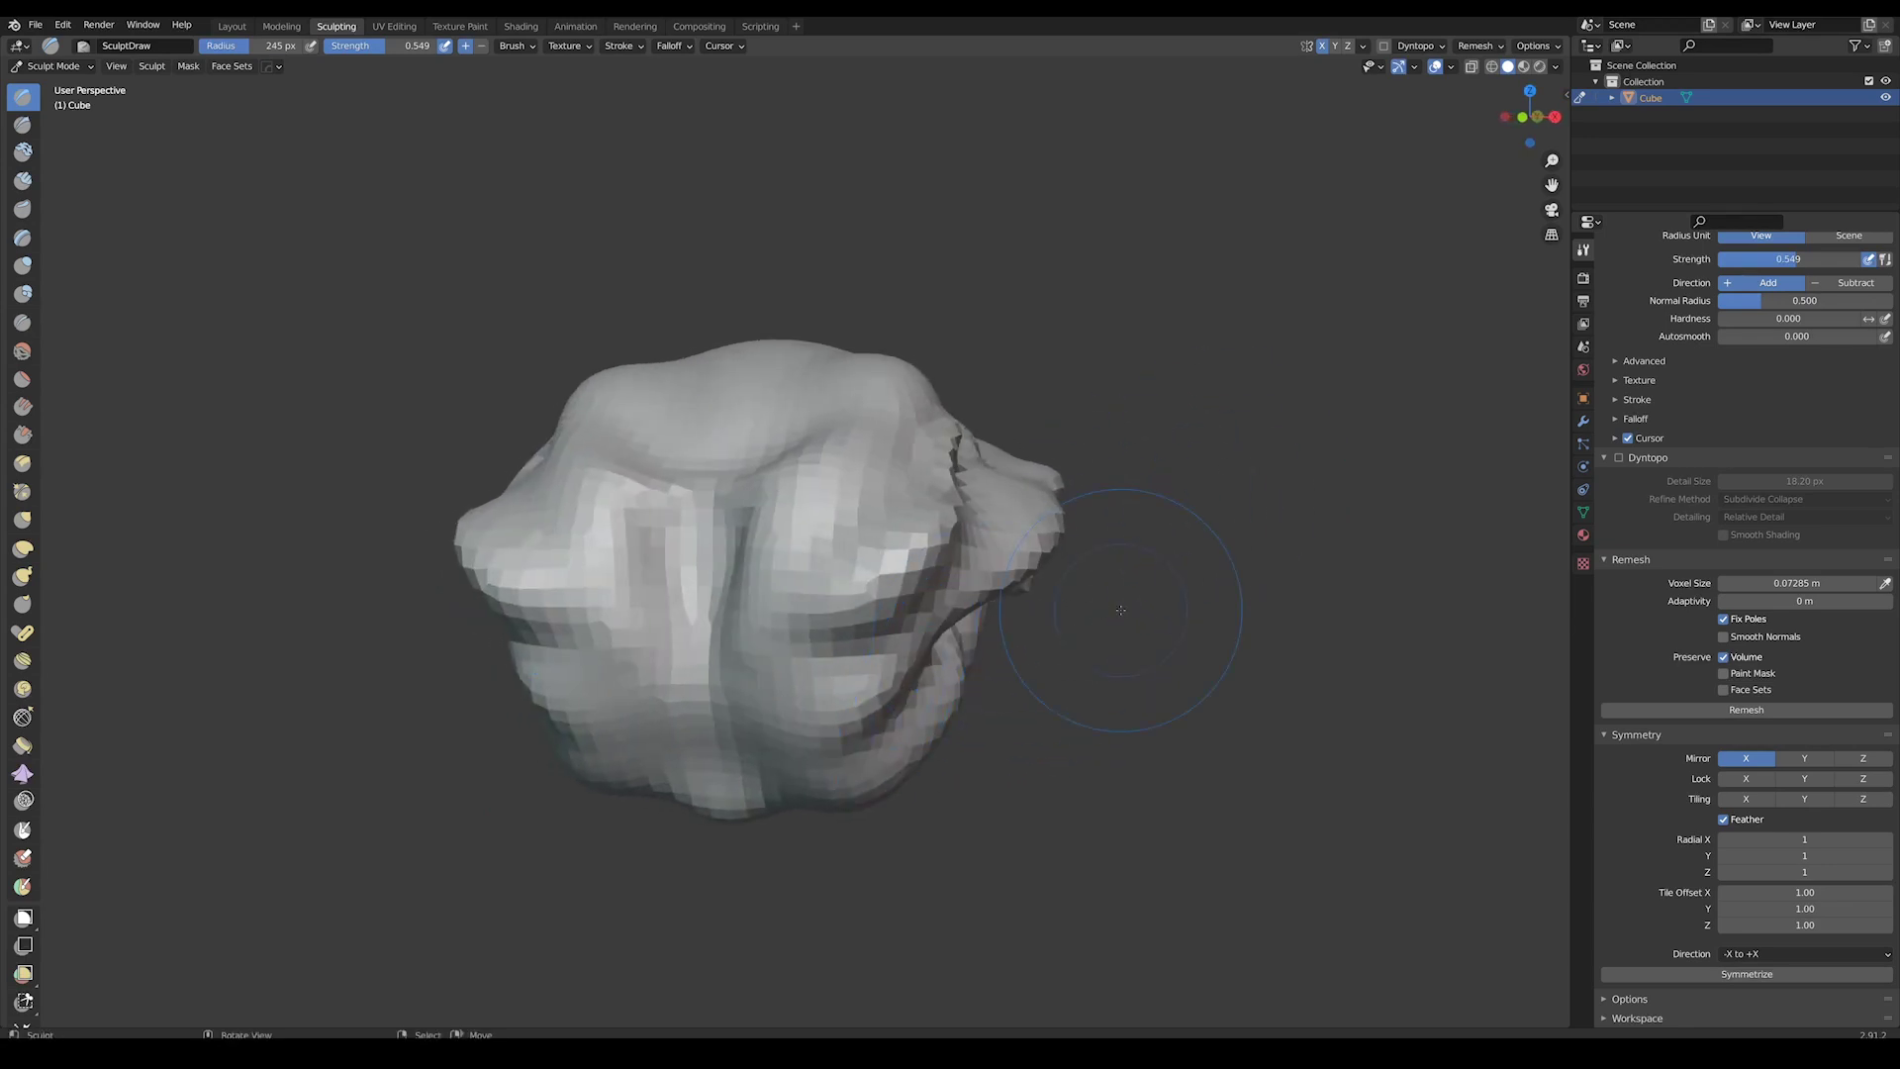
mouse_move(876, 598)
middle_mouse_down()
mouse_move(798, 564)
mouse_move(871, 687)
mouse_move(831, 423)
mouse_move(881, 554)
middle_mouse_up()
left_click_drag(475, 594, 758, 477)
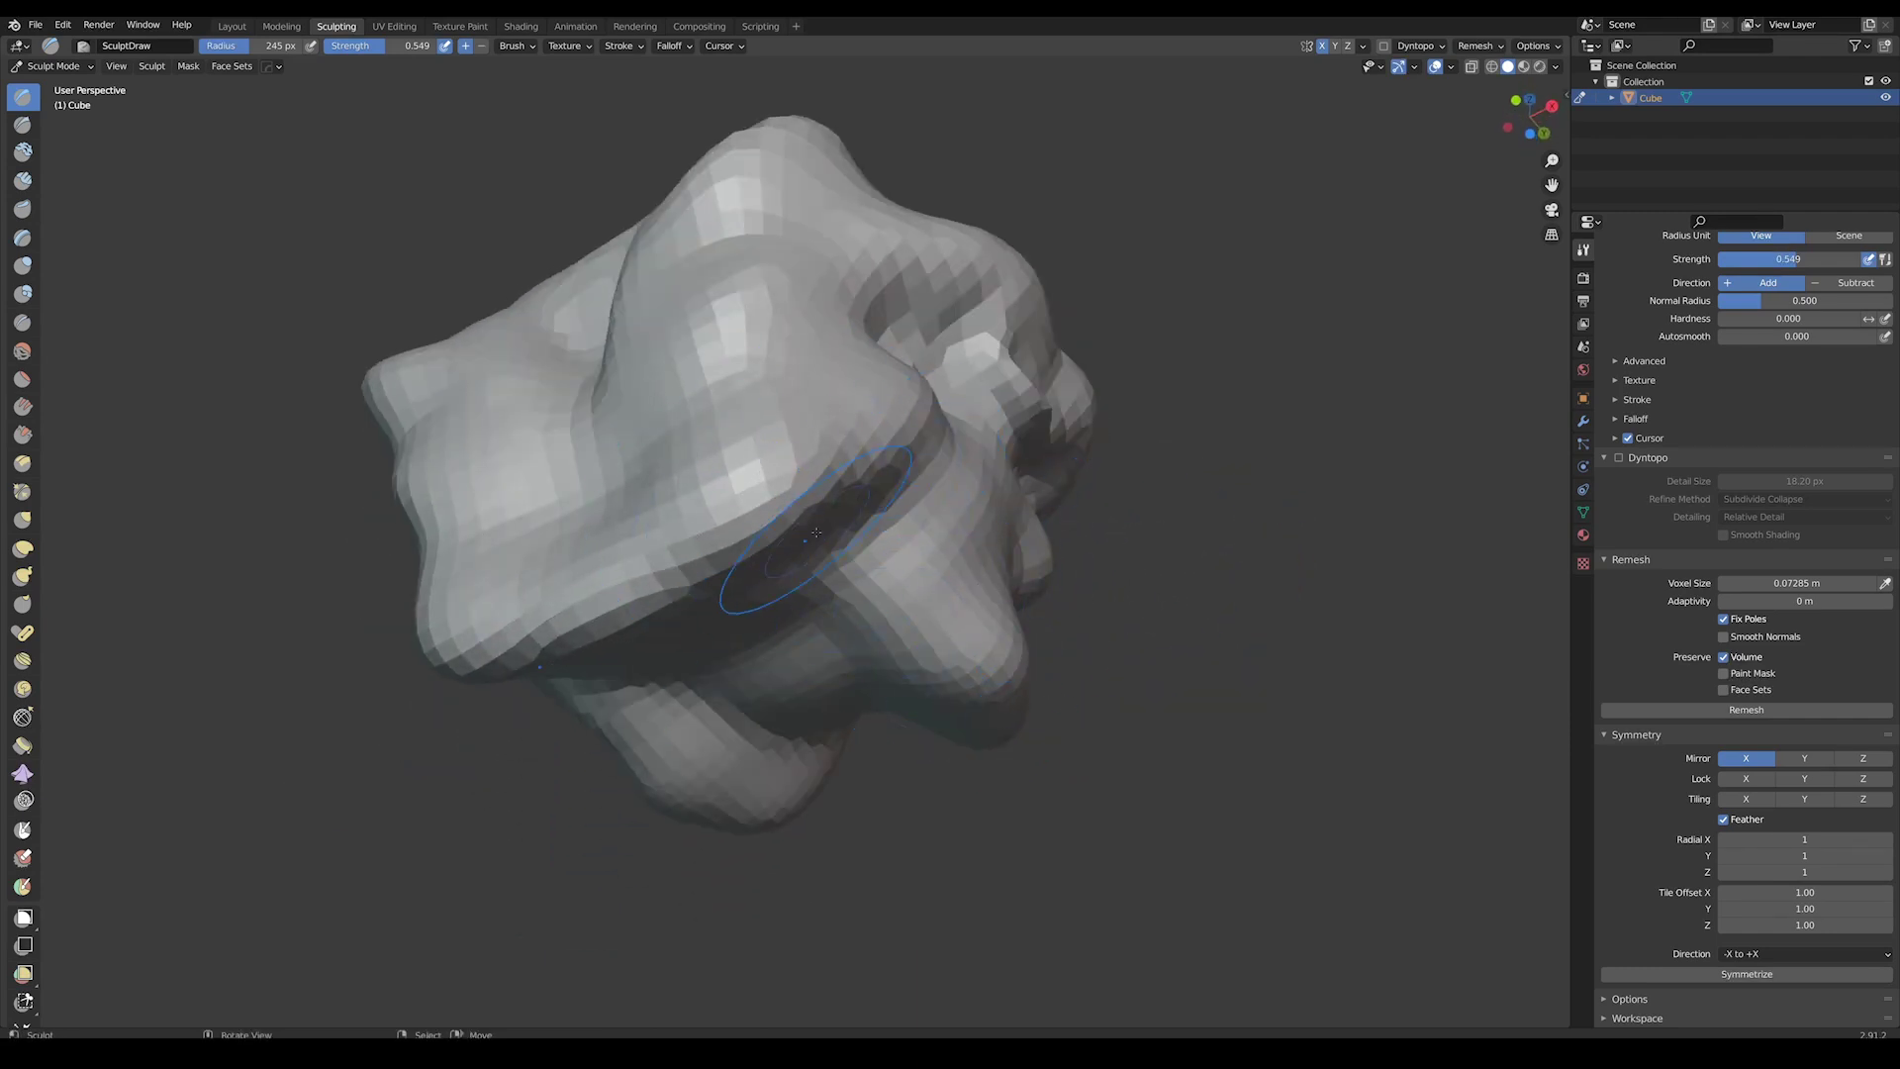
middle_click_drag(821, 535, 847, 580)
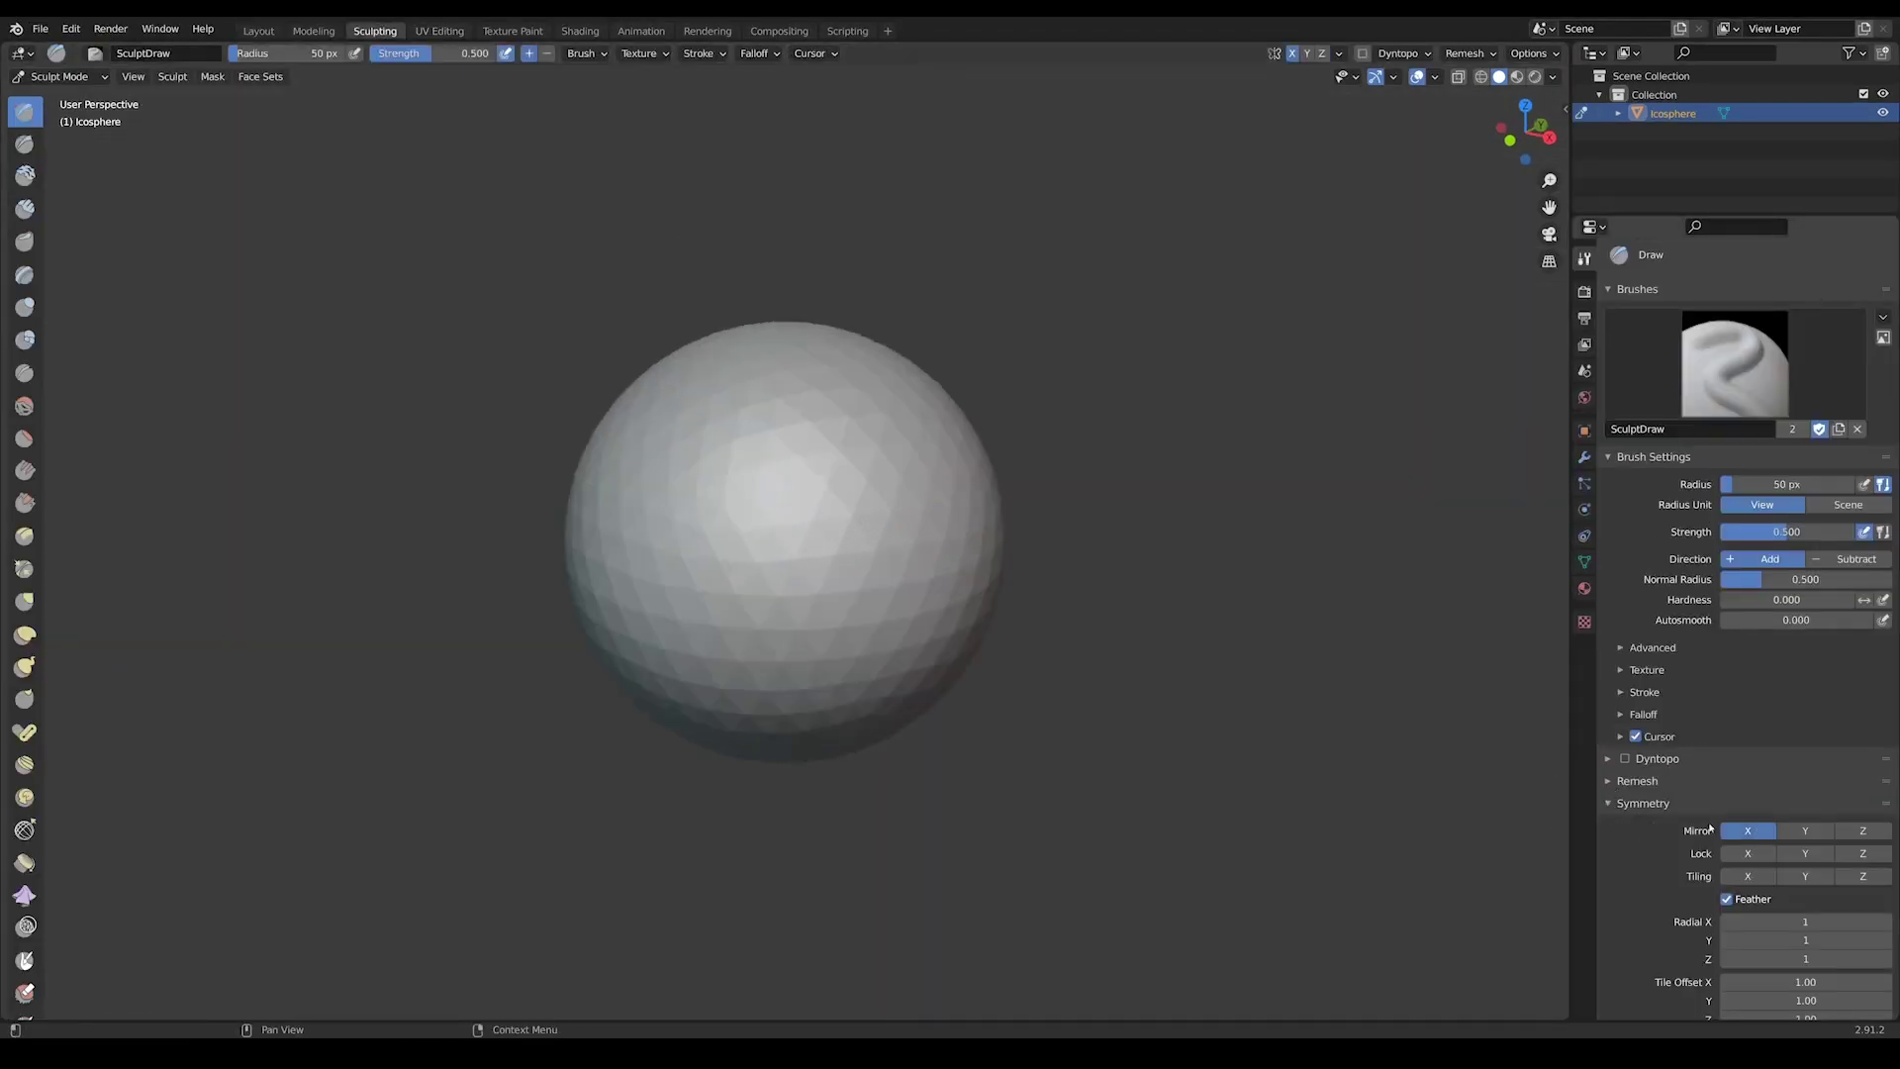
- Pull the icosphere into a rough skull shape with a tapered jaw using the Grab brush at a 500 px radius
left_click(1682, 802)
middle_click_drag(698, 590, 707, 589)
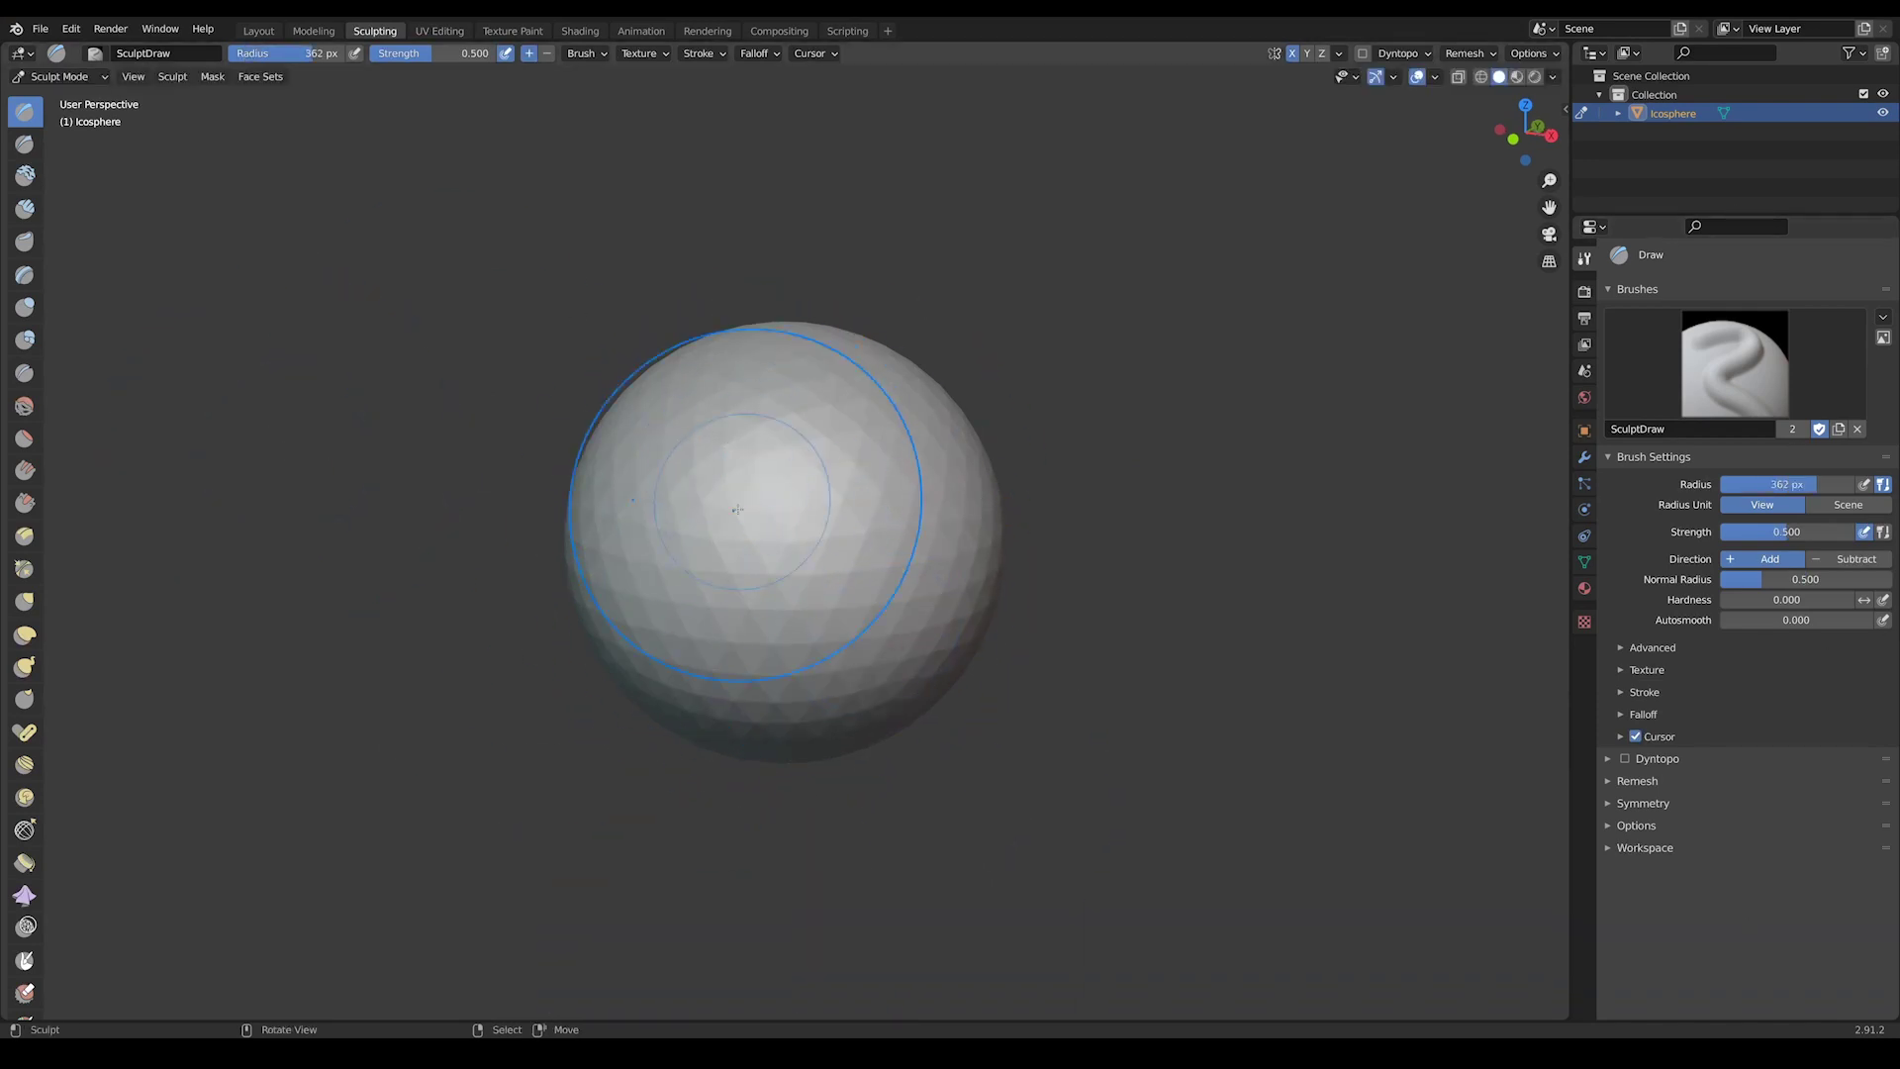
key("g")
middle_click_drag(785, 449, 945, 499)
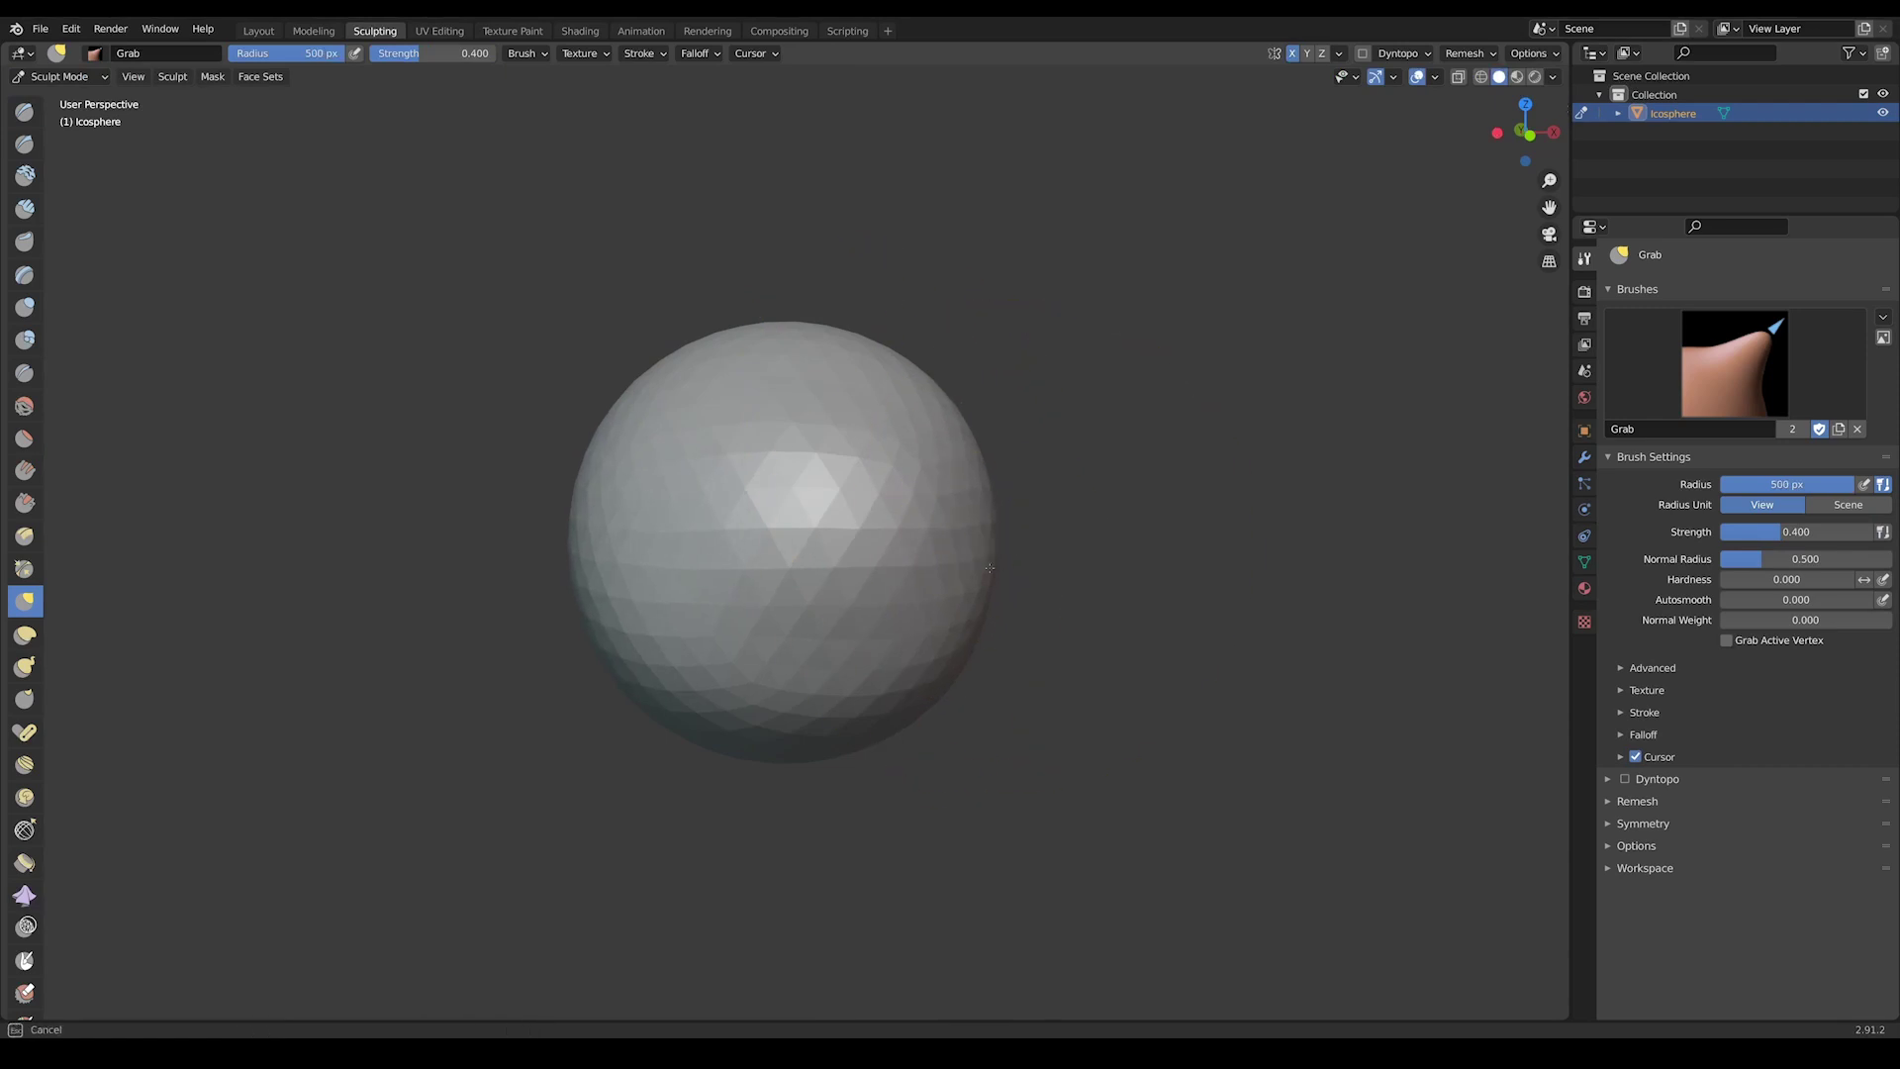
mouse_move(945, 500)
left_mouse_down()
mouse_move(891, 416)
mouse_move(851, 515)
mouse_move(821, 465)
mouse_move(814, 565)
mouse_move(747, 579)
mouse_move(840, 468)
left_mouse_up()
mouse_move(840, 467)
middle_mouse_down()
mouse_move(664, 379)
mouse_move(848, 296)
mouse_move(941, 583)
mouse_move(976, 597)
mouse_move(1090, 297)
mouse_move(923, 443)
mouse_move(954, 297)
mouse_move(679, 679)
mouse_move(1231, 500)
middle_mouse_up()
- Enable Dyntopo and carve a mouth line across the lower front with the Crease brush at 142 px radius and 0.920 strength
left_click(1624, 779)
left_click(1623, 777)
key("shift+c")
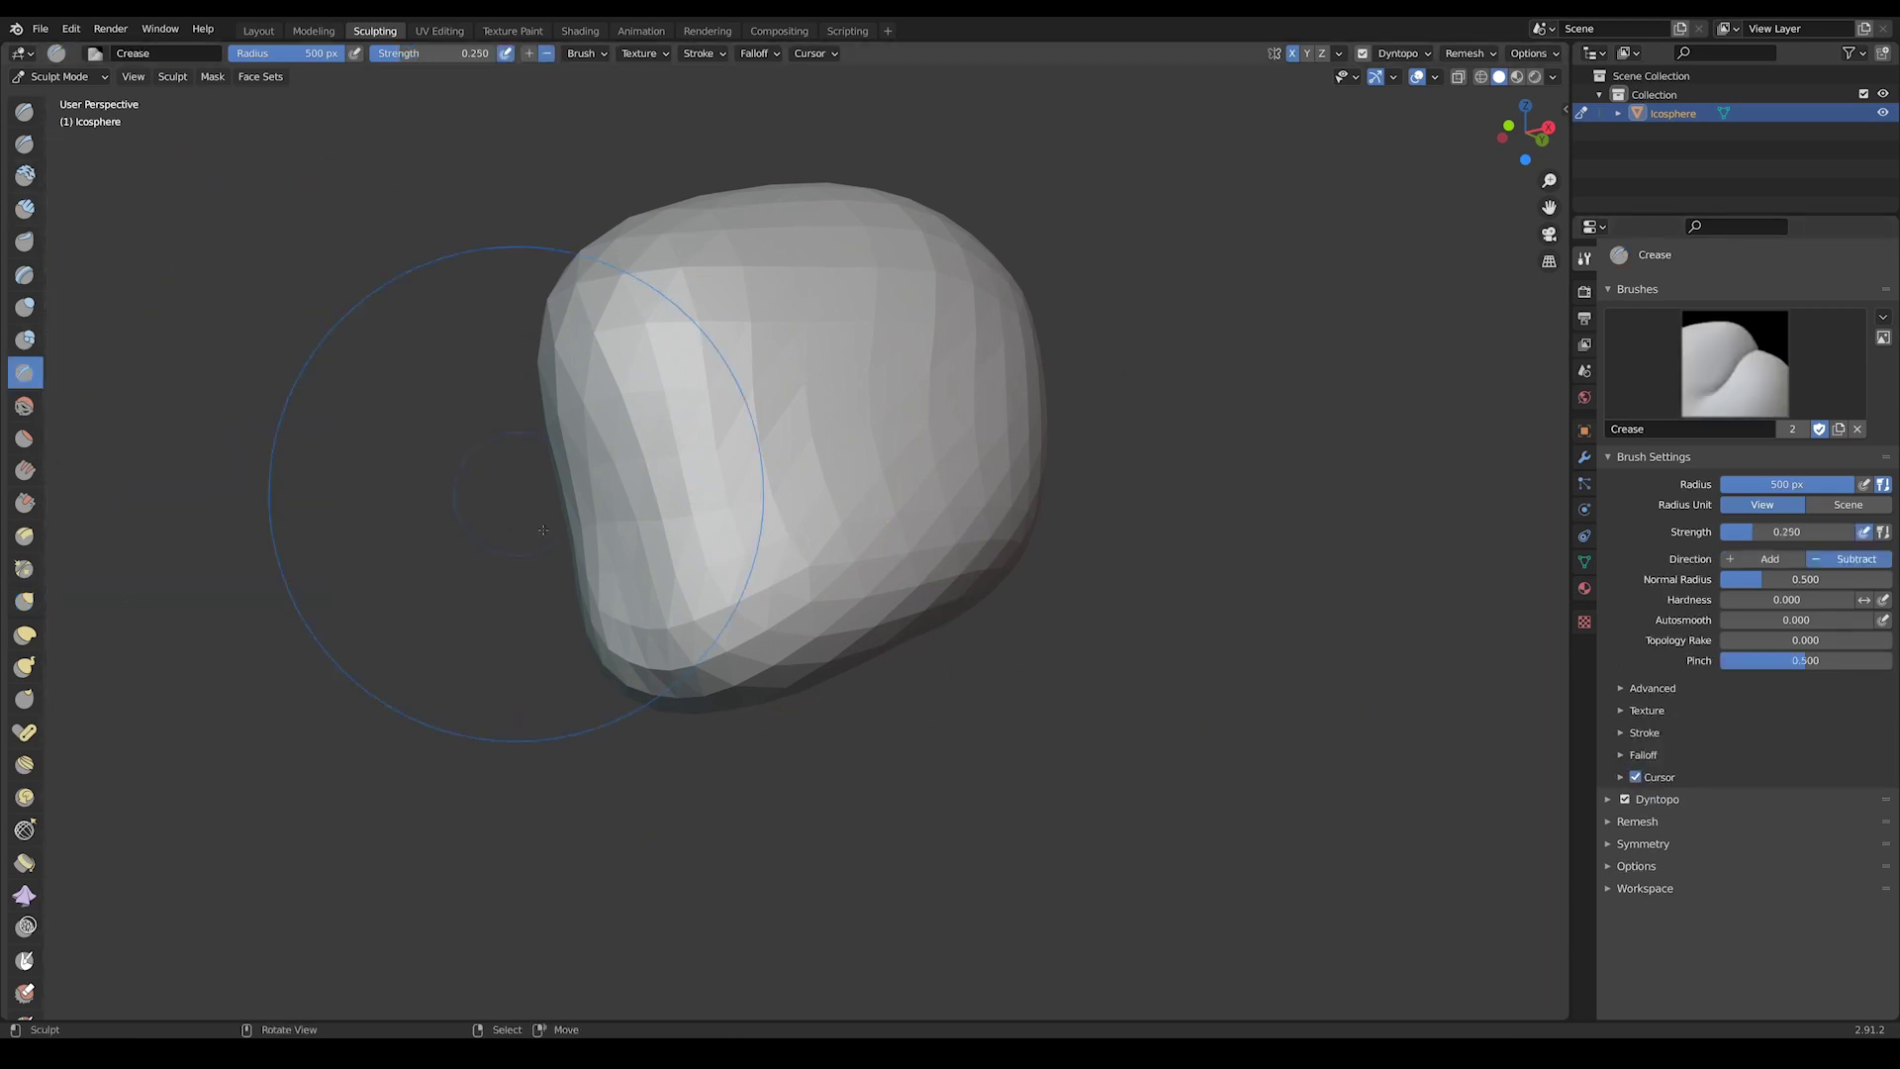
mouse_move(633, 572)
middle_mouse_down("ctrl")
mouse_move(633, 514)
mouse_move(644, 526)
mouse_move(643, 554)
mouse_move(616, 539)
middle_mouse_up("ctrl")
left_click(698, 539)
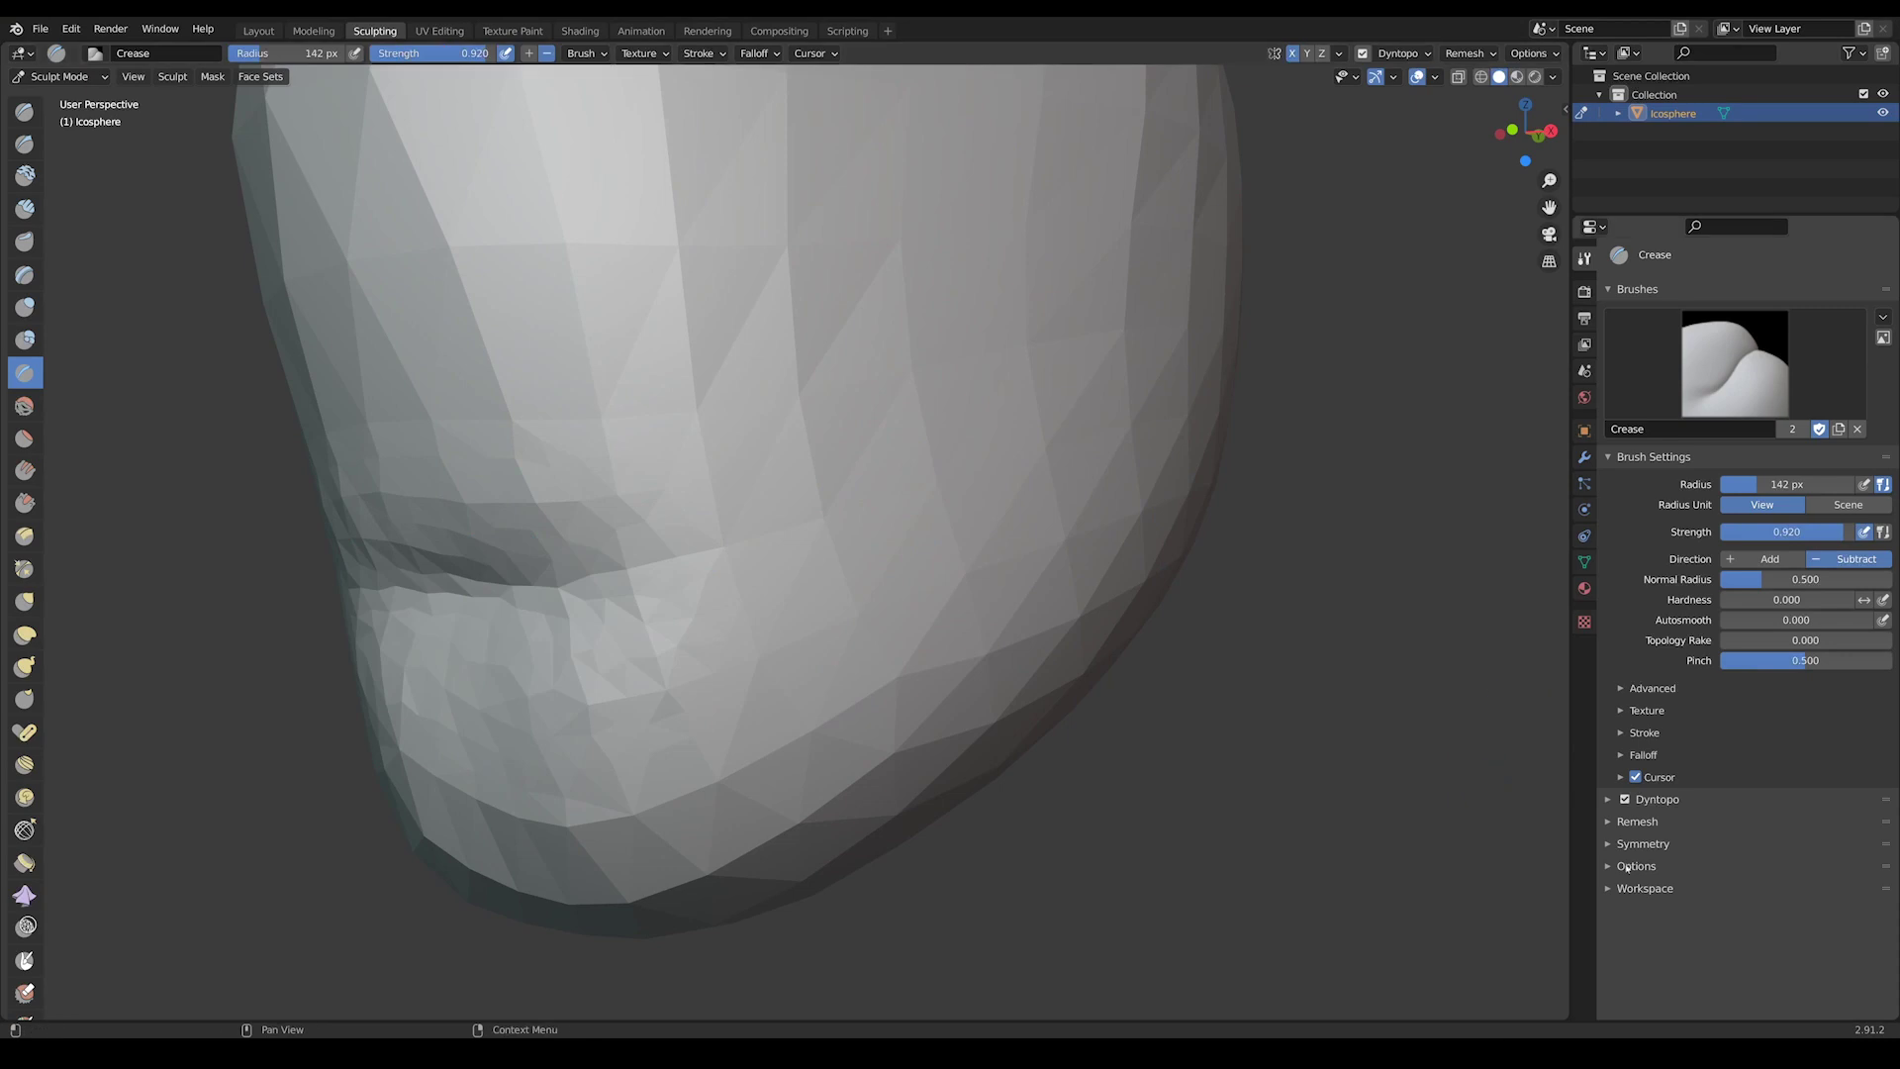
- Set the Crease brush falloff to Sharper and carve a 93 px radius groove from the mouth line up the head's side
left_click(1624, 754)
left_click(1746, 782)
left_click(1682, 950)
mouse_move(683, 539)
middle_mouse_down()
mouse_move(732, 554)
mouse_move(689, 570)
middle_mouse_up()
middle_click_drag(629, 663, 765, 575)
scroll(822, 462, "down", 2)
left_click_drag(782, 475, 1018, 254)
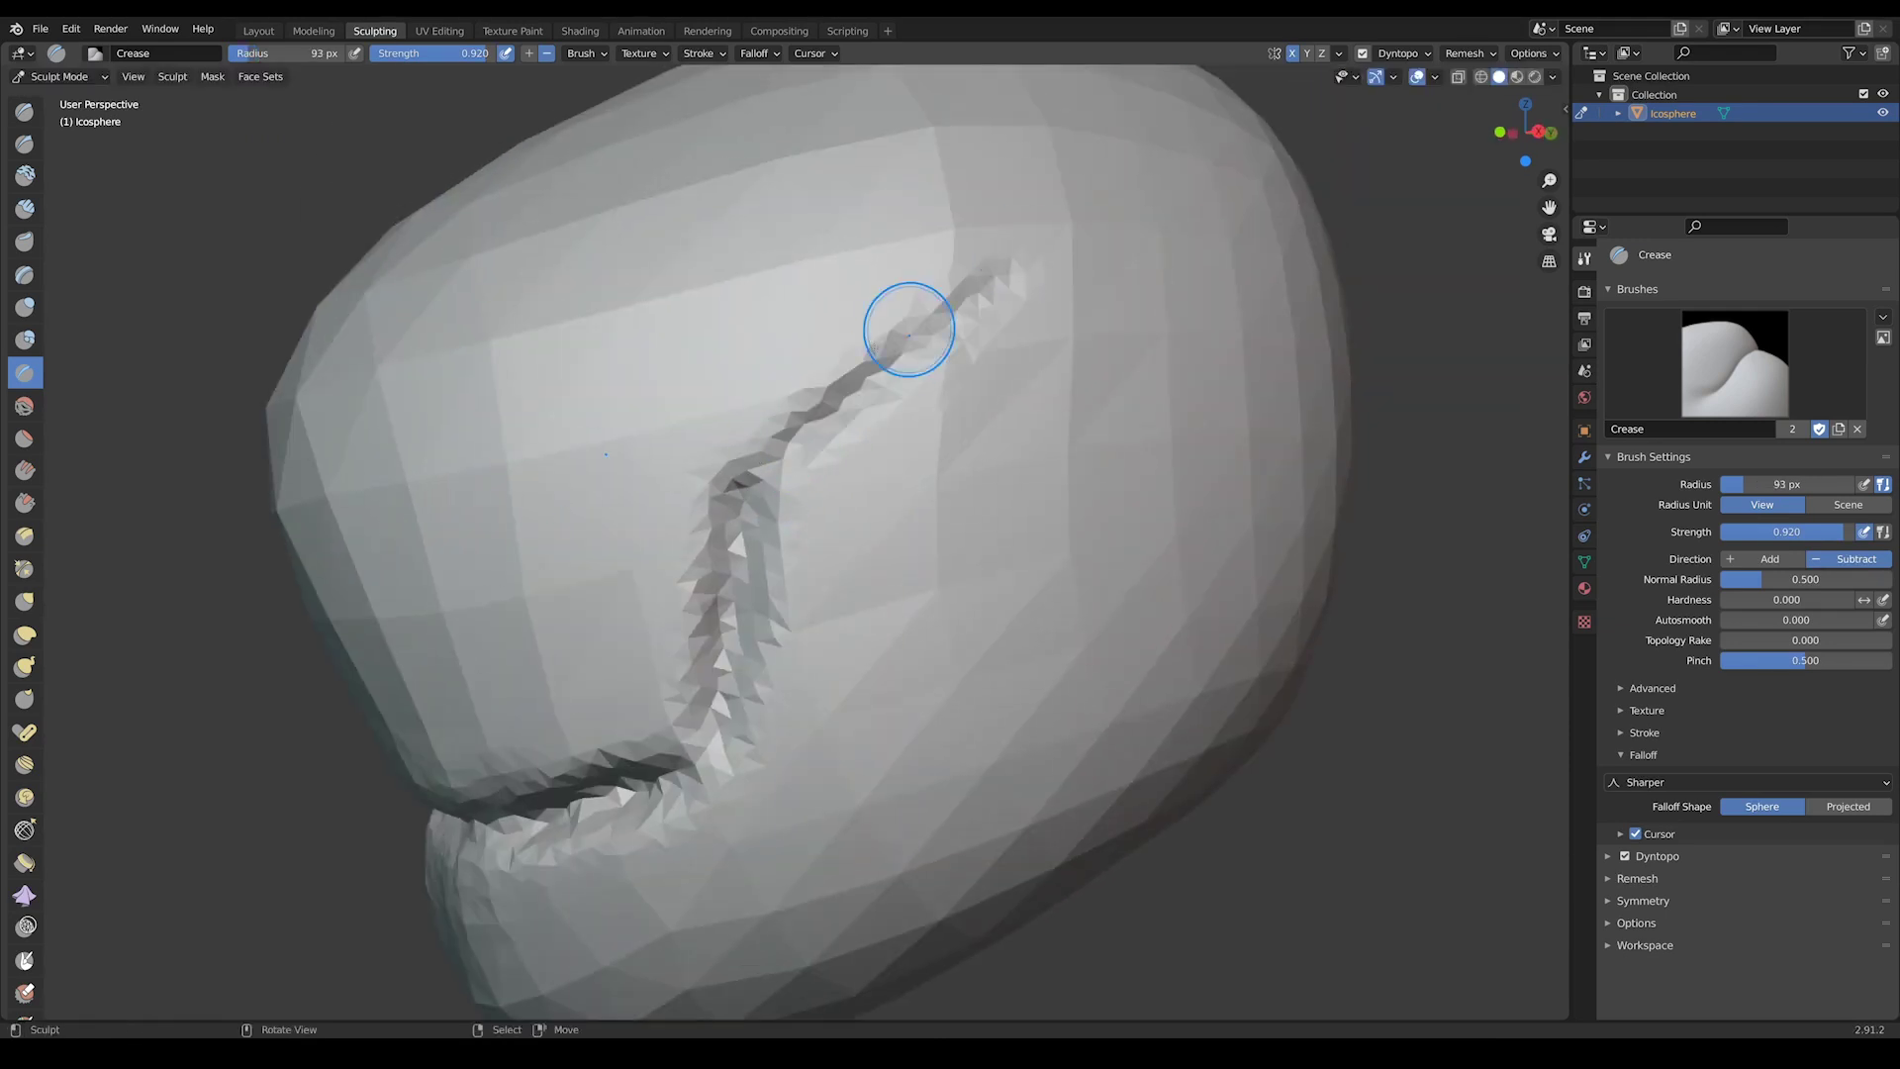
- Extend the side groove up towards the top of the head with the Crease brush
scroll(1018, 254, "down", 5)
scroll(843, 433, "up", 4)
mouse_move(1018, 254)
middle_mouse_down()
mouse_move(843, 432)
mouse_move(782, 633)
middle_mouse_up()
scroll(843, 433, "up", 2)
scroll(782, 653, "up", 2)
mouse_move(820, 377)
middle_mouse_down()
mouse_move(758, 497)
mouse_move(822, 407)
mouse_move(789, 352)
mouse_move(854, 487)
middle_mouse_up()
scroll(783, 436, "down", 5)
scroll(783, 435, "up", 6)
- Reshape the jaw and chin below the mouth line with the Grab brush at a 500 px radius
key("g")
key("f")
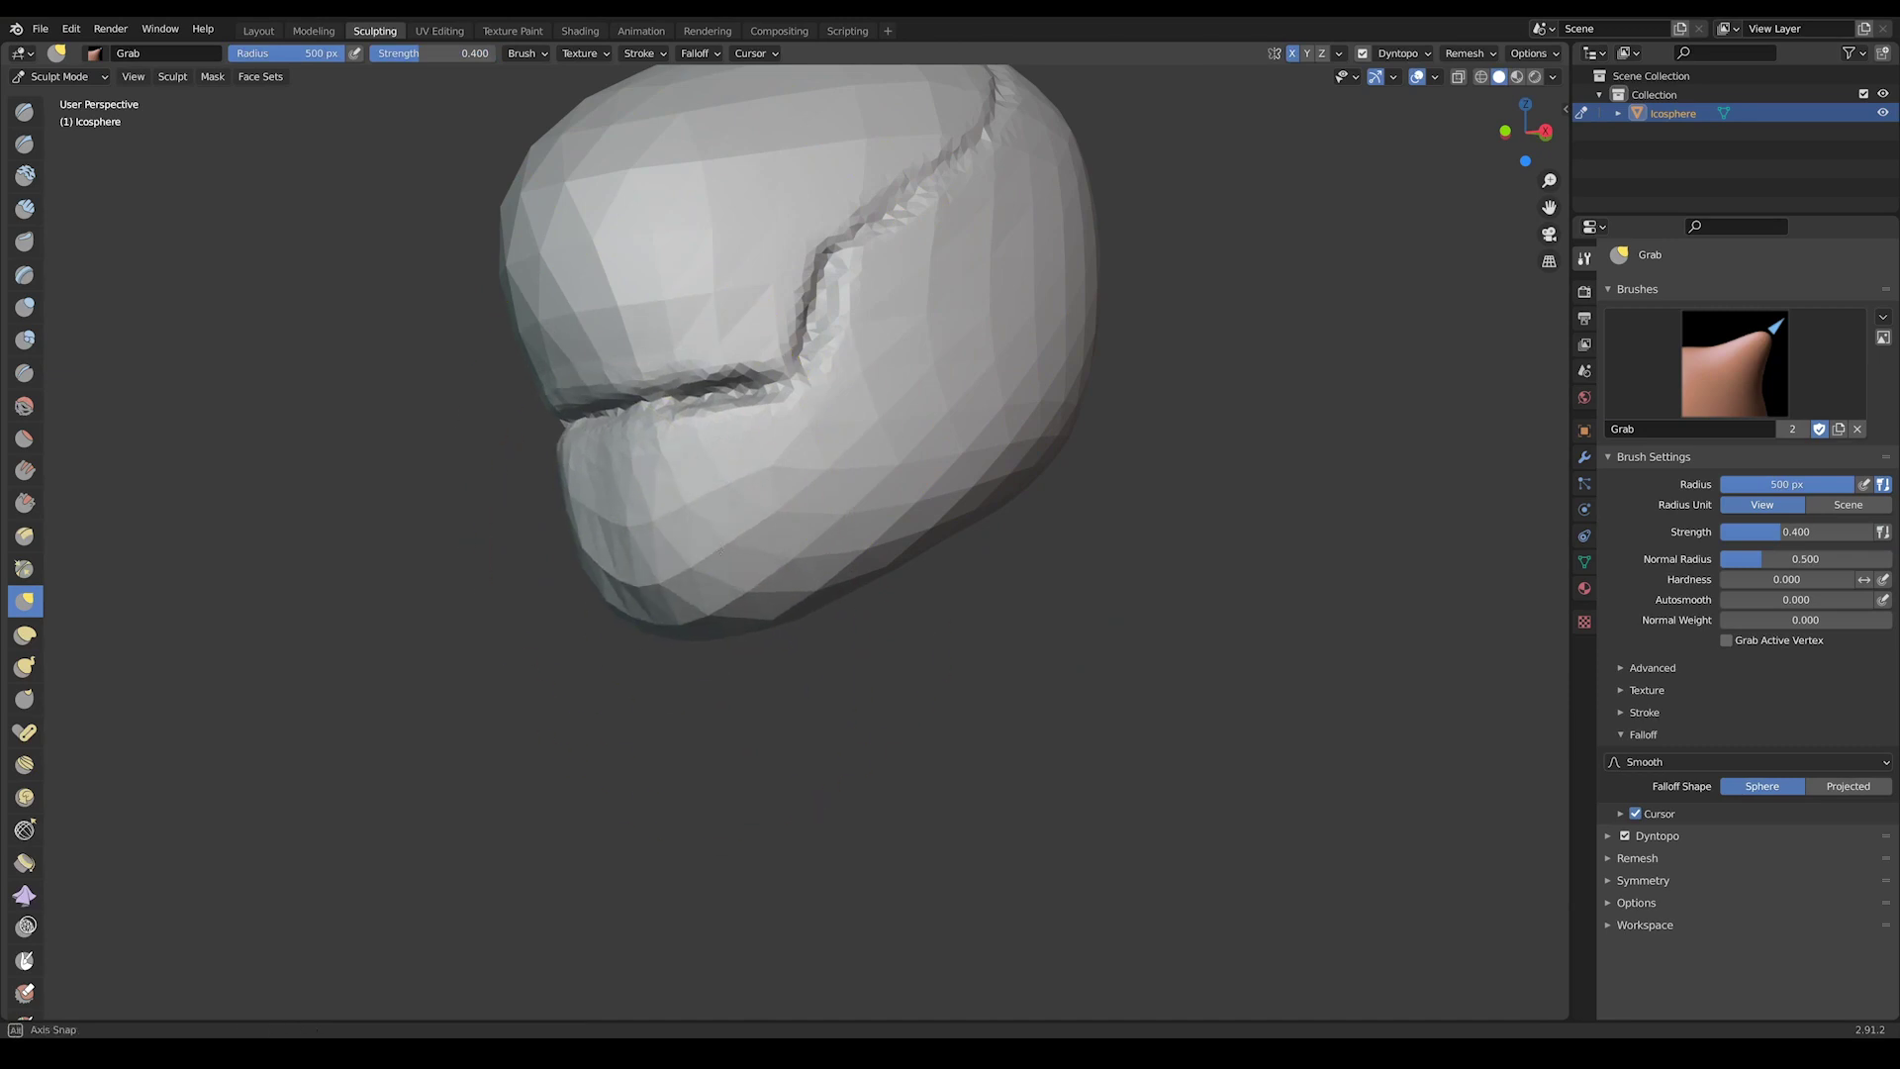
middle_click_drag(782, 435, 737, 421)
middle_click_drag(792, 560, 971, 466)
scroll(970, 466, "up", 3)
- Carve grooves down the chin and along the jaw with the Crease brush at a 163 px radius
key("shift+c")
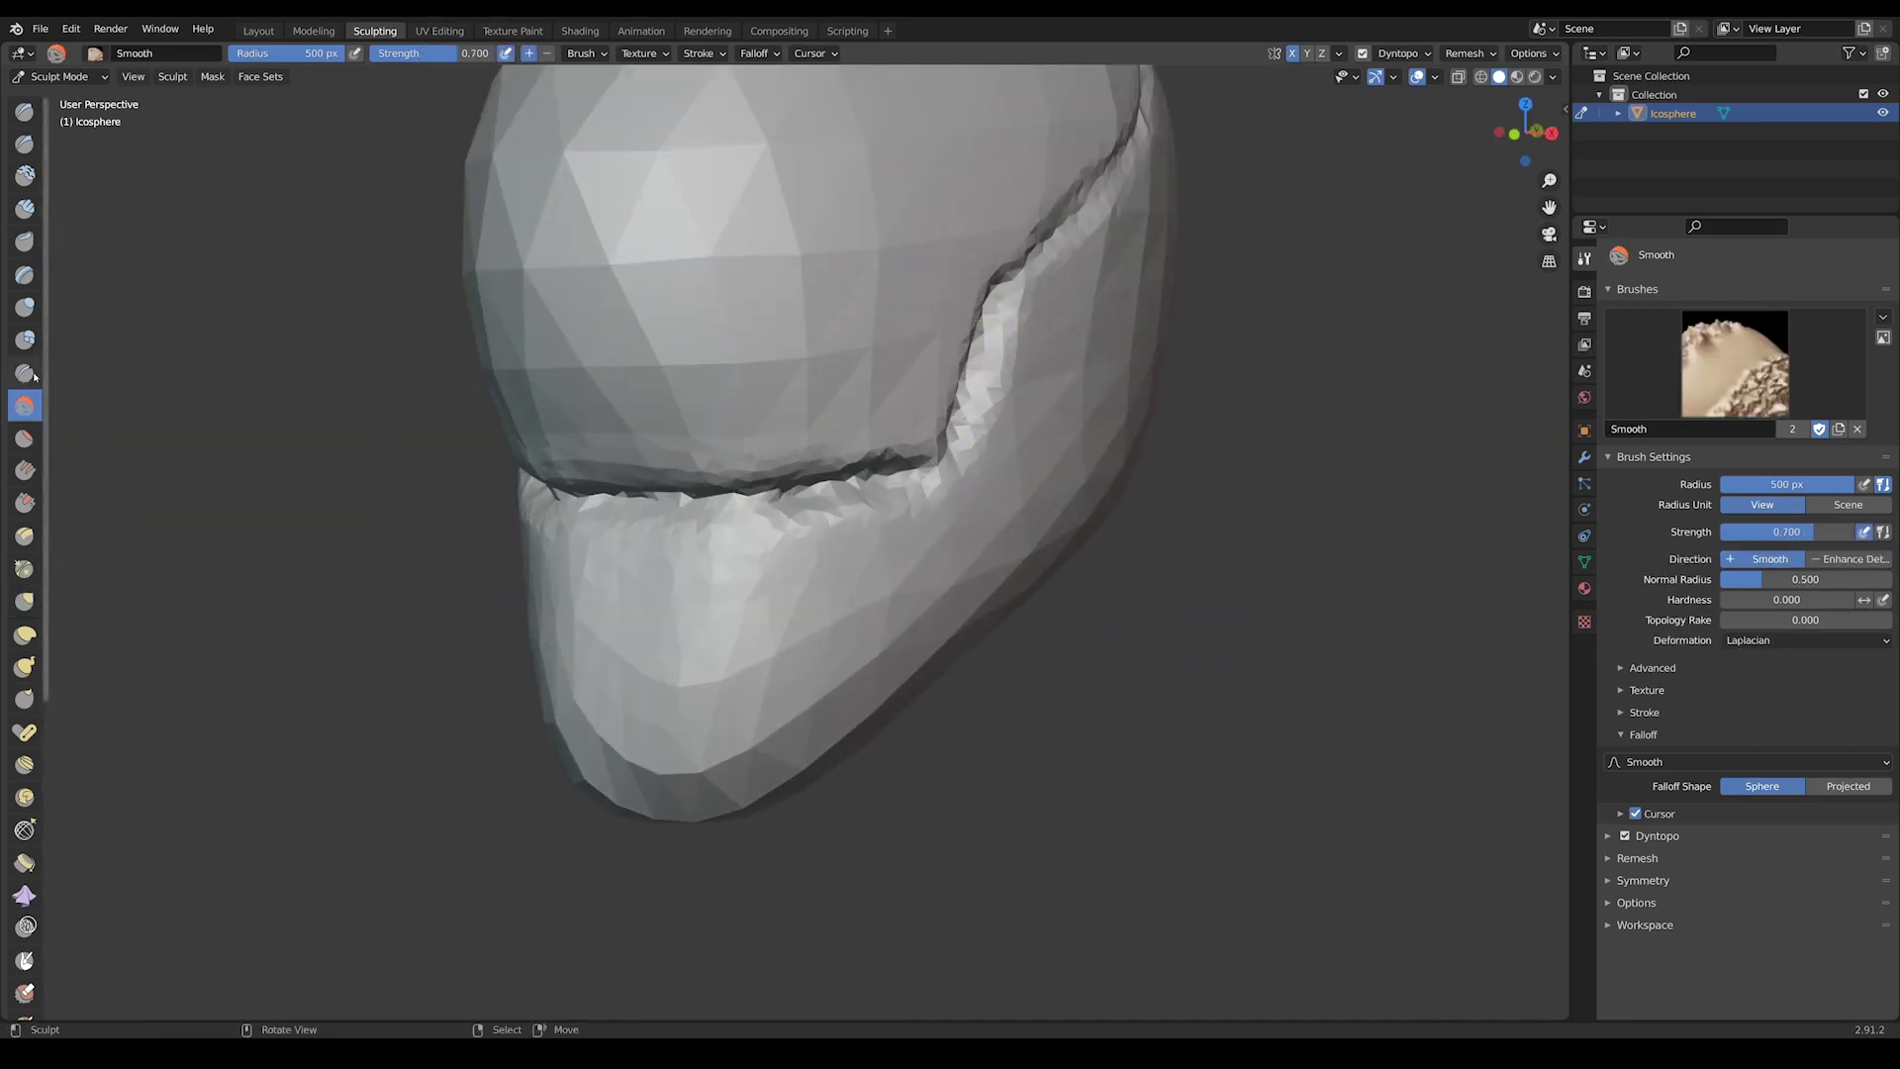
left_click_drag(759, 572, 782, 683)
scroll(782, 683, "up", 4)
mouse_move(781, 682)
middle_mouse_down()
mouse_move(811, 594)
mouse_move(851, 564)
middle_mouse_up()
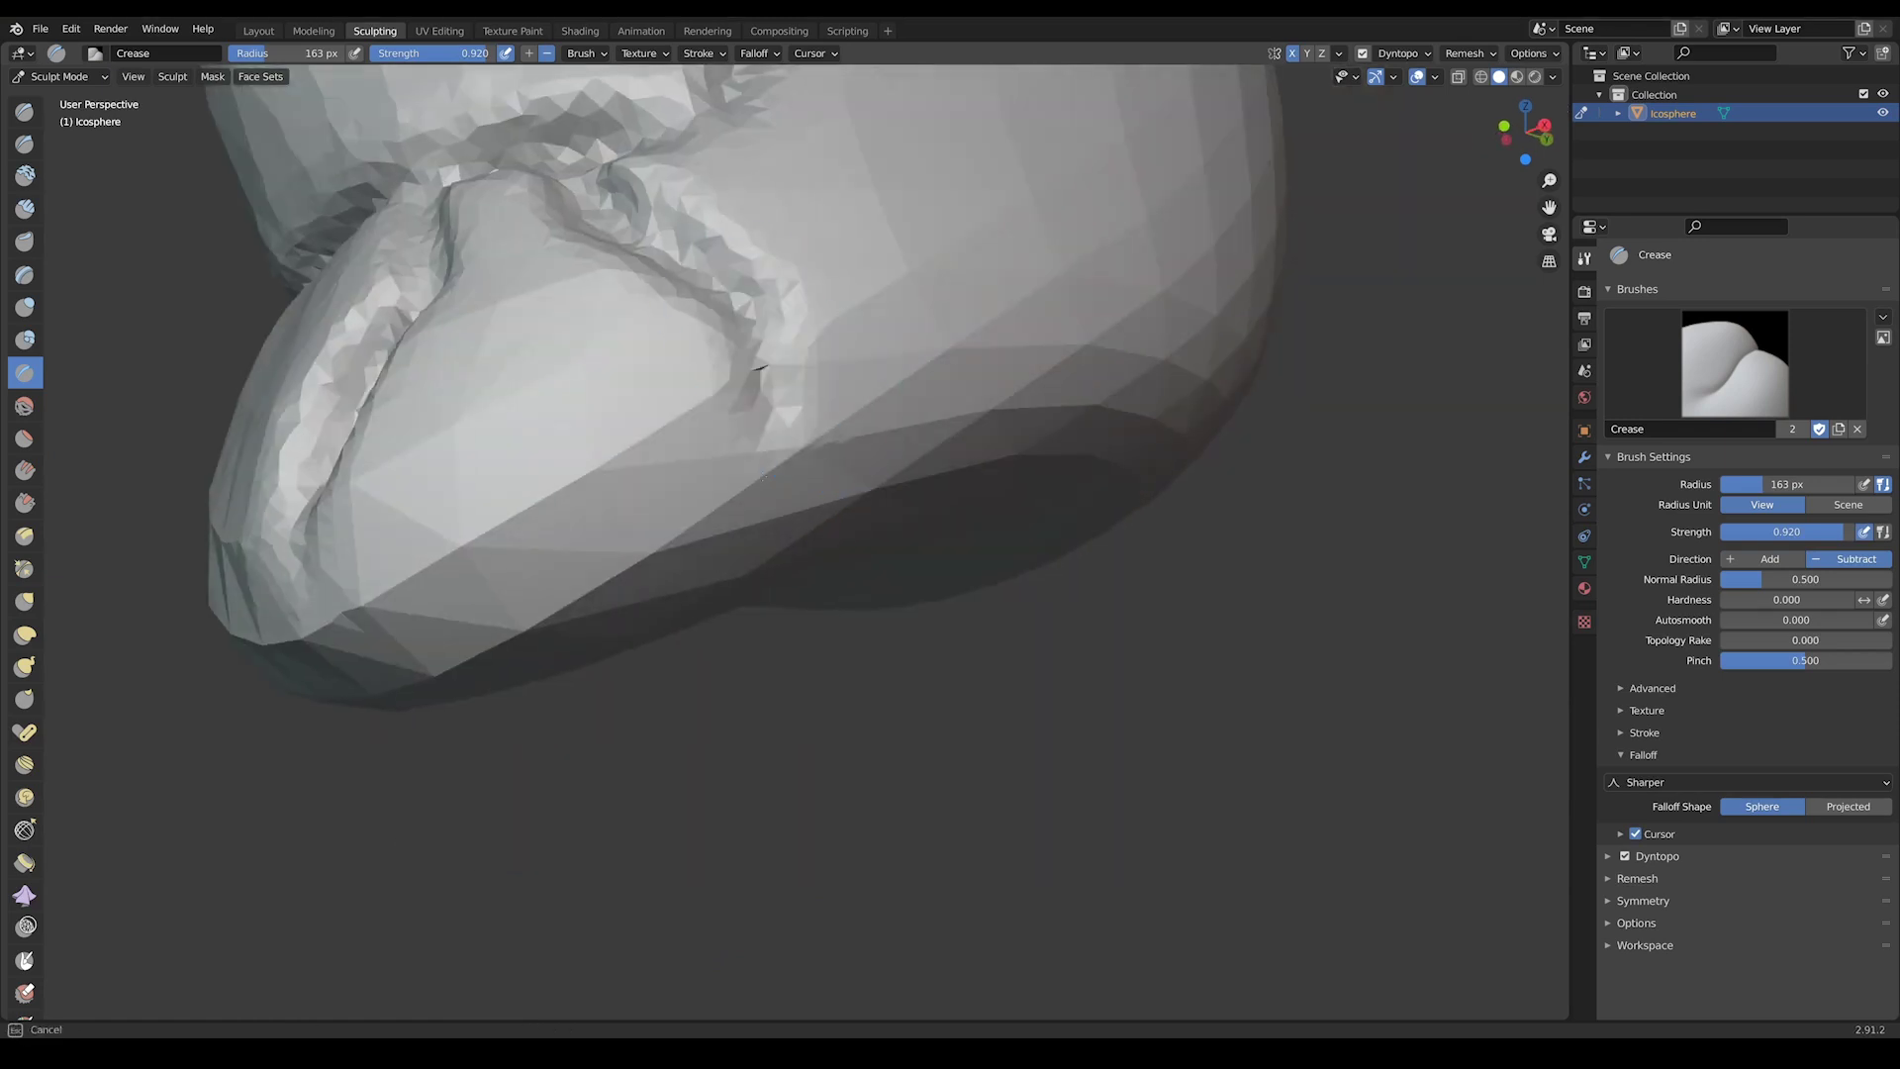
scroll(541, 543, "down", 3)
left_click_drag(997, 191, 729, 241)
mouse_move(729, 241)
middle_mouse_down()
mouse_move(989, 511)
mouse_move(119, 356)
middle_mouse_up()
scroll(989, 511, "up", 4)
- Form a round socket at the rear of the jaw with the Inflate/Deflate brush at 261 px radius and 1.000 strength
left_click(24, 307)
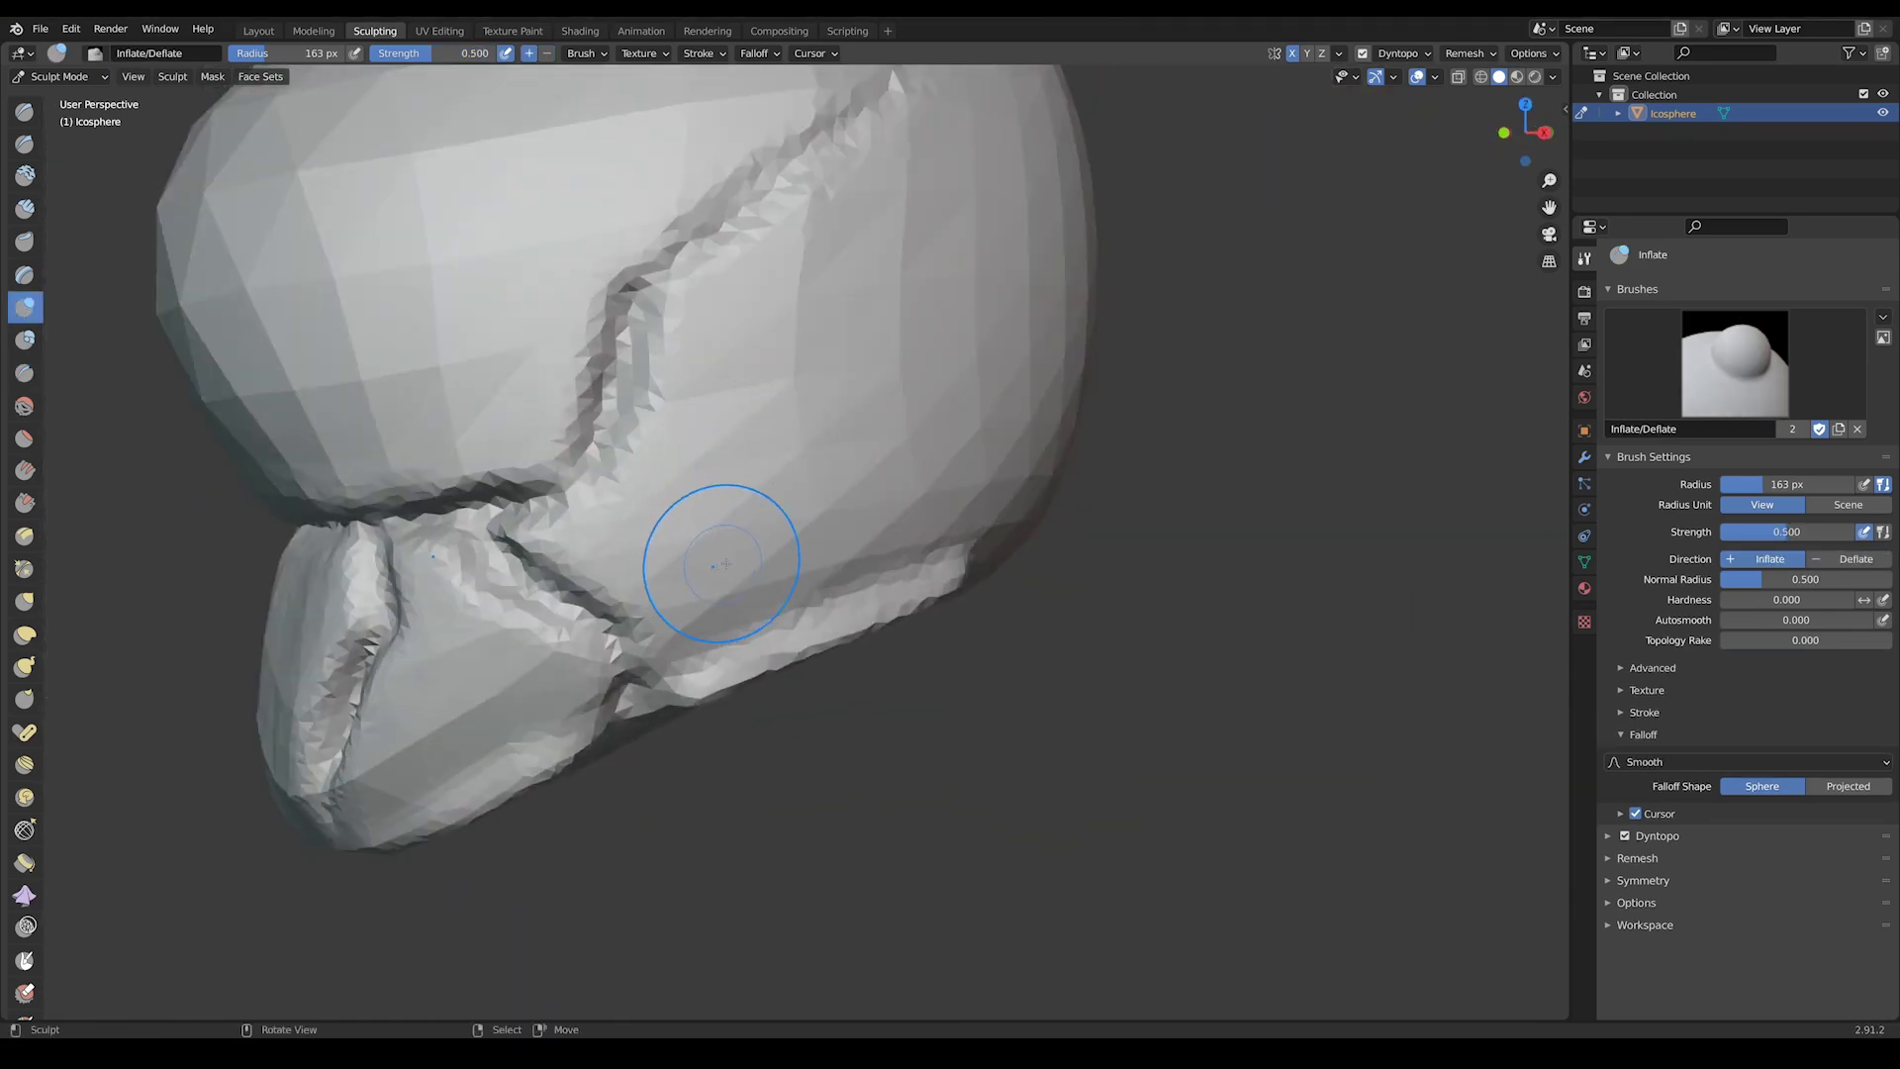
scroll(721, 564, "up", 3)
middle_click_drag(721, 564, 809, 536)
scroll(804, 483, "up", 2)
middle_click_drag(993, 428, 945, 467)
mouse_move(645, 535)
middle_mouse_down()
mouse_move(657, 500)
mouse_move(990, 536)
mouse_move(848, 501)
mouse_move(743, 533)
mouse_move(1009, 424)
mouse_move(890, 594)
mouse_move(990, 676)
mouse_move(978, 497)
middle_mouse_up()
key("shift+f")
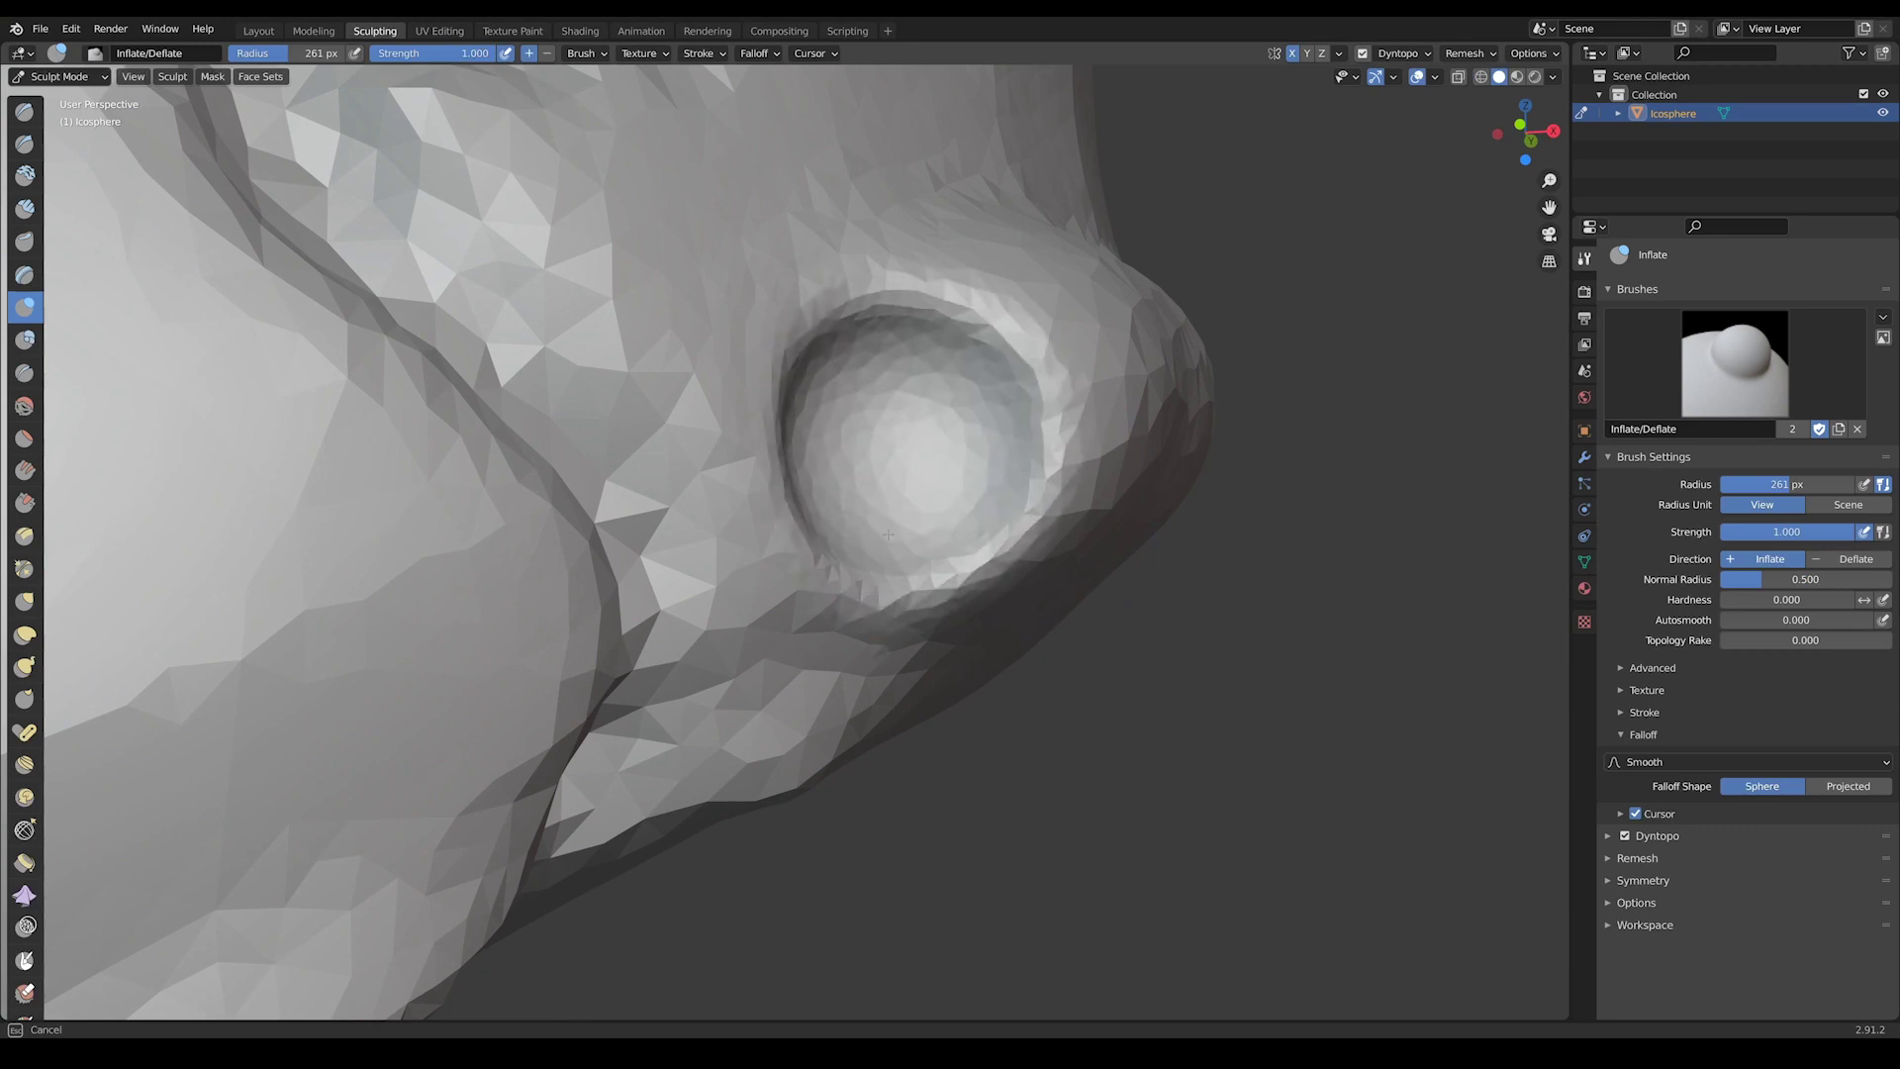
scroll(970, 428, "down", 6)
middle_click_drag(971, 428, 868, 511)
- Add Clay Strips along the side groove with a 101 px brush radius and a Dyntopo detail size of 9 px
key("c")
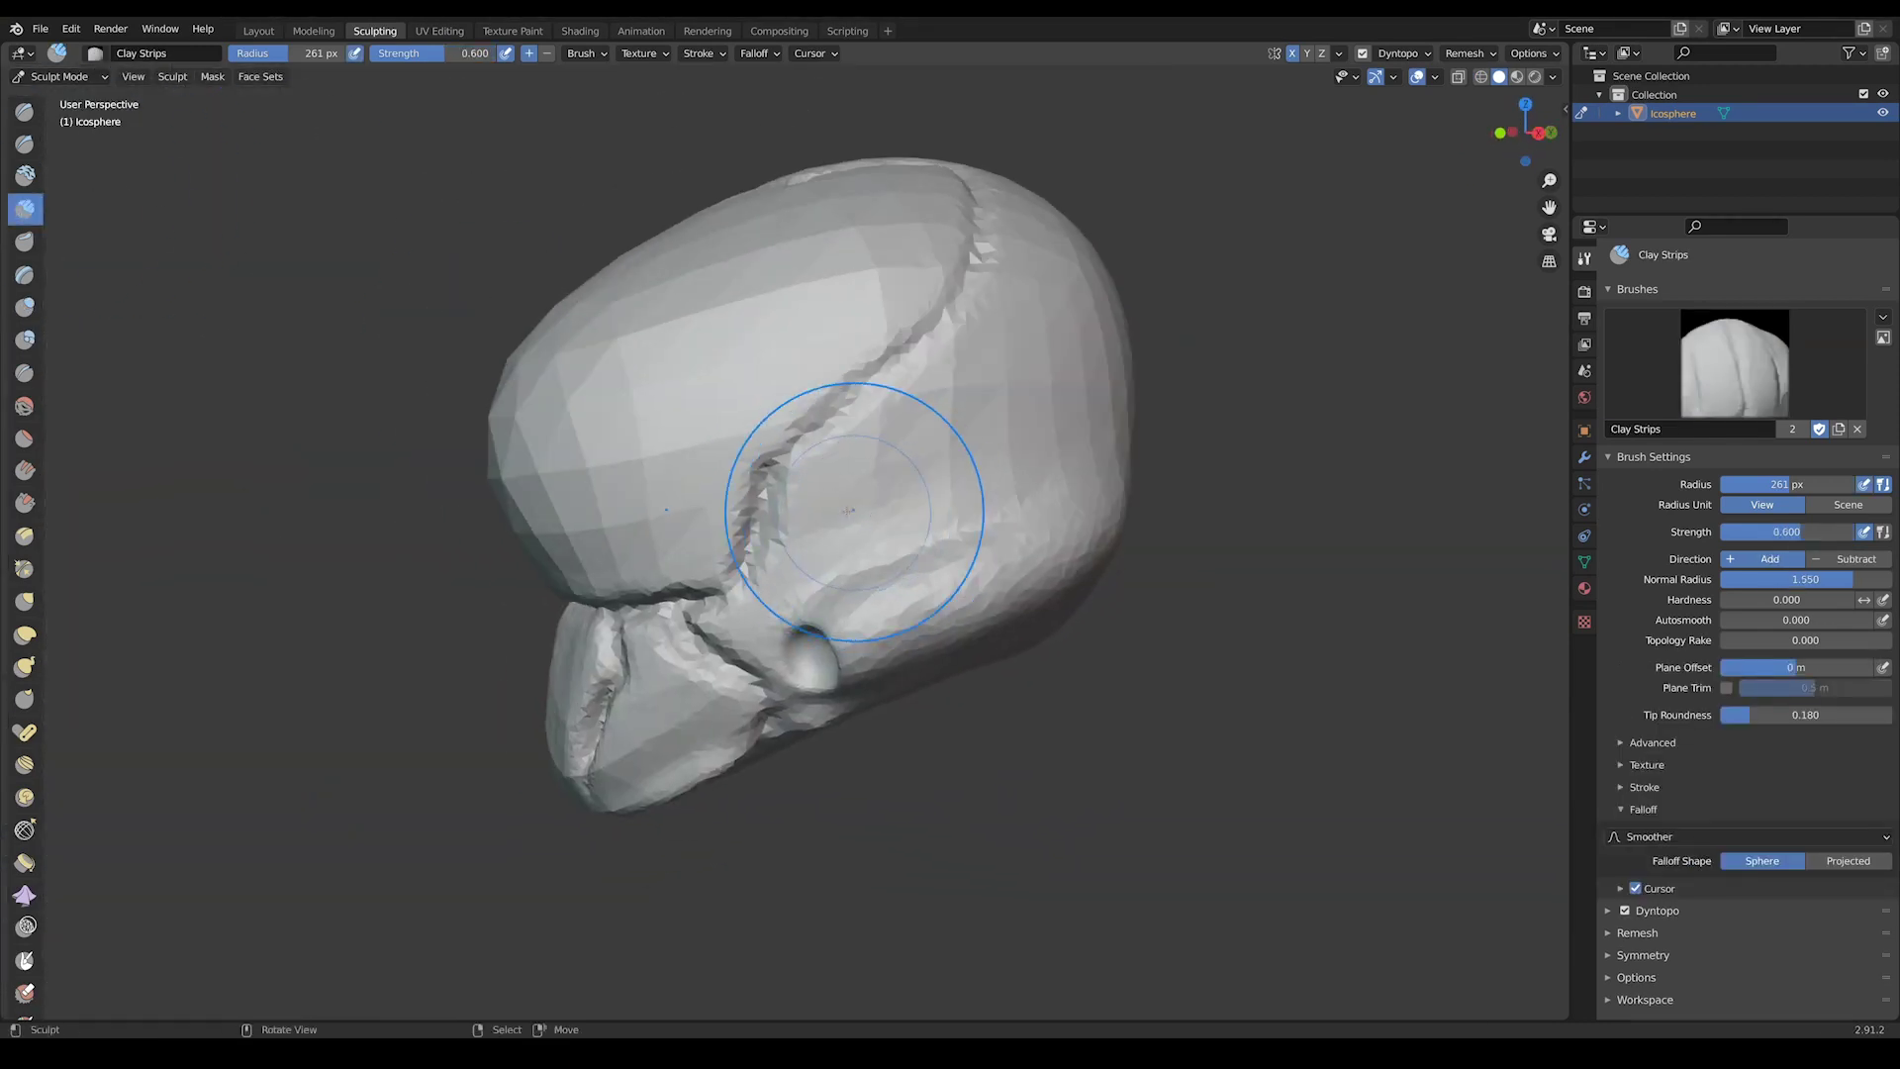
key("f")
left_click(856, 482)
scroll(857, 482, "up", 5)
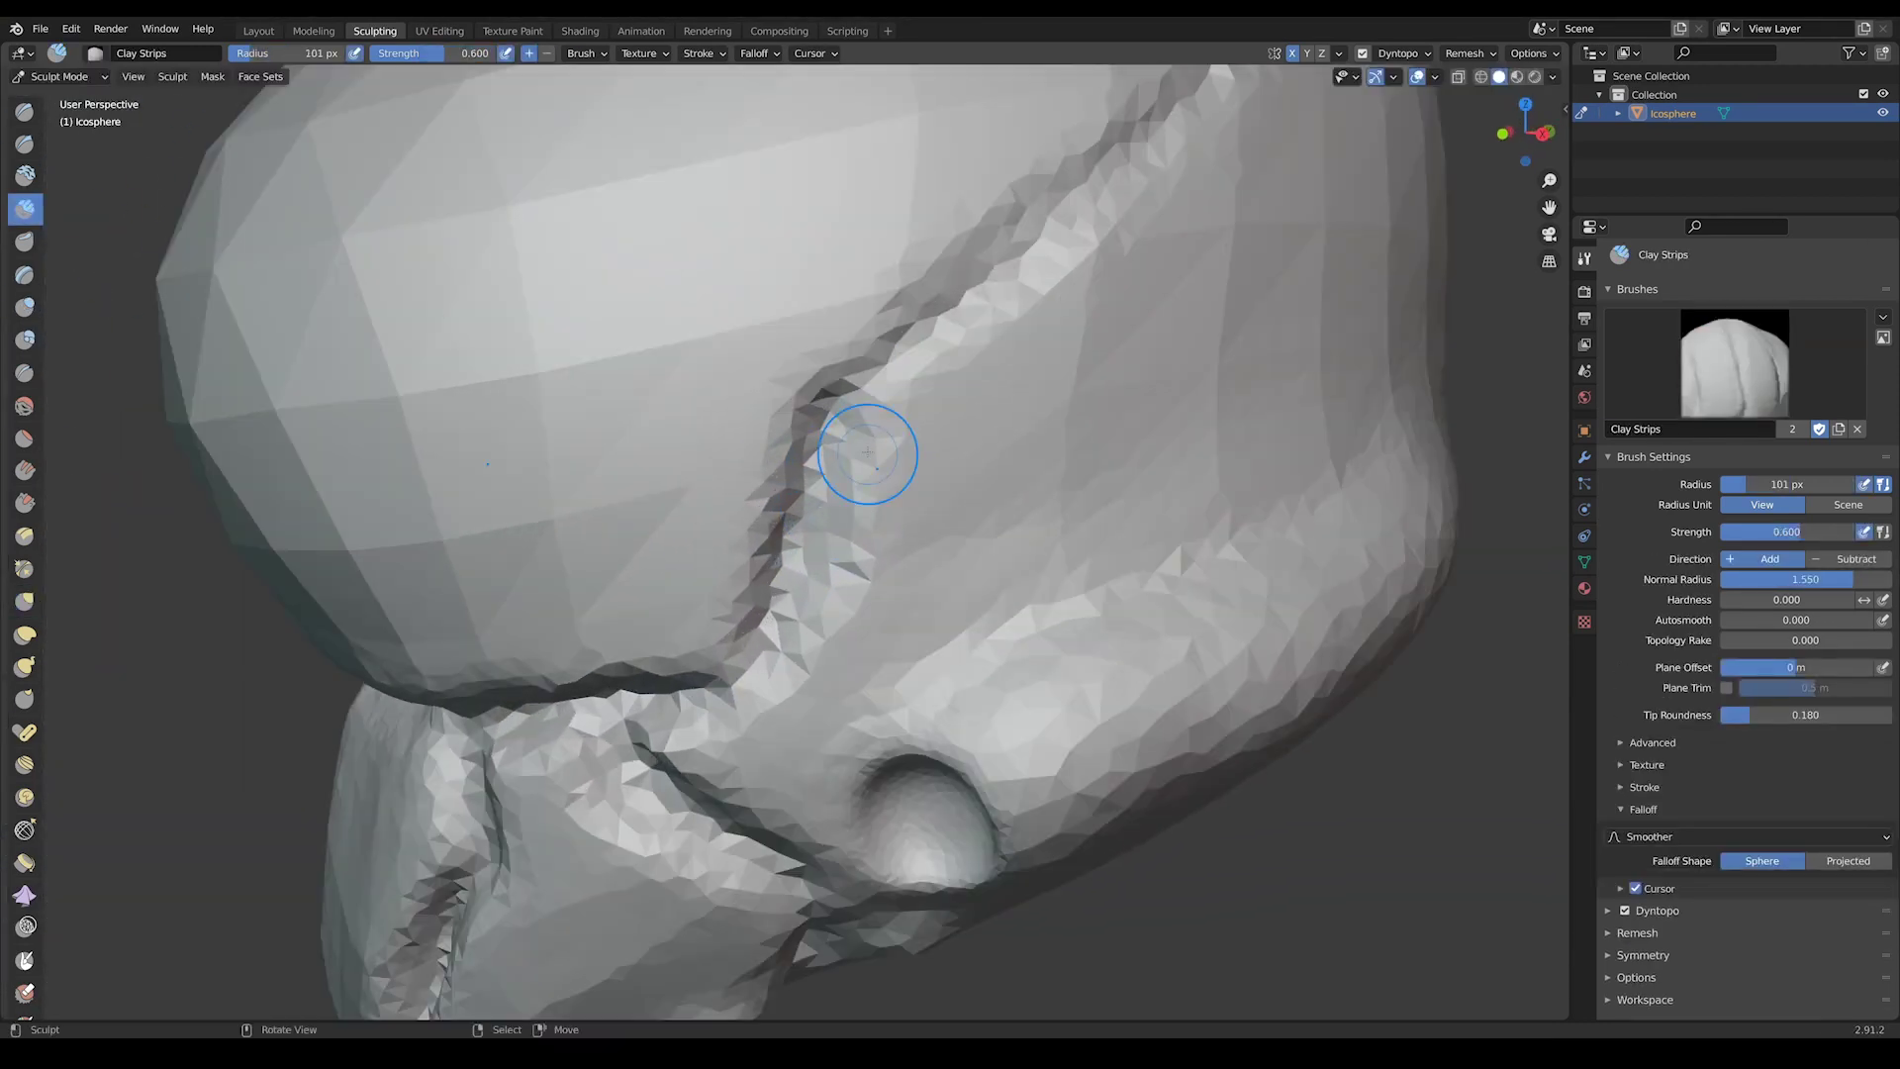
left_click(1752, 911)
type("9")
key("Return")
left_click_drag(843, 427, 822, 620)
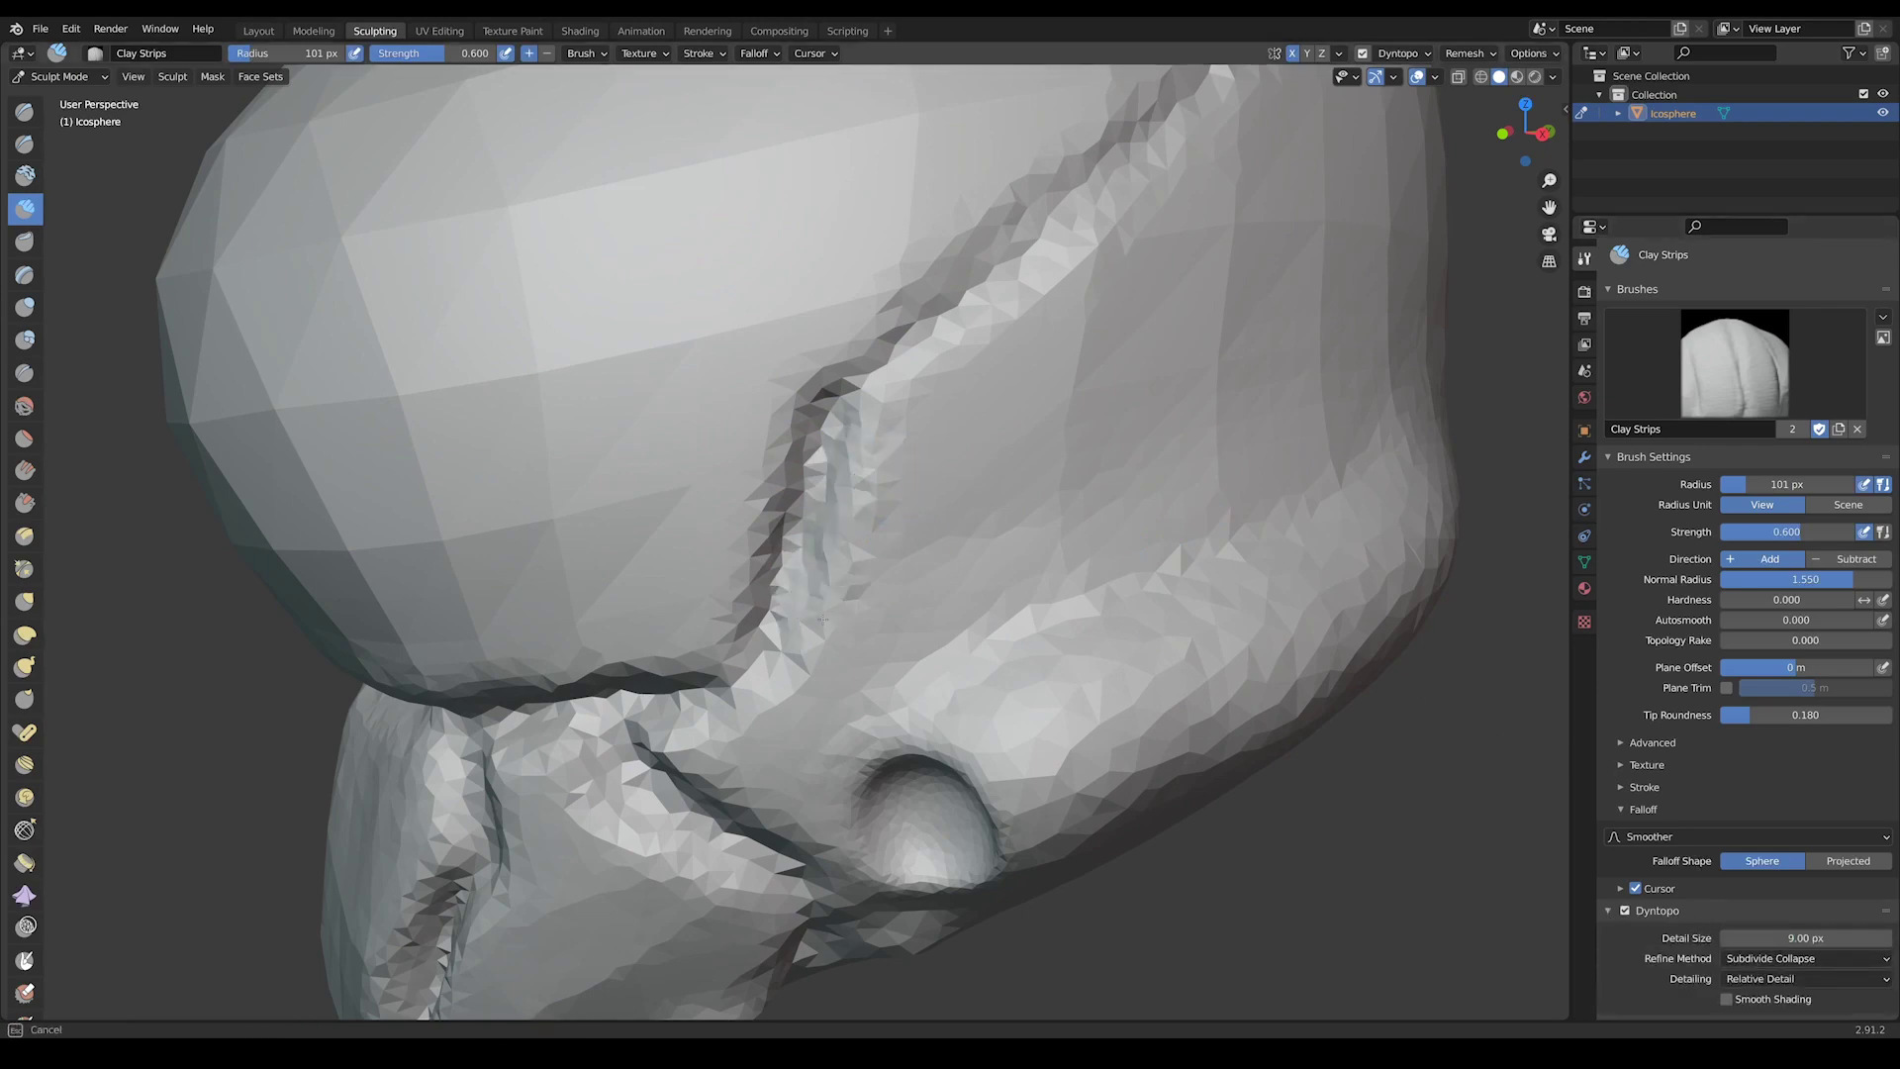
- Build up the cheeks, muzzle and chin plate with Clay Strips at a 133 px radius
mouse_move(822, 620)
middle_mouse_down()
mouse_move(997, 531)
mouse_move(832, 393)
middle_mouse_up()
mouse_move(739, 654)
middle_mouse_down()
mouse_move(650, 655)
mouse_move(729, 594)
mouse_move(763, 501)
mouse_move(706, 744)
mouse_move(1022, 414)
mouse_move(989, 435)
mouse_move(1006, 487)
middle_mouse_up()
scroll(820, 381, "up", 3)
mouse_move(820, 381)
middle_mouse_down()
mouse_move(896, 534)
mouse_move(841, 532)
mouse_move(950, 187)
middle_mouse_up()
scroll(840, 531, "down", 3)
scroll(950, 187, "up", 3)
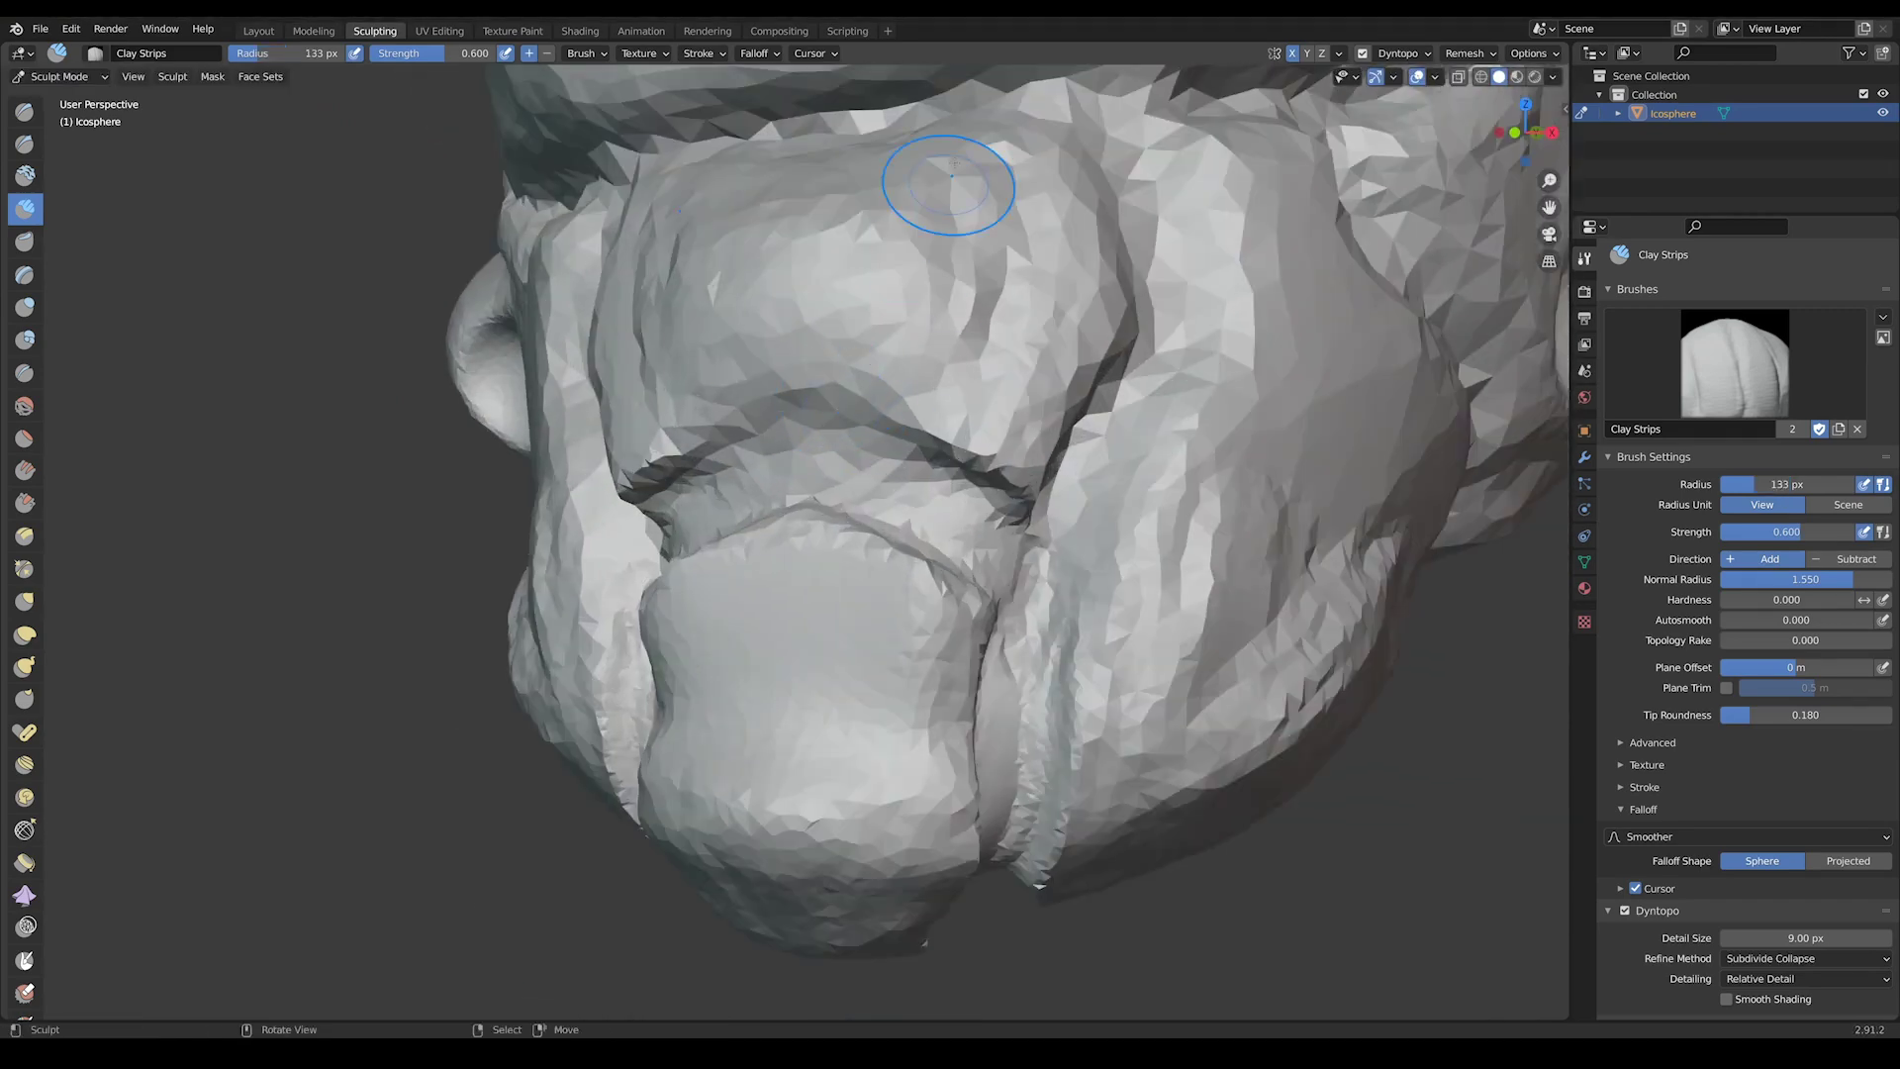
- Sculpt an arched nose ridge with a hollow beneath it on the muzzle using Clay Strips
middle_click_drag(805, 347, 1047, 495)
left_click_drag(1046, 496, 1237, 554)
mouse_move(1237, 554)
middle_mouse_down()
mouse_move(1066, 360)
mouse_move(975, 313)
middle_mouse_up()
scroll(1066, 359, "up", 5)
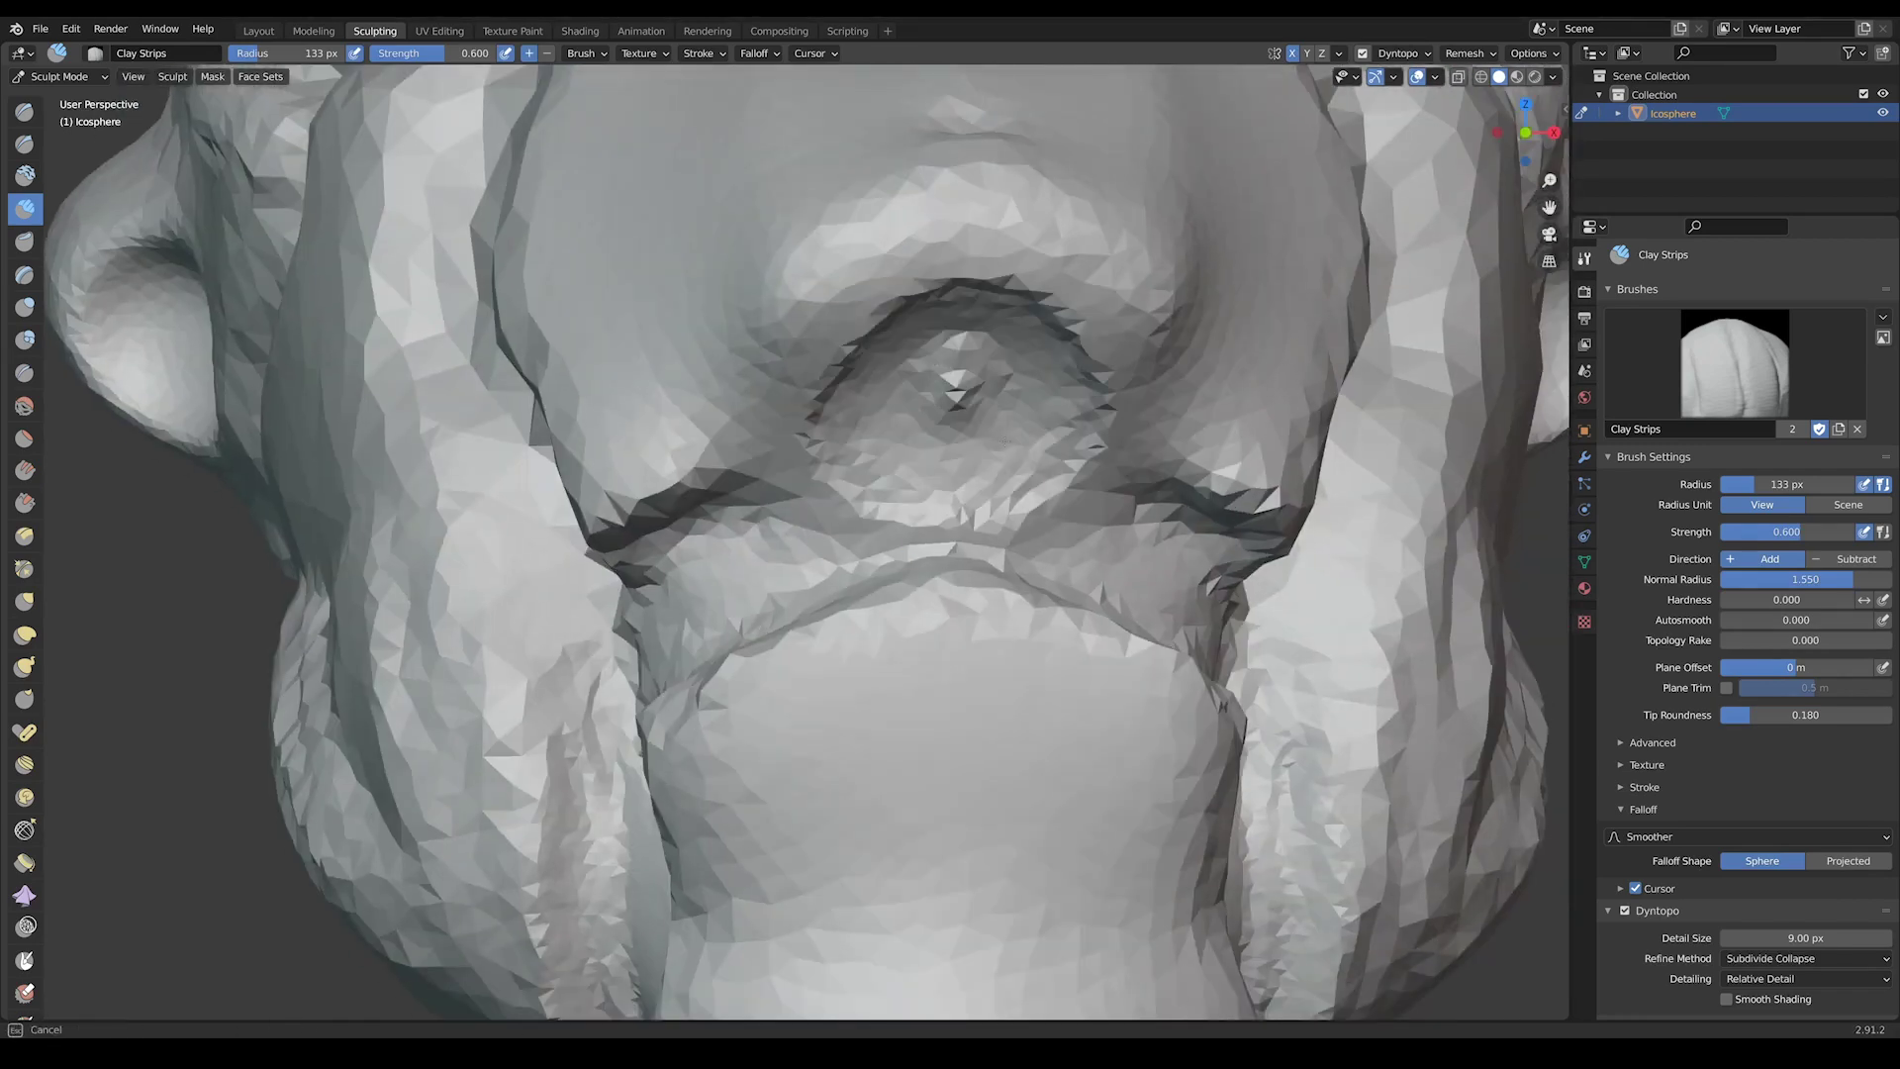
- Shape the nose into an angular plate and add a raised strip along the upper cheek with Clay Strips
middle_click_drag(741, 421, 796, 475)
mouse_move(932, 521)
middle_mouse_down()
mouse_move(714, 640)
mouse_move(728, 634)
middle_mouse_up()
middle_click_drag(904, 492, 890, 280)
scroll(900, 417, "up", 2)
scroll(901, 418, "up", 2)
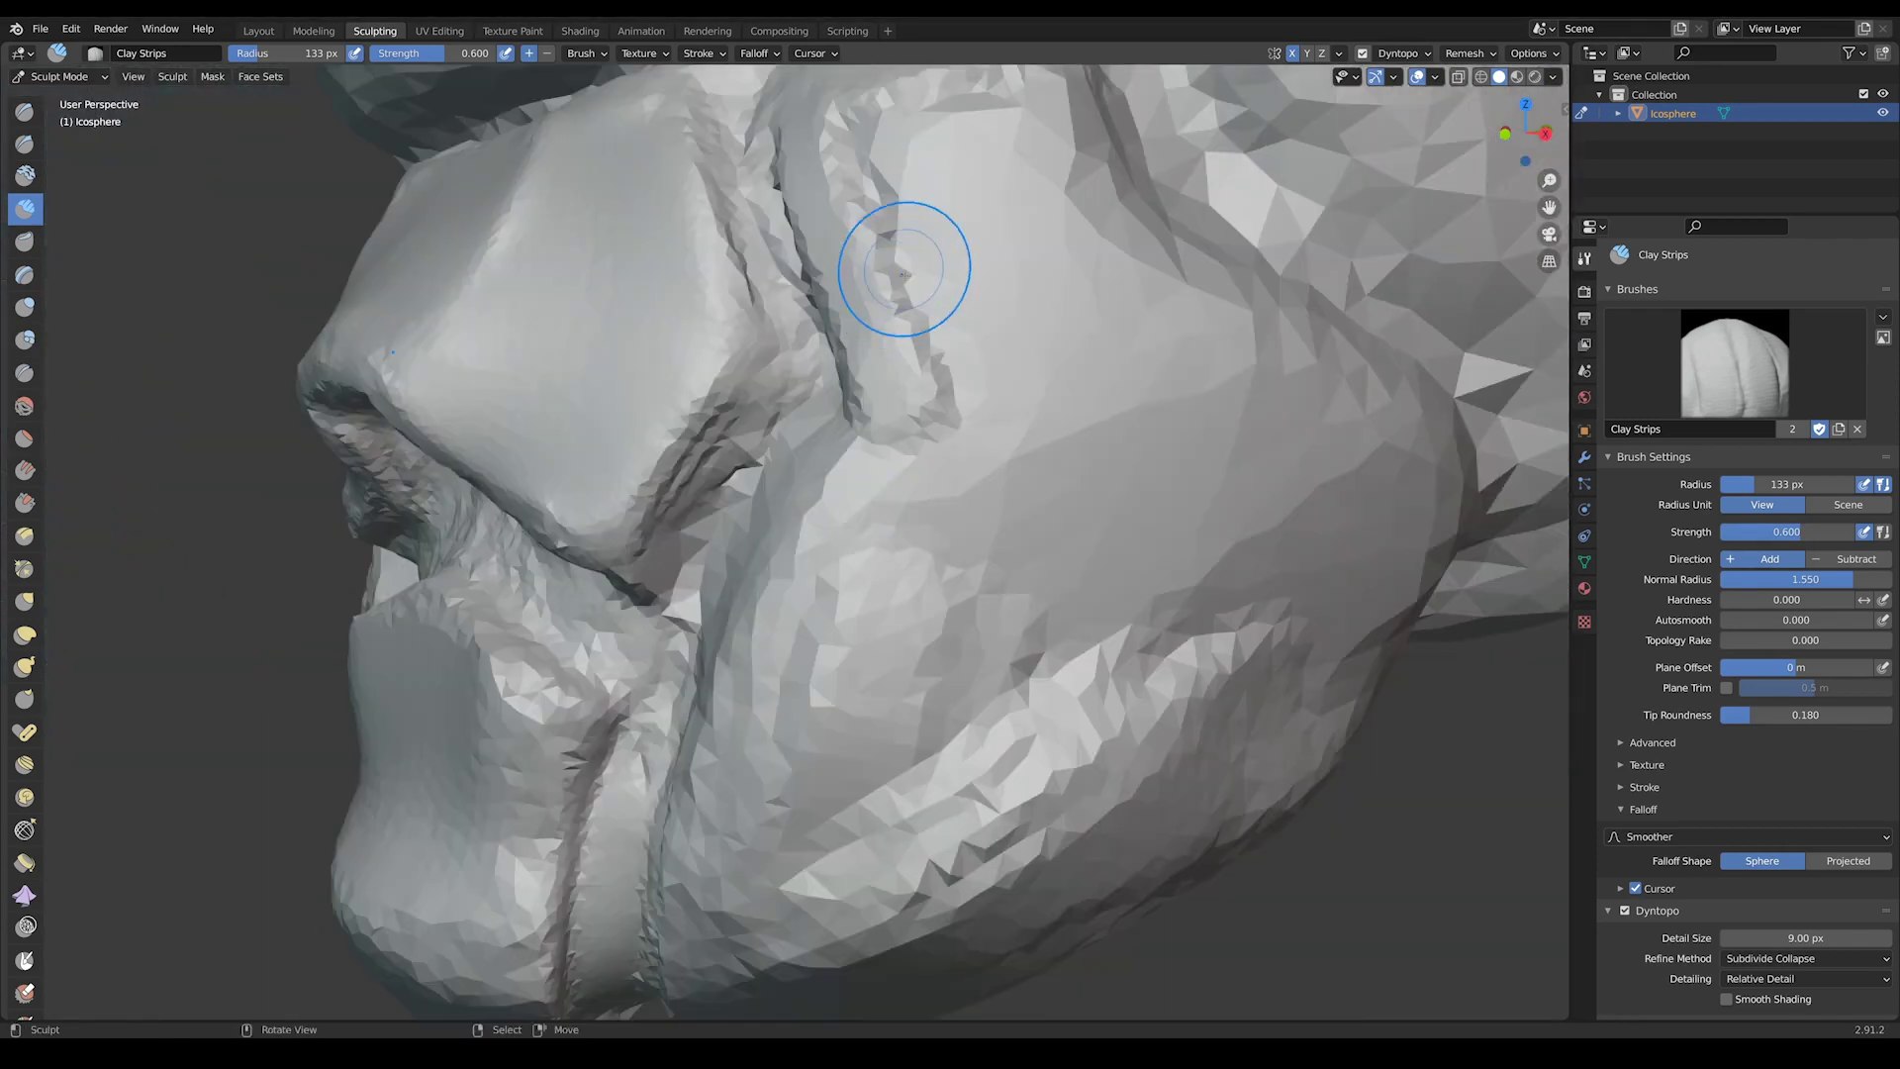
- Sculpt a rounded bulge and a hollow in the cheek with the Inflate/Deflate brush at 133 px radius and 1.000 strength
middle_click_drag(769, 526, 857, 627)
mouse_move(1063, 303)
middle_mouse_down()
mouse_move(1187, 415)
mouse_move(1315, 488)
mouse_move(868, 447)
mouse_move(858, 489)
middle_mouse_up()
scroll(1111, 460, "up", 3)
left_click(25, 307)
left_click_drag(772, 609, 873, 547)
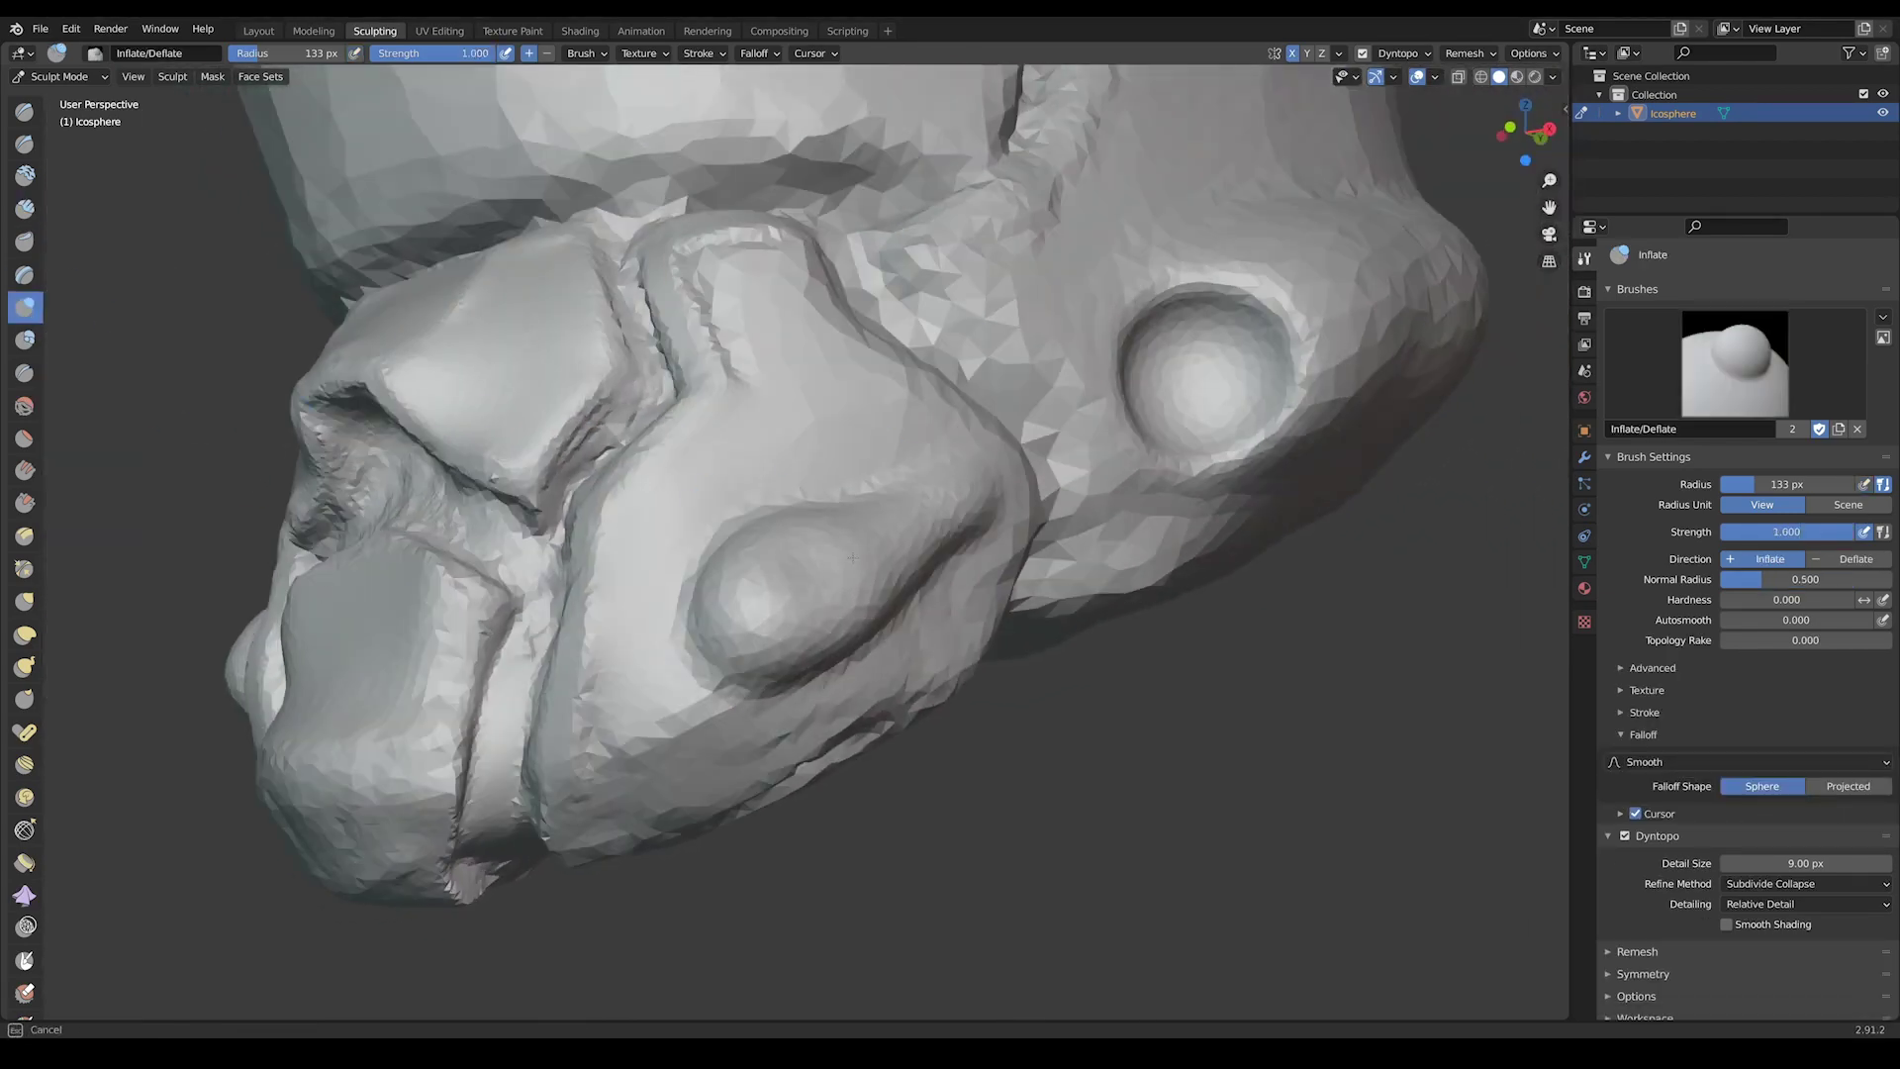
mouse_move(701, 537)
middle_mouse_down()
mouse_move(1039, 403)
mouse_move(833, 667)
mouse_move(883, 606)
middle_mouse_up()
middle_click_drag(796, 648, 663, 648)
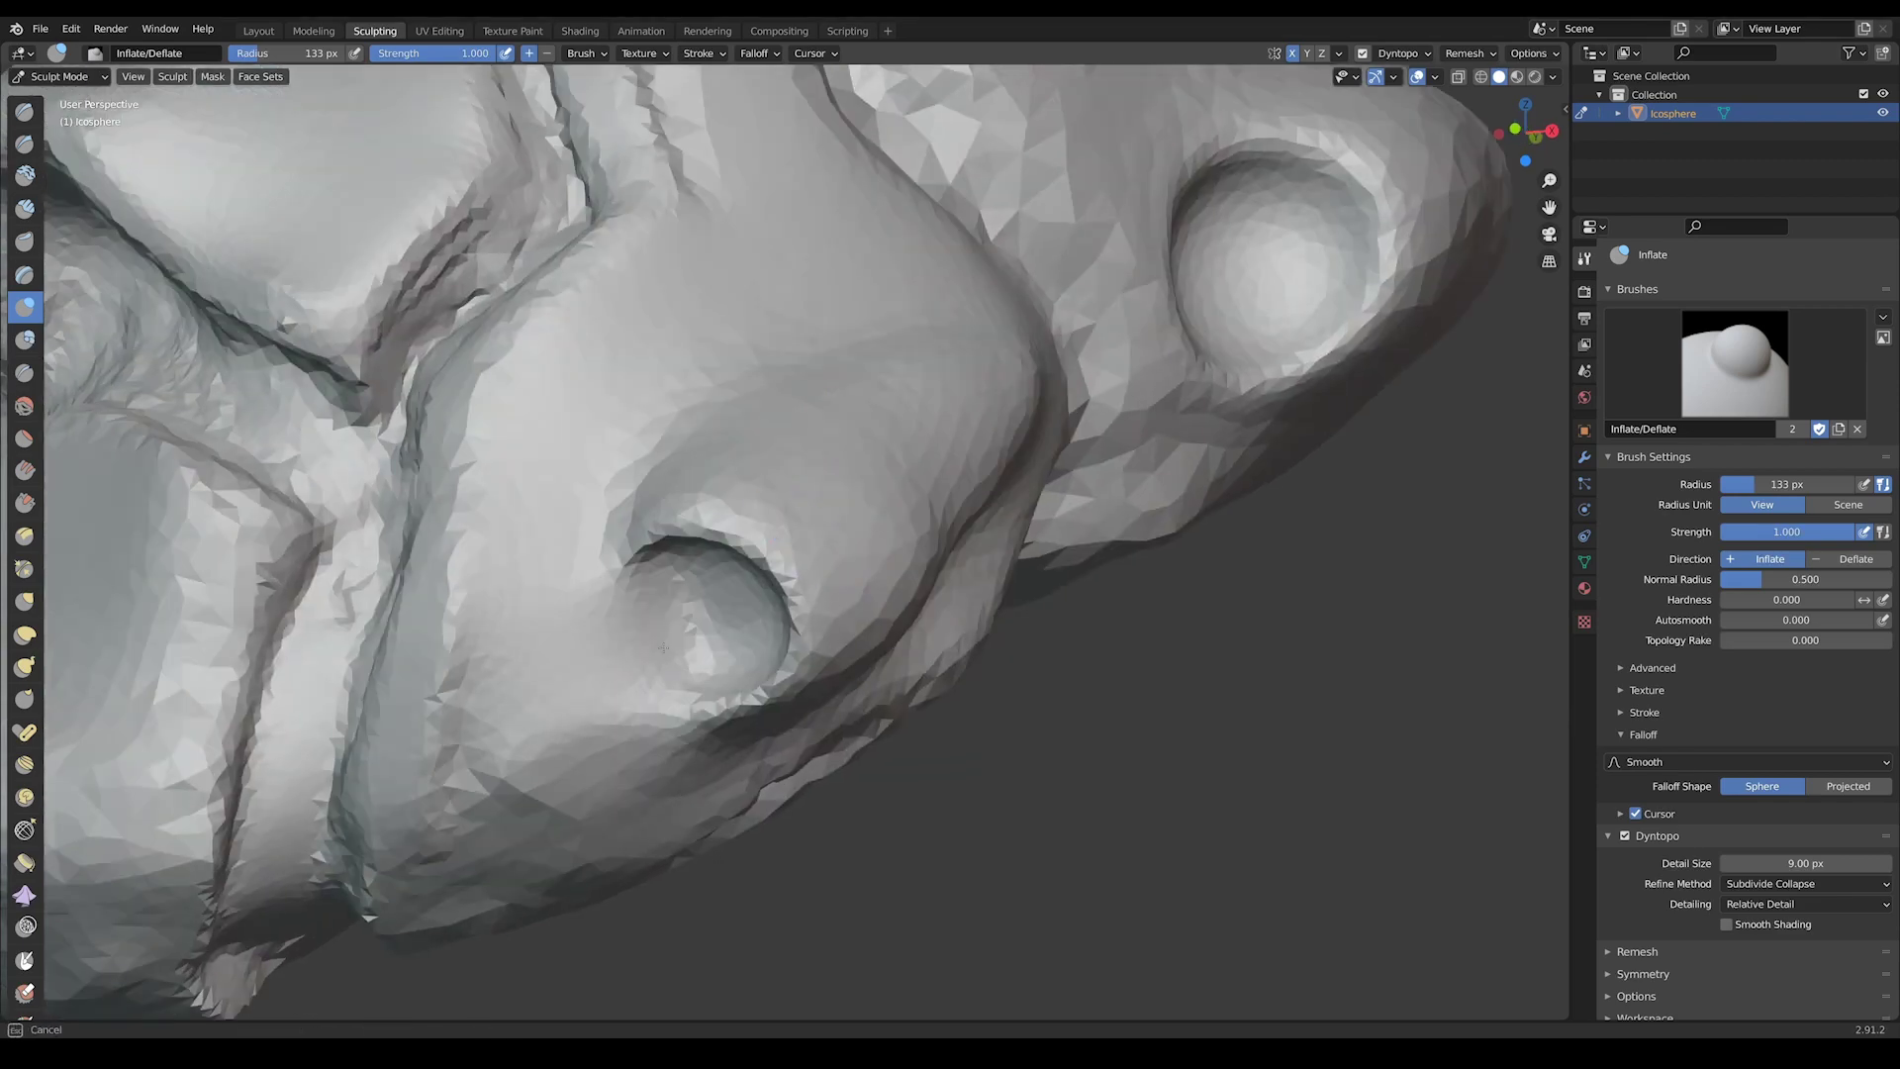
mouse_move(571, 713)
middle_mouse_down()
mouse_move(727, 493)
mouse_move(851, 485)
mouse_move(1022, 435)
middle_mouse_up()
- Build up Clay Strips along the skull's groove and sculpt a large round mound on the rear side of the head
key("c")
scroll(891, 416, "up", 4)
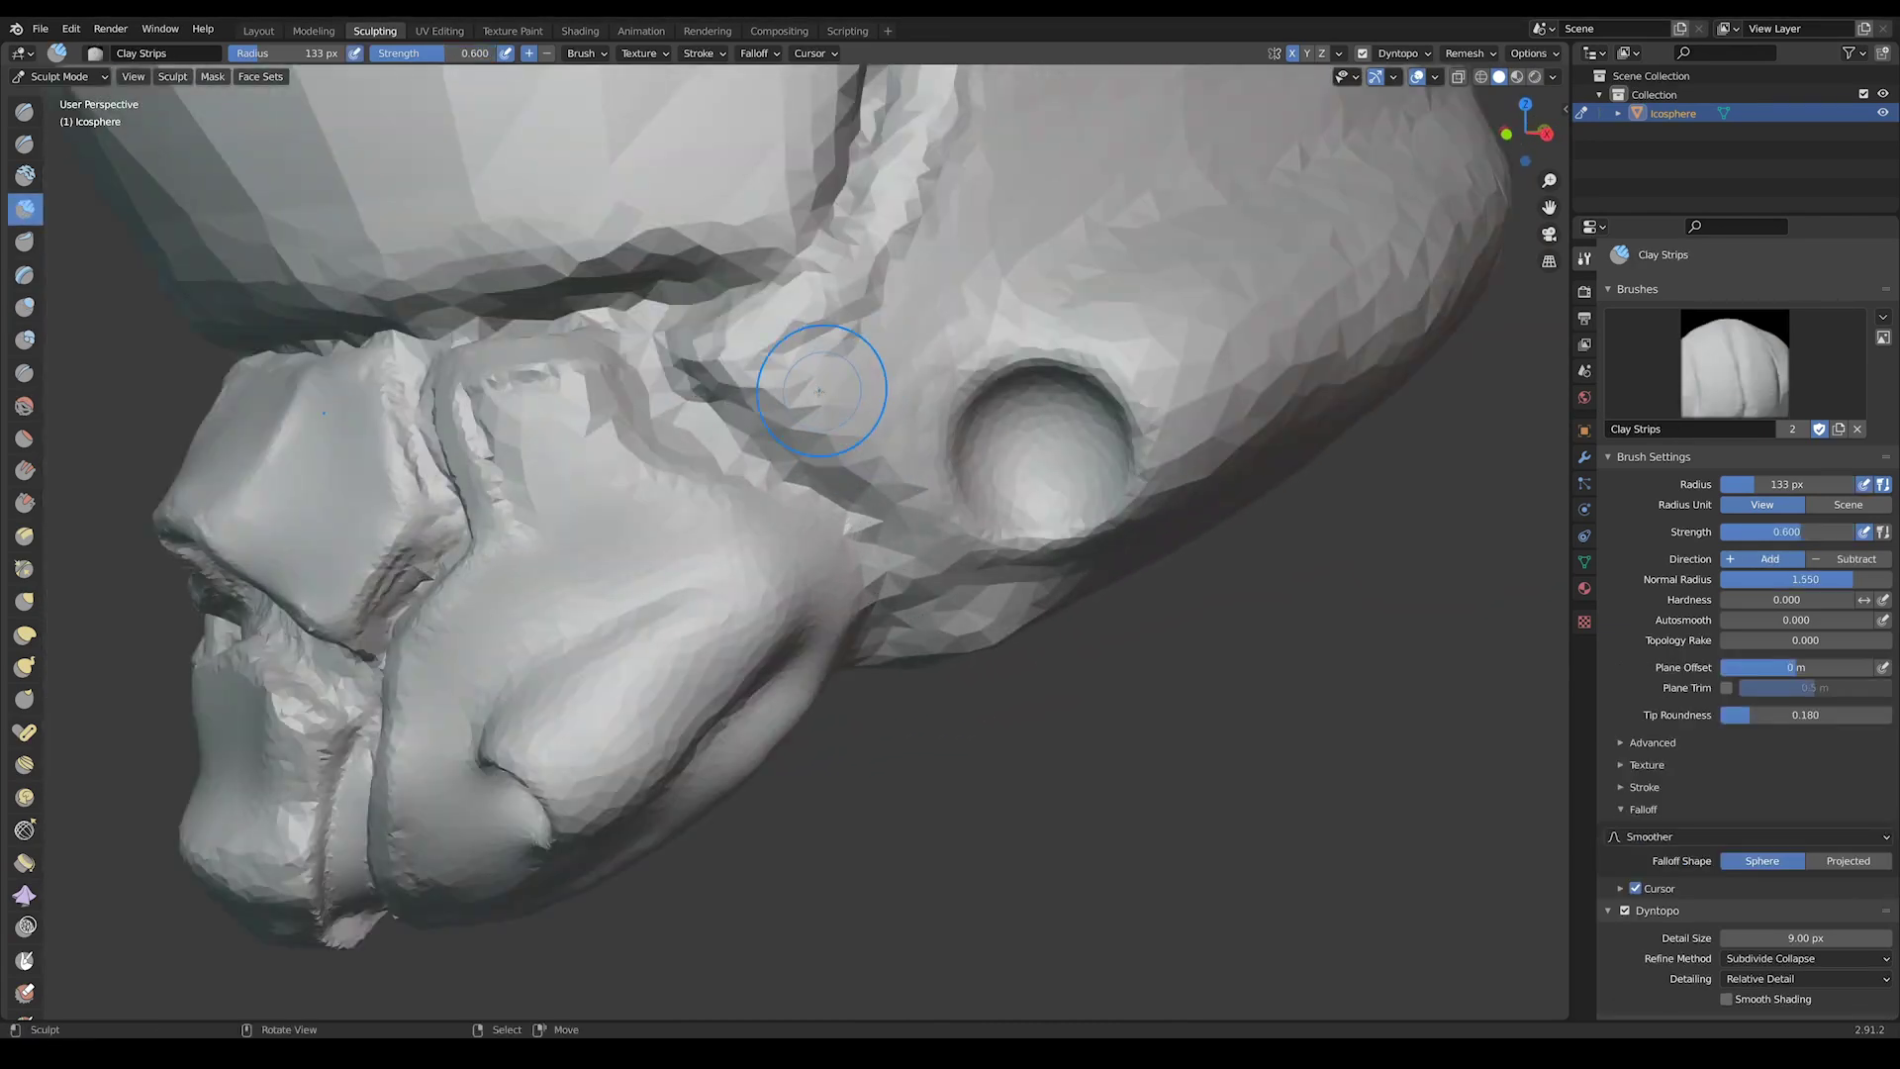
middle_click_drag(862, 432, 666, 611)
scroll(954, 170, "down", 5)
mouse_move(954, 169)
middle_mouse_down()
mouse_move(848, 628)
mouse_move(876, 363)
mouse_move(810, 565)
middle_mouse_up()
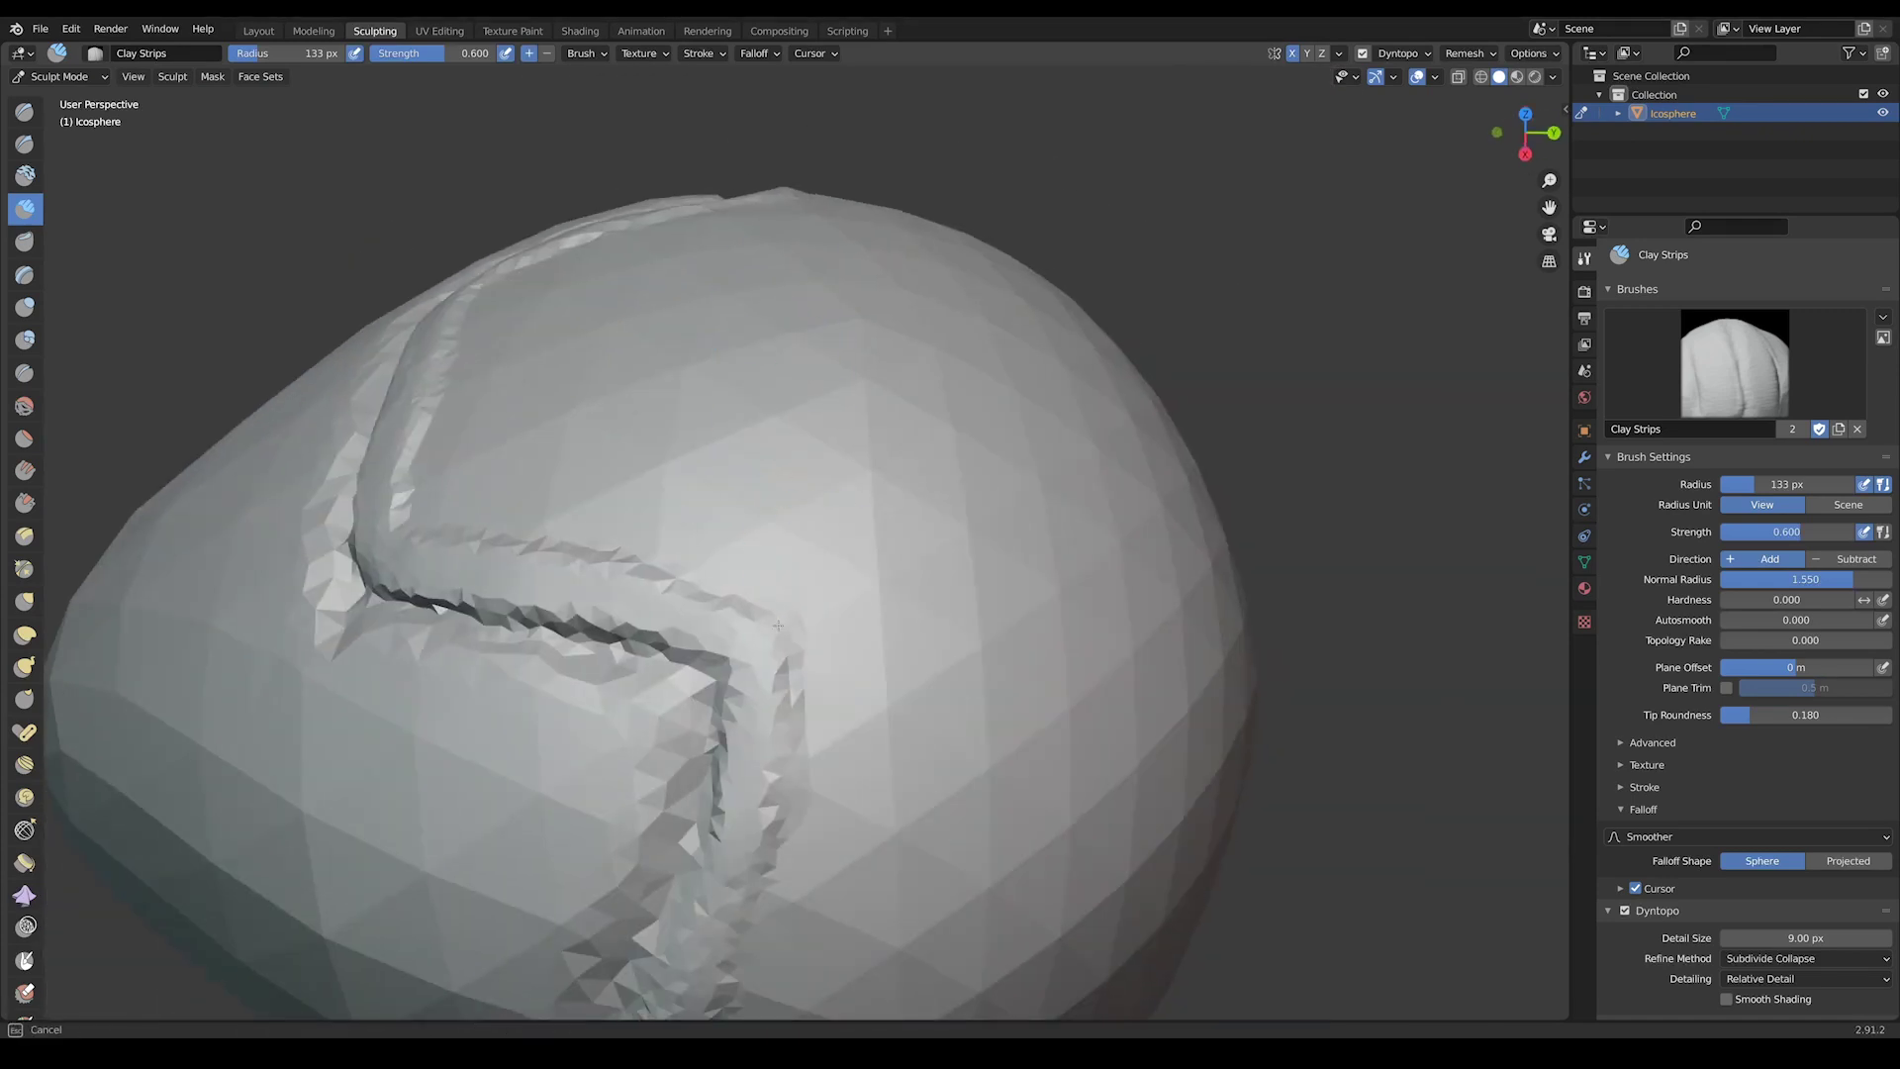
mouse_move(872, 472)
middle_mouse_down()
mouse_move(953, 425)
mouse_move(814, 432)
mouse_move(919, 419)
mouse_move(840, 415)
mouse_move(814, 555)
mouse_move(842, 457)
middle_mouse_up()
scroll(878, 486, "down", 4)
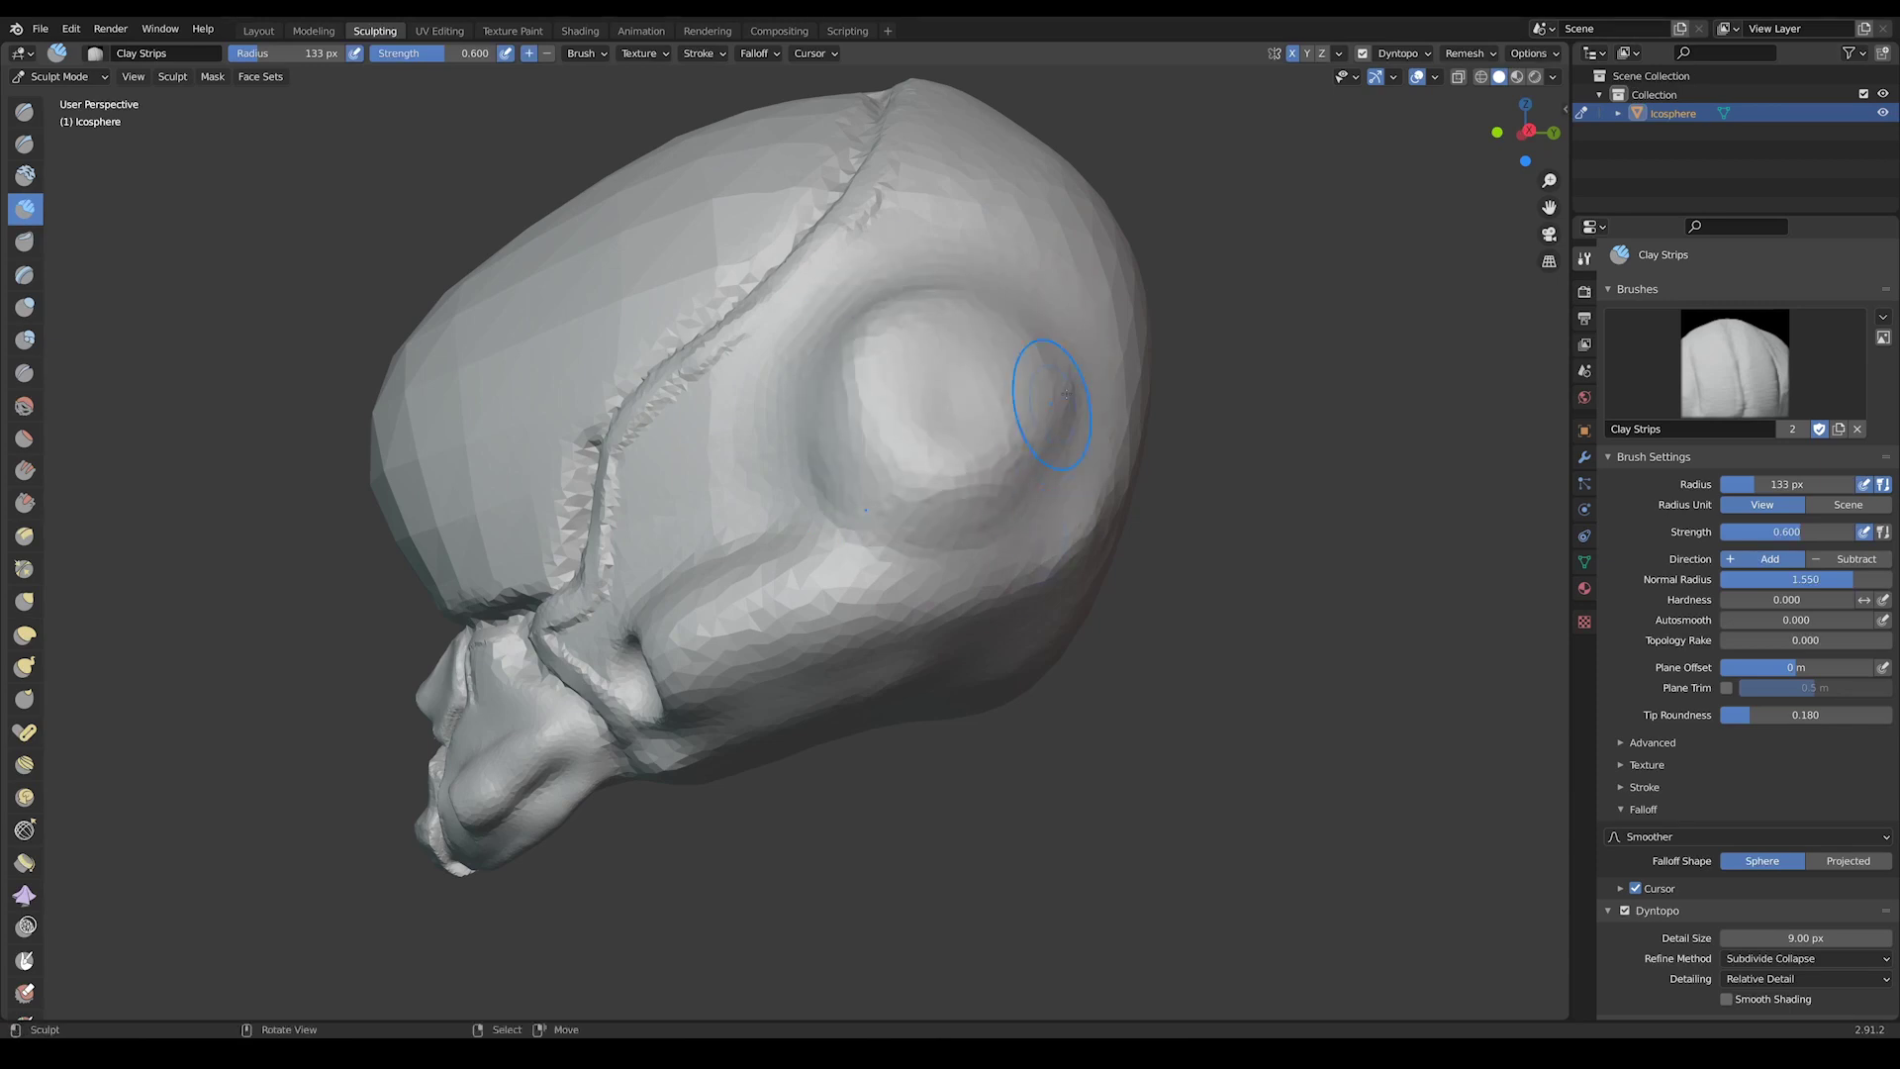
- Flatten the large round mound on the head's rear side with the Flatten/Contrast brush at 133 px radius and 1.000 strength
scroll(1059, 437, "down", 5)
middle_click_drag(1060, 437, 869, 517)
scroll(870, 517, "up", 7)
key("shift+t")
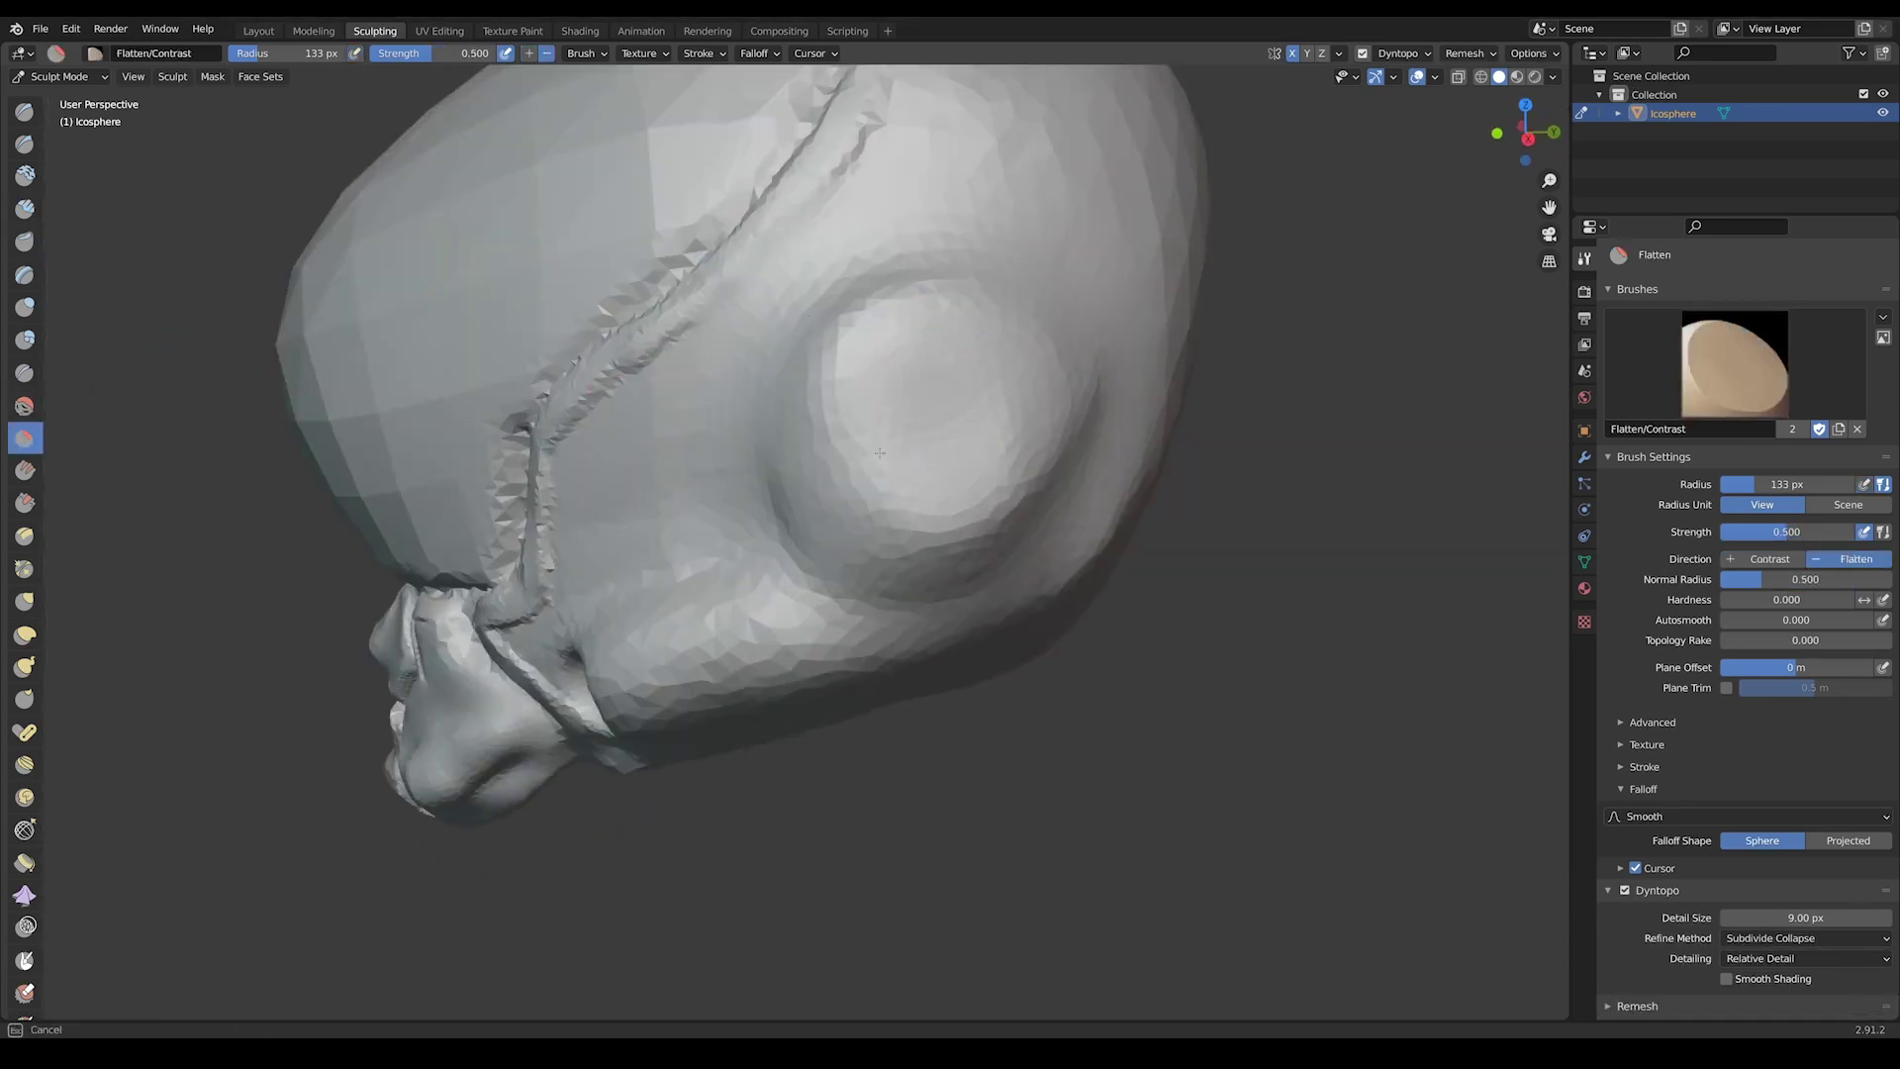
left_click(1633, 729)
left_click(1667, 732)
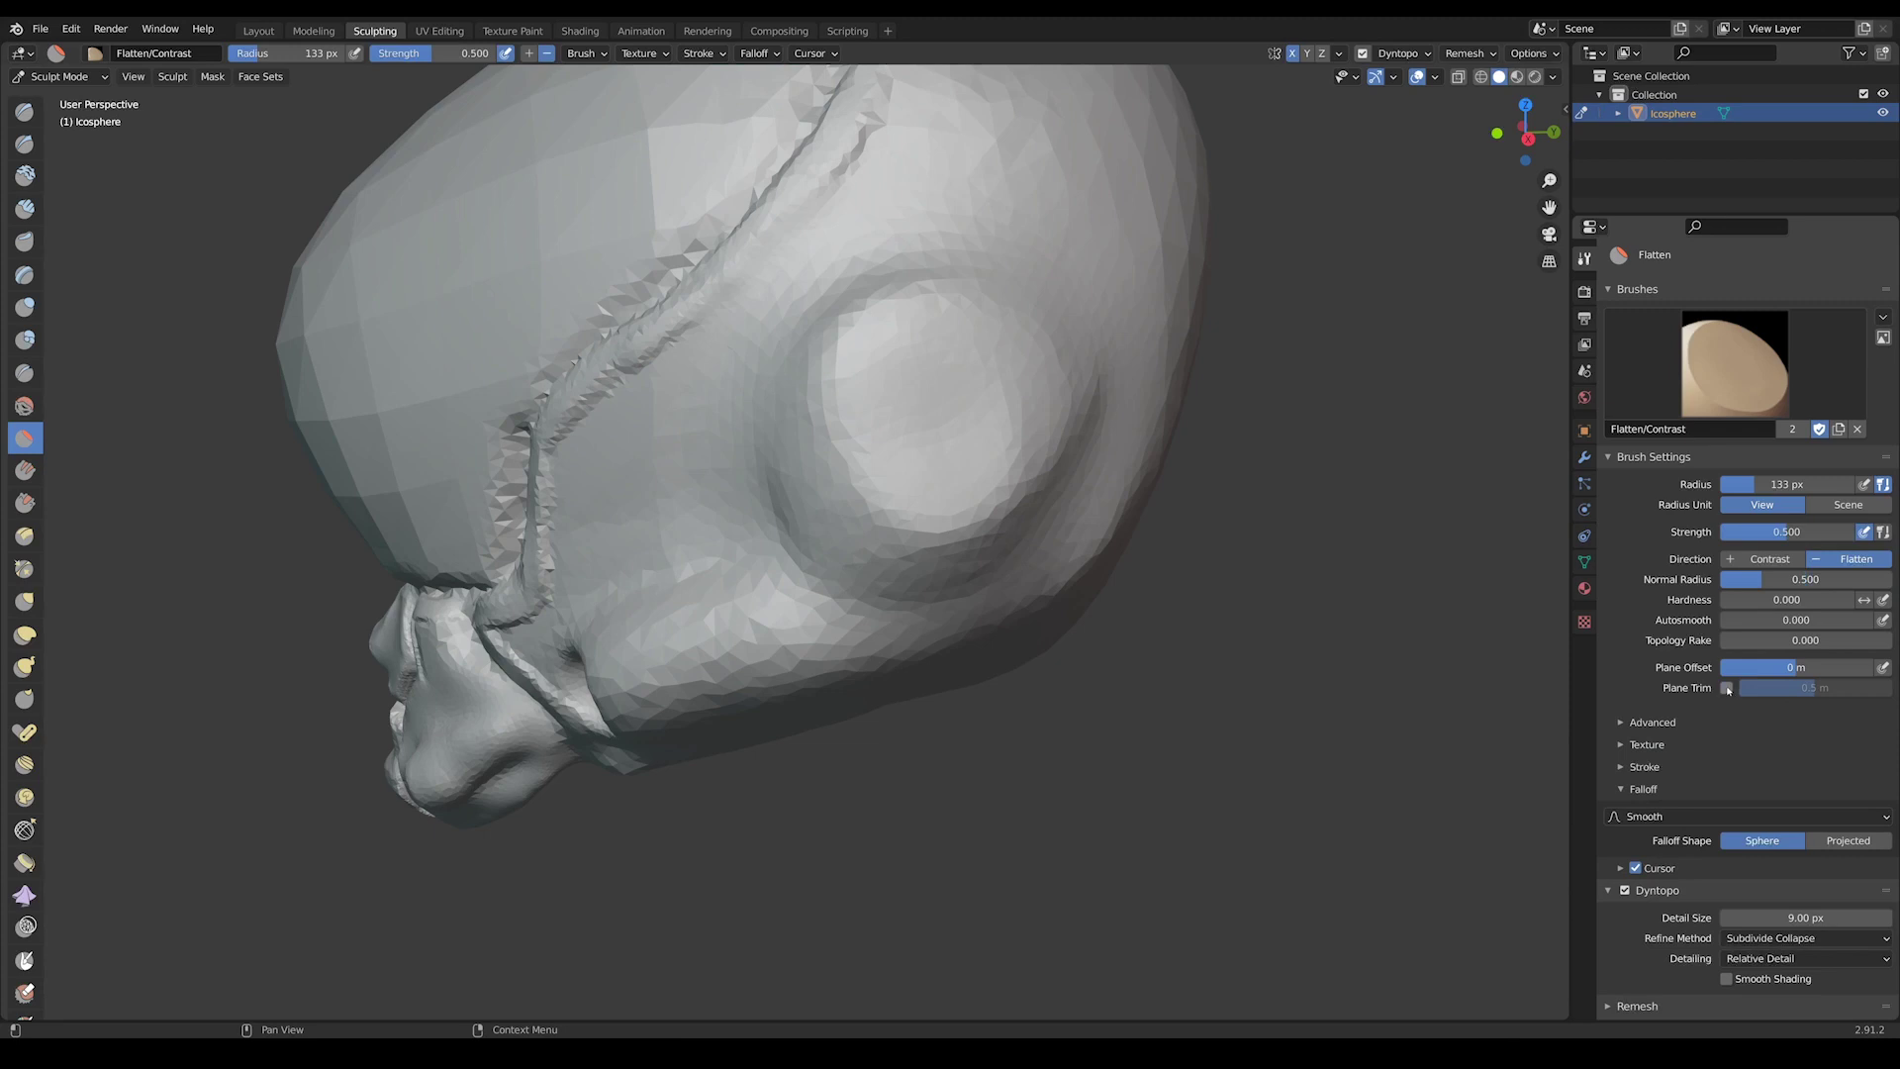
middle_click_drag(1039, 465, 890, 430)
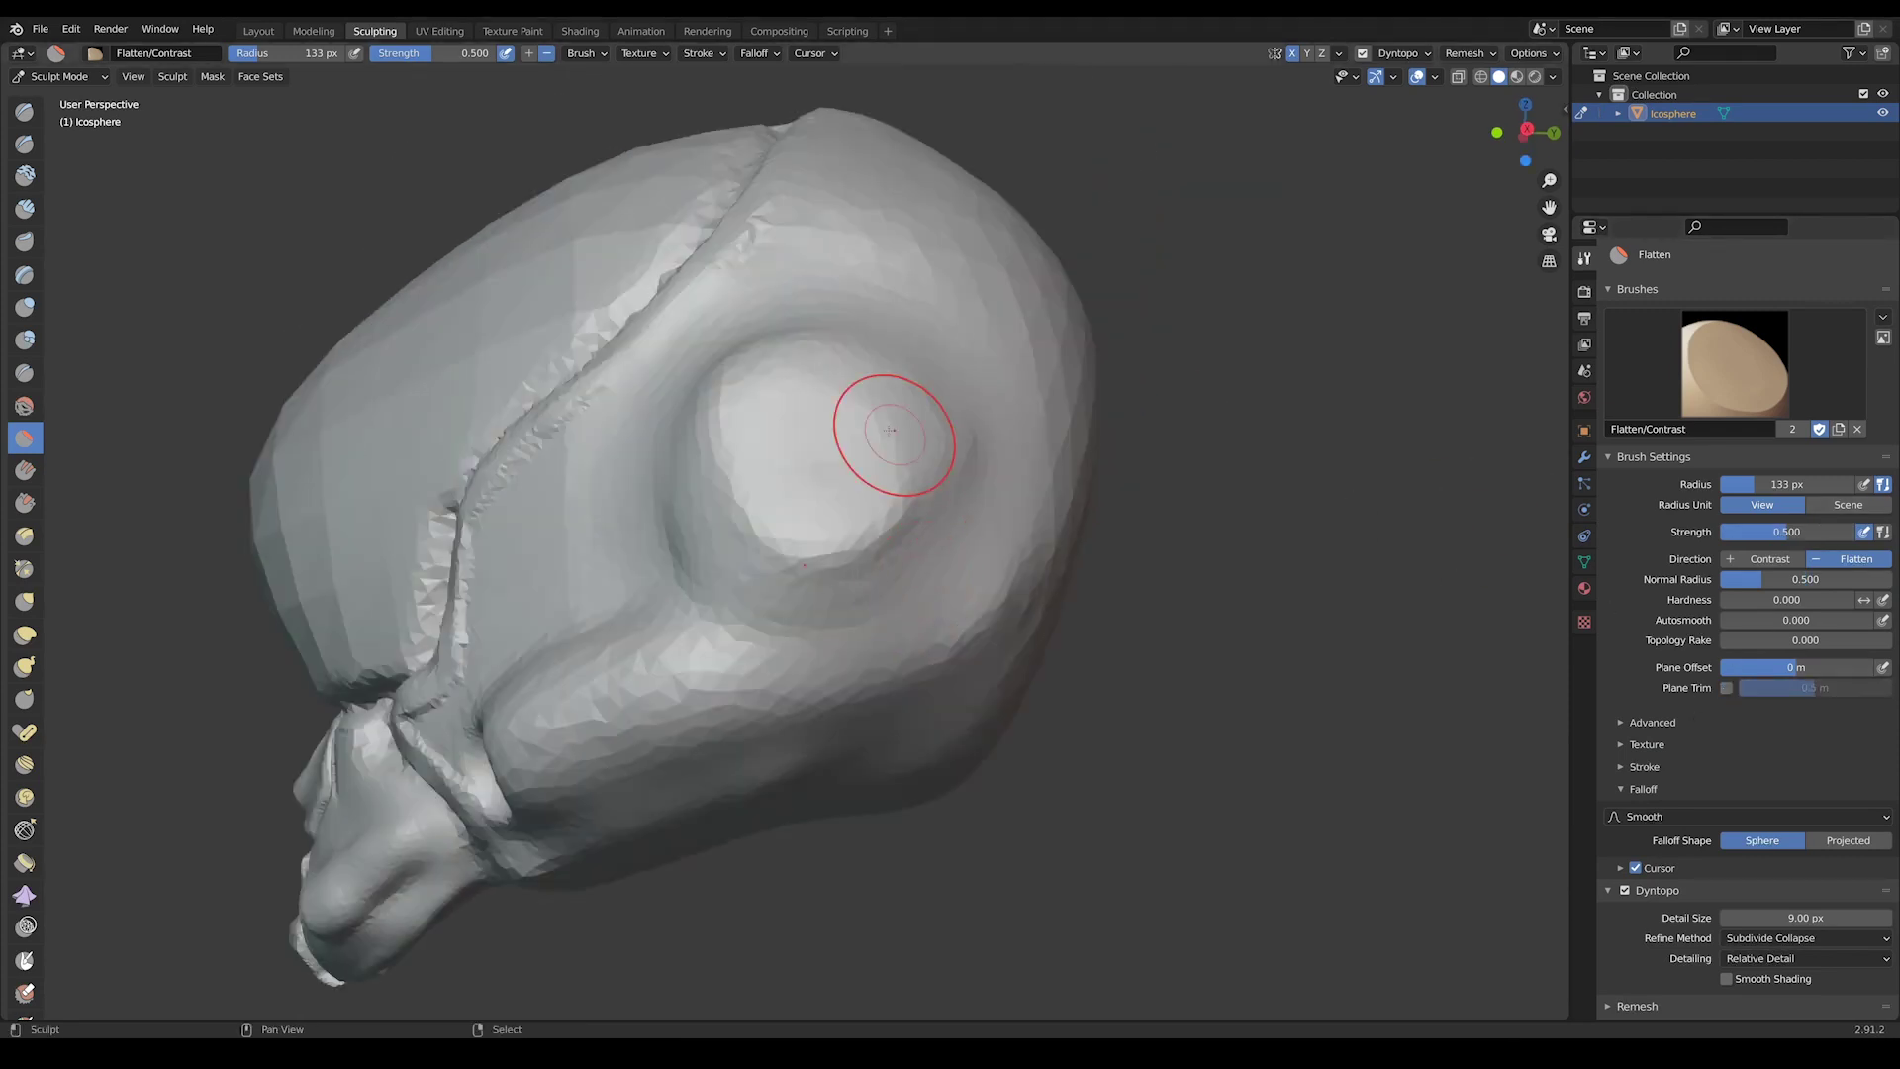
mouse_move(829, 492)
middle_mouse_down()
mouse_move(966, 539)
mouse_move(890, 581)
mouse_move(917, 500)
middle_mouse_up()
scroll(905, 535, "down", 4)
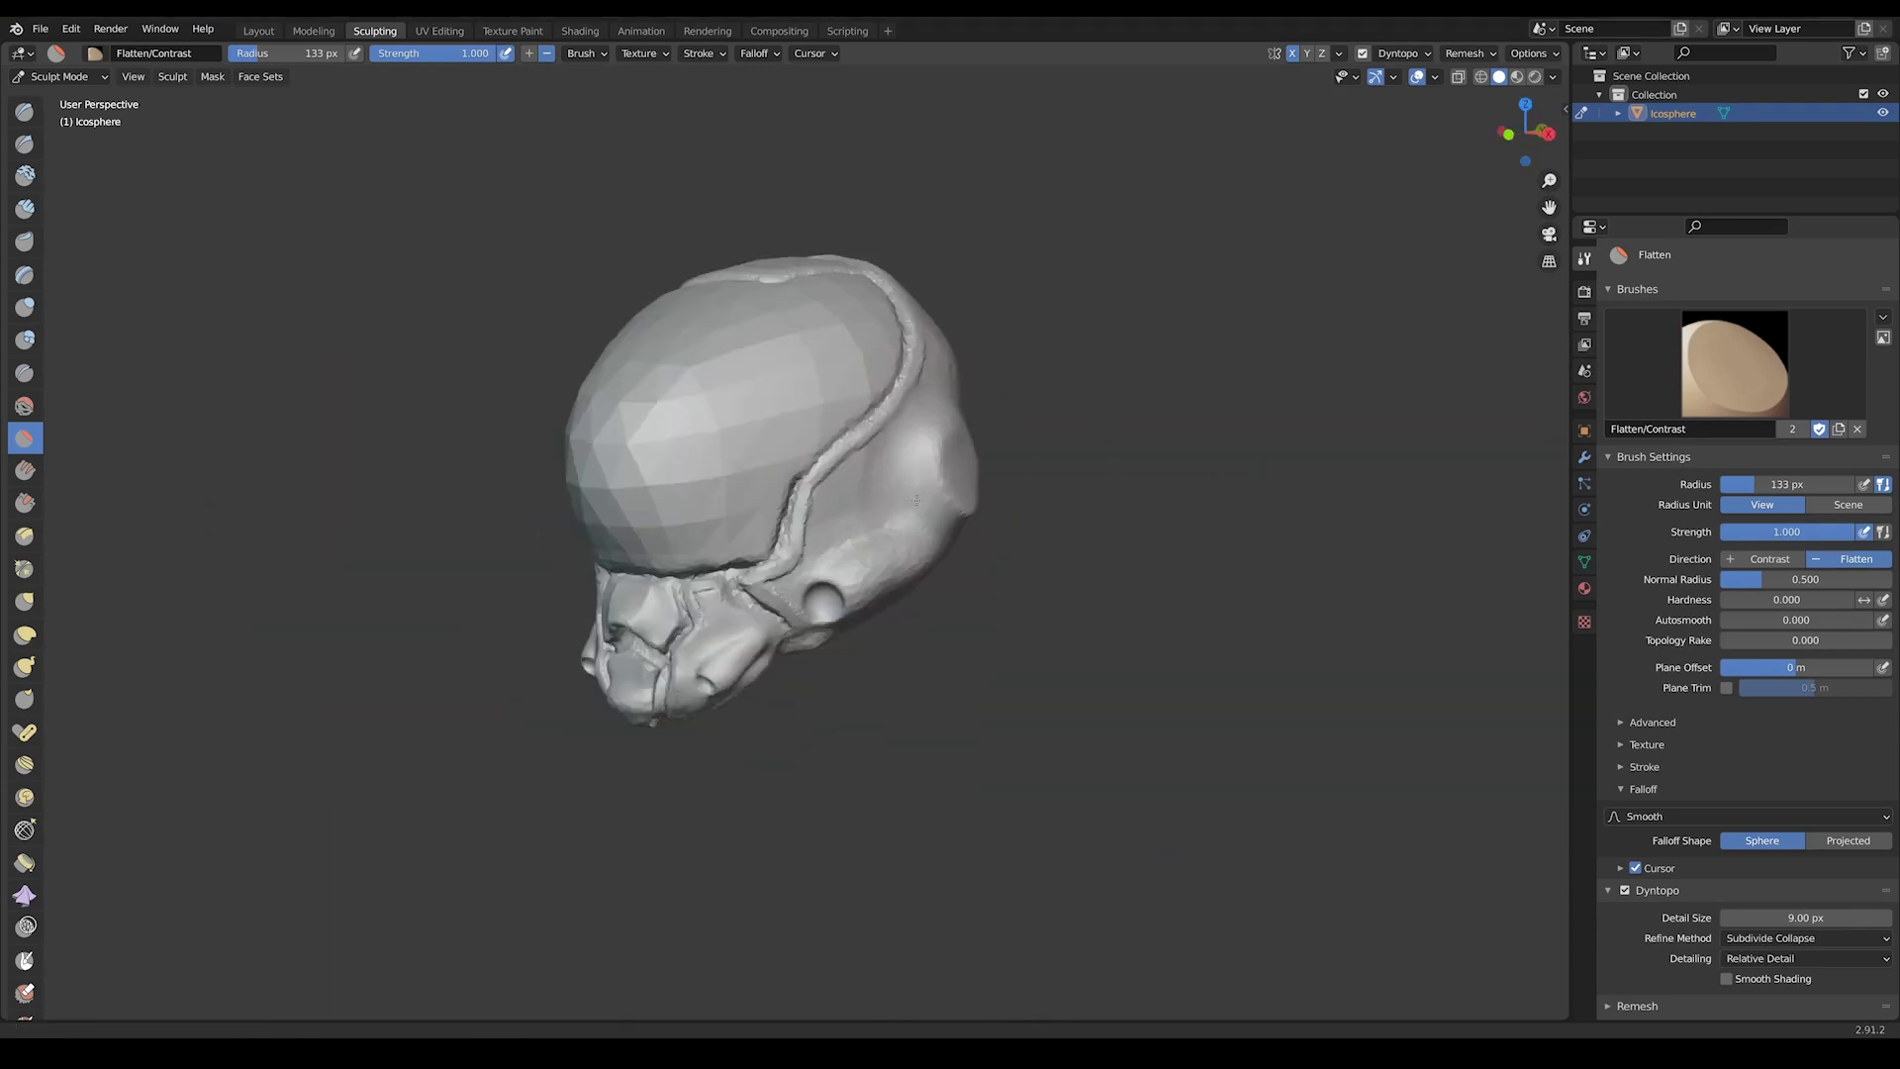
- Carve a stepped panel outline between the skull groove and the flattened mound with the Crease brush at 48 px radius and 0.920 strength
scroll(916, 500, "up", 4)
key("shift+c")
left_click(714, 404)
middle_click_drag(714, 403, 792, 356)
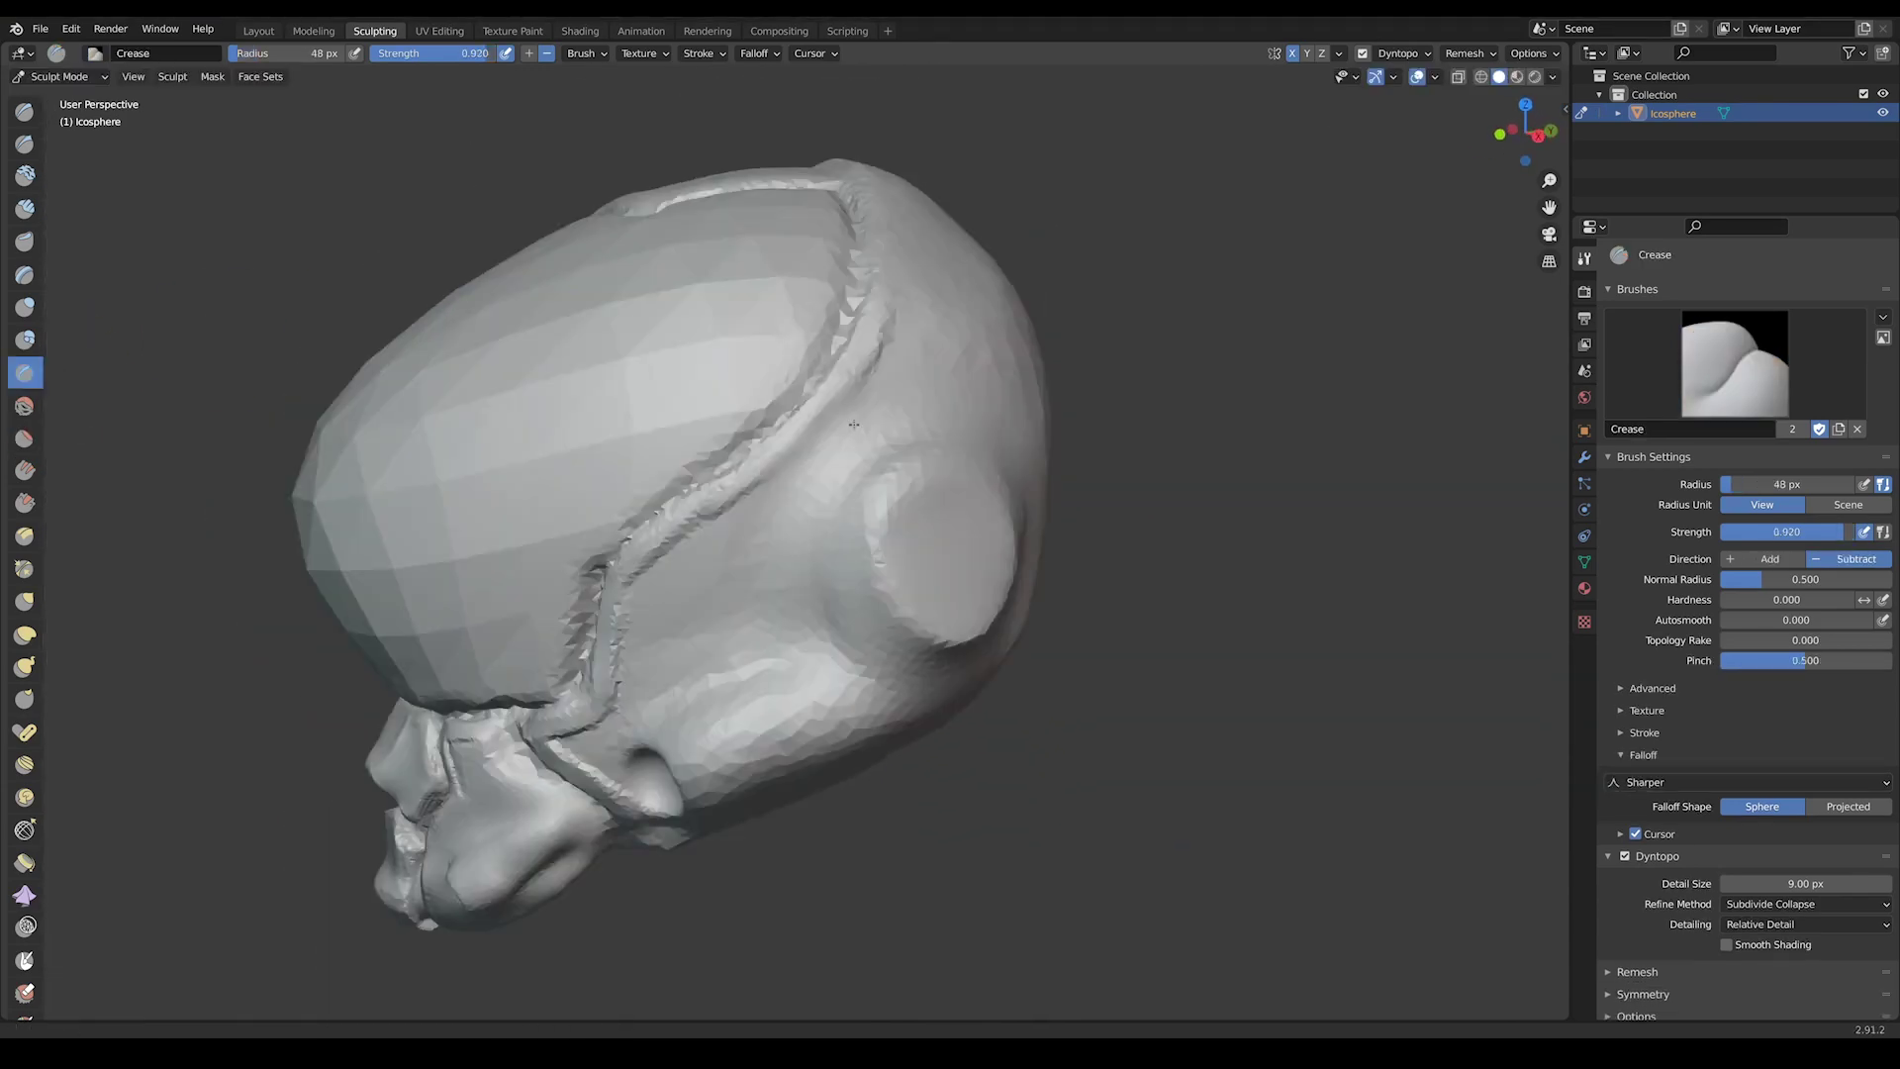
scroll(792, 356, "up", 5)
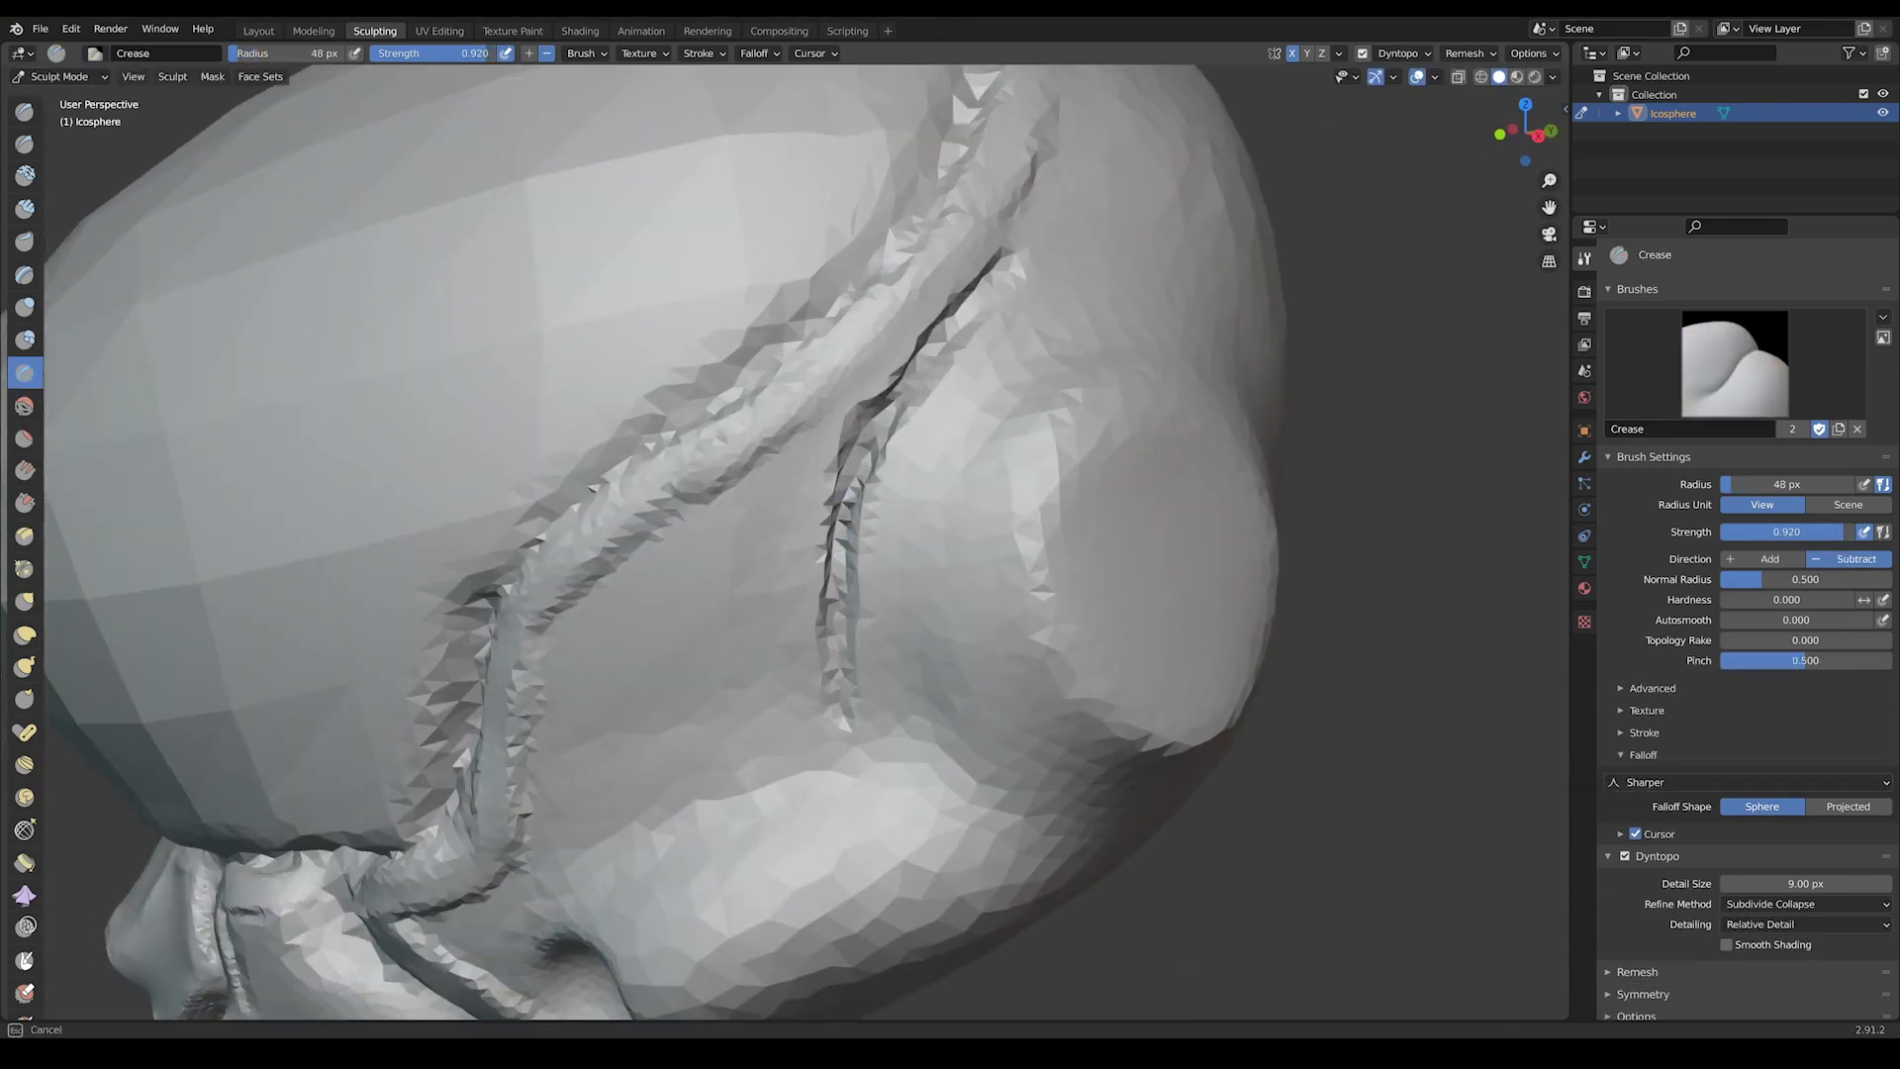
middle_click_drag(791, 356, 999, 381)
left_click_drag(999, 381, 696, 494)
middle_click_drag(587, 396, 597, 618)
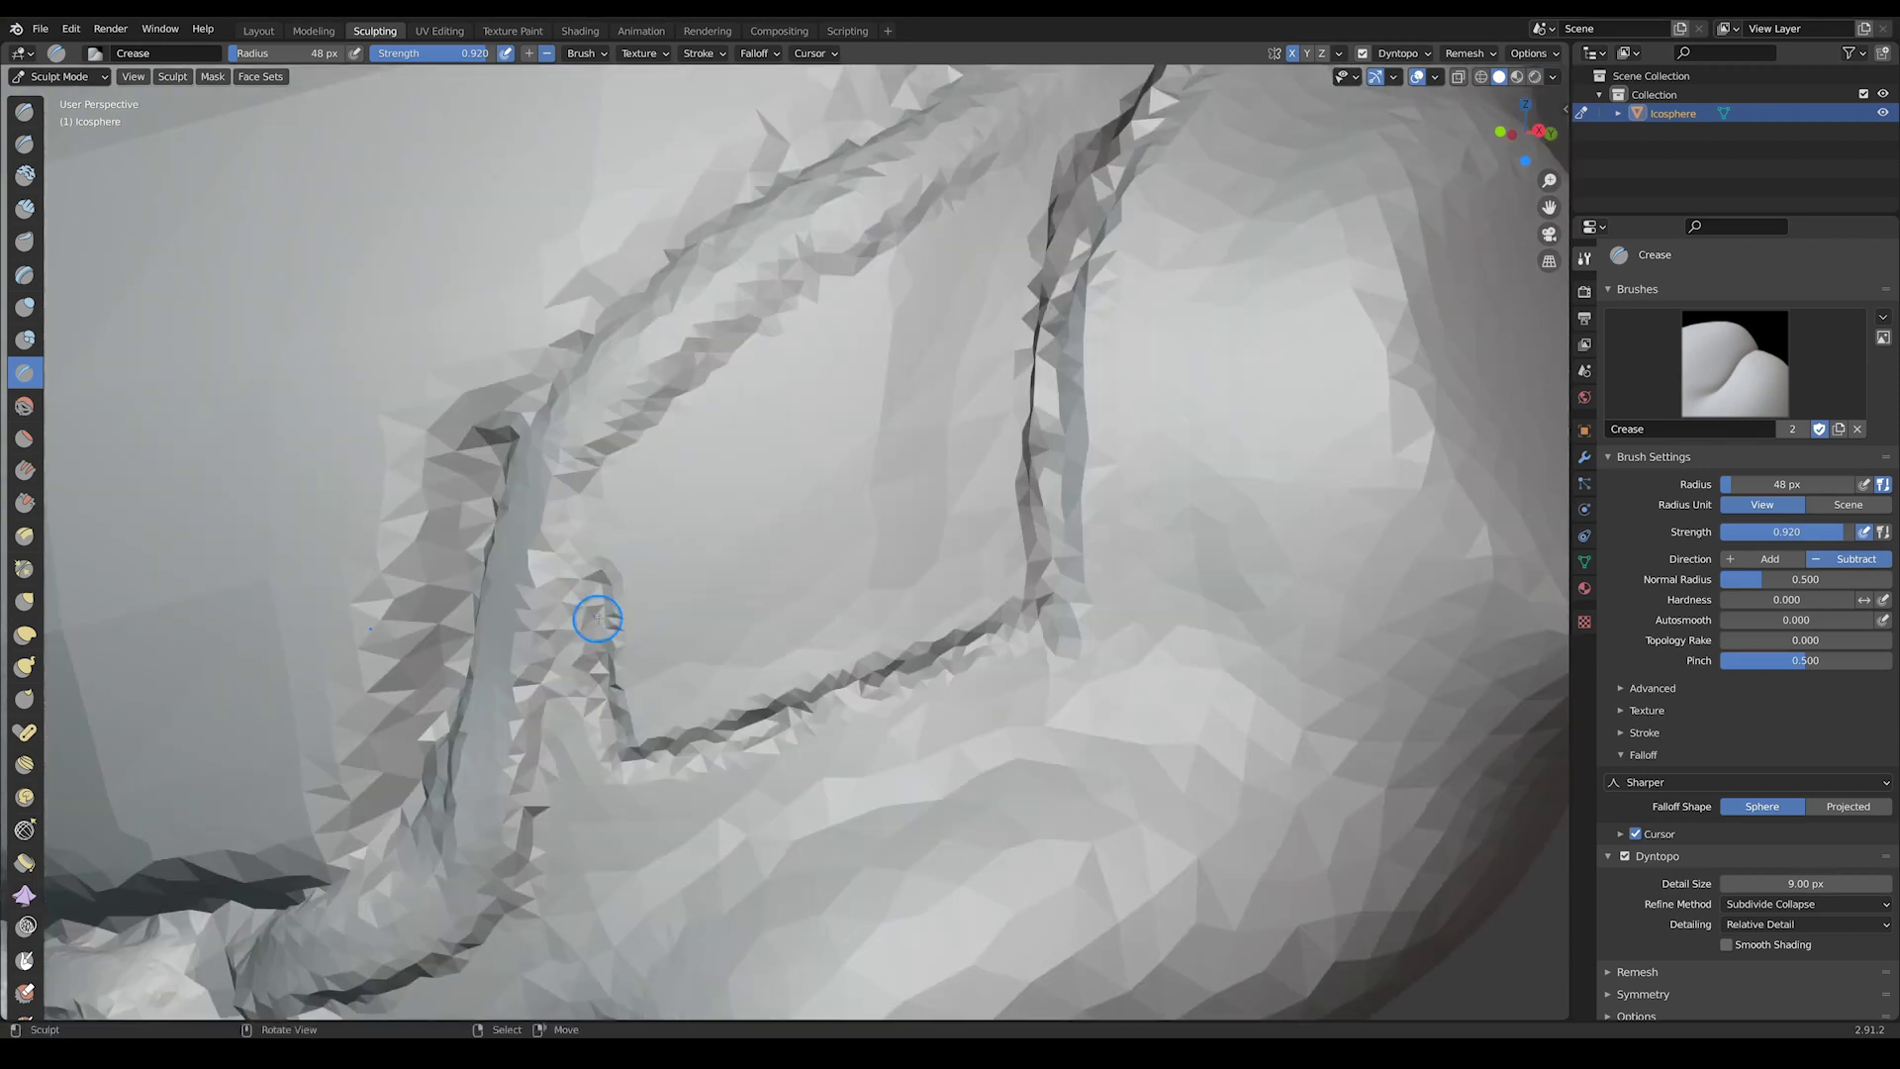
scroll(561, 601, "down", 8)
scroll(561, 601, "up", 7)
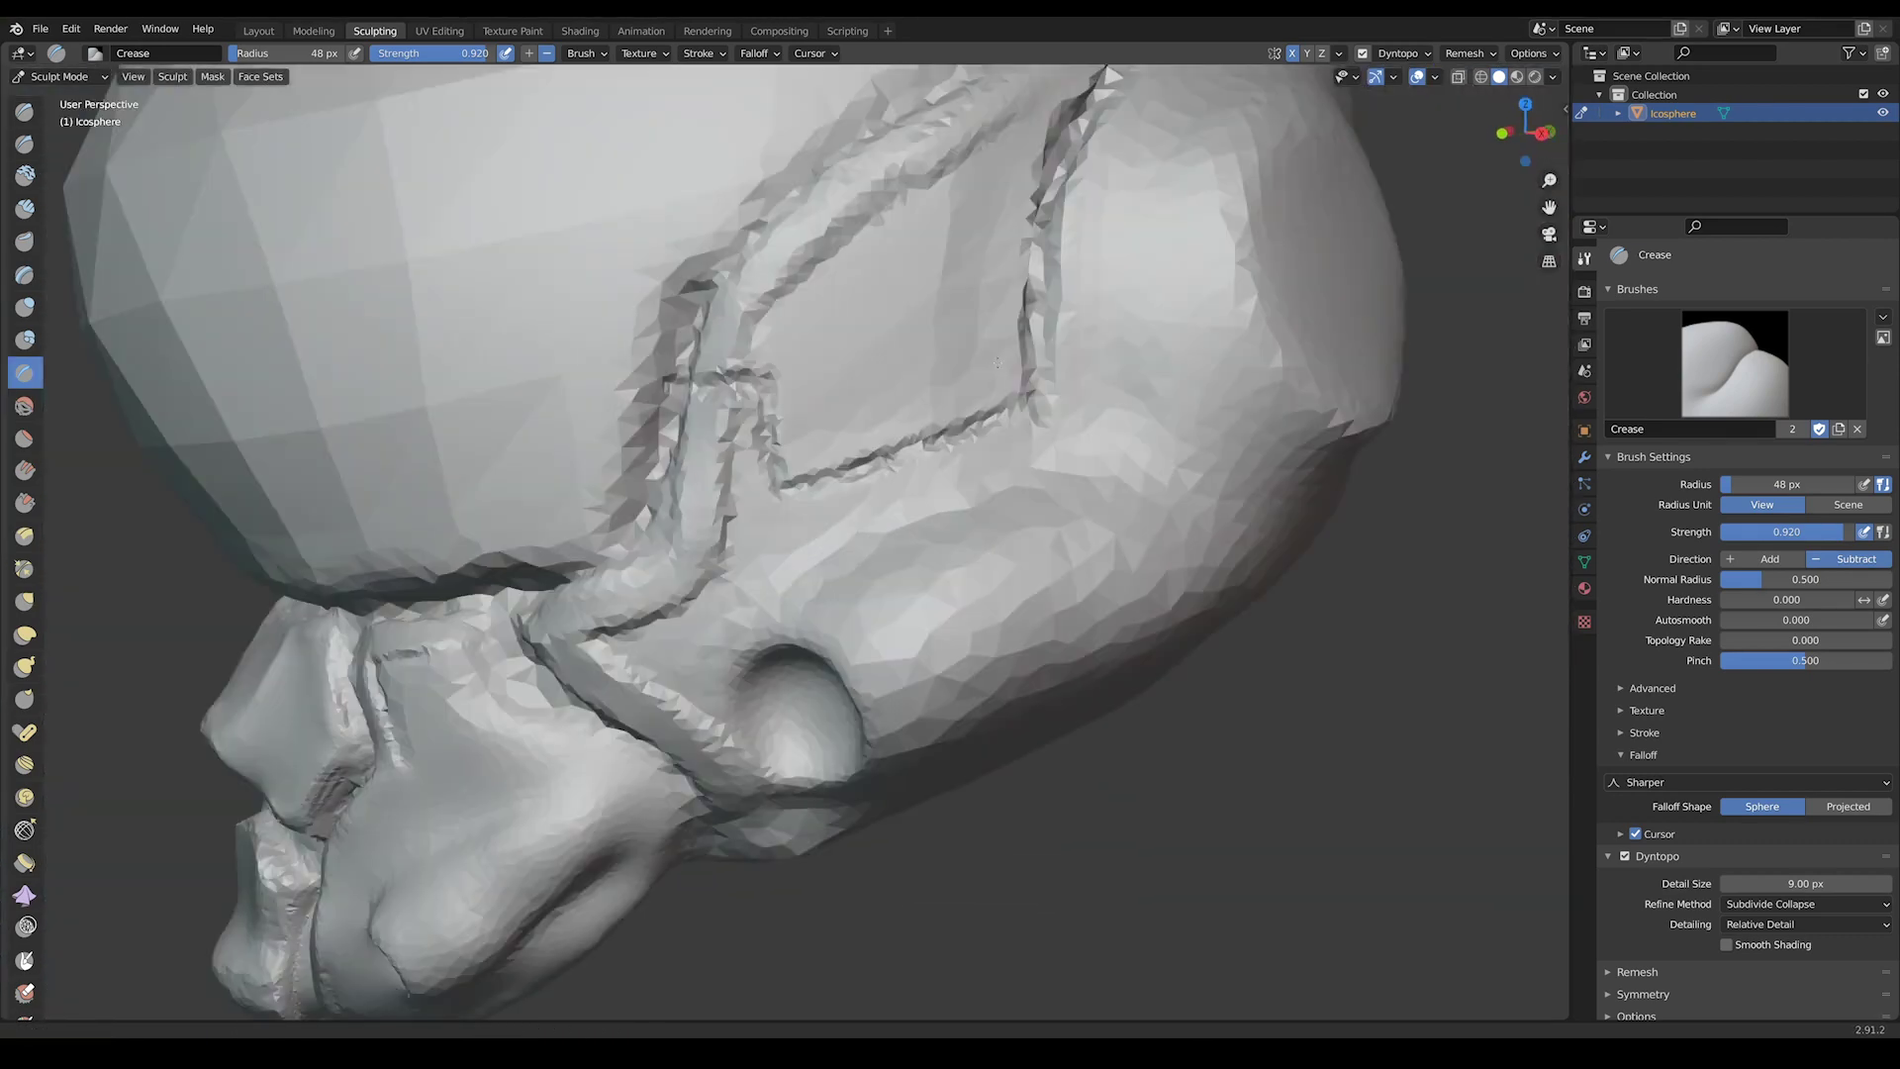
- Set the Dyntopo detail size to 6 px and sharpen the side panel's outline with the Crease brush
key("Return")
scroll(925, 568, "up", 5)
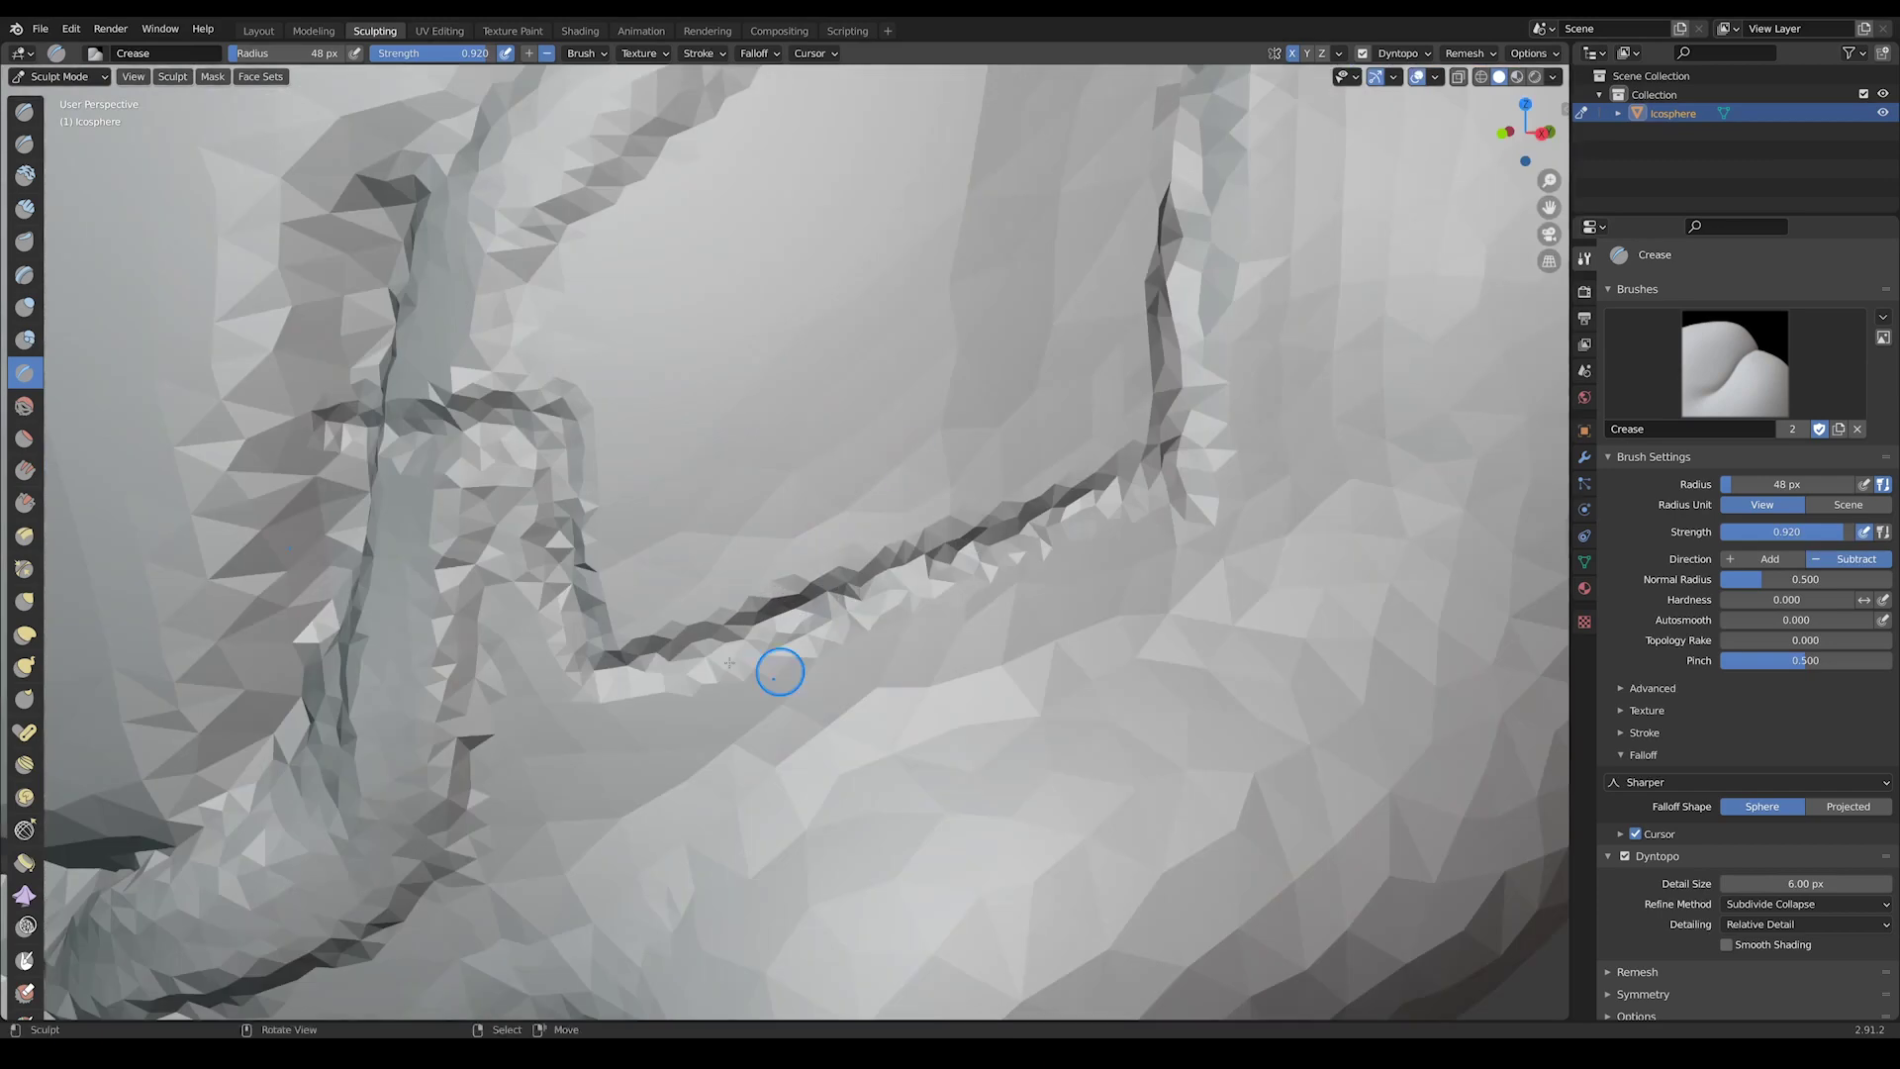
middle_click_drag(569, 509, 826, 210)
scroll(825, 210, "down", 8)
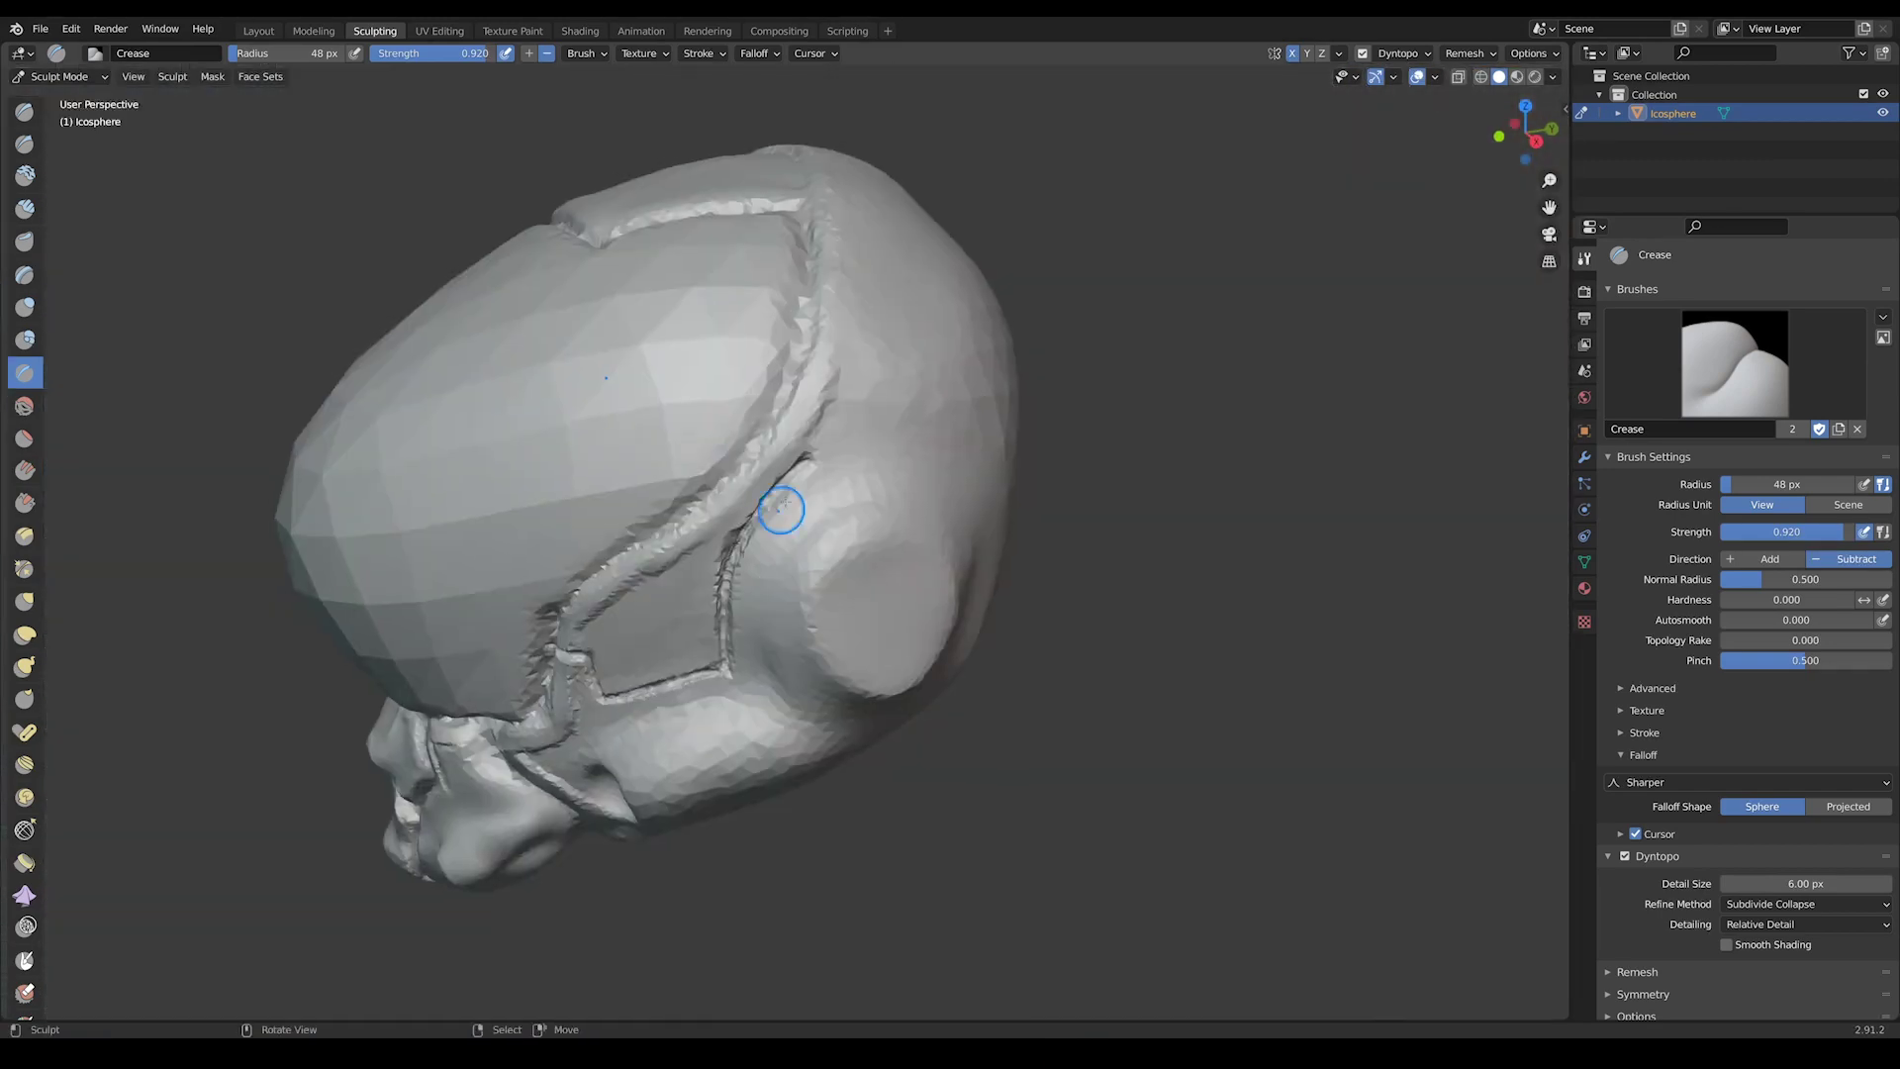
- Deepen the seams around the nose plate and between the muzzle and cheek plates with the Crease brush
scroll(607, 683, "up", 5)
middle_click_drag(607, 682, 693, 653)
mouse_move(837, 384)
middle_mouse_down()
mouse_move(912, 323)
mouse_move(1069, 271)
mouse_move(533, 478)
middle_mouse_up()
mouse_move(1010, 457)
middle_mouse_down()
mouse_move(661, 658)
mouse_move(904, 407)
mouse_move(693, 495)
middle_mouse_up()
middle_click_drag(928, 735, 891, 445)
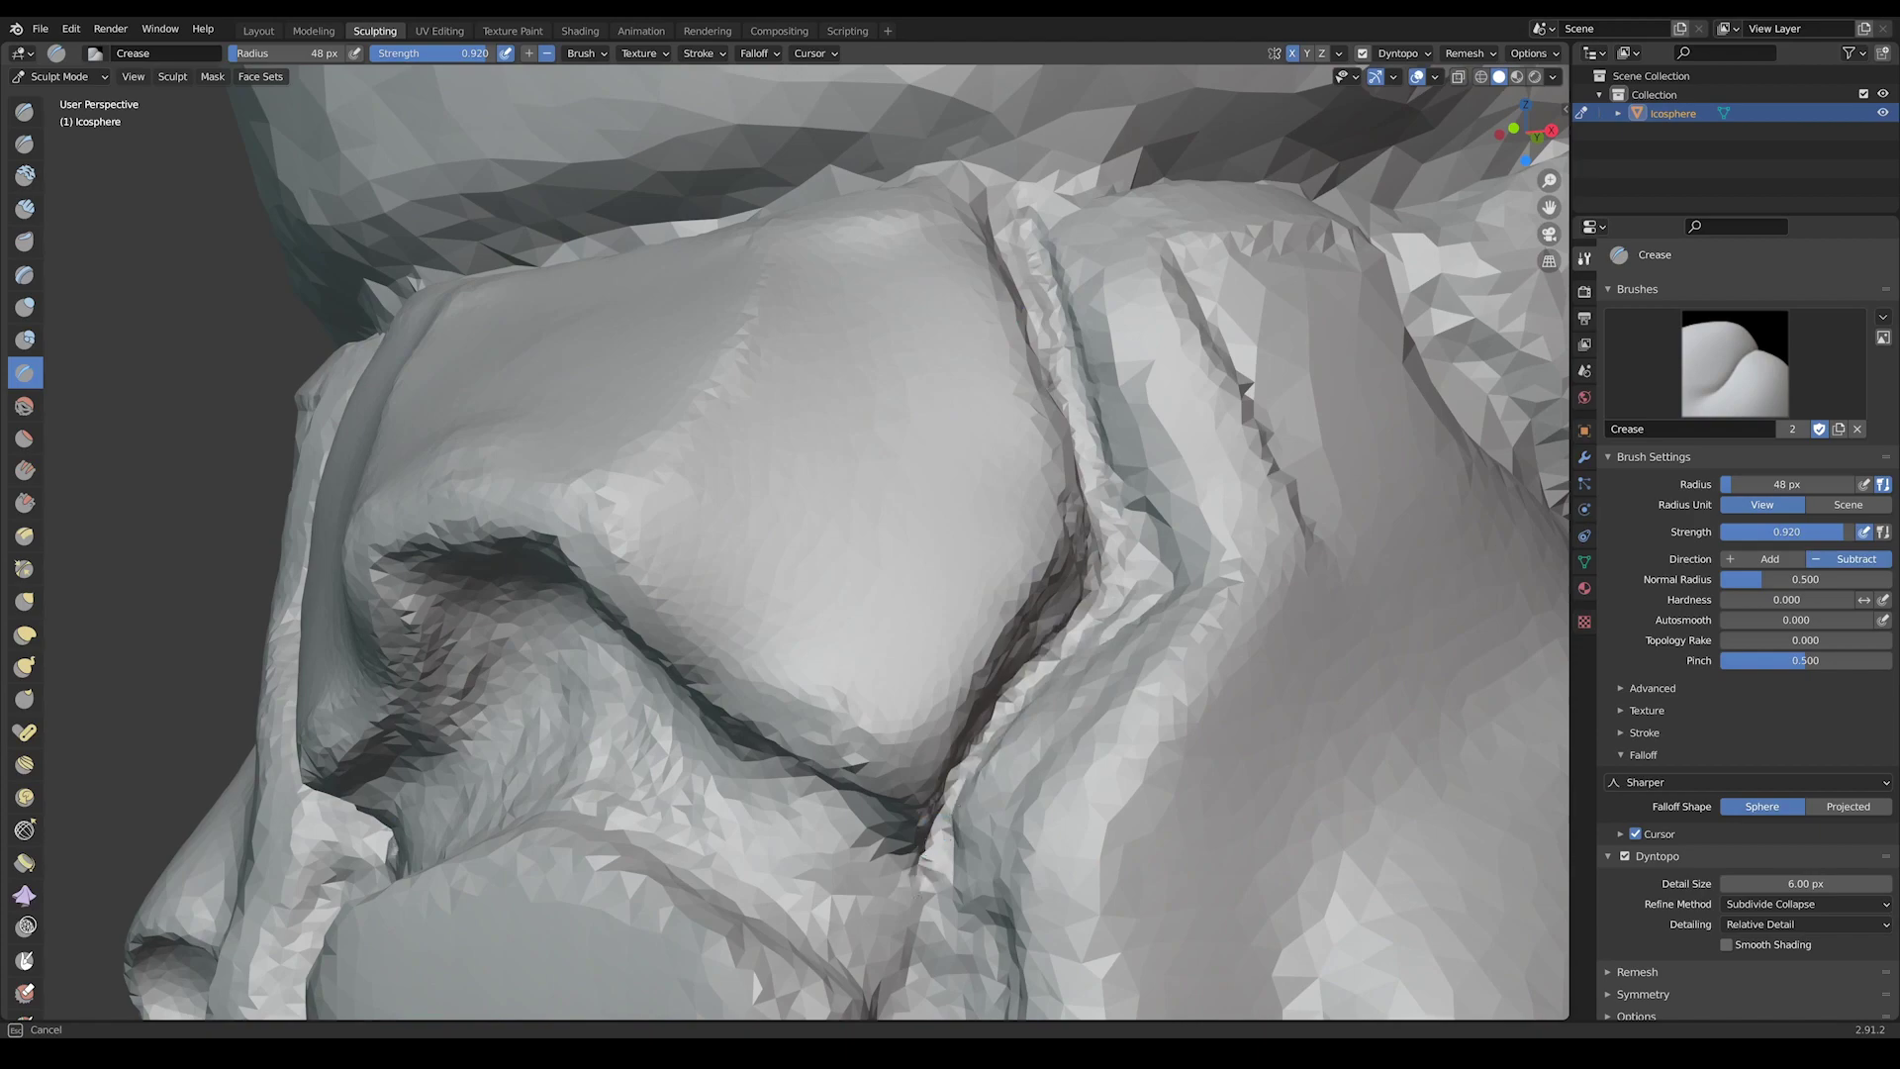
middle_click_drag(929, 755, 891, 842)
mouse_move(893, 425)
middle_mouse_down()
mouse_move(1041, 352)
mouse_move(1041, 297)
middle_mouse_up()
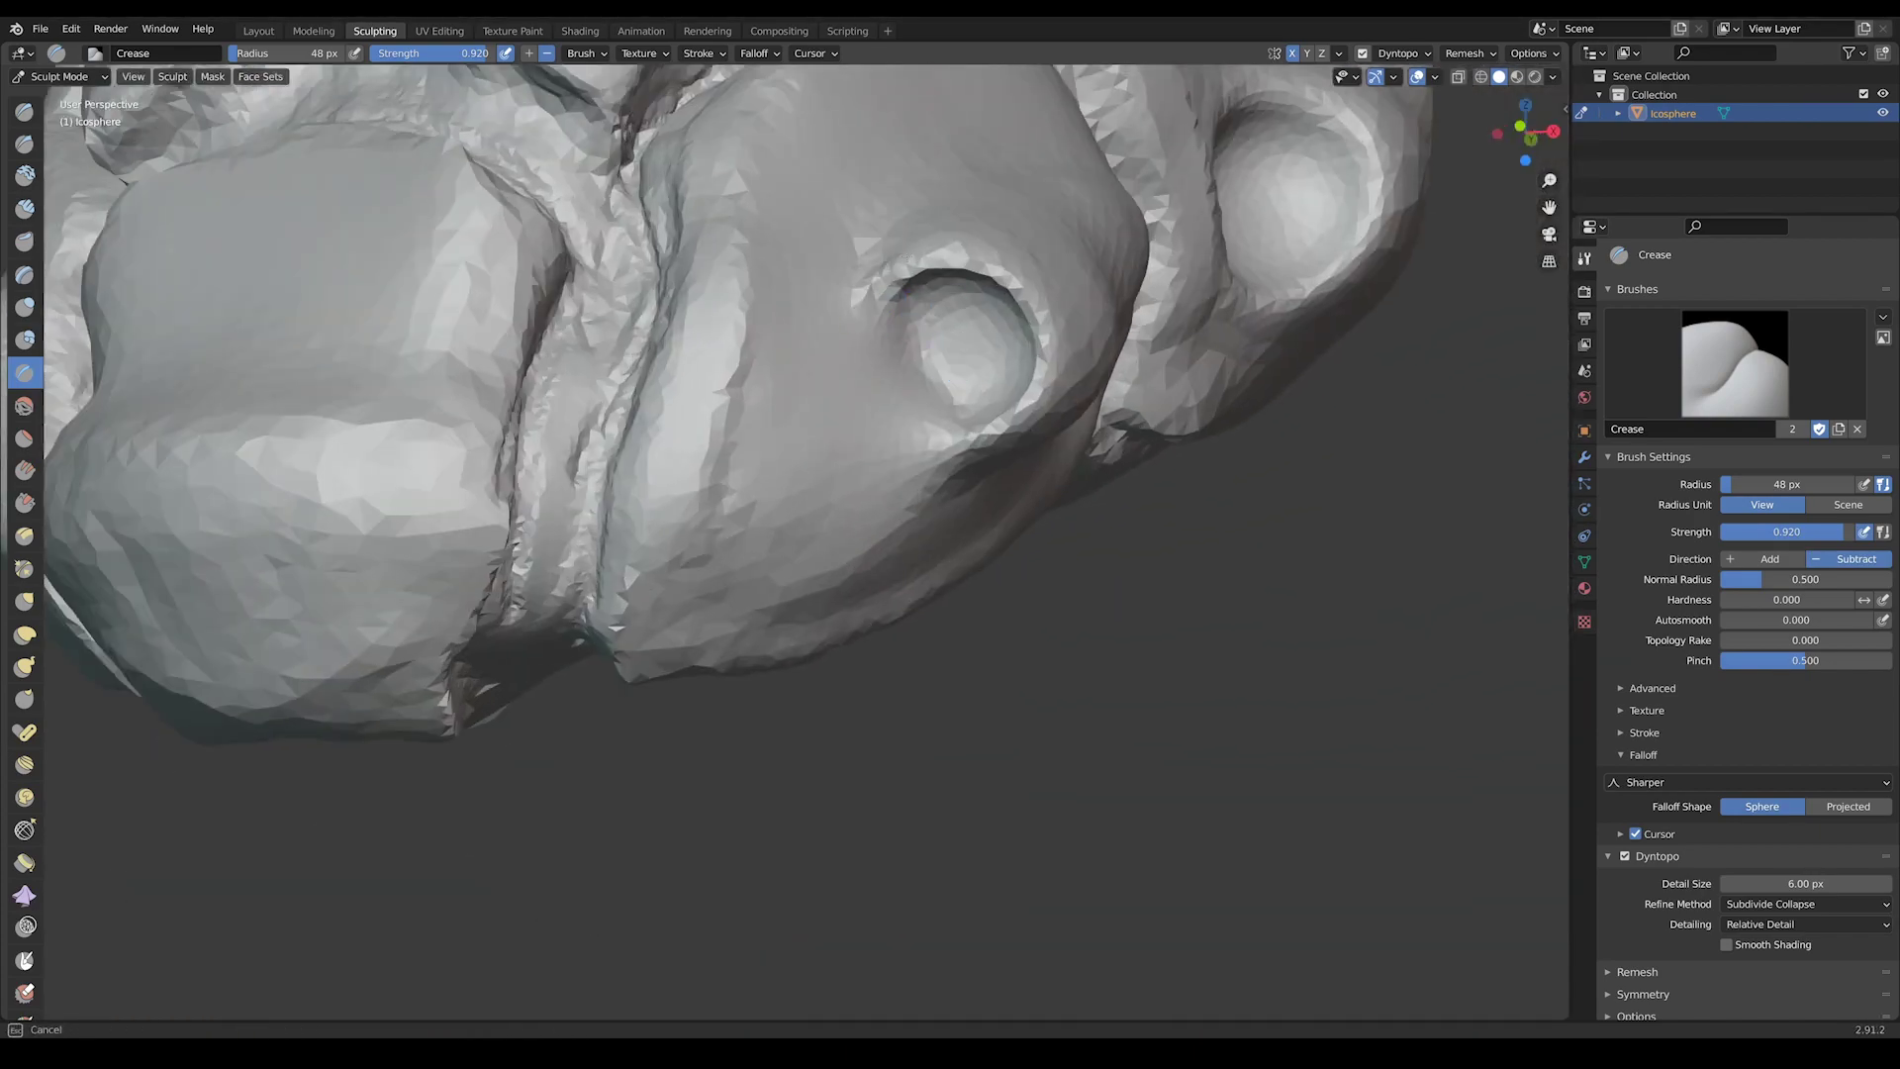
middle_click_drag(995, 454, 1000, 376)
- Sharpen the seam beneath the skull dome and the grooves running down to the cheek with the Crease brush
mouse_move(822, 342)
middle_mouse_down()
mouse_move(828, 234)
mouse_move(457, 537)
middle_mouse_up()
middle_click_drag(569, 427, 638, 356)
middle_click_drag(1014, 346, 740, 544)
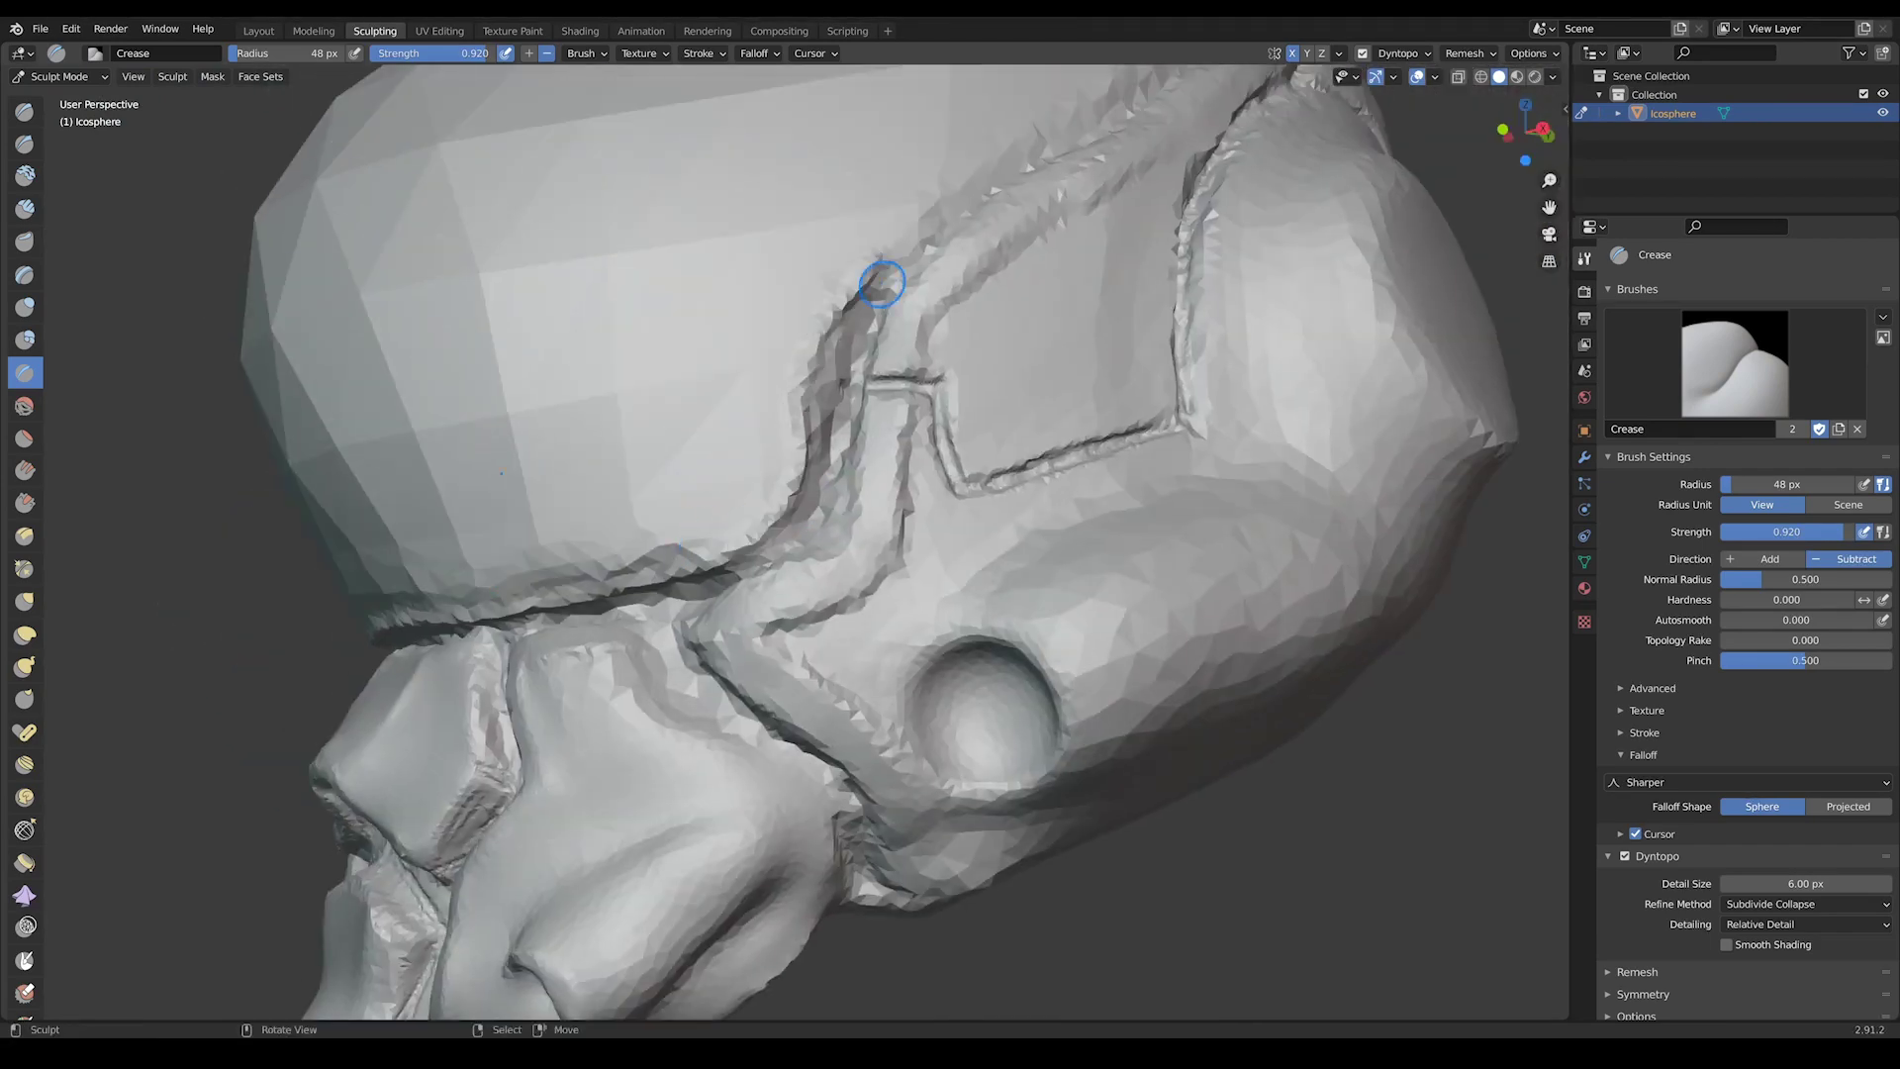
mouse_move(950, 515)
middle_mouse_down("ctrl")
mouse_move(968, 425)
mouse_move(890, 465)
middle_mouse_up("ctrl")
middle_click_drag(1190, 428, 1126, 378)
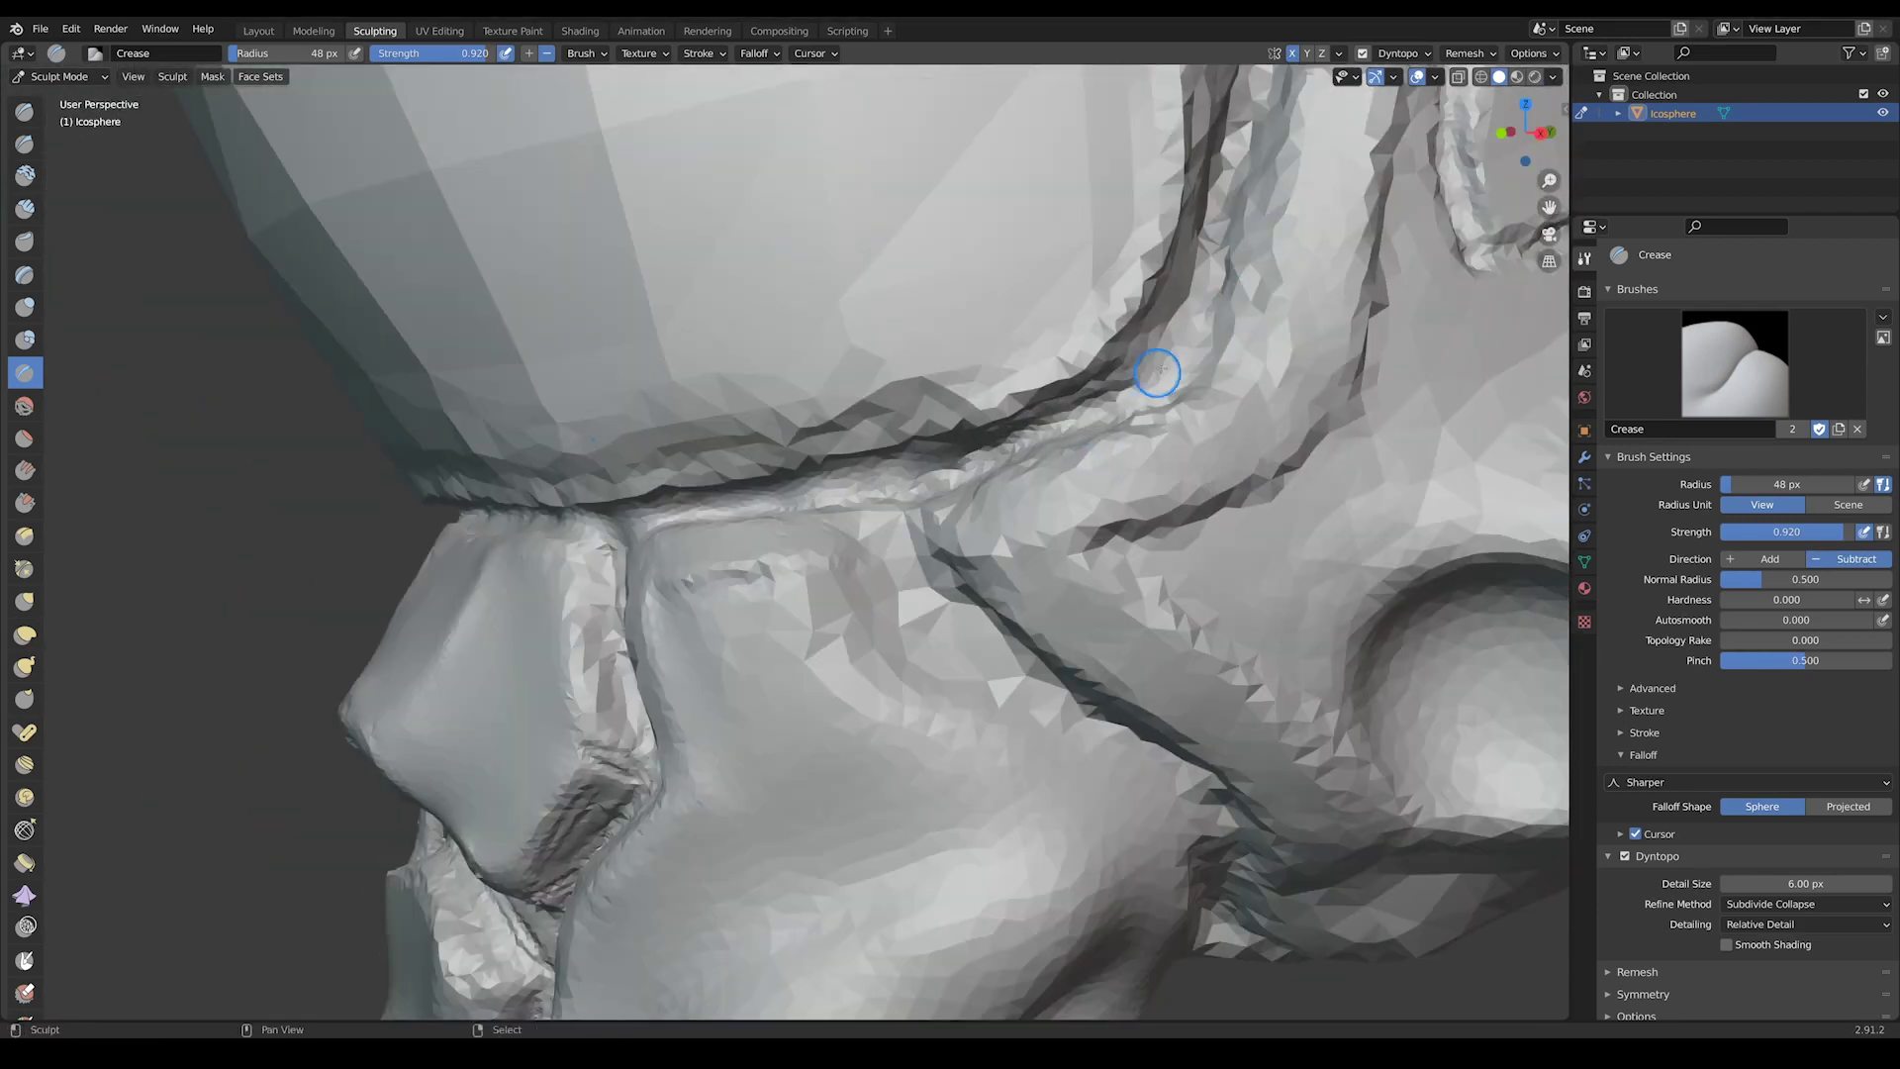
scroll(1157, 372, "down", 5)
middle_click_drag(992, 271, 1000, 198, "ctrl")
mouse_move(641, 606)
middle_mouse_down()
mouse_move(881, 769)
mouse_move(920, 732)
middle_mouse_up()
scroll(792, 534, "down", 6)
- Build a raised rim around the rear cheek's round hollow with Clay Strips at 102 px radius and 0.600 strength
scroll(792, 534, "up", 5)
key("c")
mouse_move(792, 534)
middle_mouse_down()
mouse_move(831, 554)
mouse_move(818, 492)
mouse_move(836, 496)
mouse_move(925, 569)
middle_mouse_up()
scroll(935, 403, "up", 4)
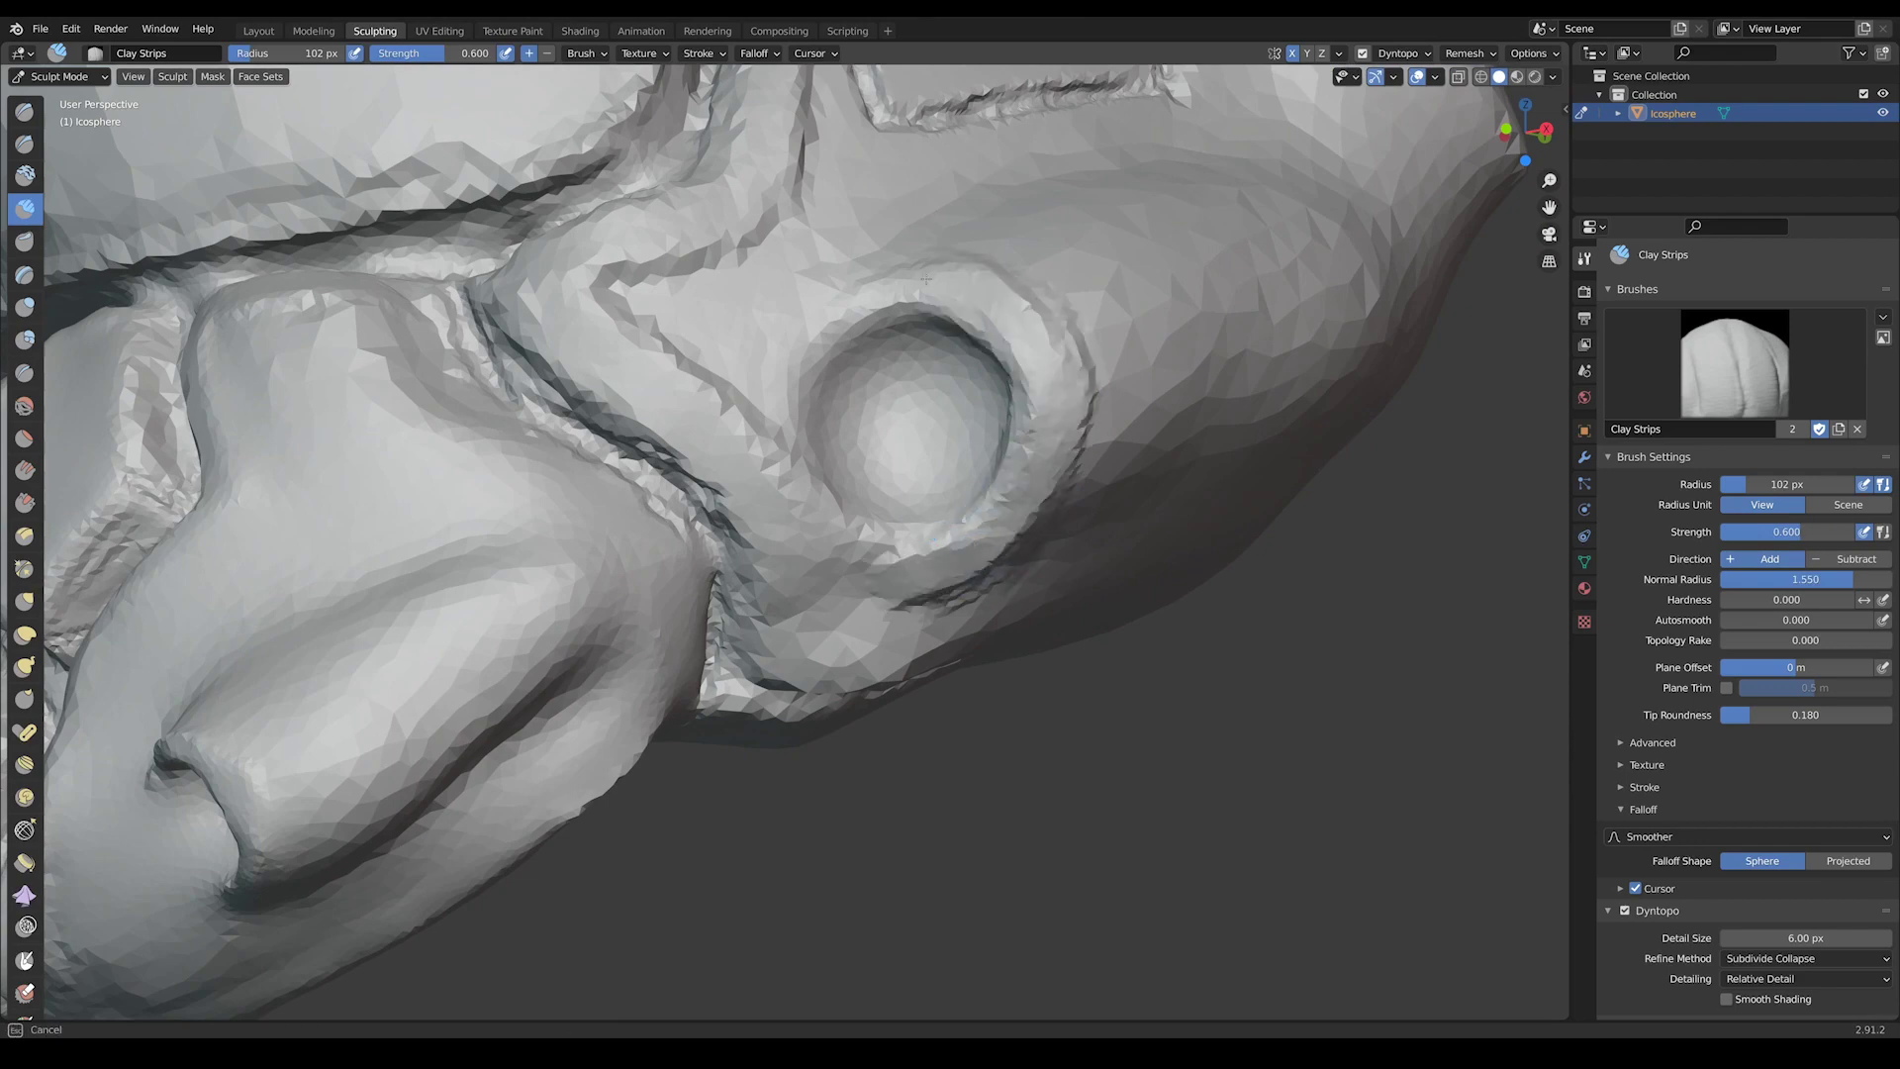
- Sculpt a raised ring on the flattened mound and a curved border around its rear side with Clay Strips
scroll(999, 316, "down", 6)
middle_click_drag(1000, 317, 861, 540)
scroll(841, 530, "up", 6)
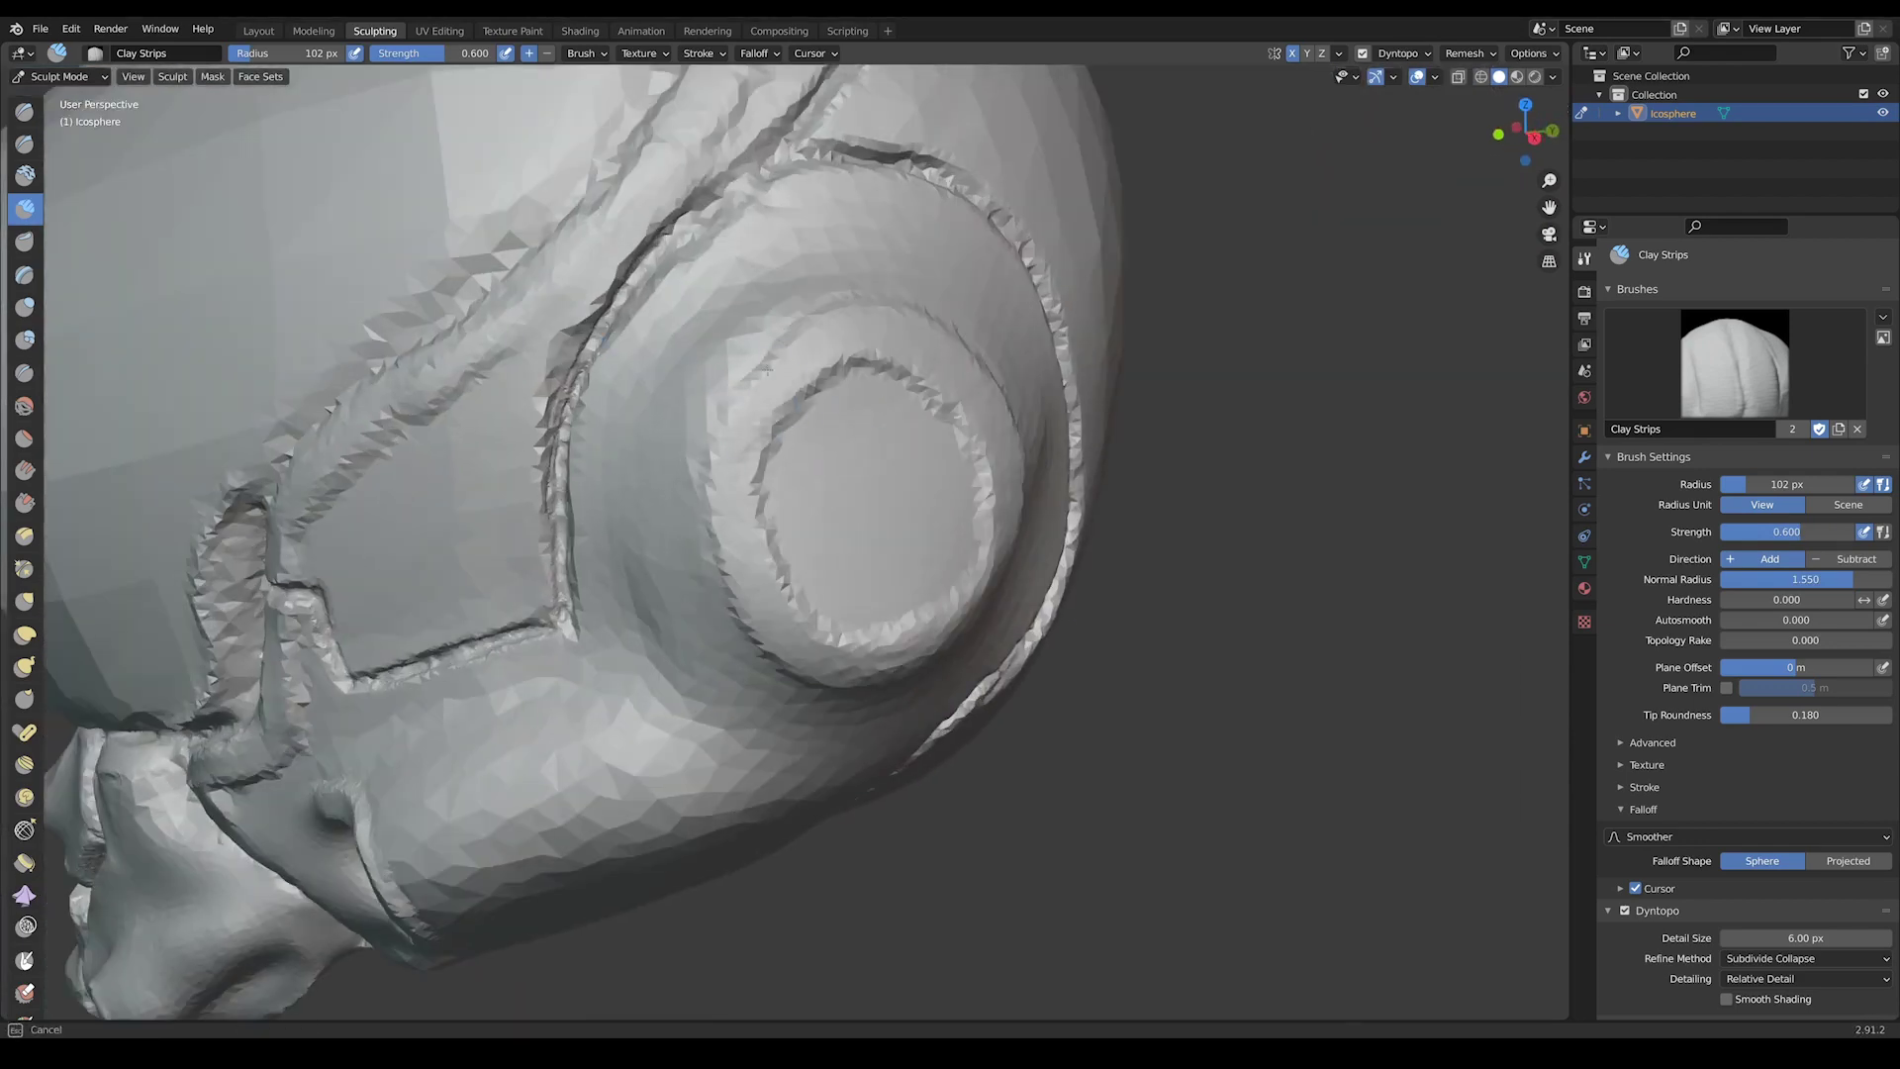
- Sculpt two elongated bulges ending in round sockets on the skull's top panel with Inflate/Deflate at 256 px radius and 1.000 strength
scroll(767, 408, "down", 6)
mouse_move(933, 466)
middle_mouse_down()
mouse_move(1124, 390)
mouse_move(834, 546)
mouse_move(799, 344)
mouse_move(916, 339)
mouse_move(810, 322)
middle_mouse_up()
scroll(798, 345, "down", 3)
scroll(810, 322, "up", 5)
key("i")
left_click(440, 482)
left_click_drag(829, 641, 866, 649)
mouse_move(900, 557)
left_mouse_down()
mouse_move(980, 406)
mouse_move(772, 732)
left_mouse_up()
middle_click_drag(950, 336, 693, 594)
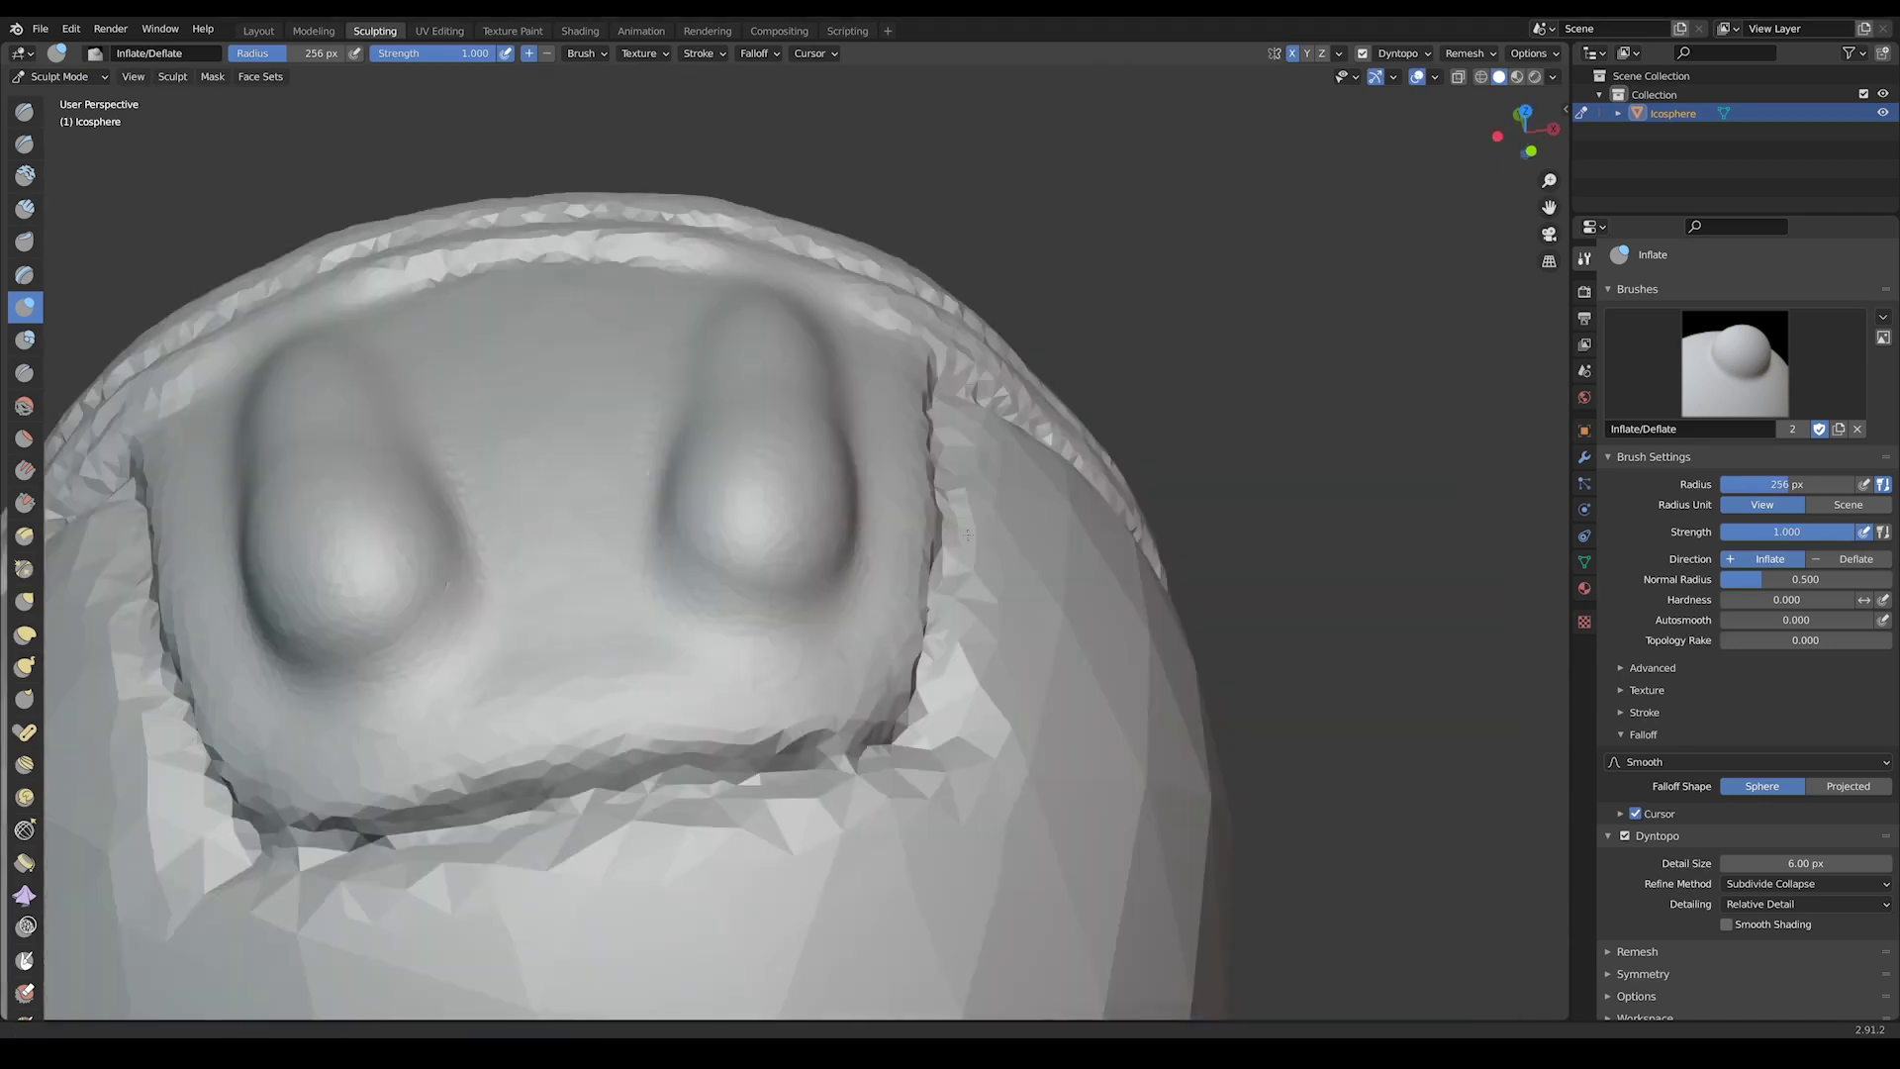
scroll(693, 594, "up", 4)
left_click_drag(535, 692, 616, 706)
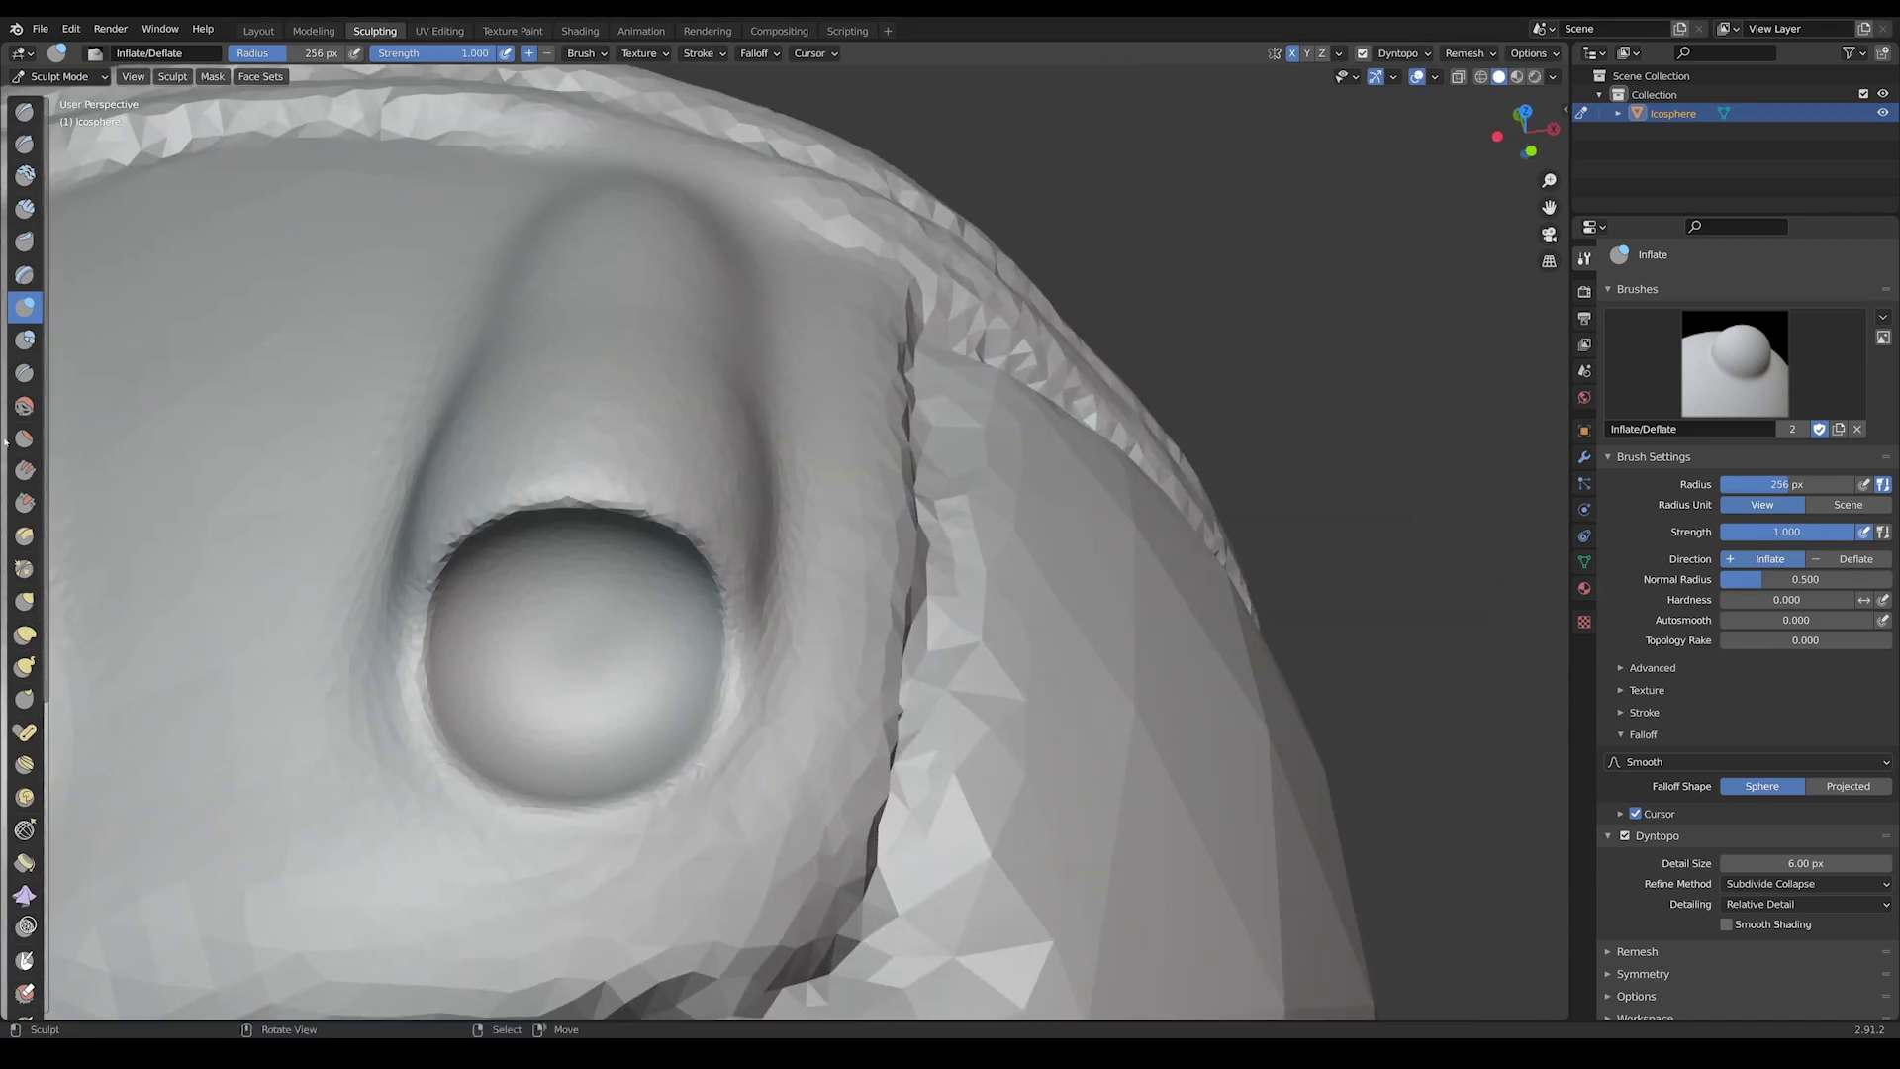
- Add rims around the top panel's round sockets and a raised border along the panel edge with Clay Strips at 132 px radius
middle_click_drag(5, 442, 169, 287, "shift")
key("c")
scroll(884, 473, "down", 3)
middle_click_drag(883, 473, 666, 466)
scroll(666, 466, "up", 5)
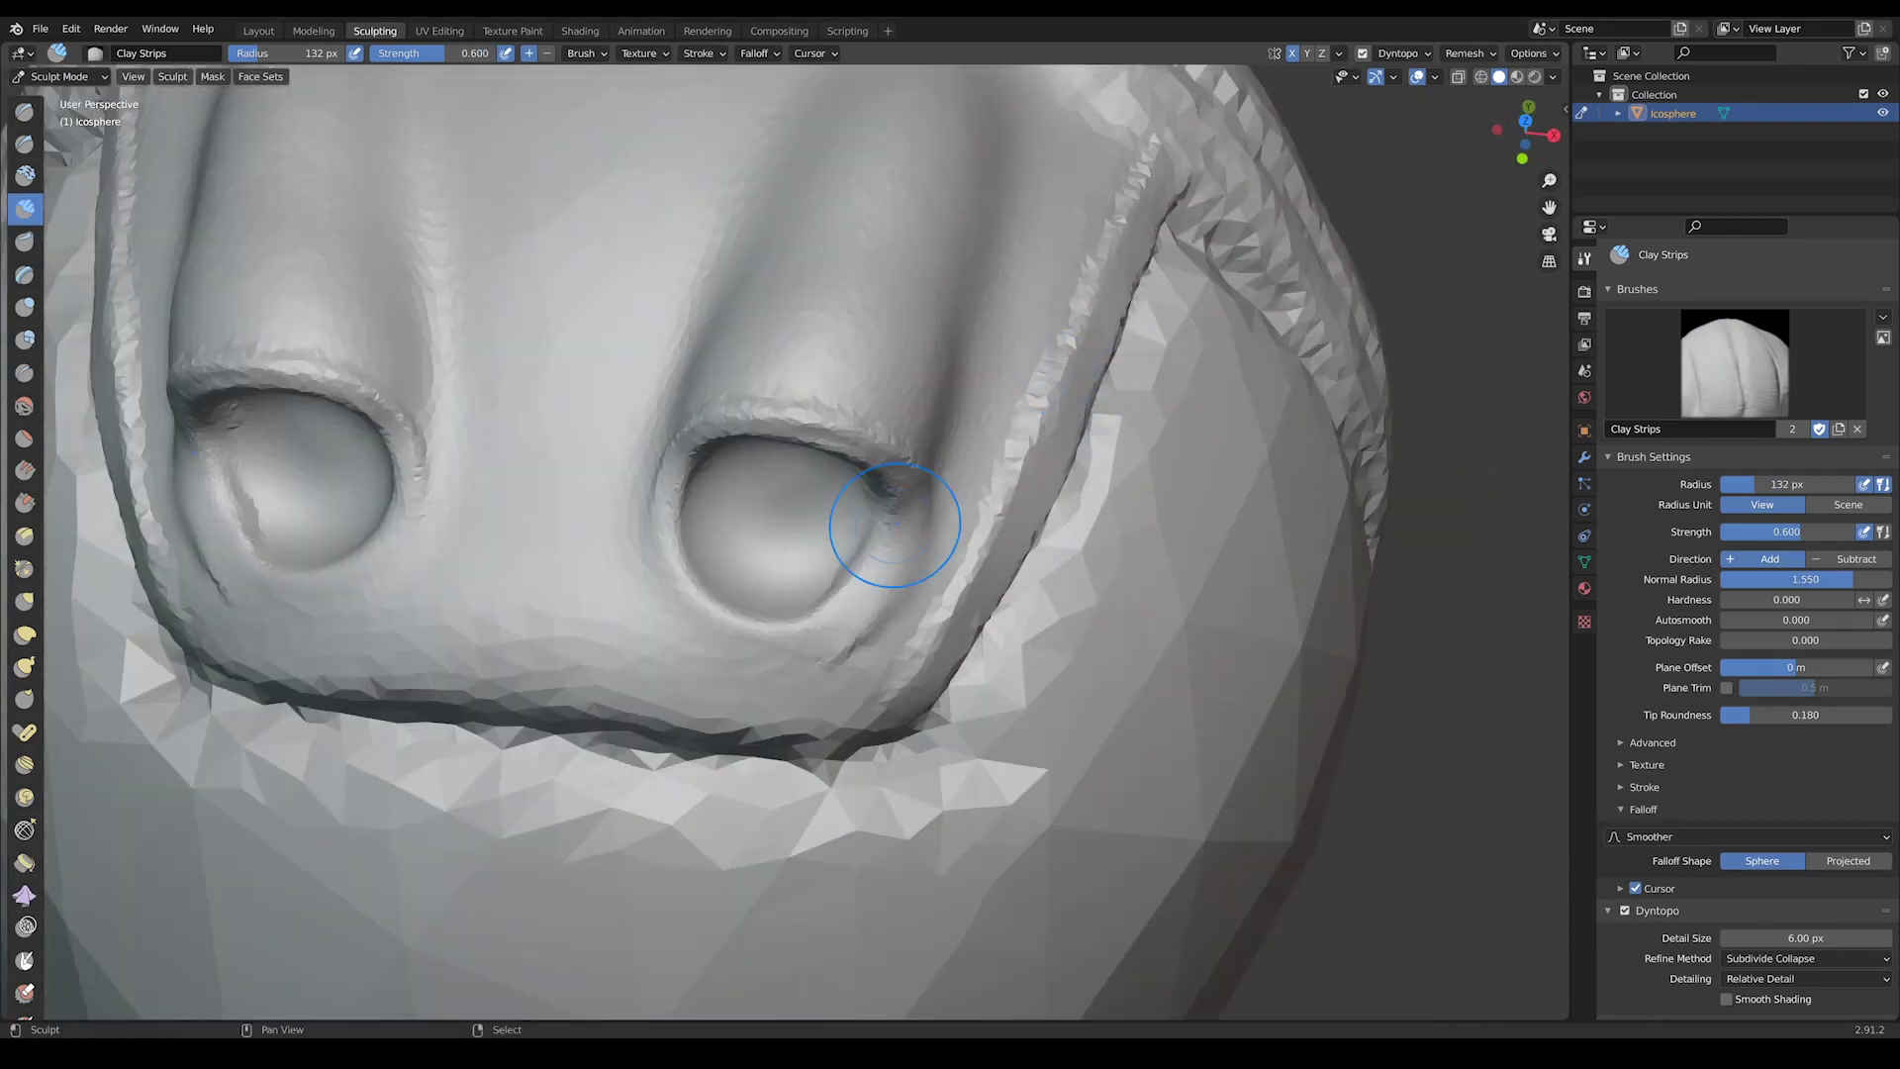
- Sculpt a recessed pocket and a raised edge along the lower side of the head with Clay Strips
scroll(894, 524, "down", 6)
mouse_move(742, 479)
middle_mouse_down()
mouse_move(955, 404)
mouse_move(772, 500)
mouse_move(747, 589)
middle_mouse_up()
scroll(851, 435, "up", 5)
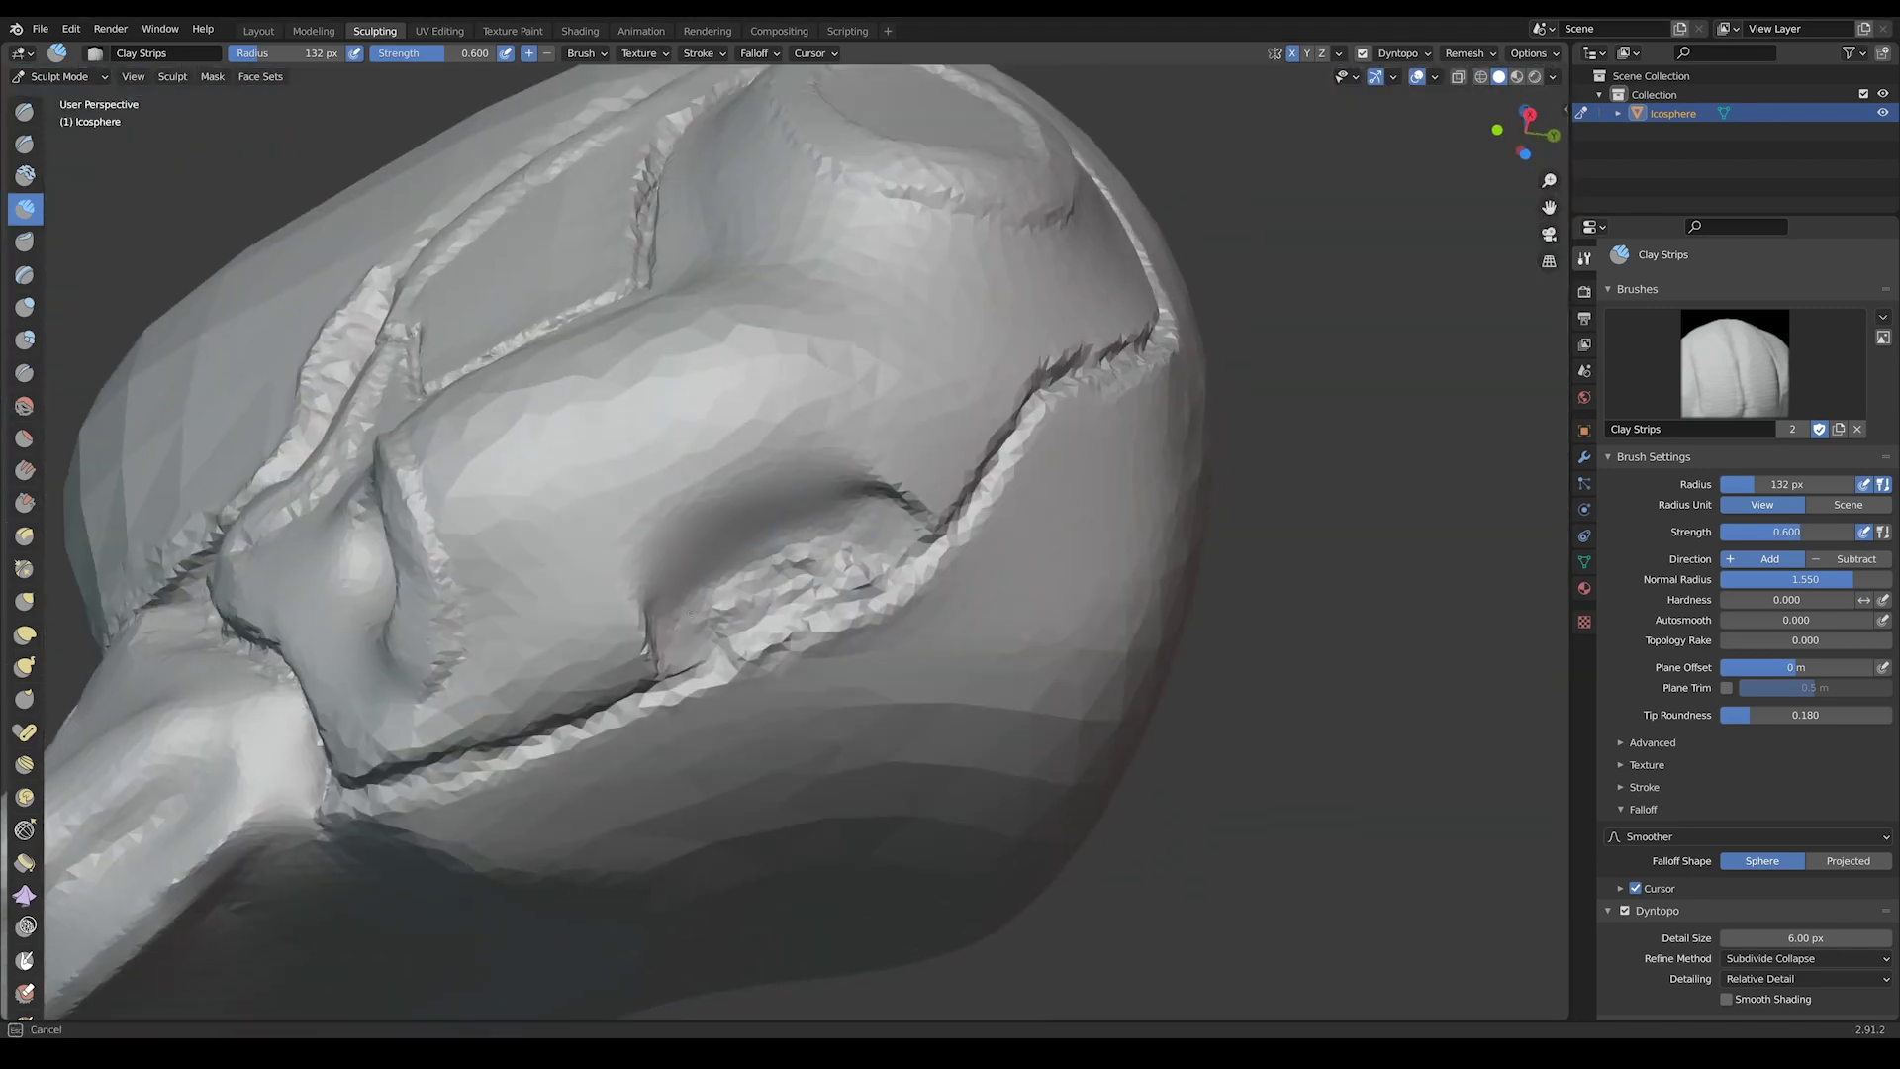
middle_click_drag(809, 525, 1052, 445)
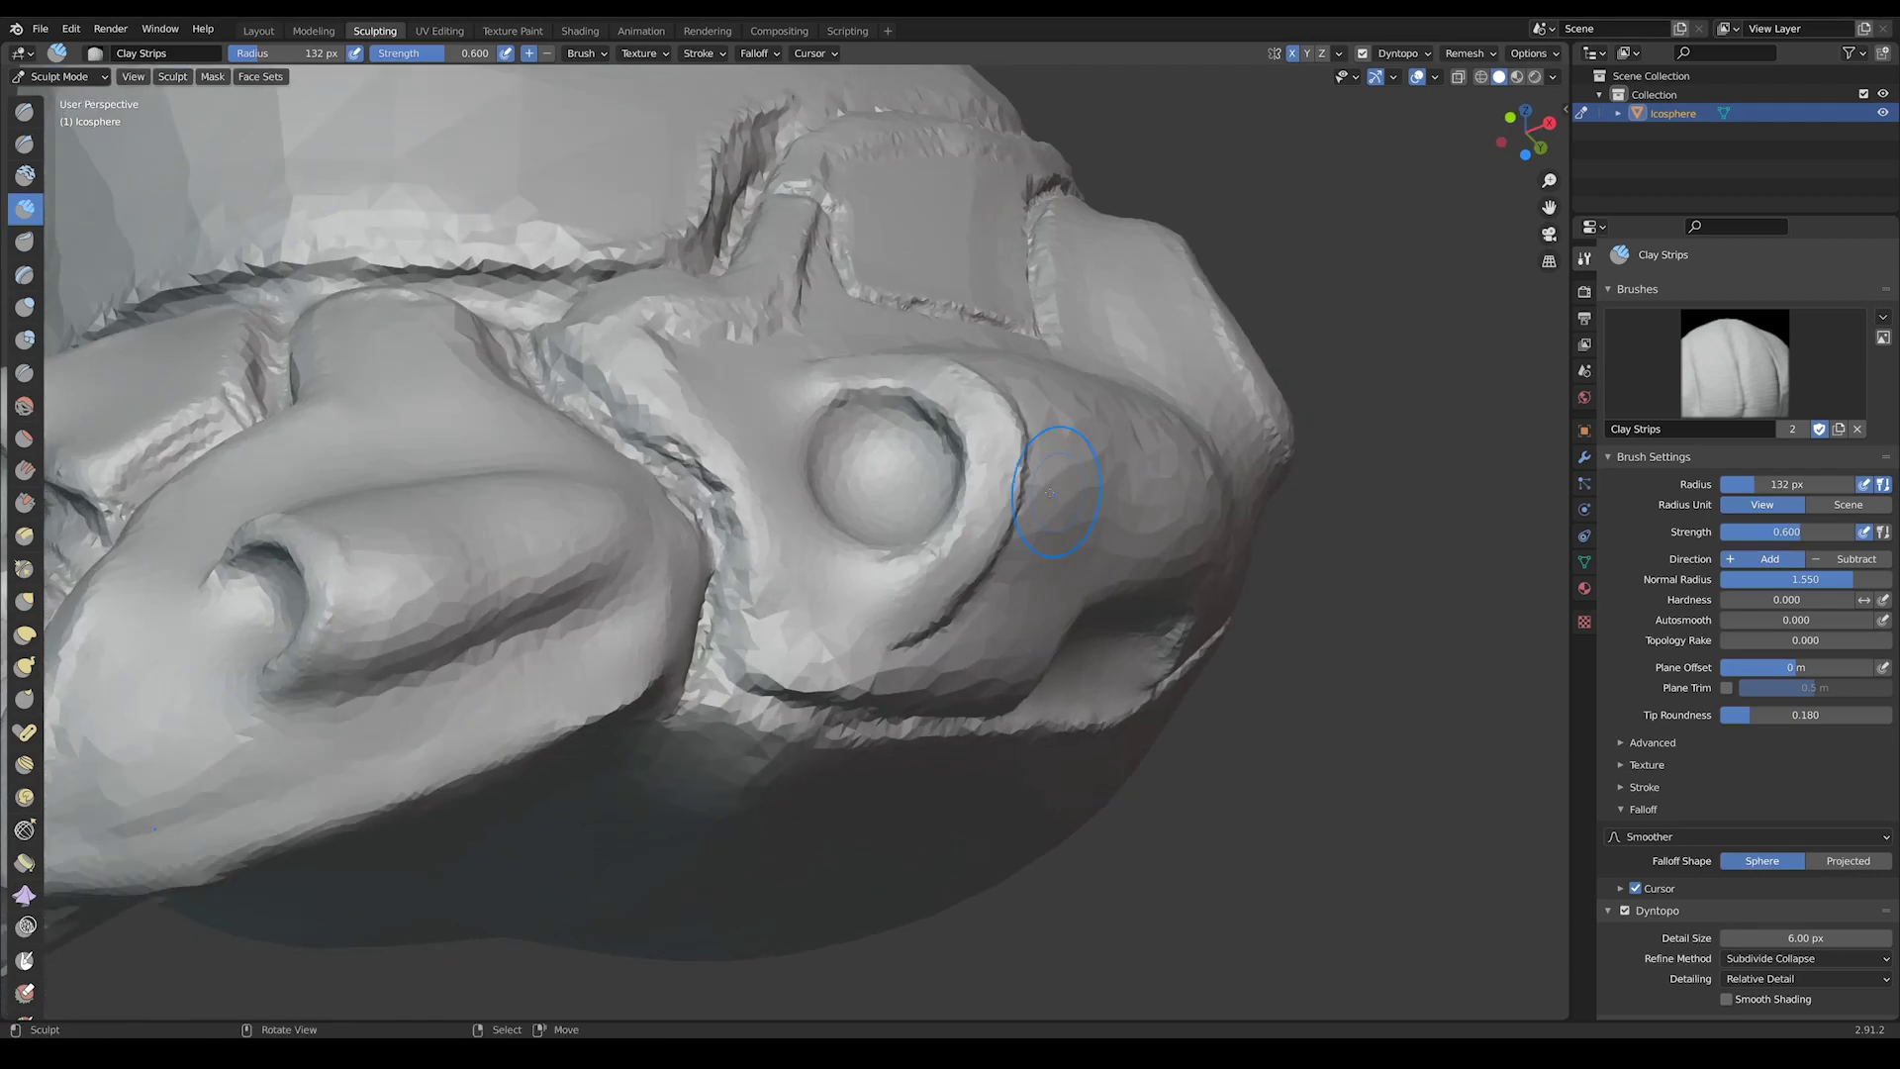
scroll(766, 433, "up", 5)
mouse_move(1059, 293)
middle_mouse_down("shift")
mouse_move(844, 441)
mouse_move(806, 418)
mouse_move(834, 428)
middle_mouse_up("shift")
- Build long ridges along the jaw's underside and up toward the rear of the head with Clay Strips
scroll(781, 409, "down", 8)
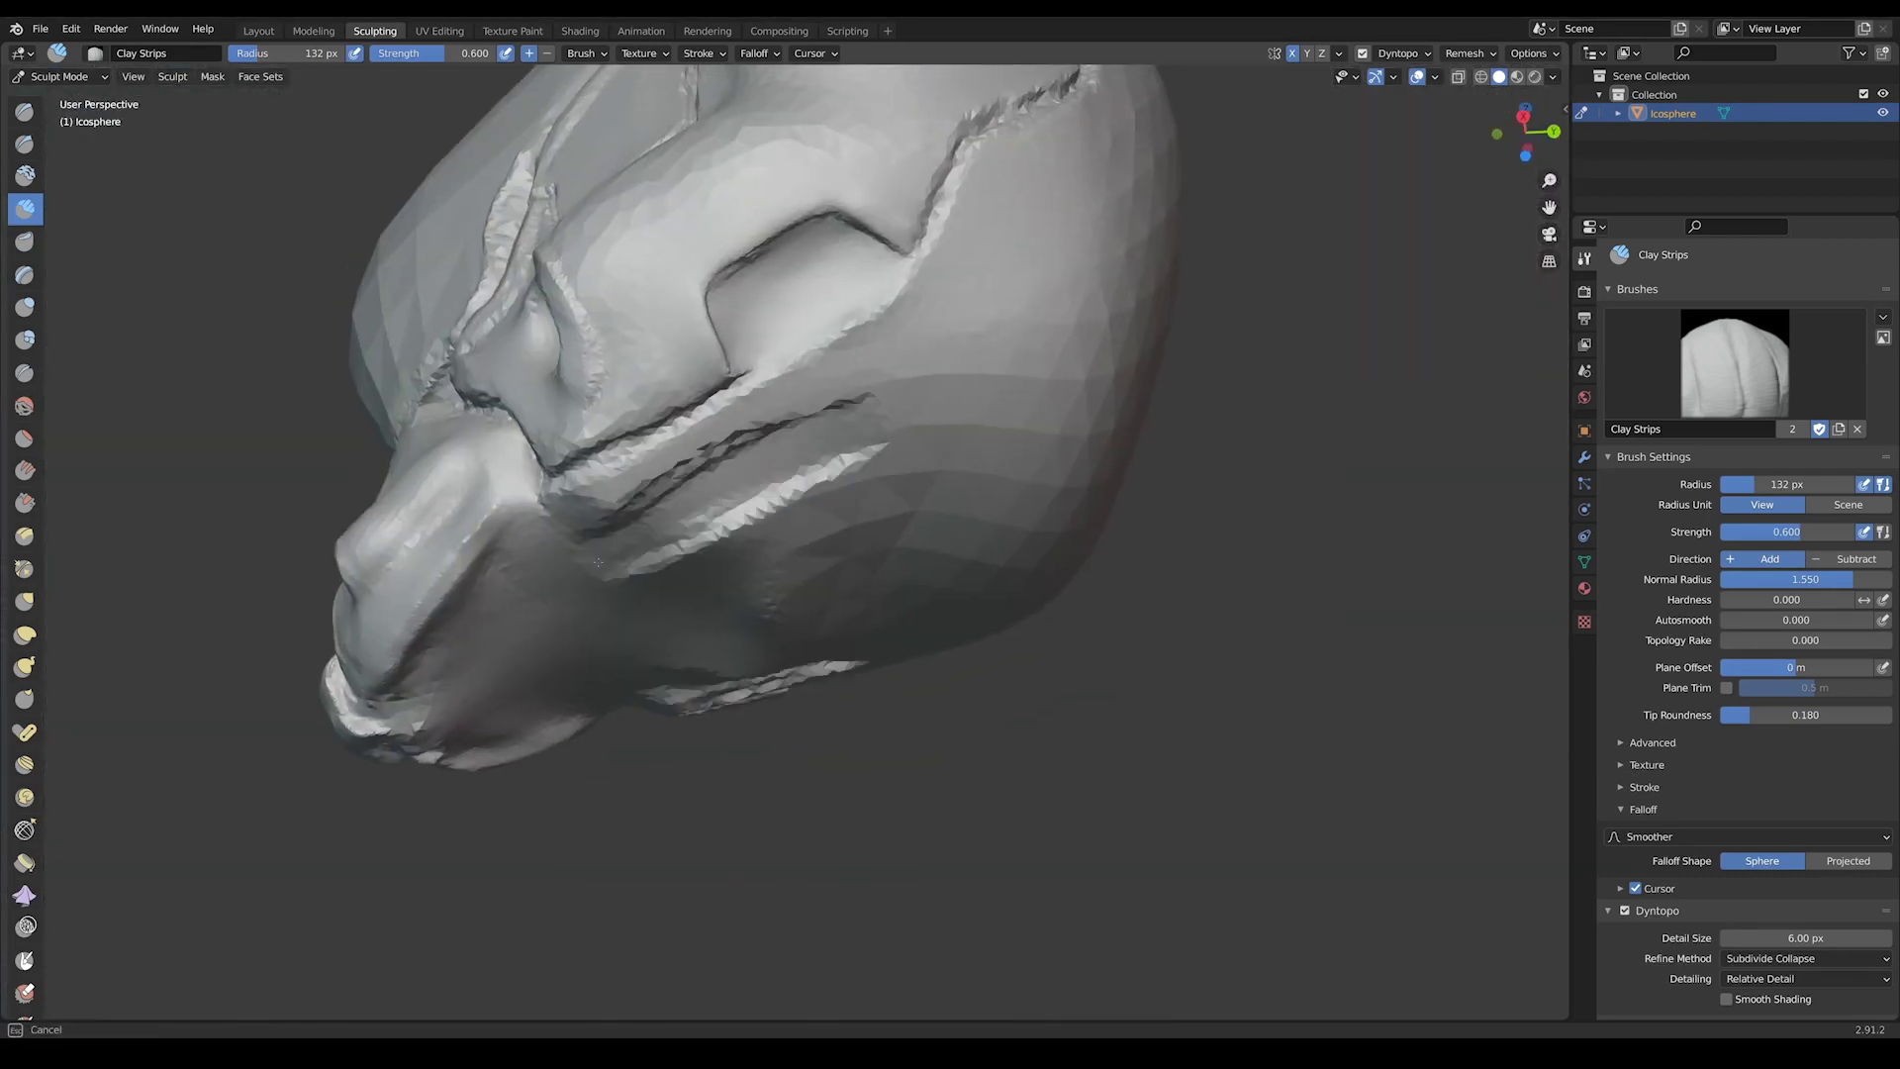
mouse_move(986, 328)
middle_mouse_down("shift")
mouse_move(788, 404)
mouse_move(841, 416)
middle_mouse_up("shift")
middle_click_drag(754, 560, 729, 585)
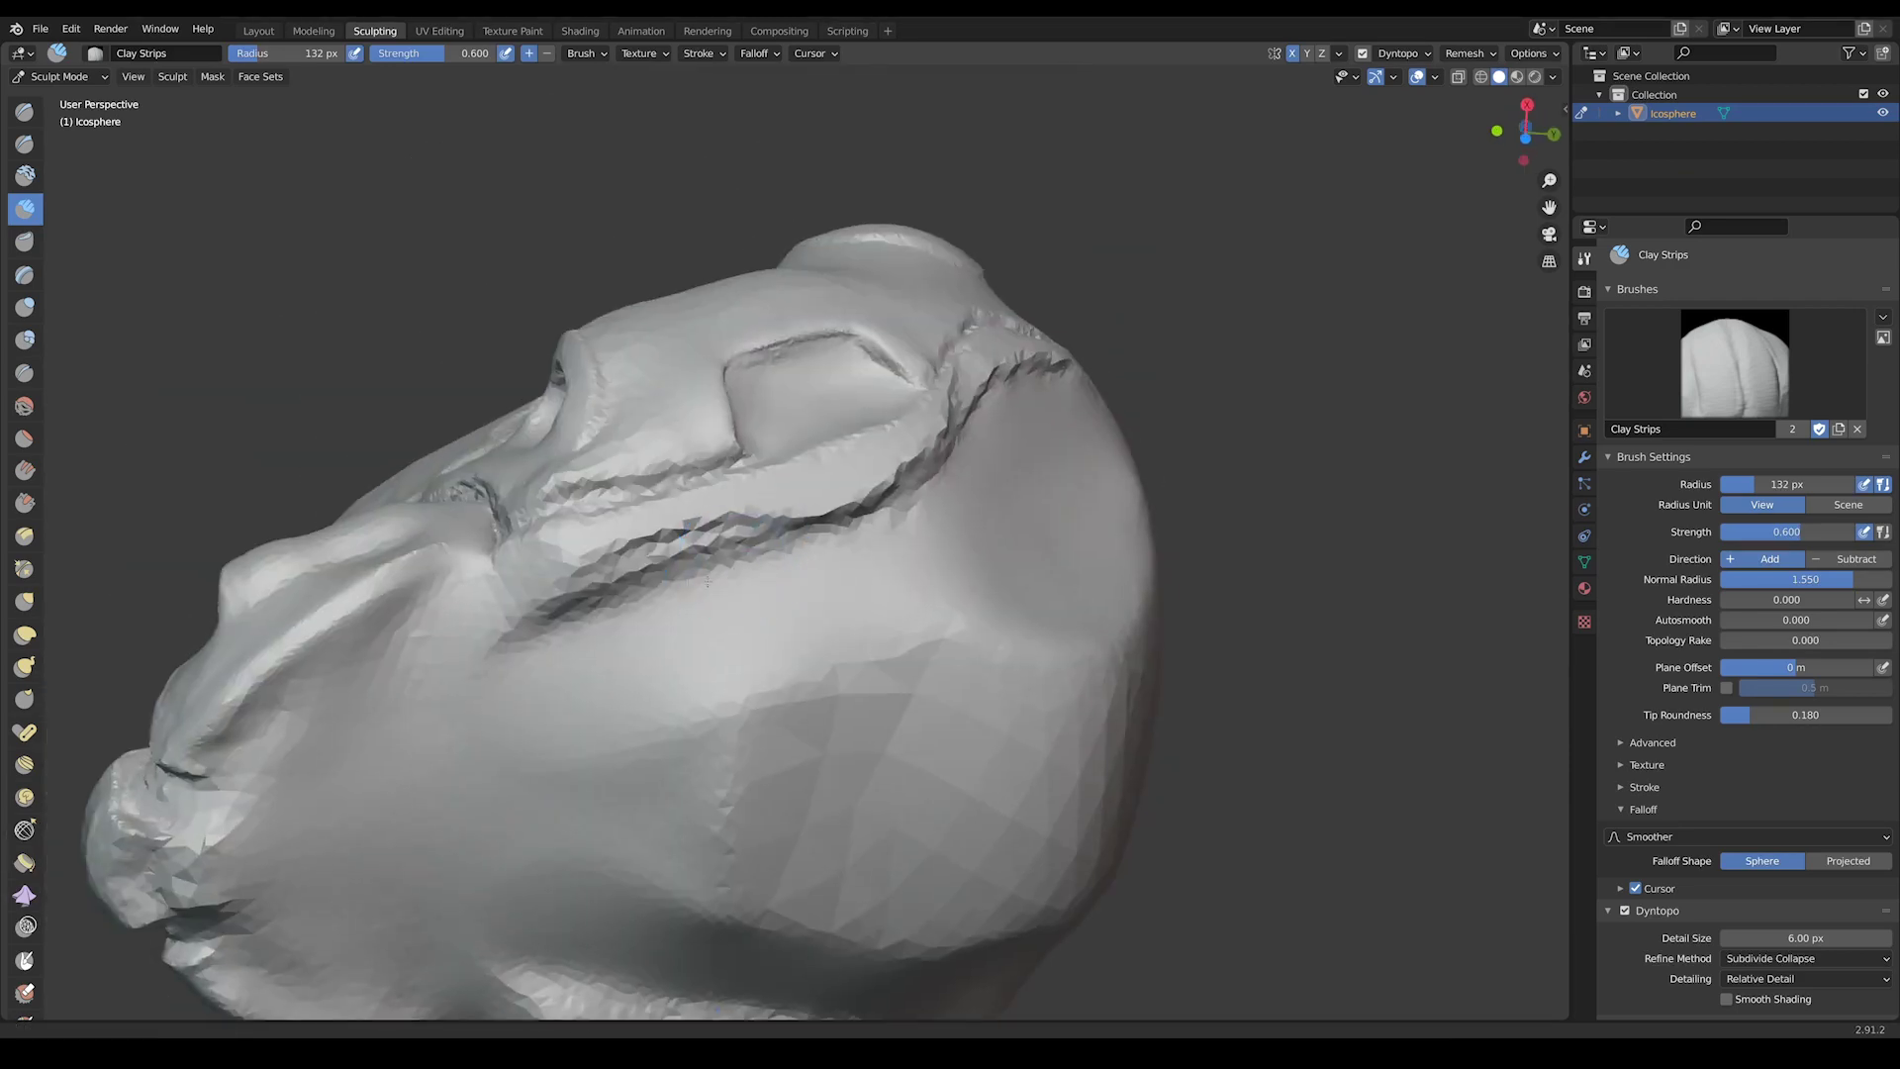
scroll(729, 585, "up", 4)
scroll(690, 508, "down", 2)
- Extend a raised strip from the jaw up the back of the head behind the round mound
middle_click_drag(805, 710, 713, 475)
scroll(713, 475, "down", 4)
scroll(689, 361, "up", 2)
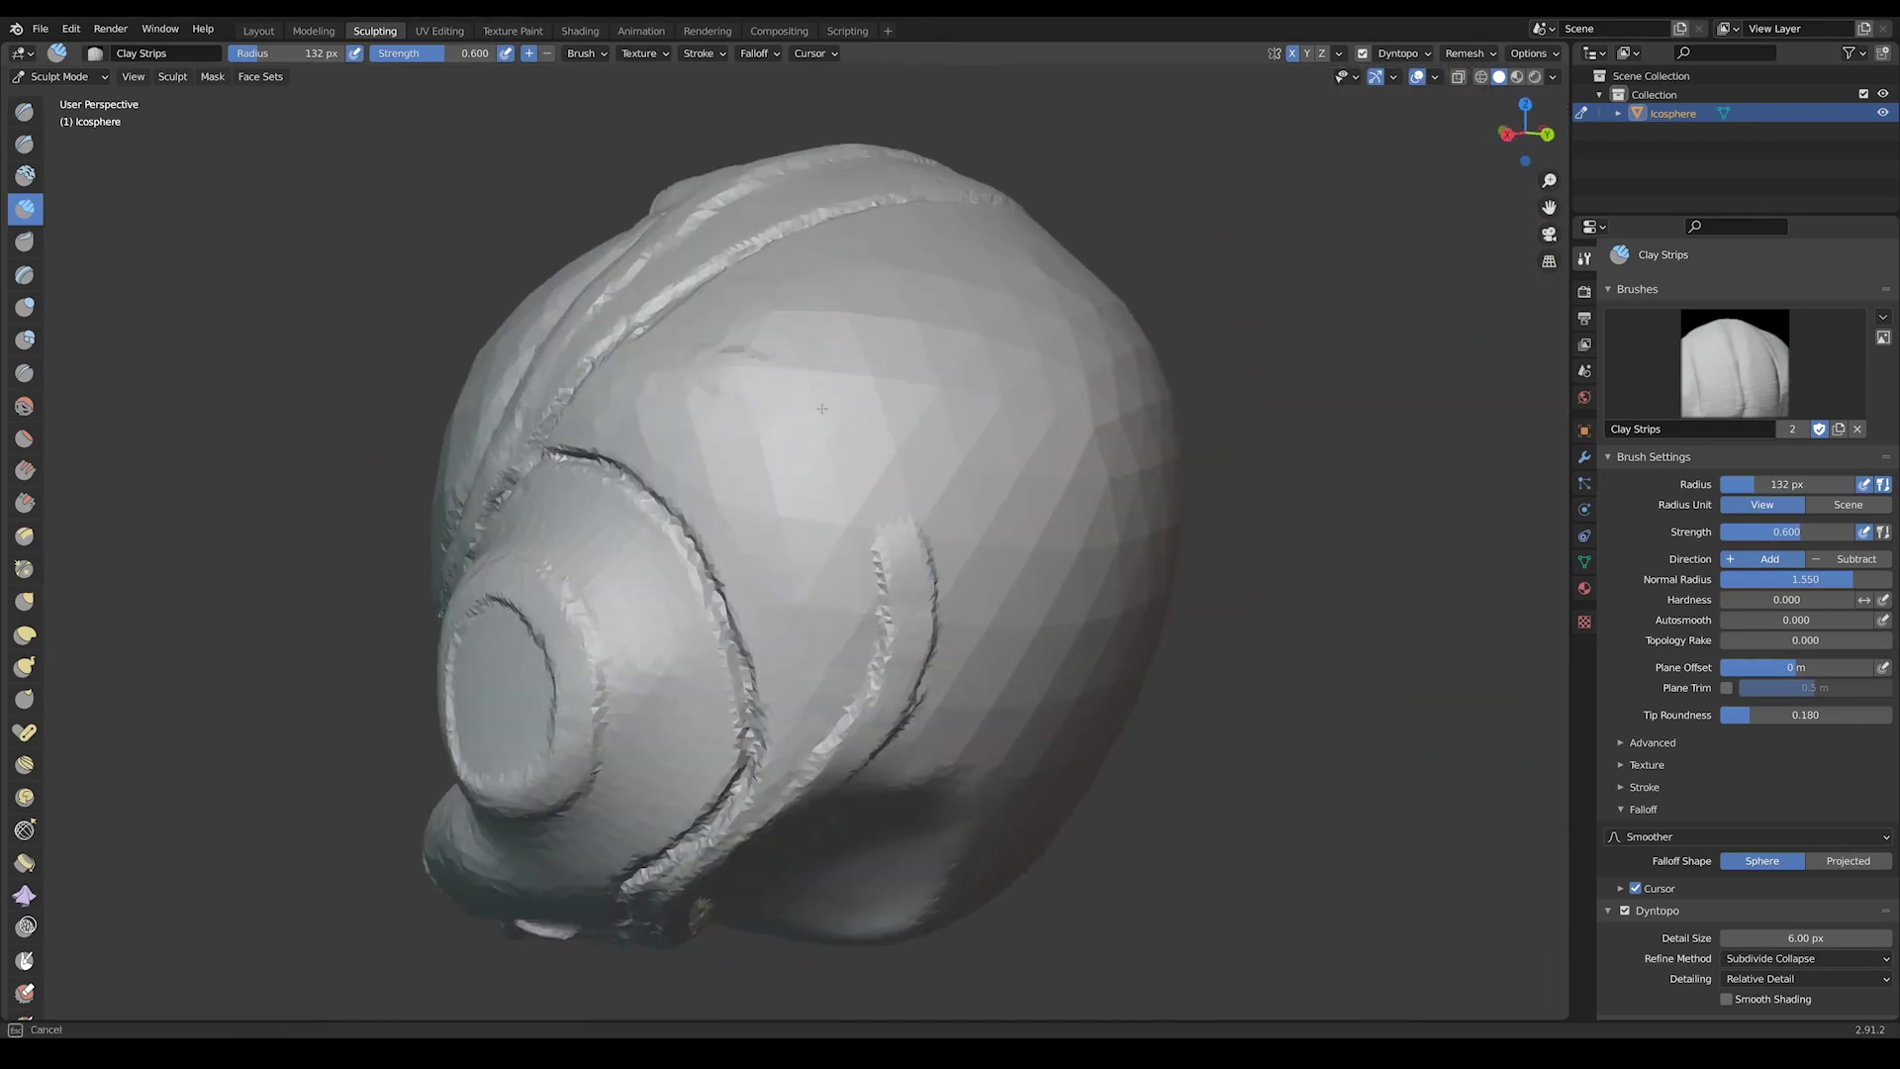
- Sculpt connected thick ridges framing deep hollows across the underside of the head with Clay Strips
middle_click_drag(690, 355, 688, 763)
left_click_drag(687, 763, 870, 693)
mouse_move(791, 831)
left_mouse_down()
mouse_move(890, 807)
mouse_move(990, 870)
left_mouse_up()
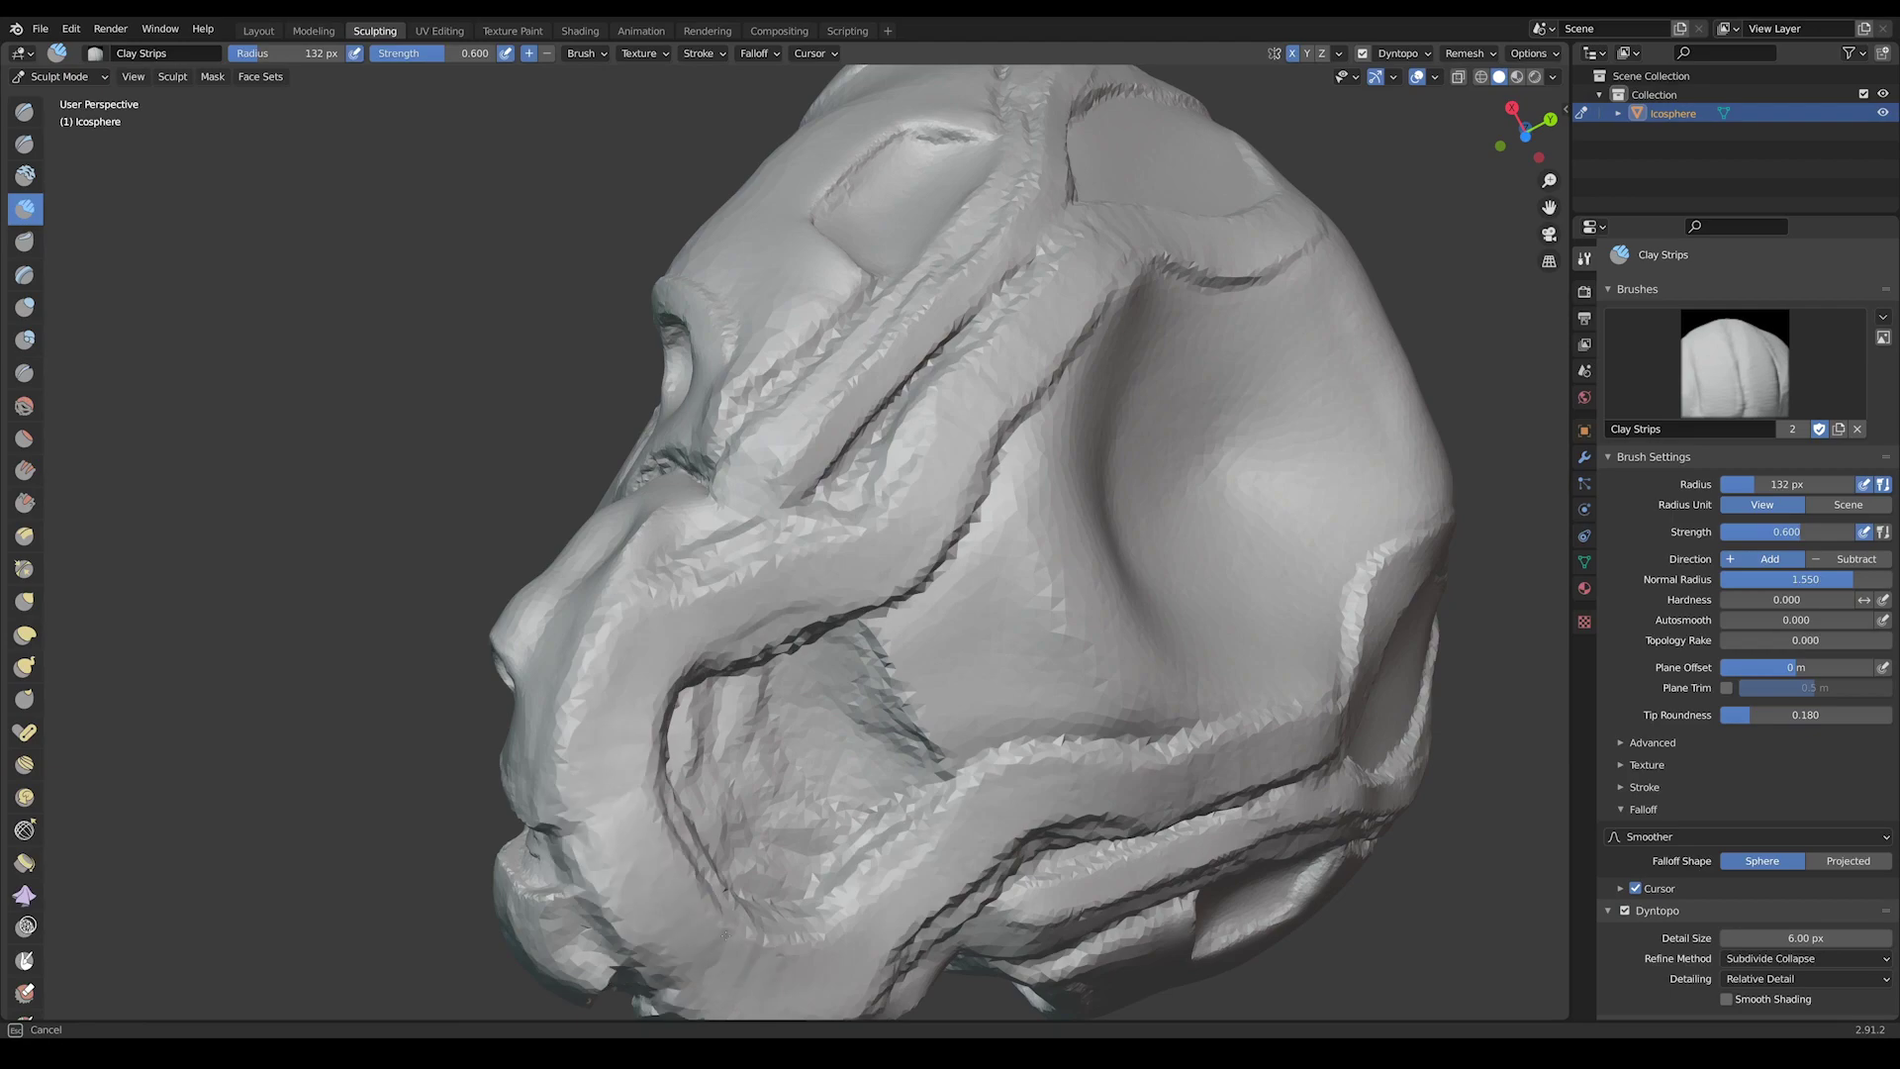
middle_click_drag(989, 871, 967, 523)
scroll(967, 523, "down", 3)
scroll(966, 523, "up", 6)
- Add a thin ridge along the dome's lower edge and horizontal strips on the upper cheek plate with Clay Strips
mouse_move(644, 306)
left_mouse_down()
mouse_move(505, 792)
mouse_move(534, 890)
left_mouse_up()
scroll(652, 354, "up", 2)
mouse_move(652, 354)
middle_mouse_down()
mouse_move(765, 714)
mouse_move(863, 454)
mouse_move(854, 592)
mouse_move(967, 395)
mouse_move(903, 412)
mouse_move(976, 500)
mouse_move(788, 357)
middle_mouse_up()
mouse_move(469, 499)
middle_mouse_down()
mouse_move(904, 339)
mouse_move(760, 543)
mouse_move(841, 483)
mouse_move(890, 475)
mouse_move(1032, 336)
mouse_move(885, 349)
mouse_move(781, 415)
middle_mouse_up()
middle_click_drag(1007, 535, 988, 642)
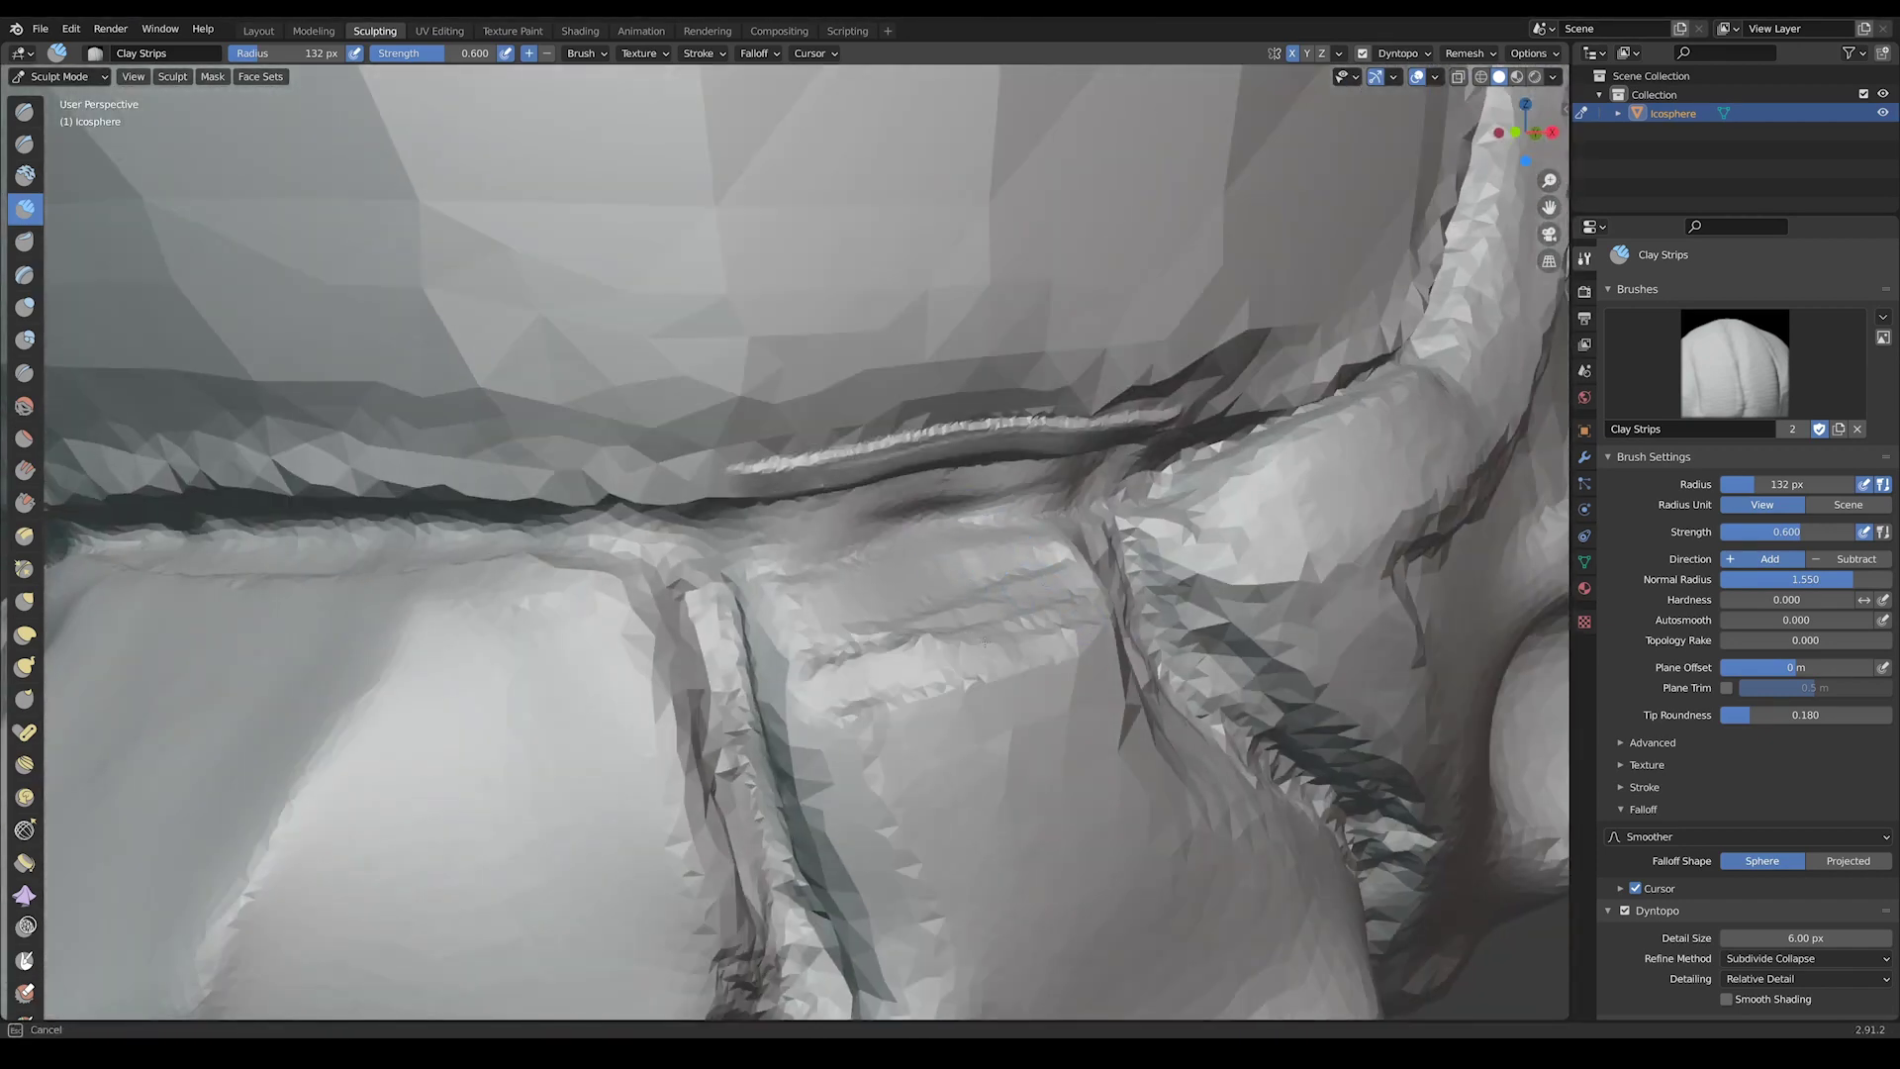
- Shape the upper cheek strips into a thick rounded bar with a small tab beneath it using Clay Strips
middle_click_drag(920, 542, 691, 638)
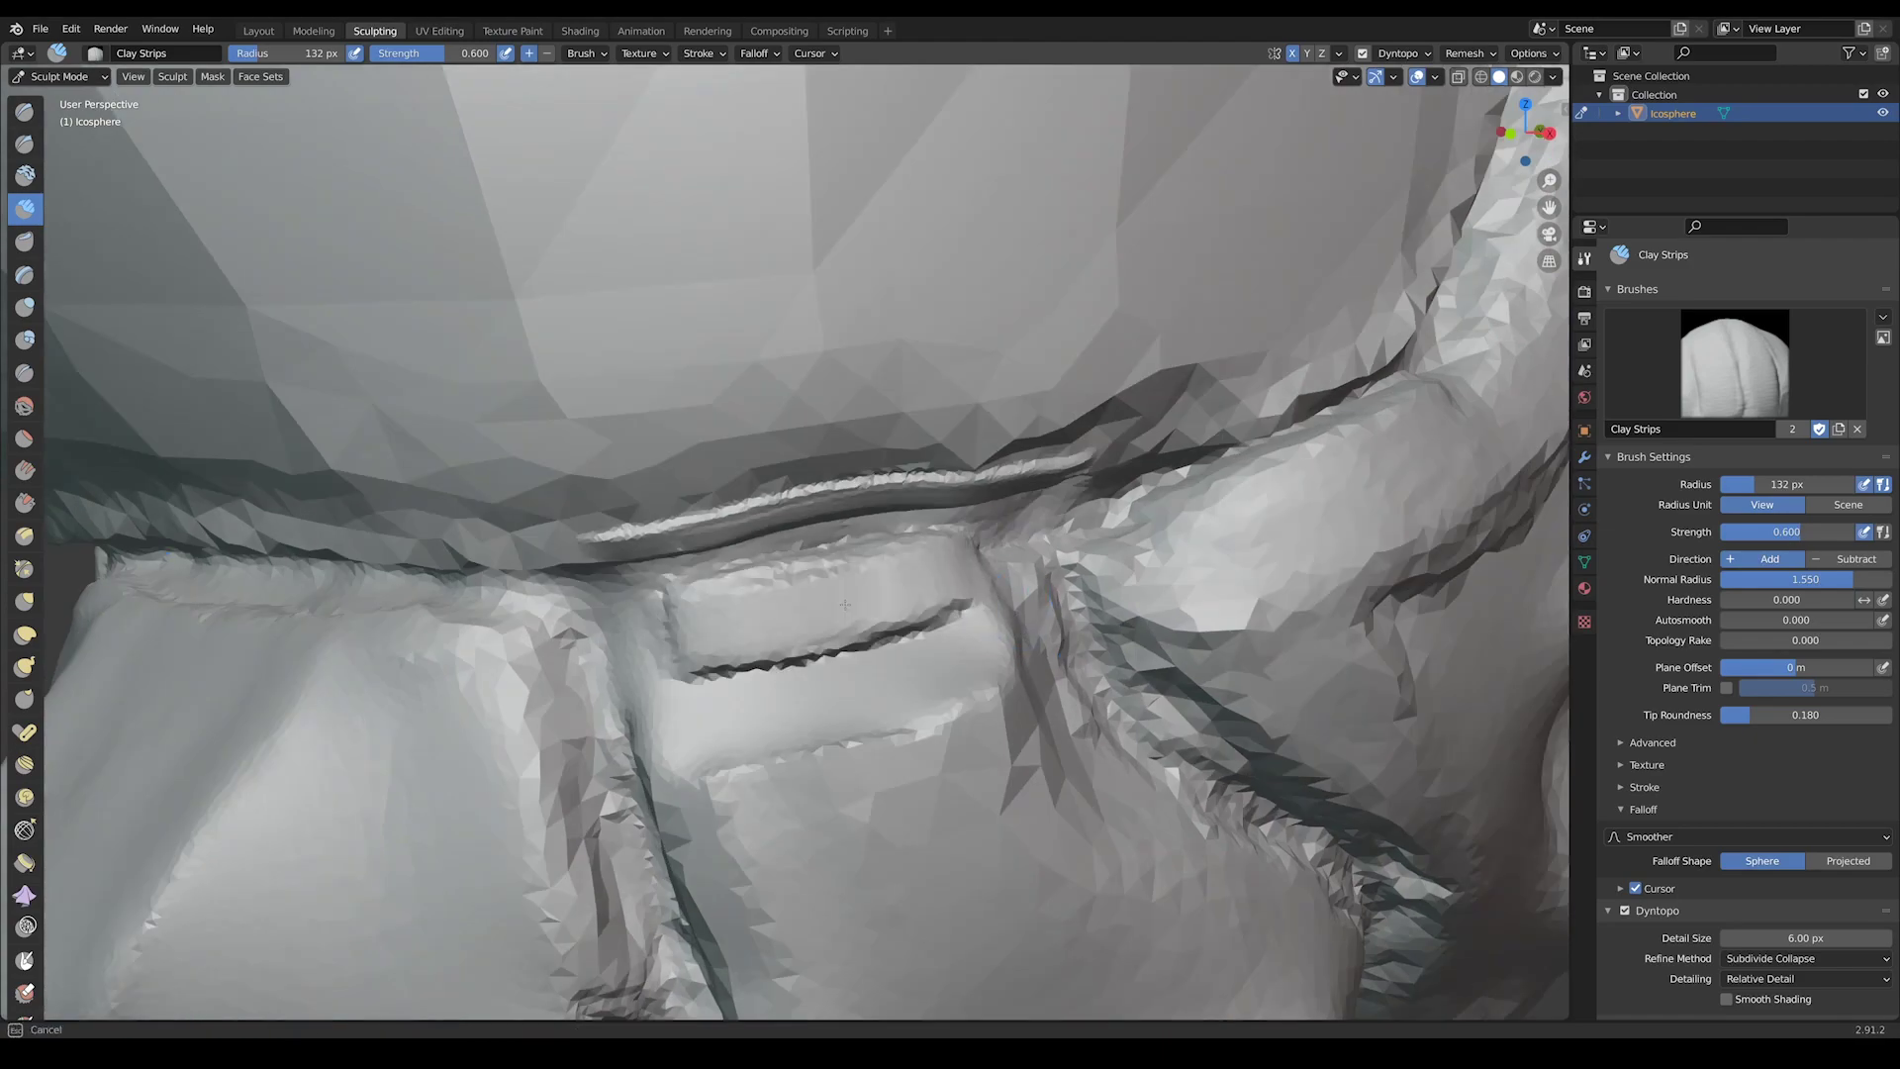
mouse_move(770, 588)
middle_mouse_down()
mouse_move(967, 628)
mouse_move(801, 605)
middle_mouse_up()
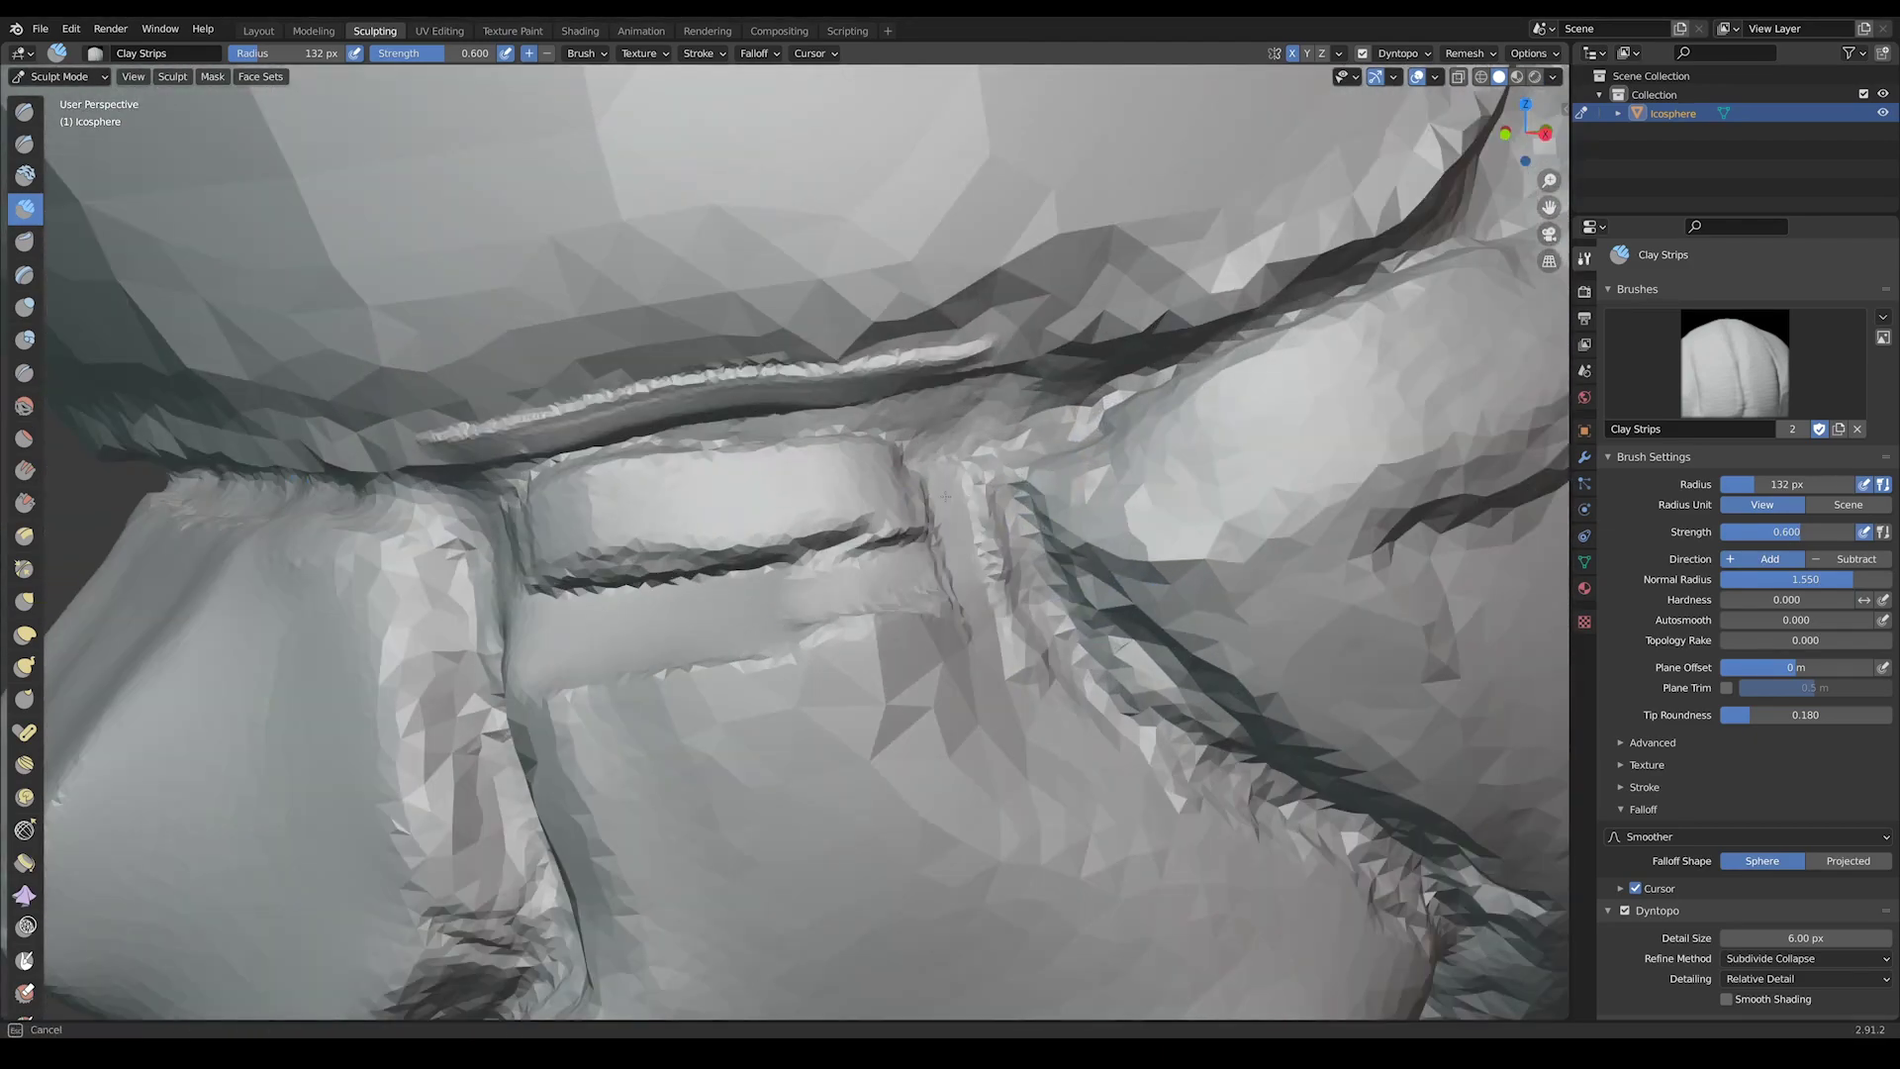
middle_click_drag(961, 551, 946, 629)
mouse_move(806, 851)
middle_mouse_down()
mouse_move(594, 785)
mouse_move(692, 752)
mouse_move(971, 595)
mouse_move(920, 566)
mouse_move(1034, 470)
mouse_move(1017, 403)
mouse_move(868, 542)
middle_mouse_up()
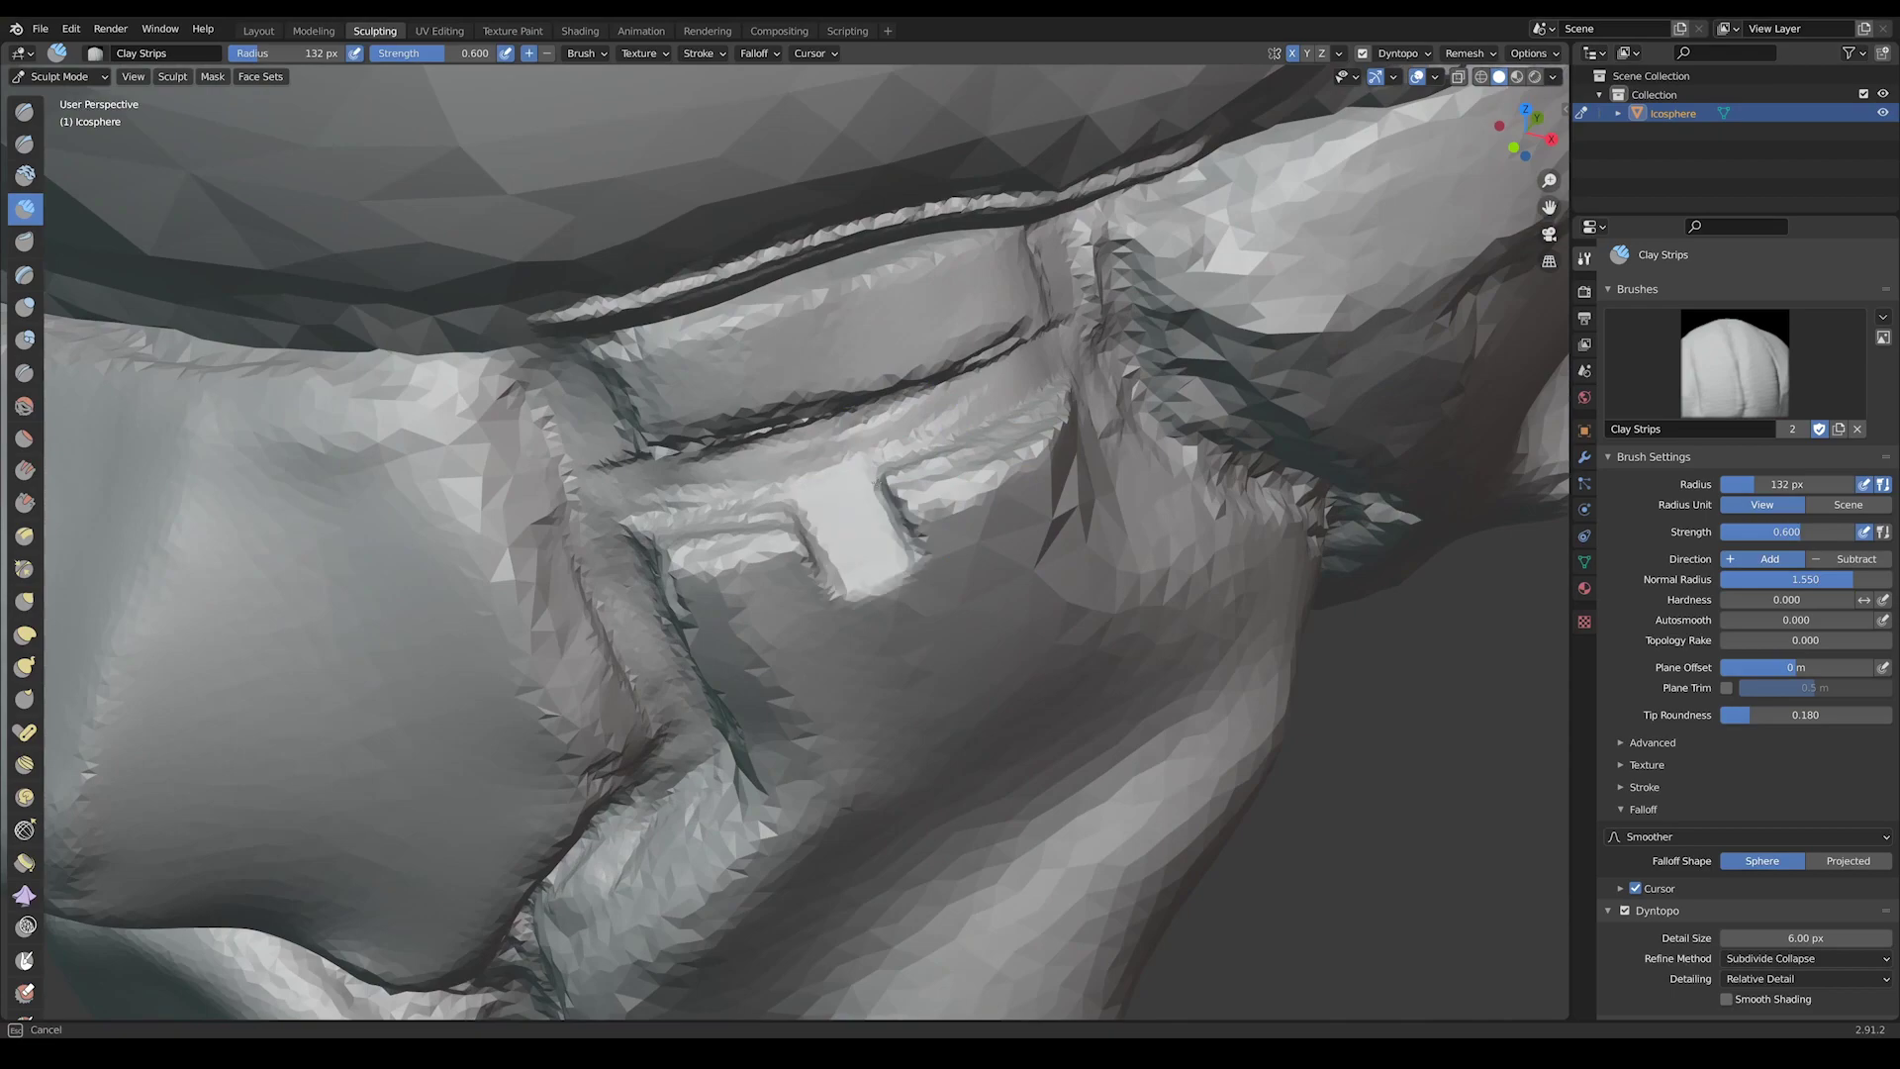
middle_click_drag(910, 442, 798, 387)
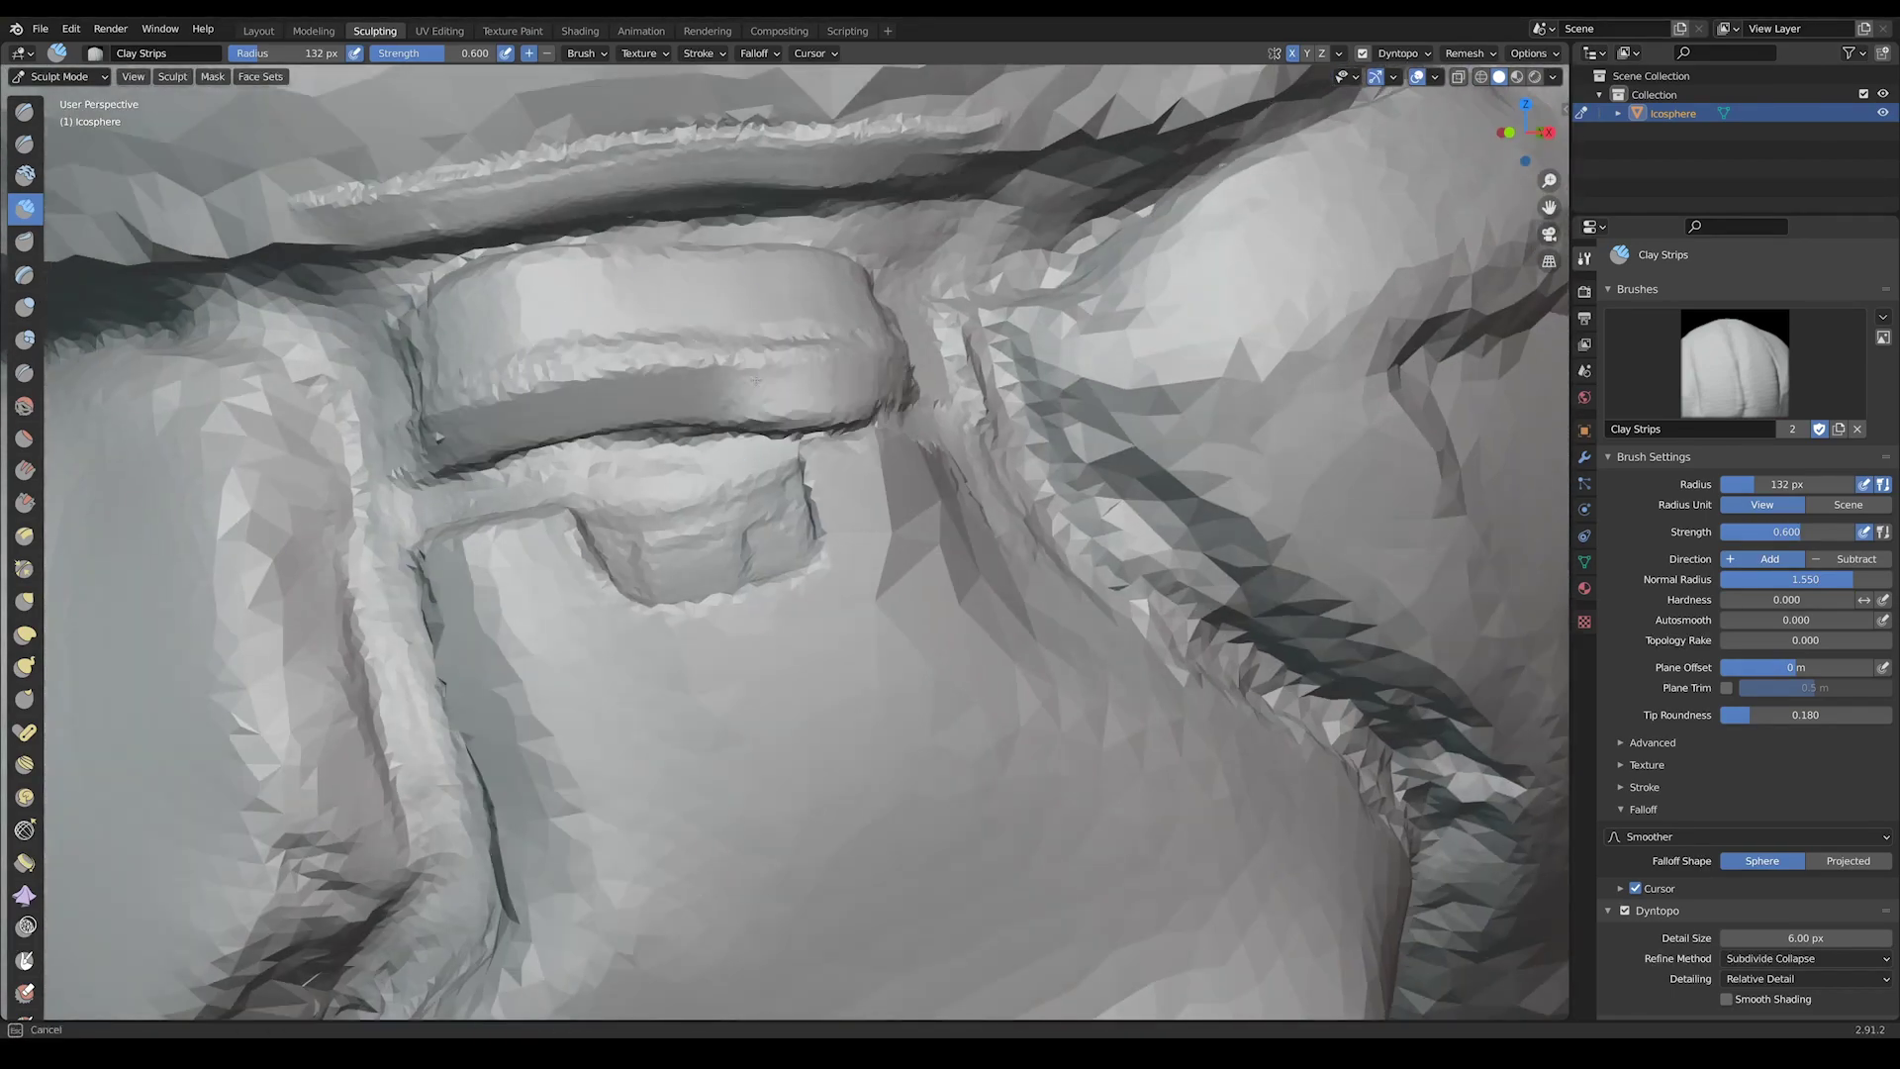
- Lay a strip along the dome's side groove and build up an angular plate beside it with Clay Strips
mouse_move(493, 420)
middle_mouse_down()
mouse_move(1047, 454)
mouse_move(793, 233)
mouse_move(705, 417)
mouse_move(721, 615)
mouse_move(803, 463)
mouse_move(534, 437)
mouse_move(993, 386)
mouse_move(993, 544)
mouse_move(992, 445)
middle_mouse_up()
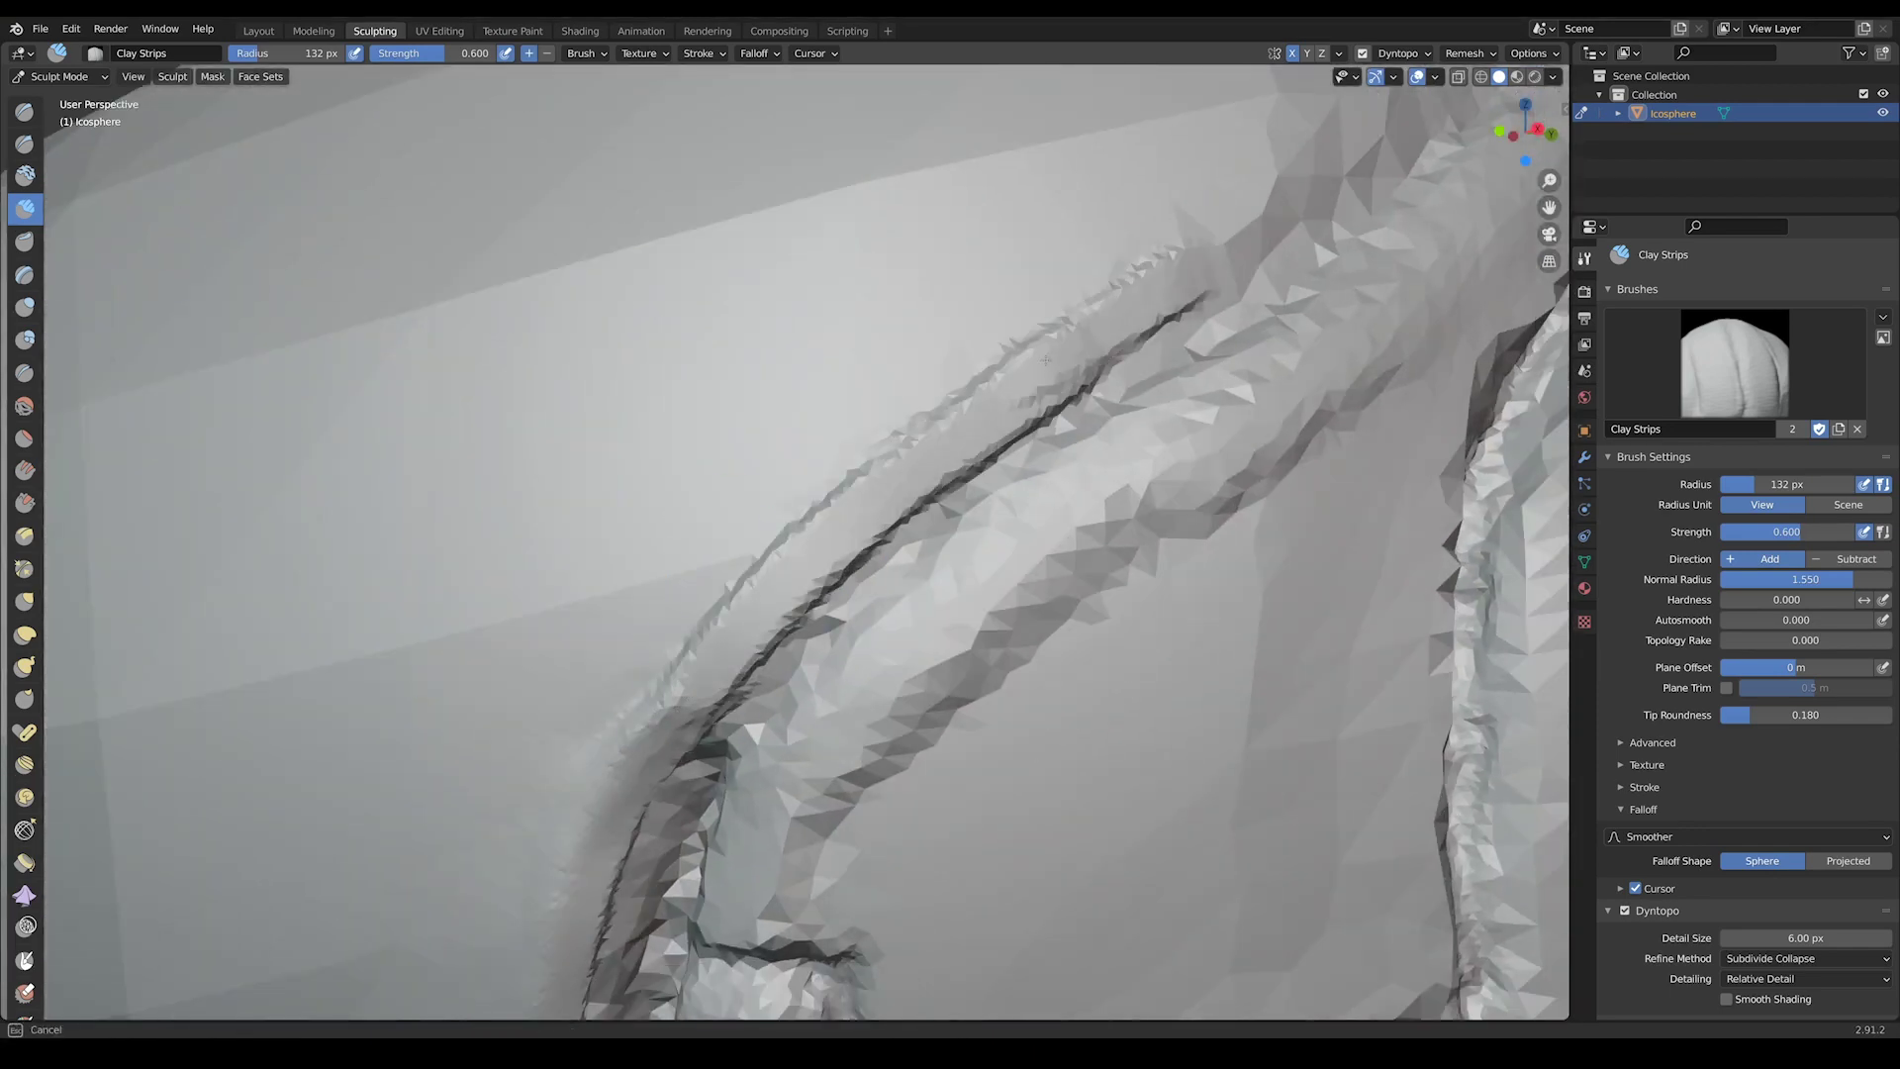
middle_click_drag(1063, 336, 647, 509)
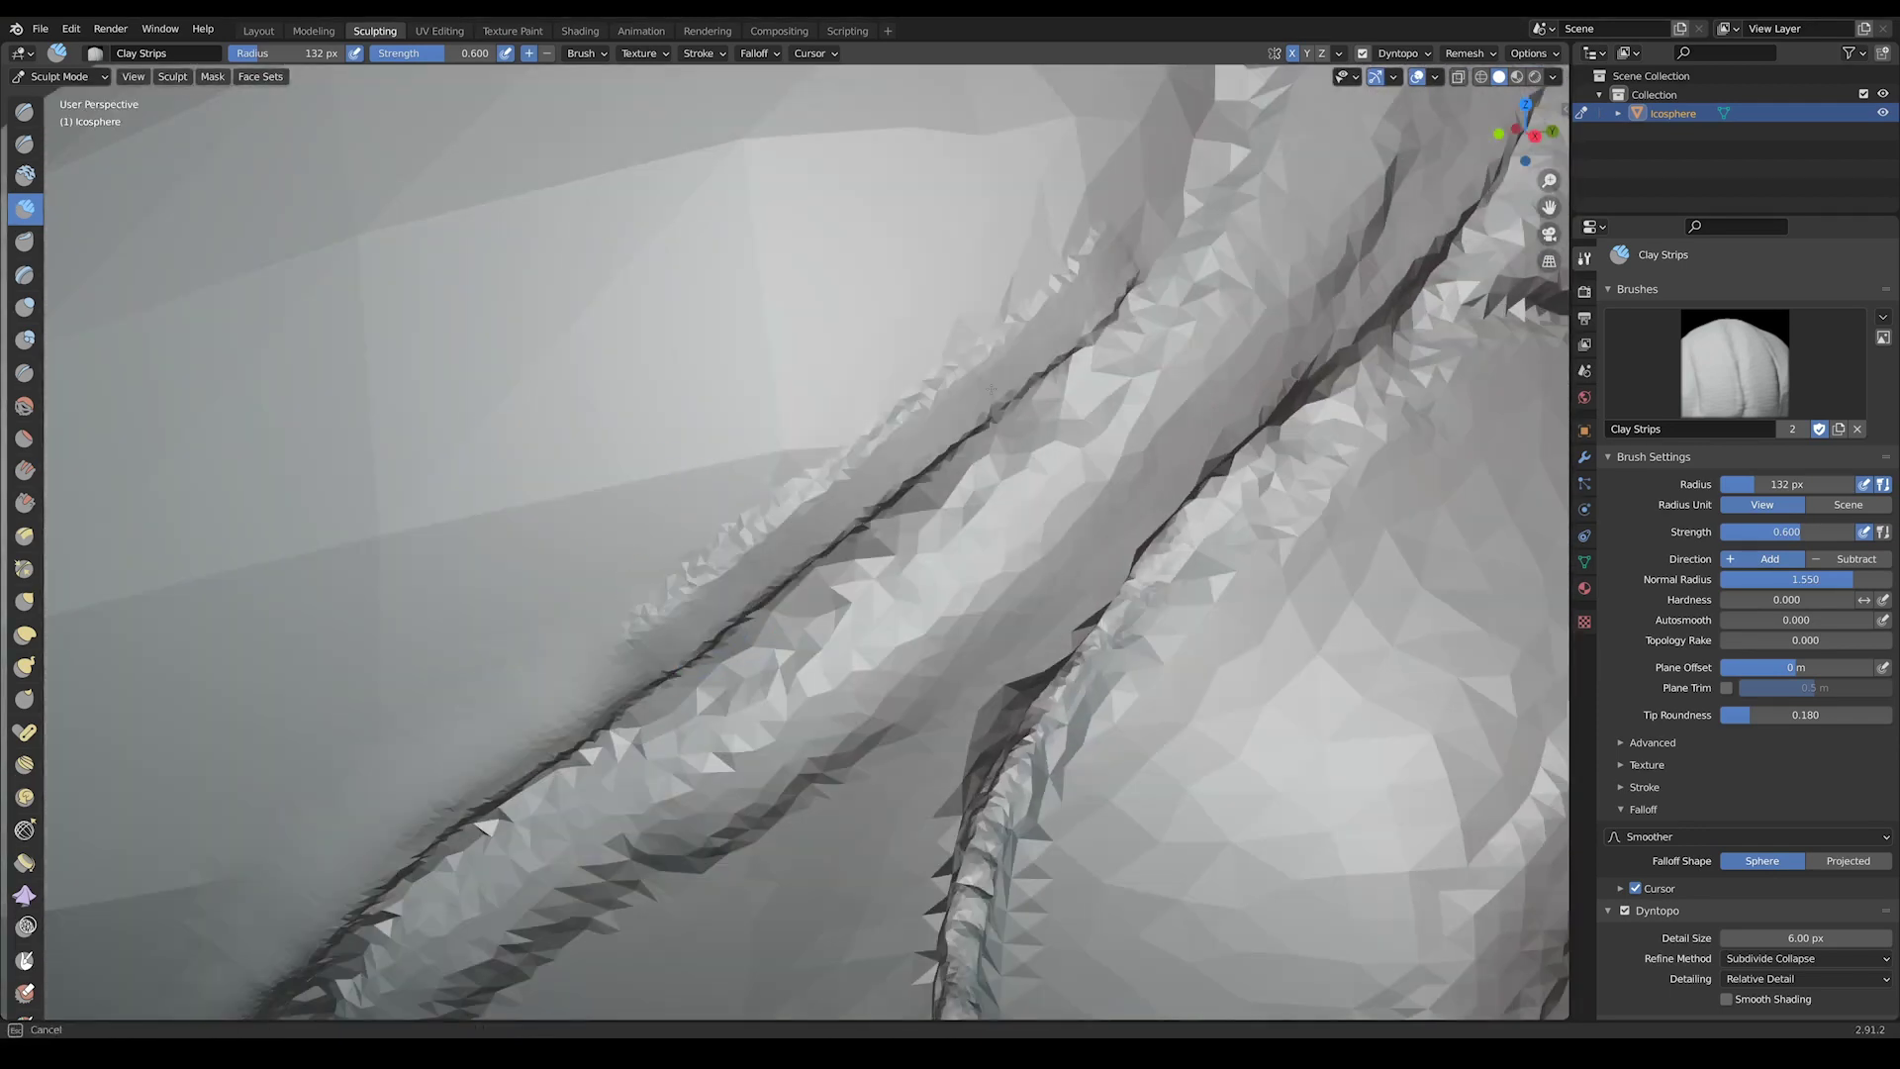
middle_click_drag(1088, 257, 1129, 250)
middle_click_drag(963, 587, 872, 383, "ctrl")
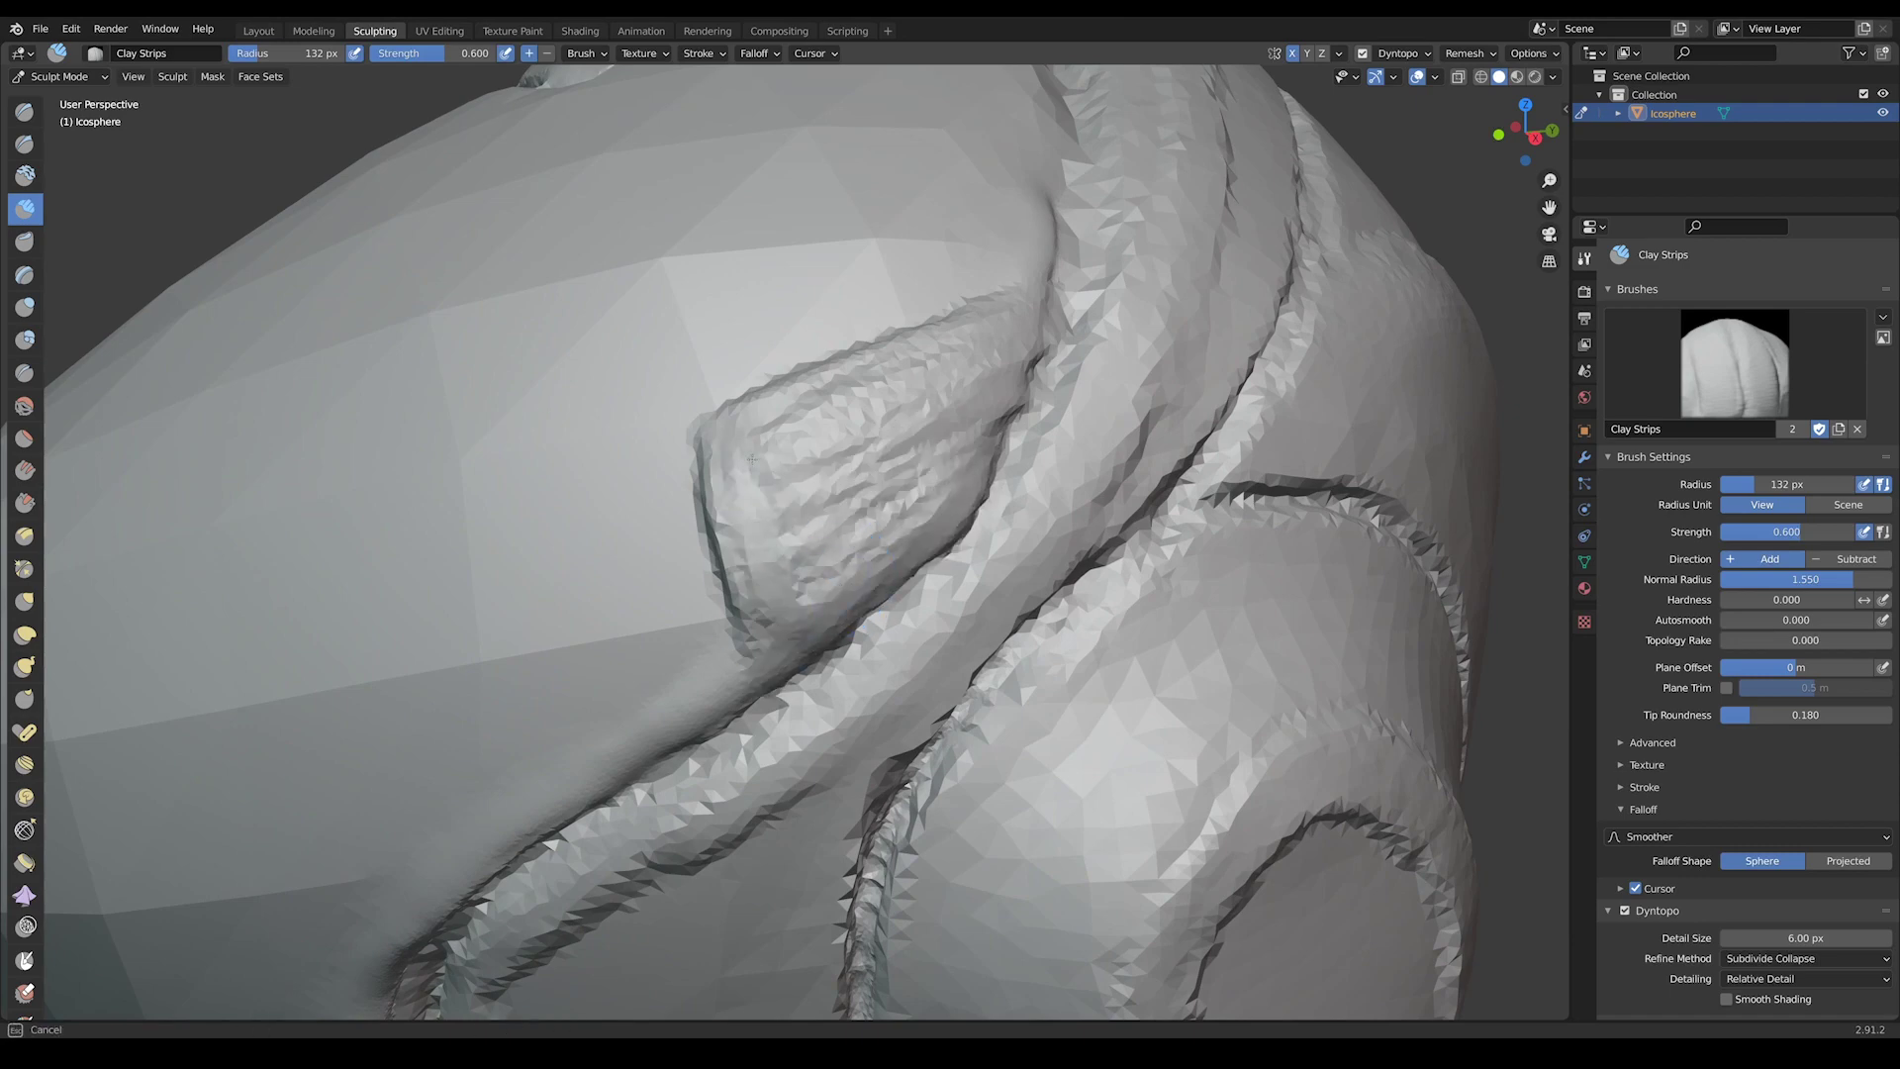
- Sculpt a curved raised frame around a recess at the dome's lower side edge with Clay Strips
middle_click_drag(889, 434, 880, 414, "ctrl")
middle_click_drag(839, 616, 914, 363, "ctrl")
scroll(891, 339, "up", 8)
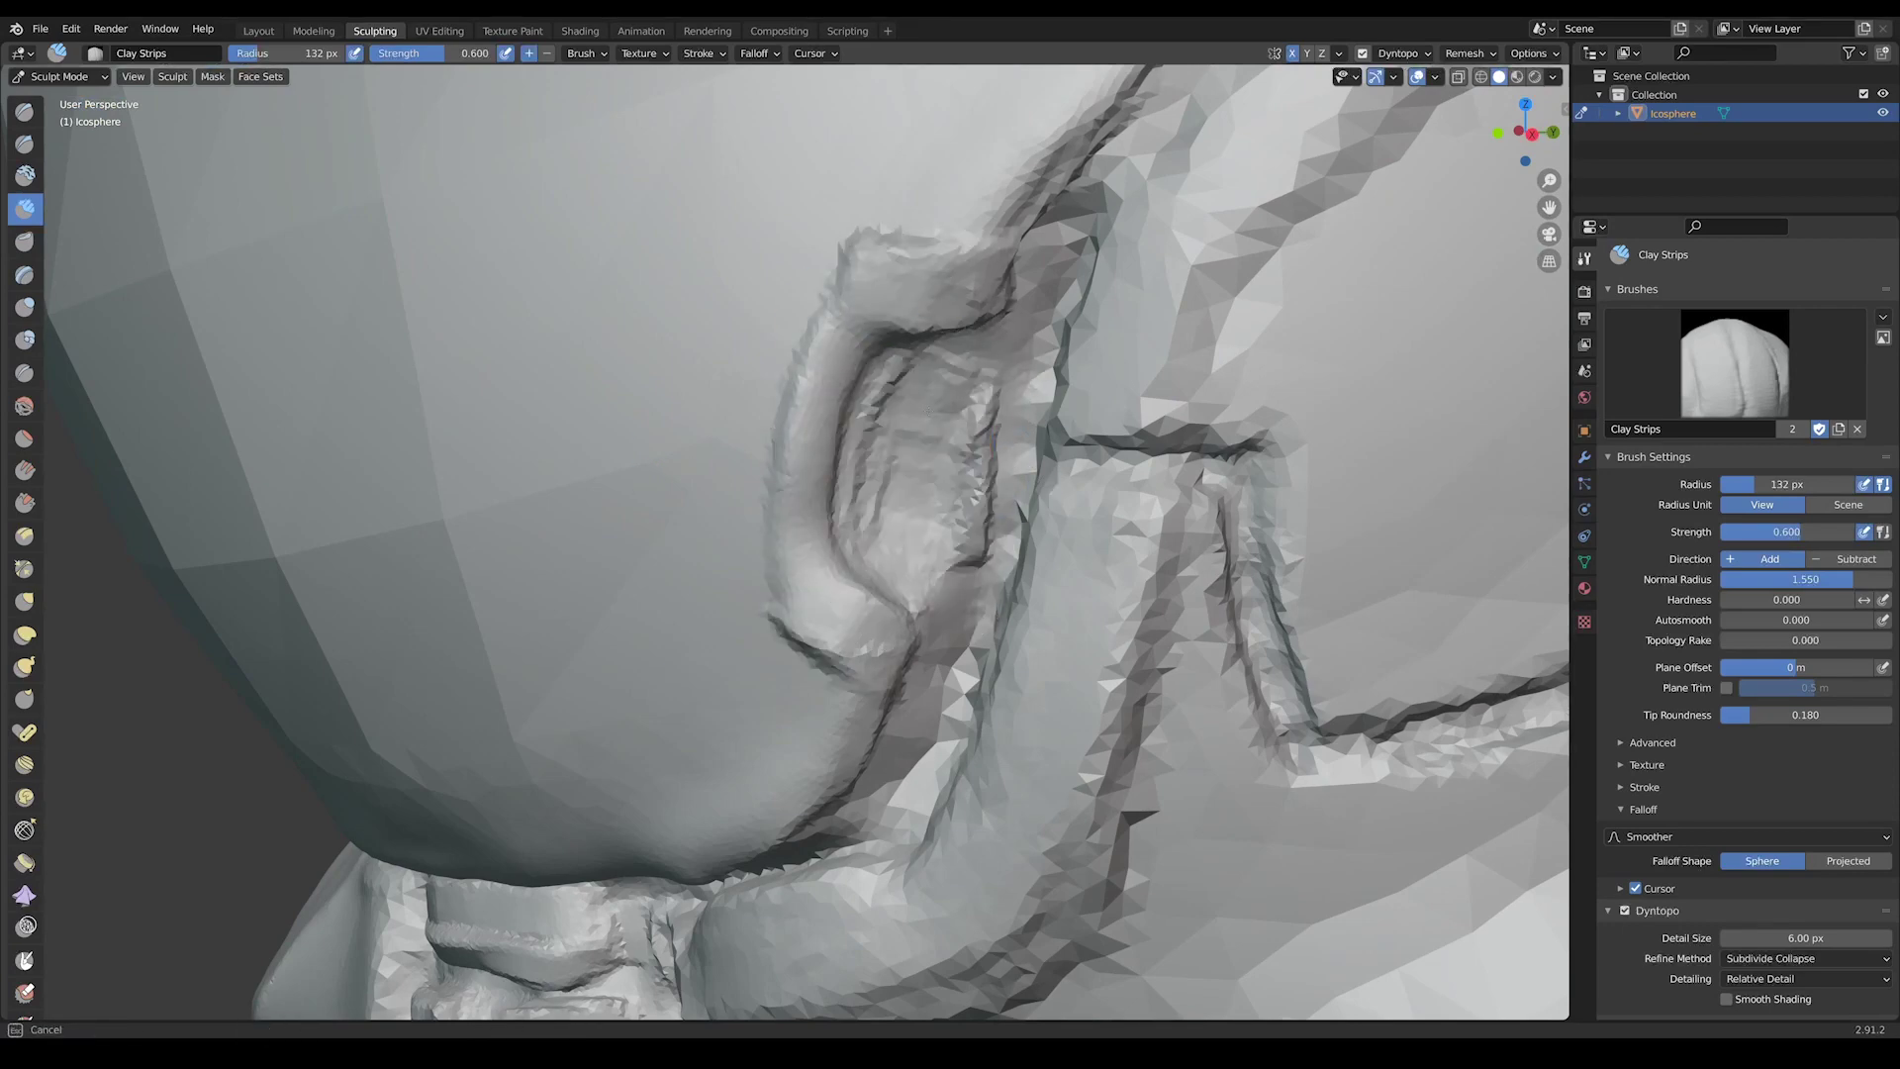
- Build a raised strip along the angular side panel's rear edge and a thin ridge beside the band behind the dome with Clay Strips
middle_click_drag(893, 402, 891, 228, "ctrl")
middle_click_drag(871, 384, 823, 342, "ctrl")
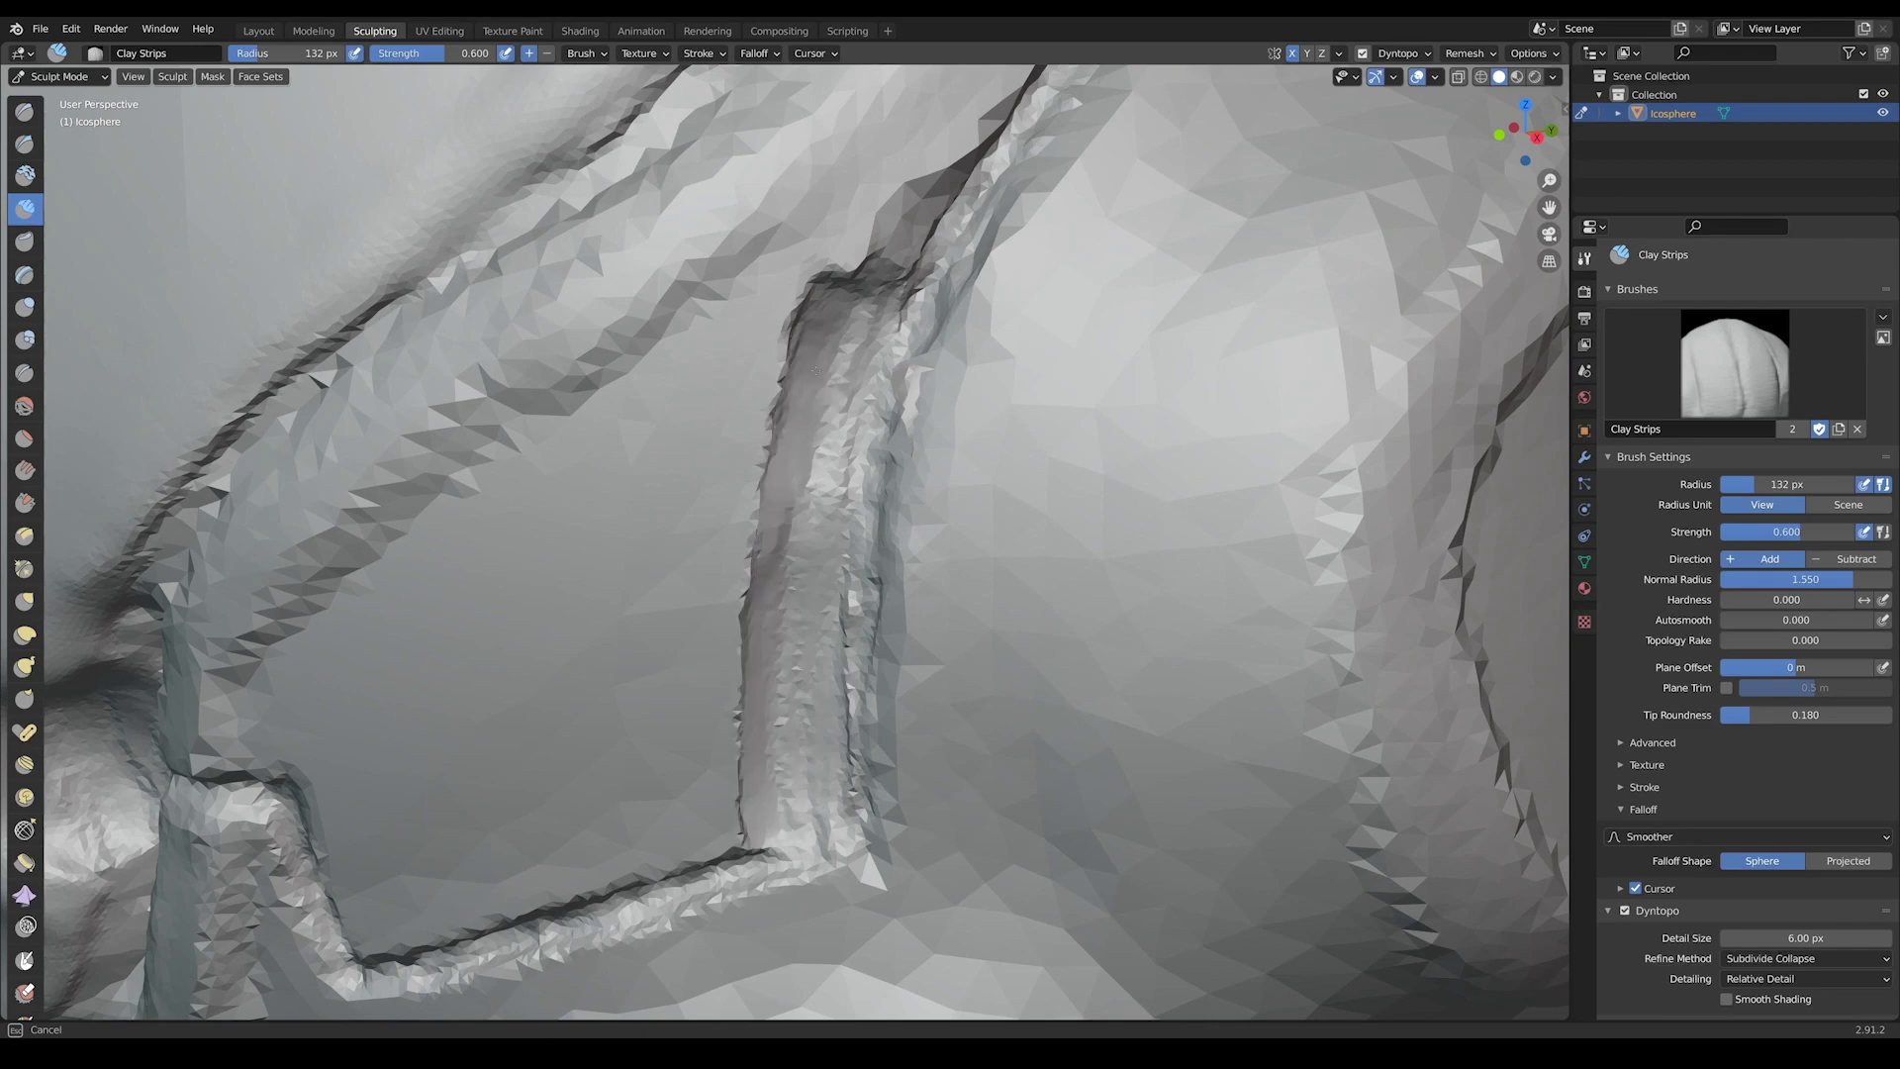
middle_click_drag(860, 416, 876, 548, "ctrl")
scroll(877, 547, "up", 6)
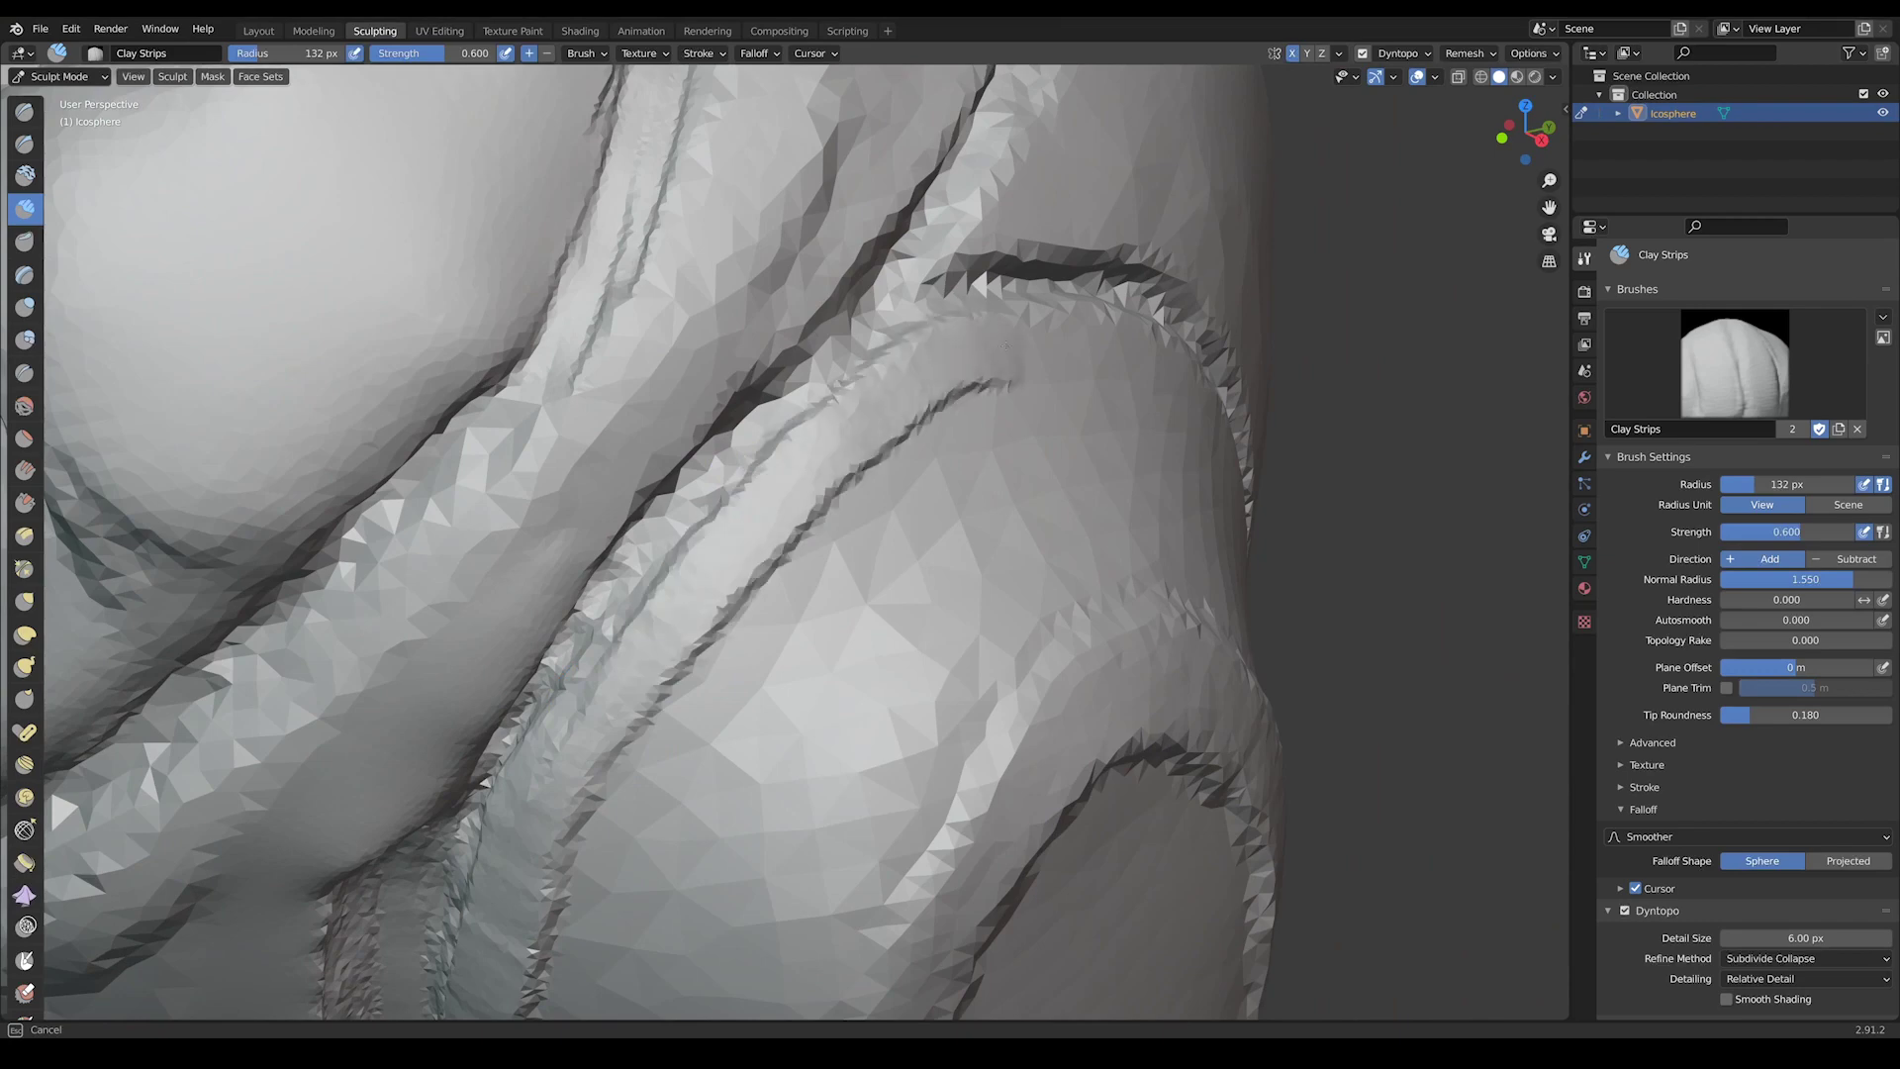
- Sharpen a thin lengthwise edge along the long bulge on the side of the jaw with Clay Strips
middle_click_drag(1007, 345, 1008, 415)
scroll(860, 556, "down", 5)
scroll(768, 391, "up", 8)
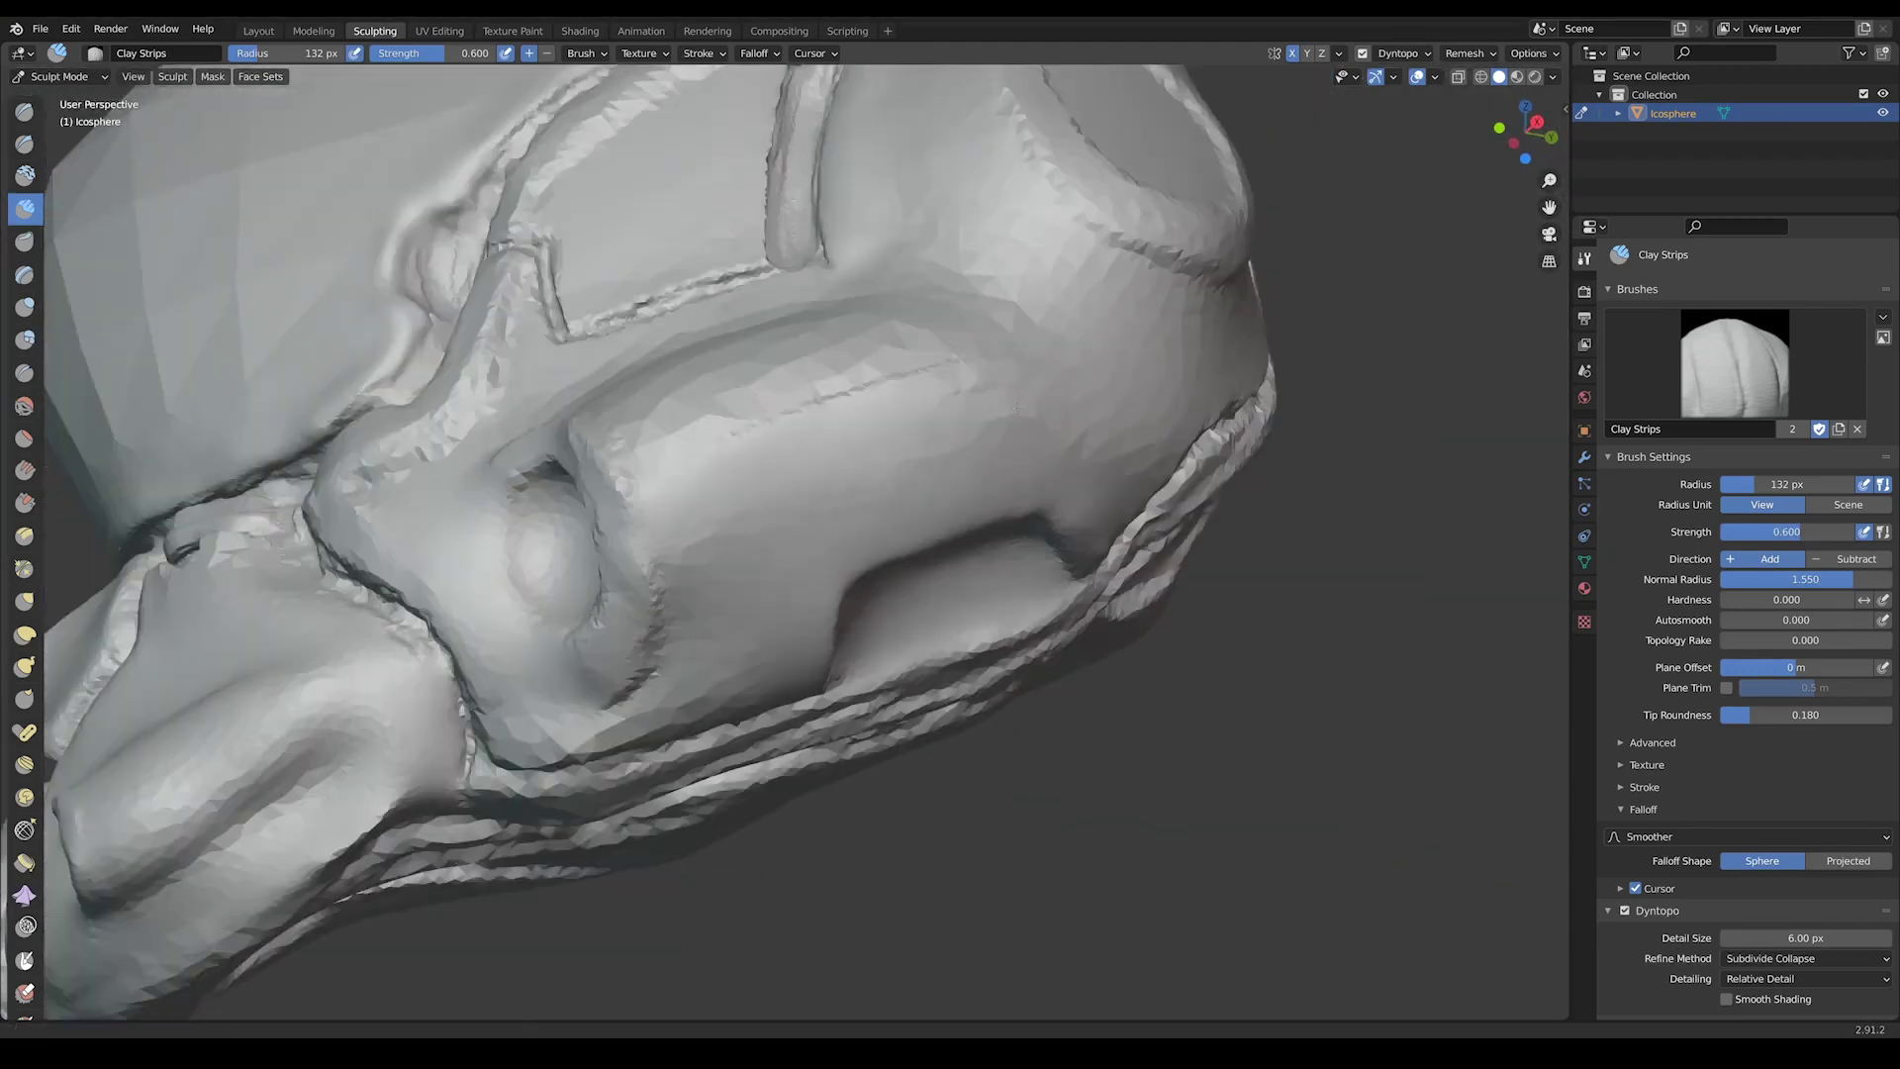
scroll(996, 488, "down", 5)
scroll(893, 421, "up", 8)
middle_click_drag(893, 421, 994, 448)
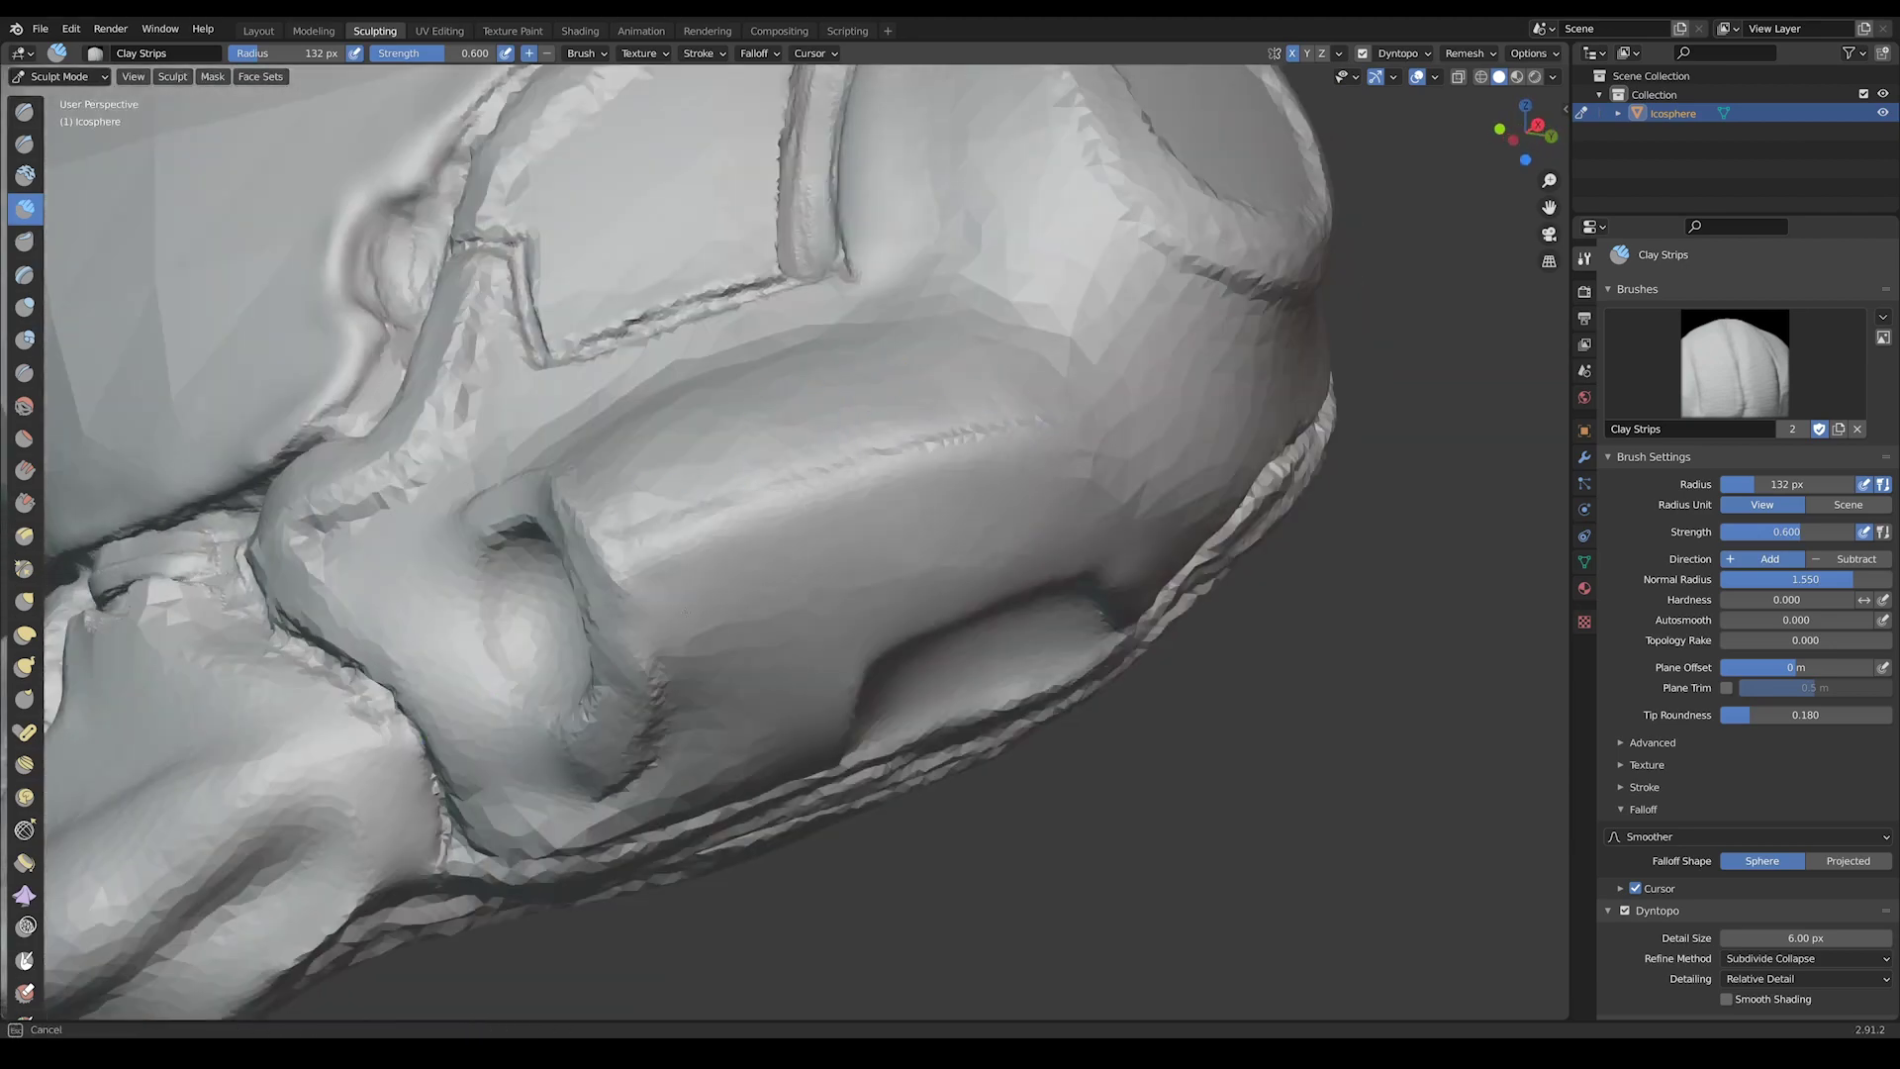
- Sculpt a small ribbed strip beside the tab under the upper cheek bar with Clay Strips
scroll(676, 867, "down", 5)
mouse_move(676, 867)
middle_mouse_down()
mouse_move(763, 403)
mouse_move(846, 405)
mouse_move(597, 401)
middle_mouse_up()
scroll(763, 403, "up", 8)
middle_click_drag(646, 486, 1168, 613)
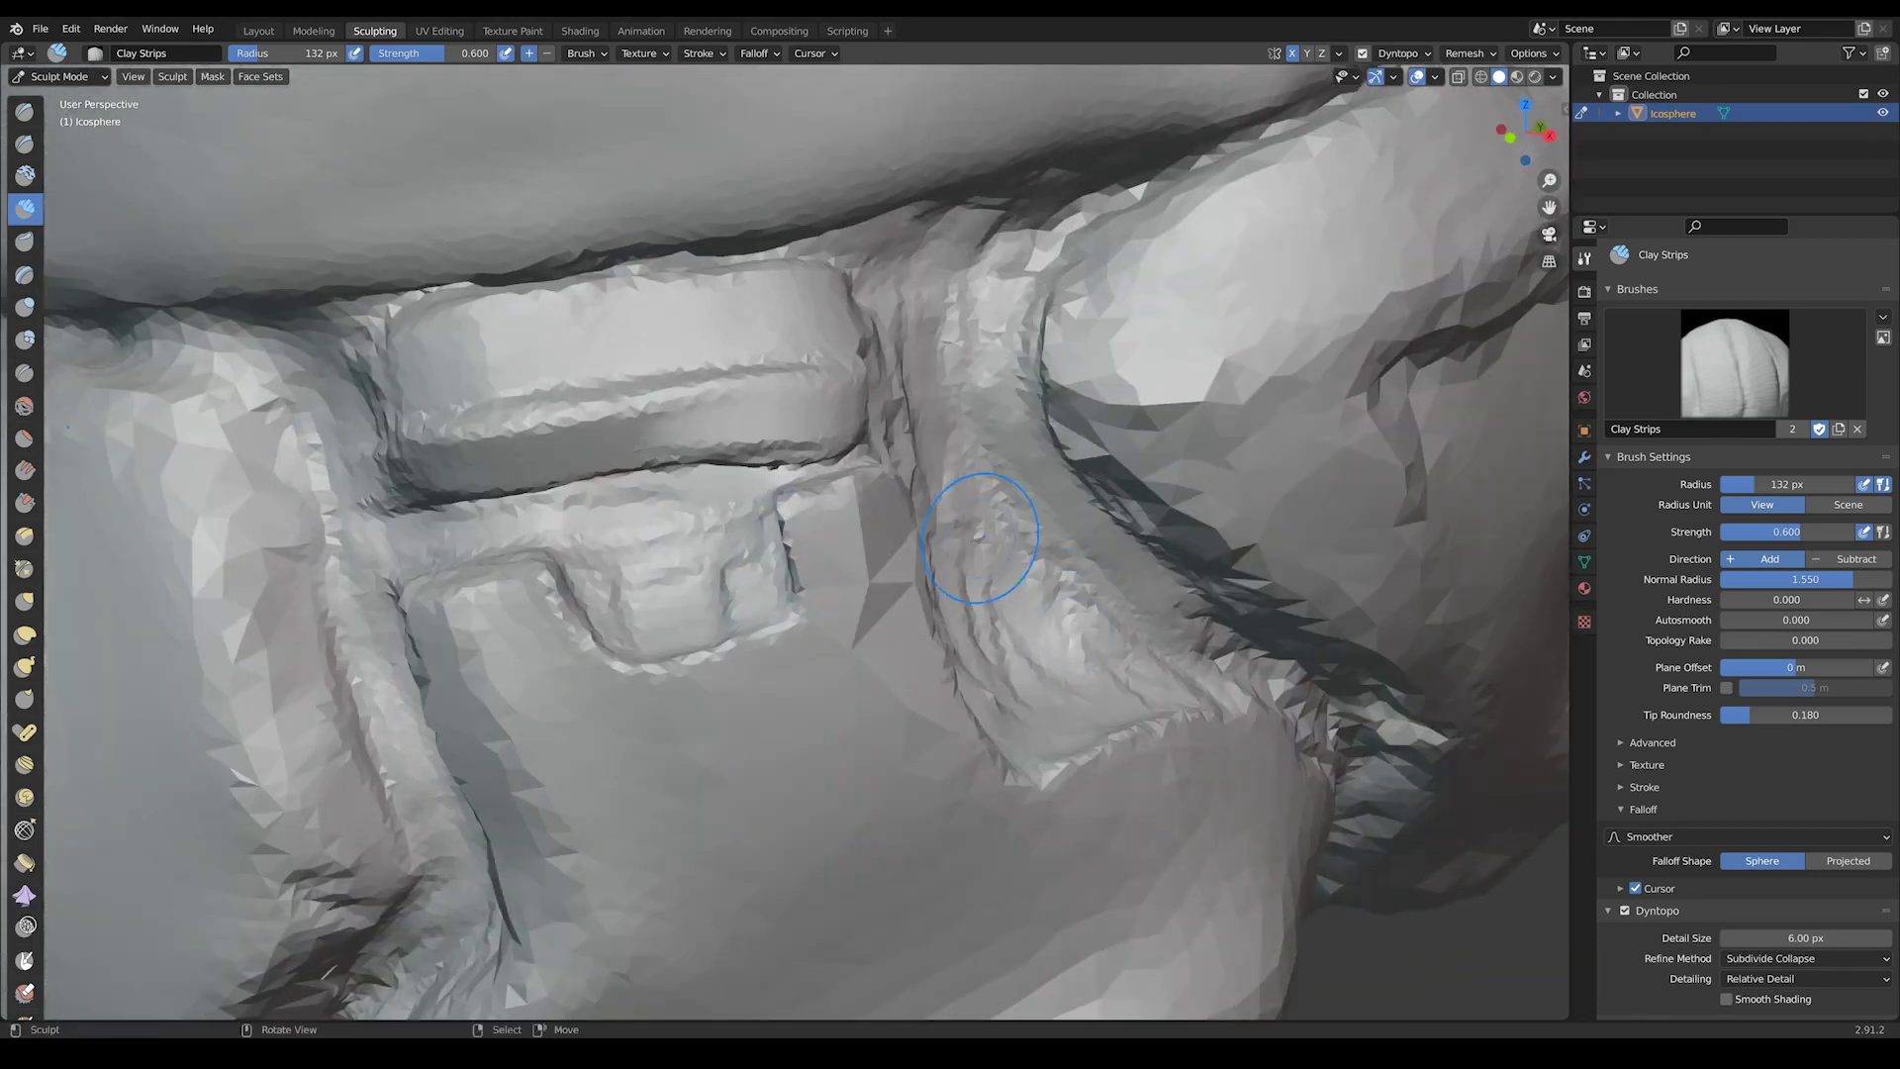
middle_click_drag(1074, 516, 761, 600)
middle_click_drag(919, 634, 859, 621)
- Refine the ridges along the muzzle's side and underside with Clay Strips
scroll(942, 712, "down", 6)
mouse_move(942, 712)
middle_mouse_down()
mouse_move(870, 530)
mouse_move(920, 554)
mouse_move(909, 462)
middle_mouse_up()
scroll(908, 462, "up", 6)
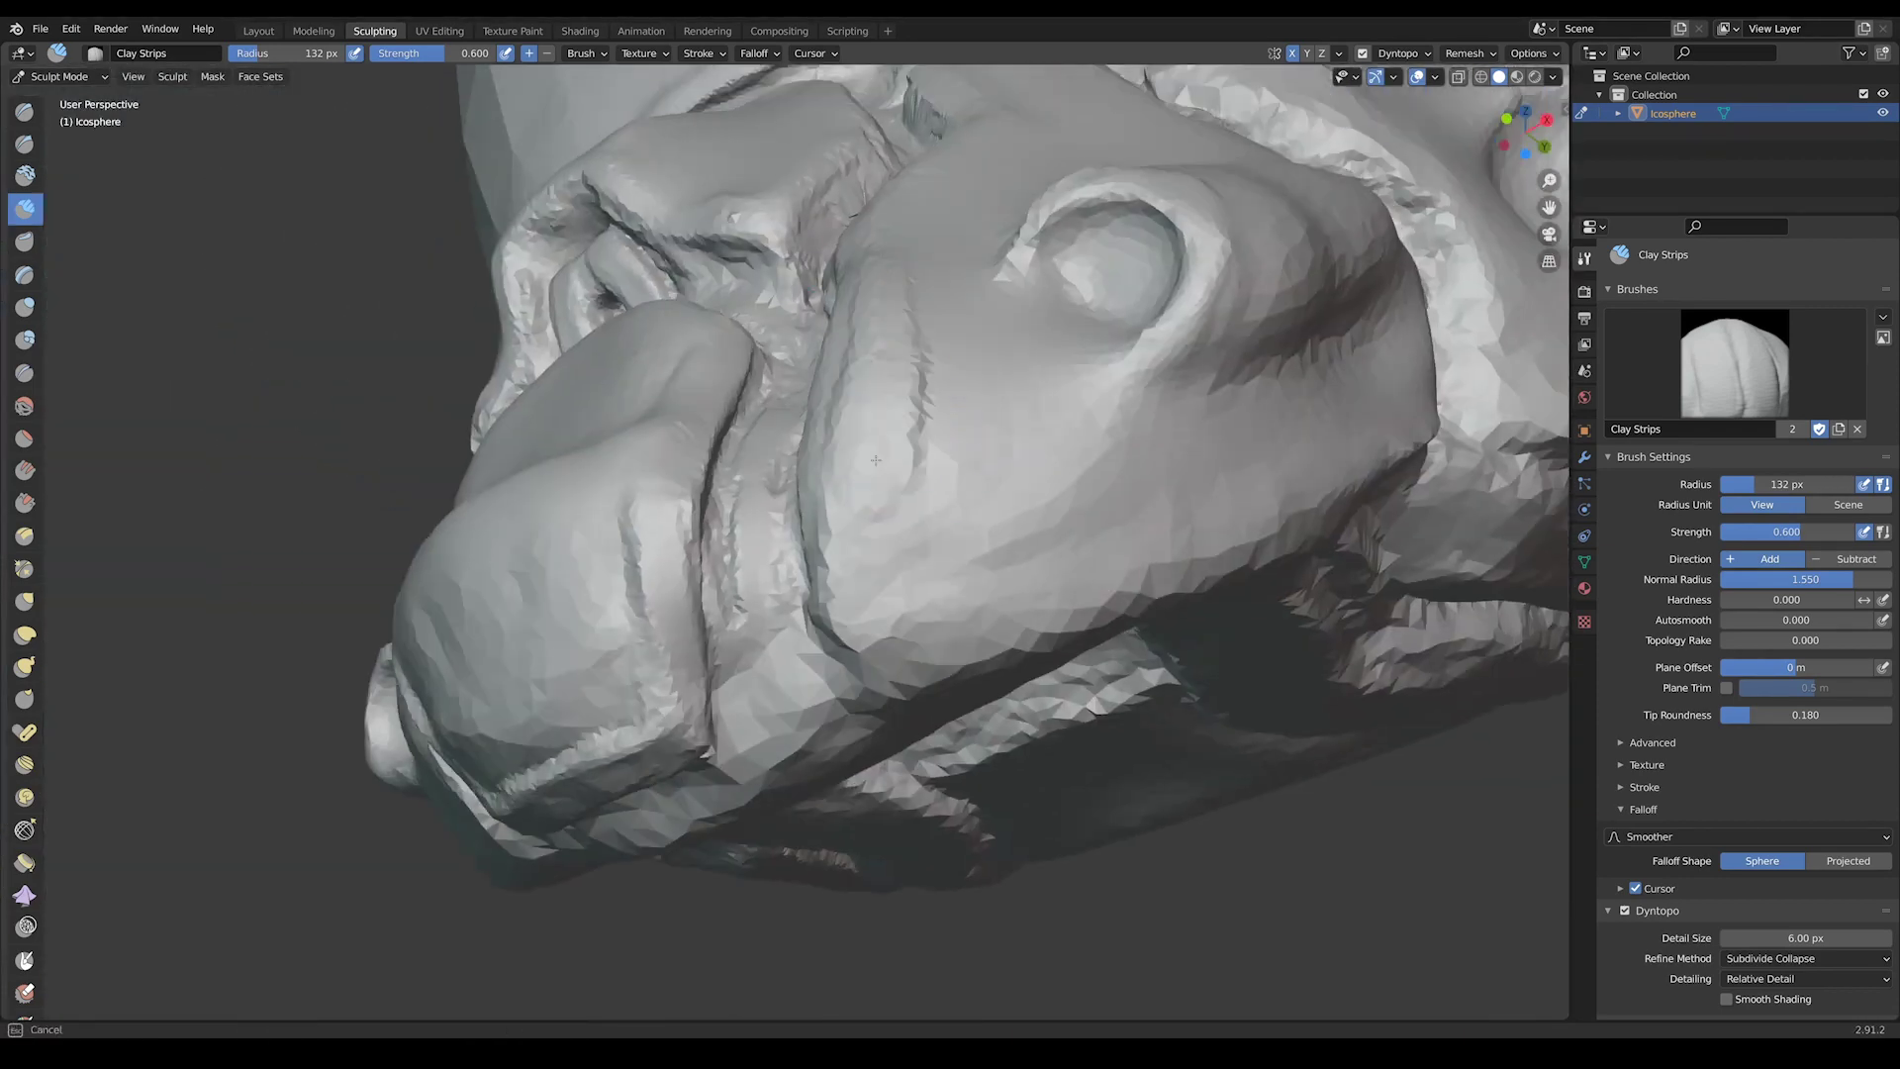
middle_click_drag(790, 543, 539, 623)
mouse_move(672, 513)
middle_mouse_down()
mouse_move(692, 373)
mouse_move(792, 367)
middle_mouse_up()
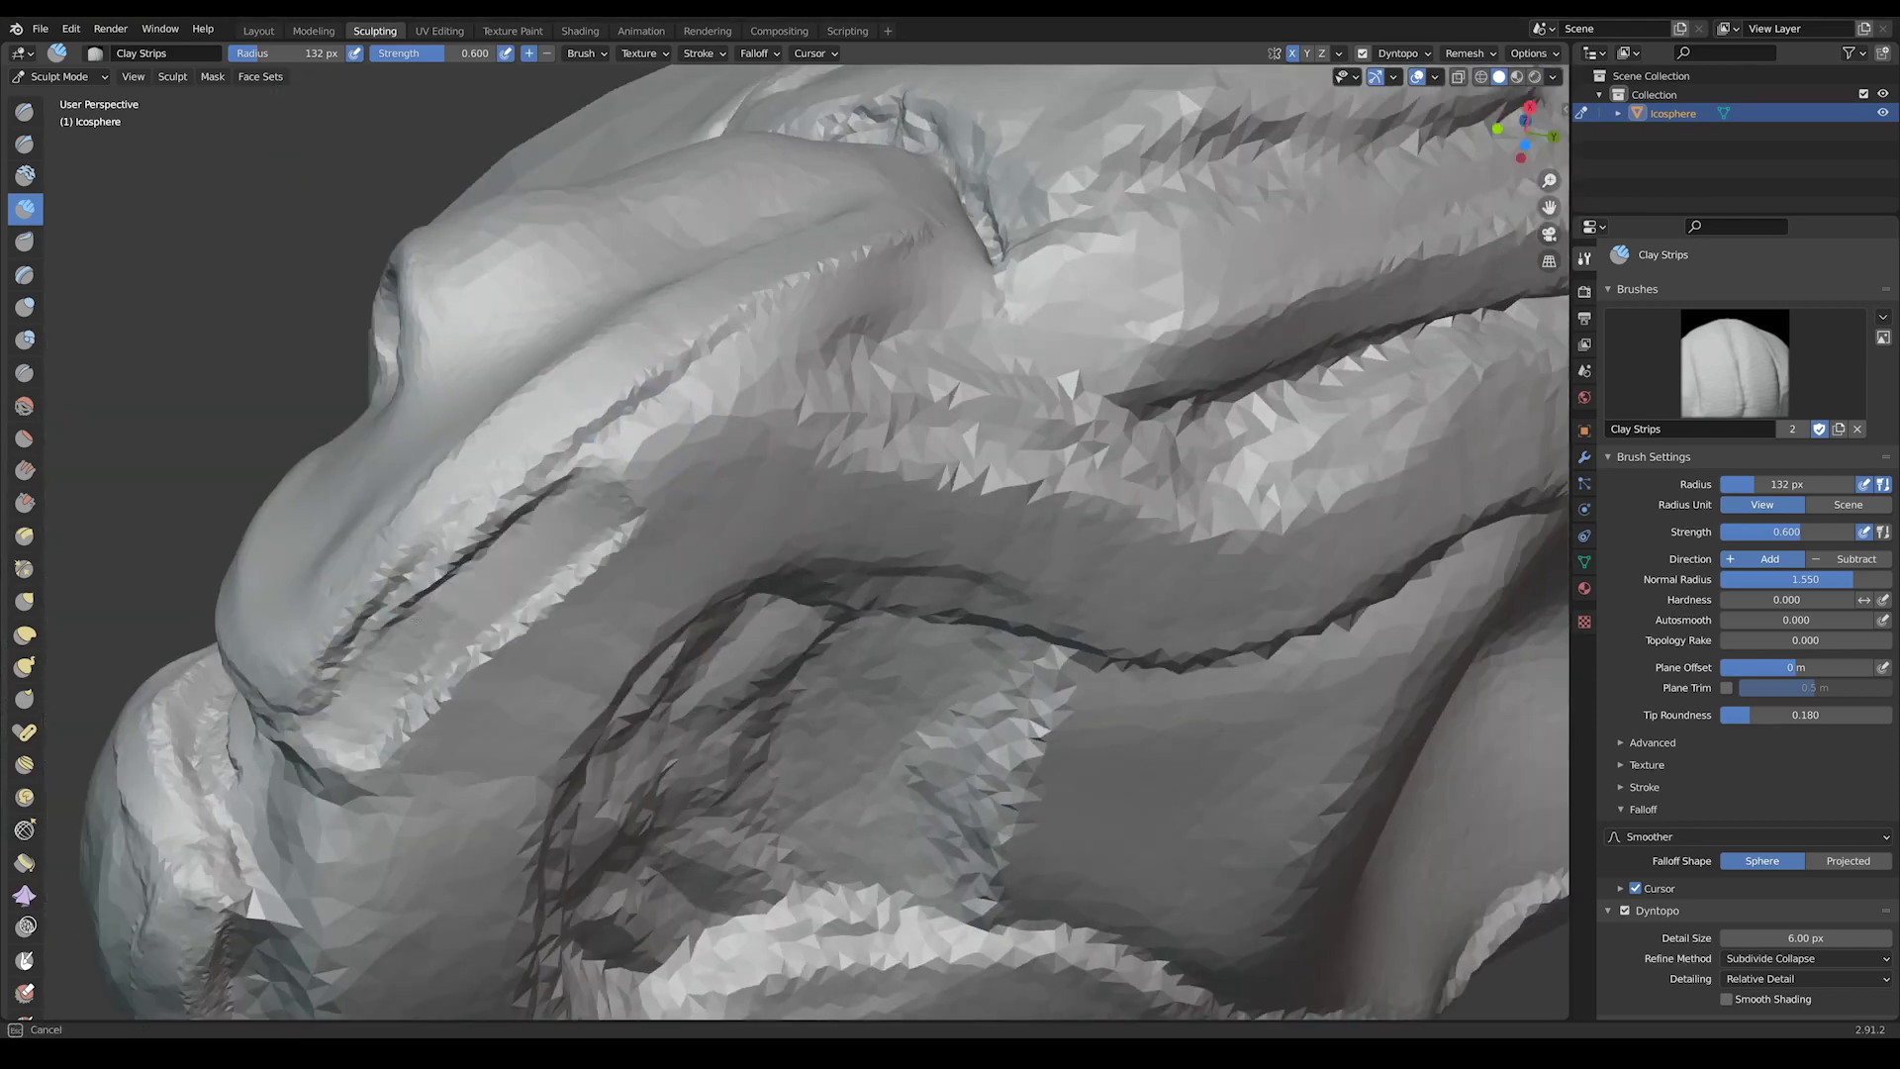
scroll(793, 366, "down", 8)
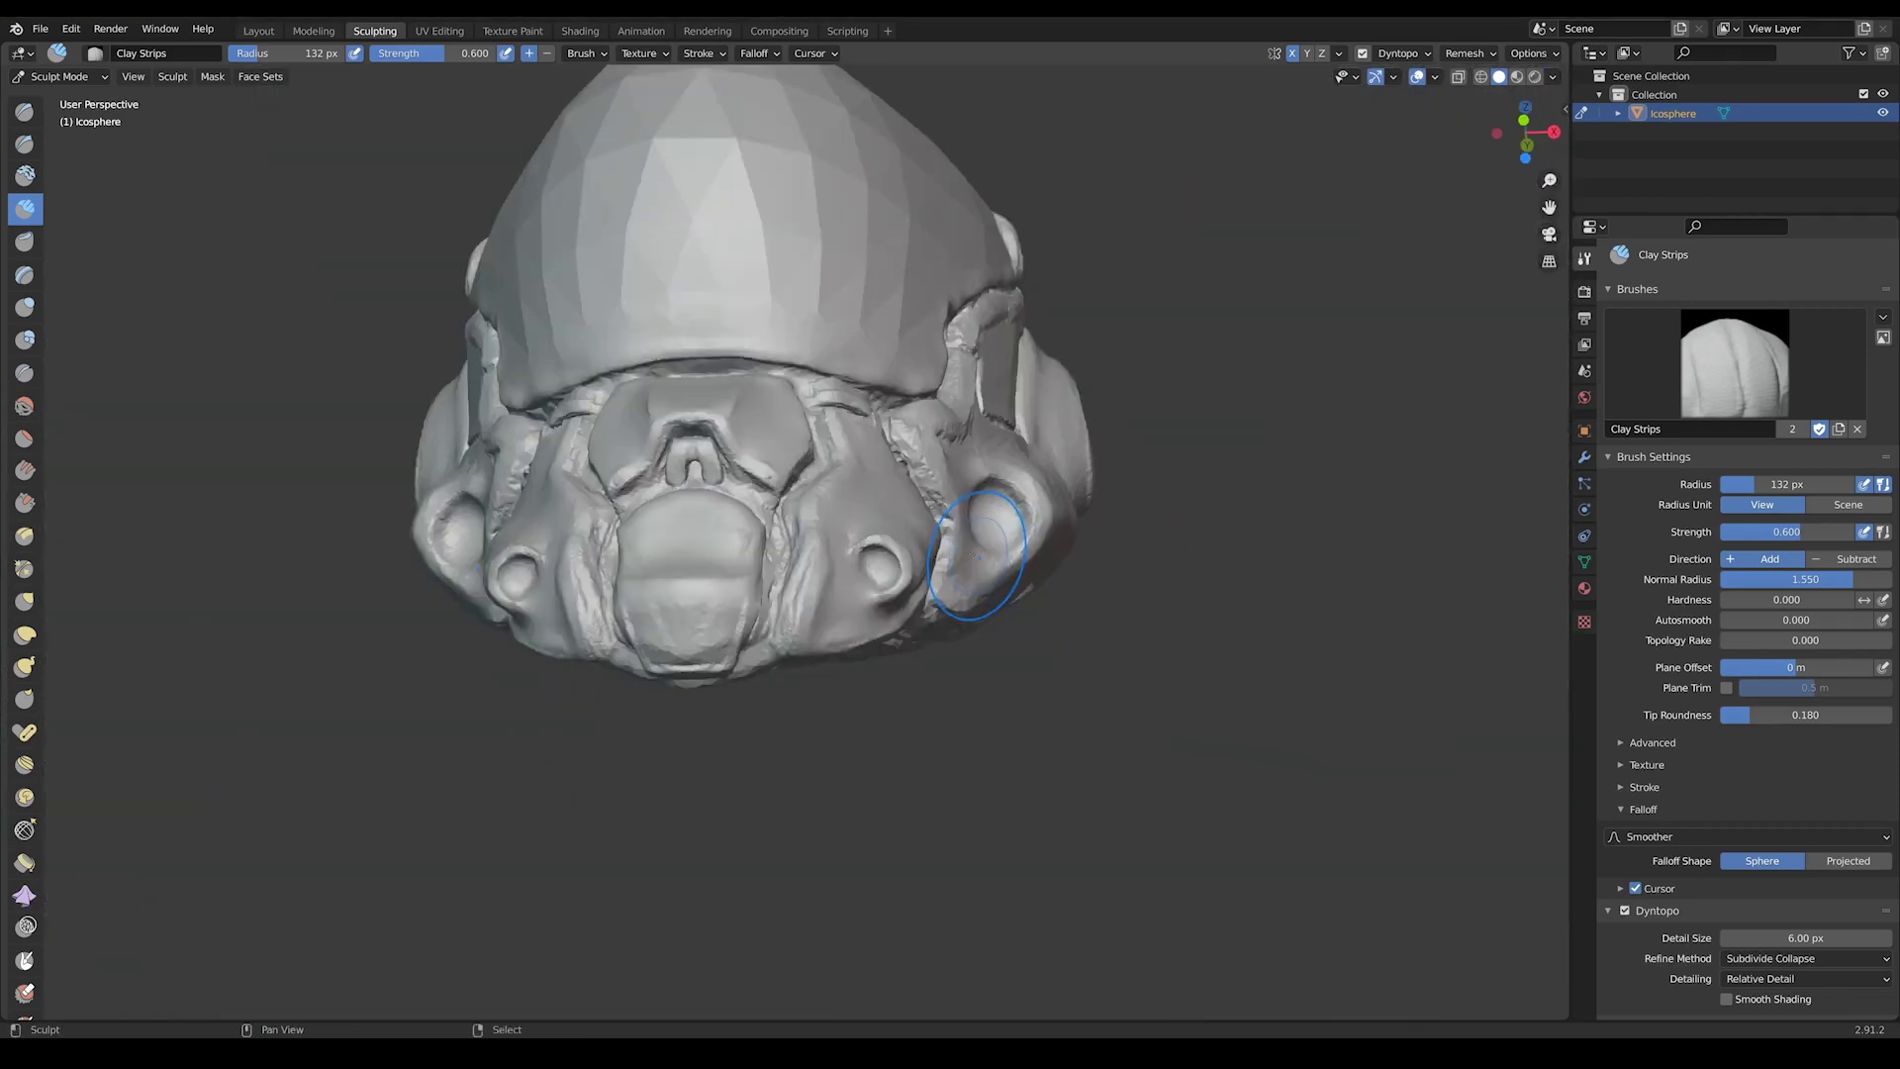
- Switch to the Crease brush with a 57 px radius and 0.920 strength to sharpen the grooves between the head's plates
scroll(989, 530, "up", 8)
mouse_move(805, 411)
middle_mouse_down()
mouse_move(821, 400)
mouse_move(693, 435)
mouse_move(752, 396)
mouse_move(832, 391)
mouse_move(1019, 320)
middle_mouse_up()
scroll(831, 391, "down", 6)
scroll(831, 391, "up", 8)
scroll(1019, 319, "up", 3)
middle_click_drag(848, 288, 950, 509)
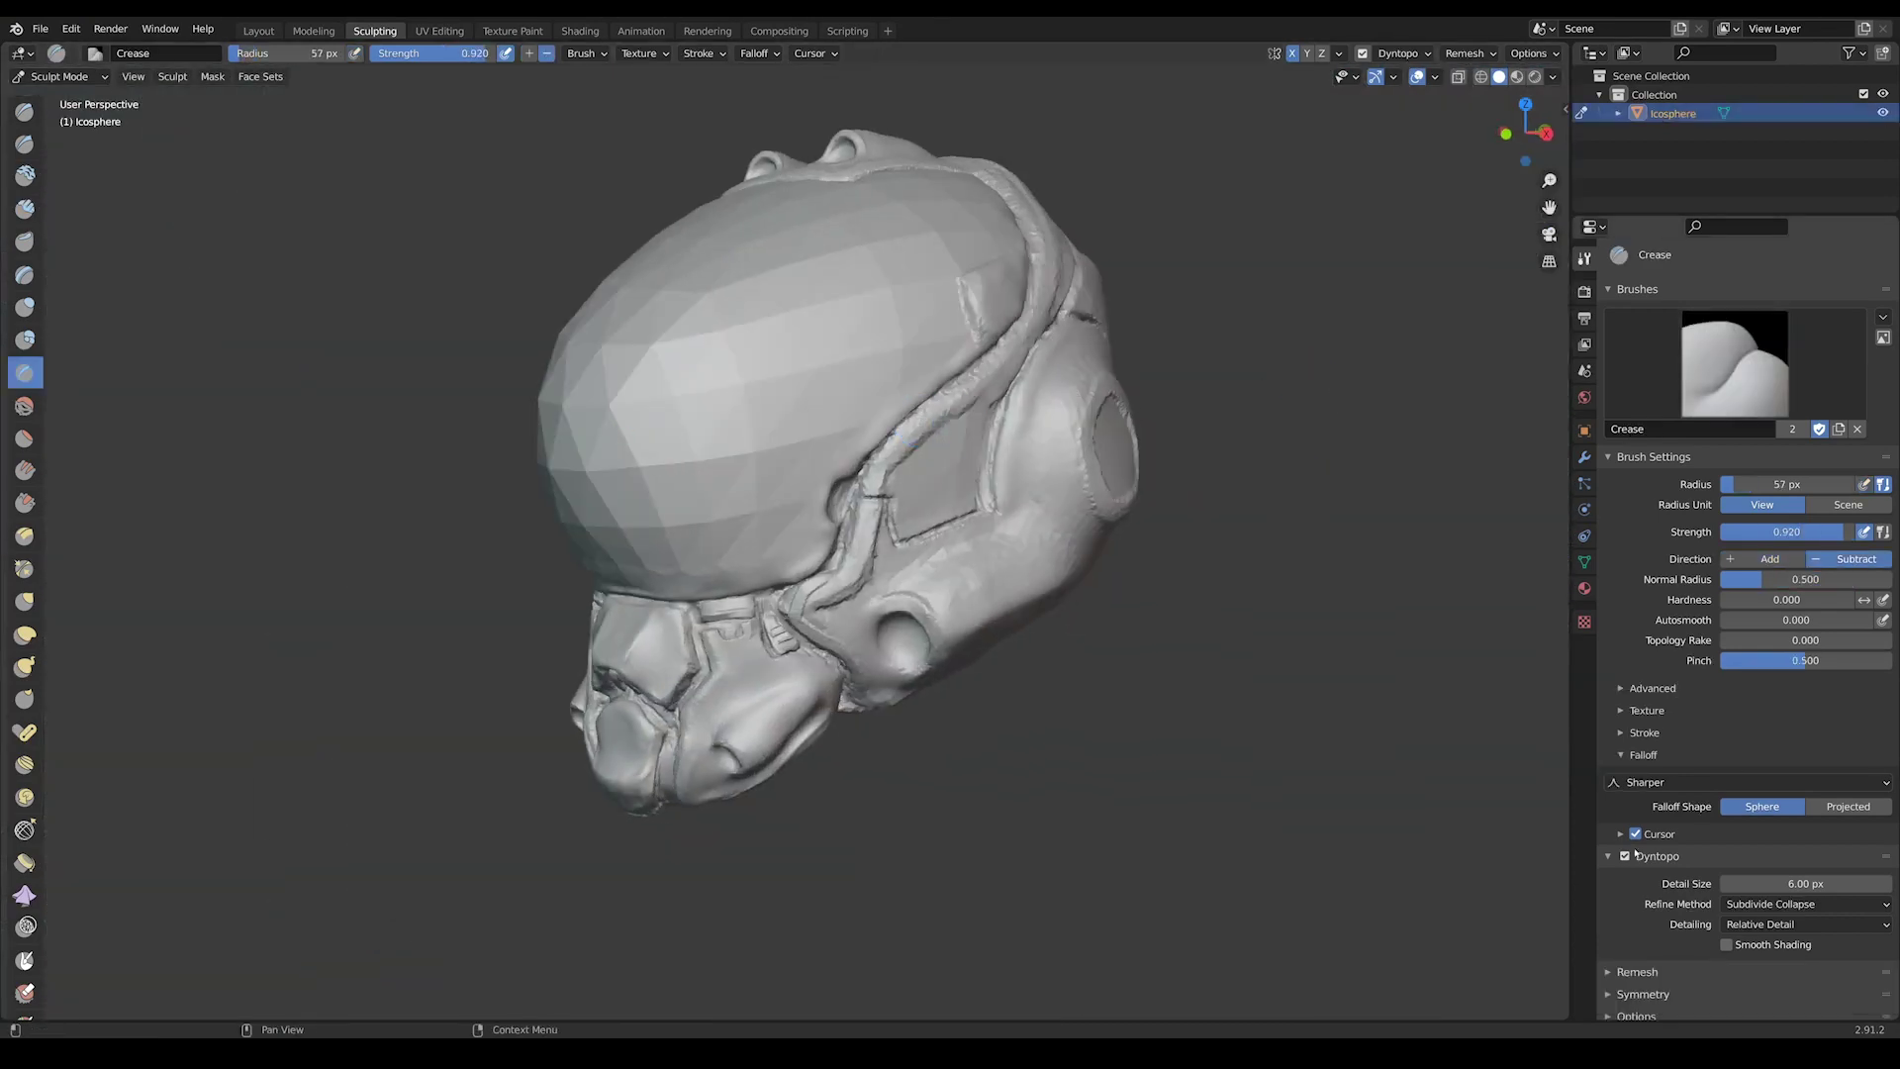
- Turn off Dyntopo and remesh the head with a voxel size of 0.005838 m
left_click(1625, 856)
left_click(1610, 806, "ctrl")
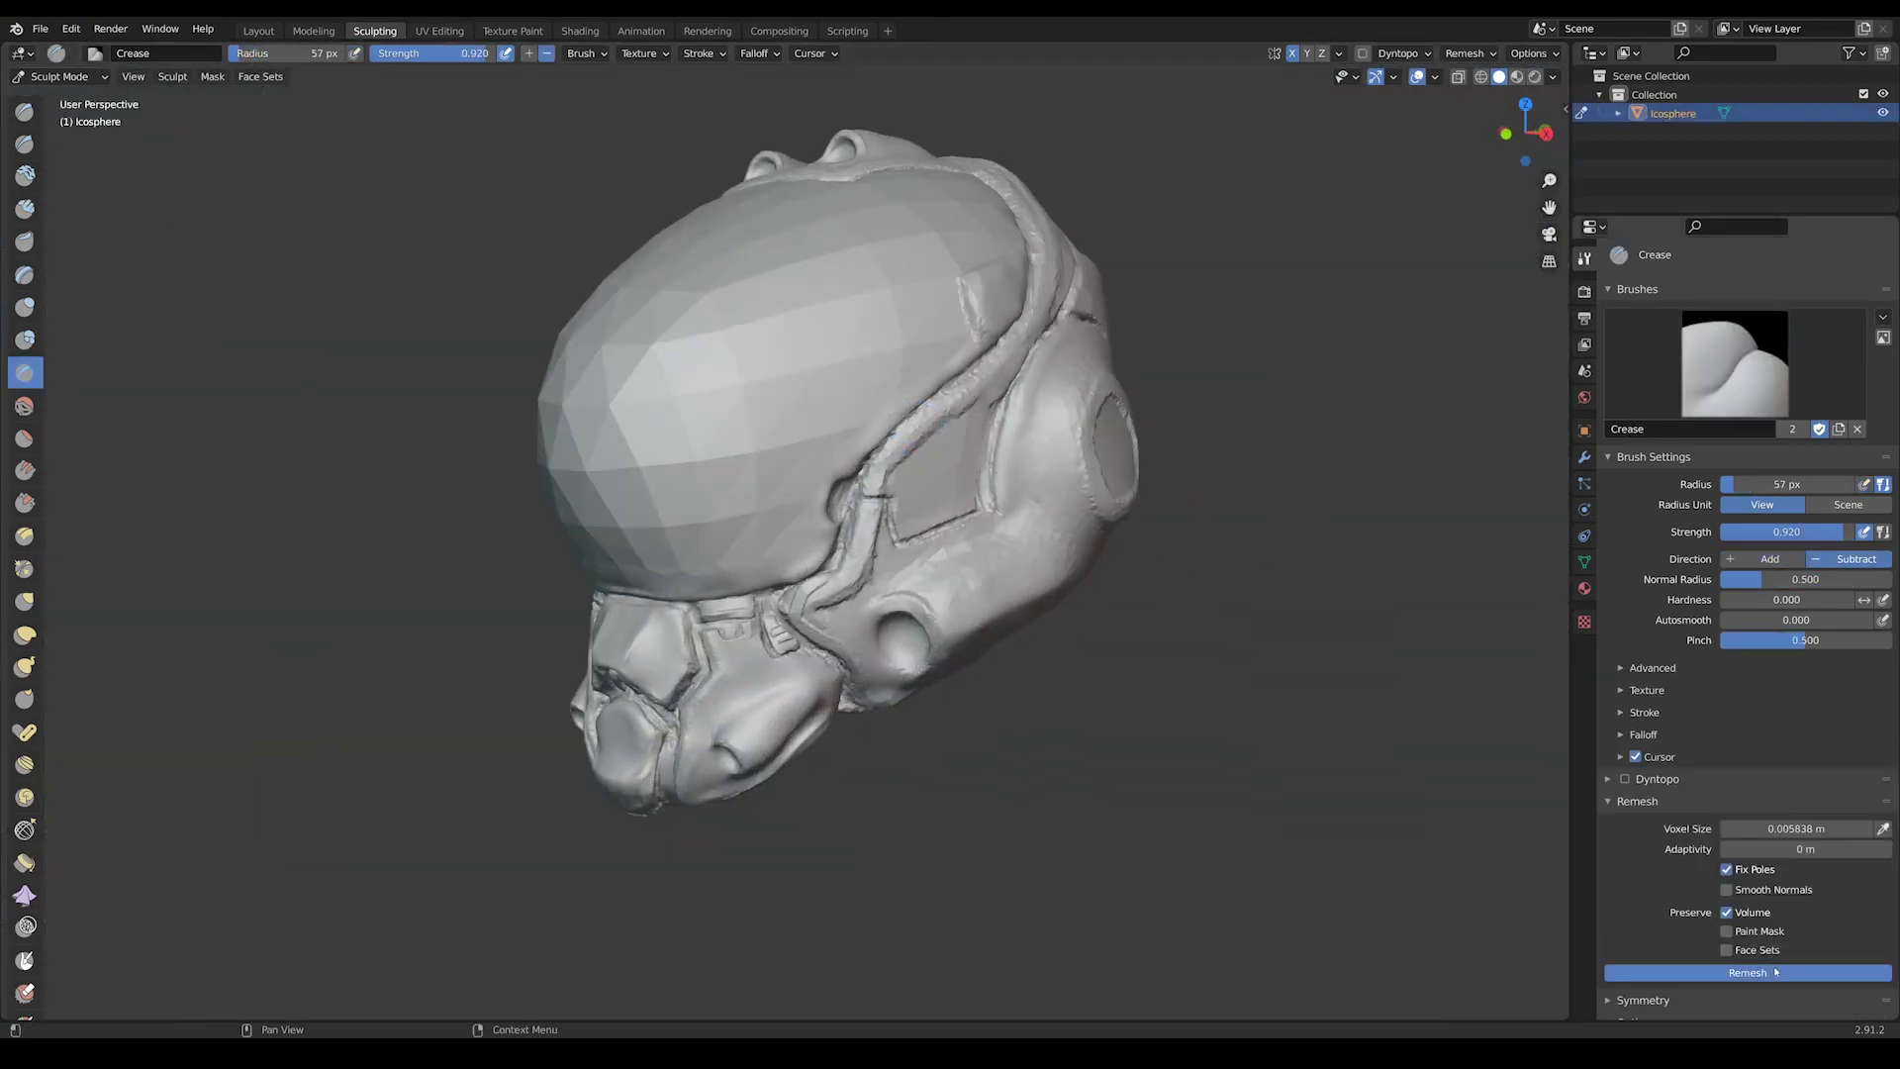
scroll(1277, 717, "up", 2)
- Enlarge the brush radius to 173 px and smooth away the facets over the whole dome
middle_click_drag(1293, 709, 985, 517)
key("f")
middle_click_drag(690, 597, 953, 580)
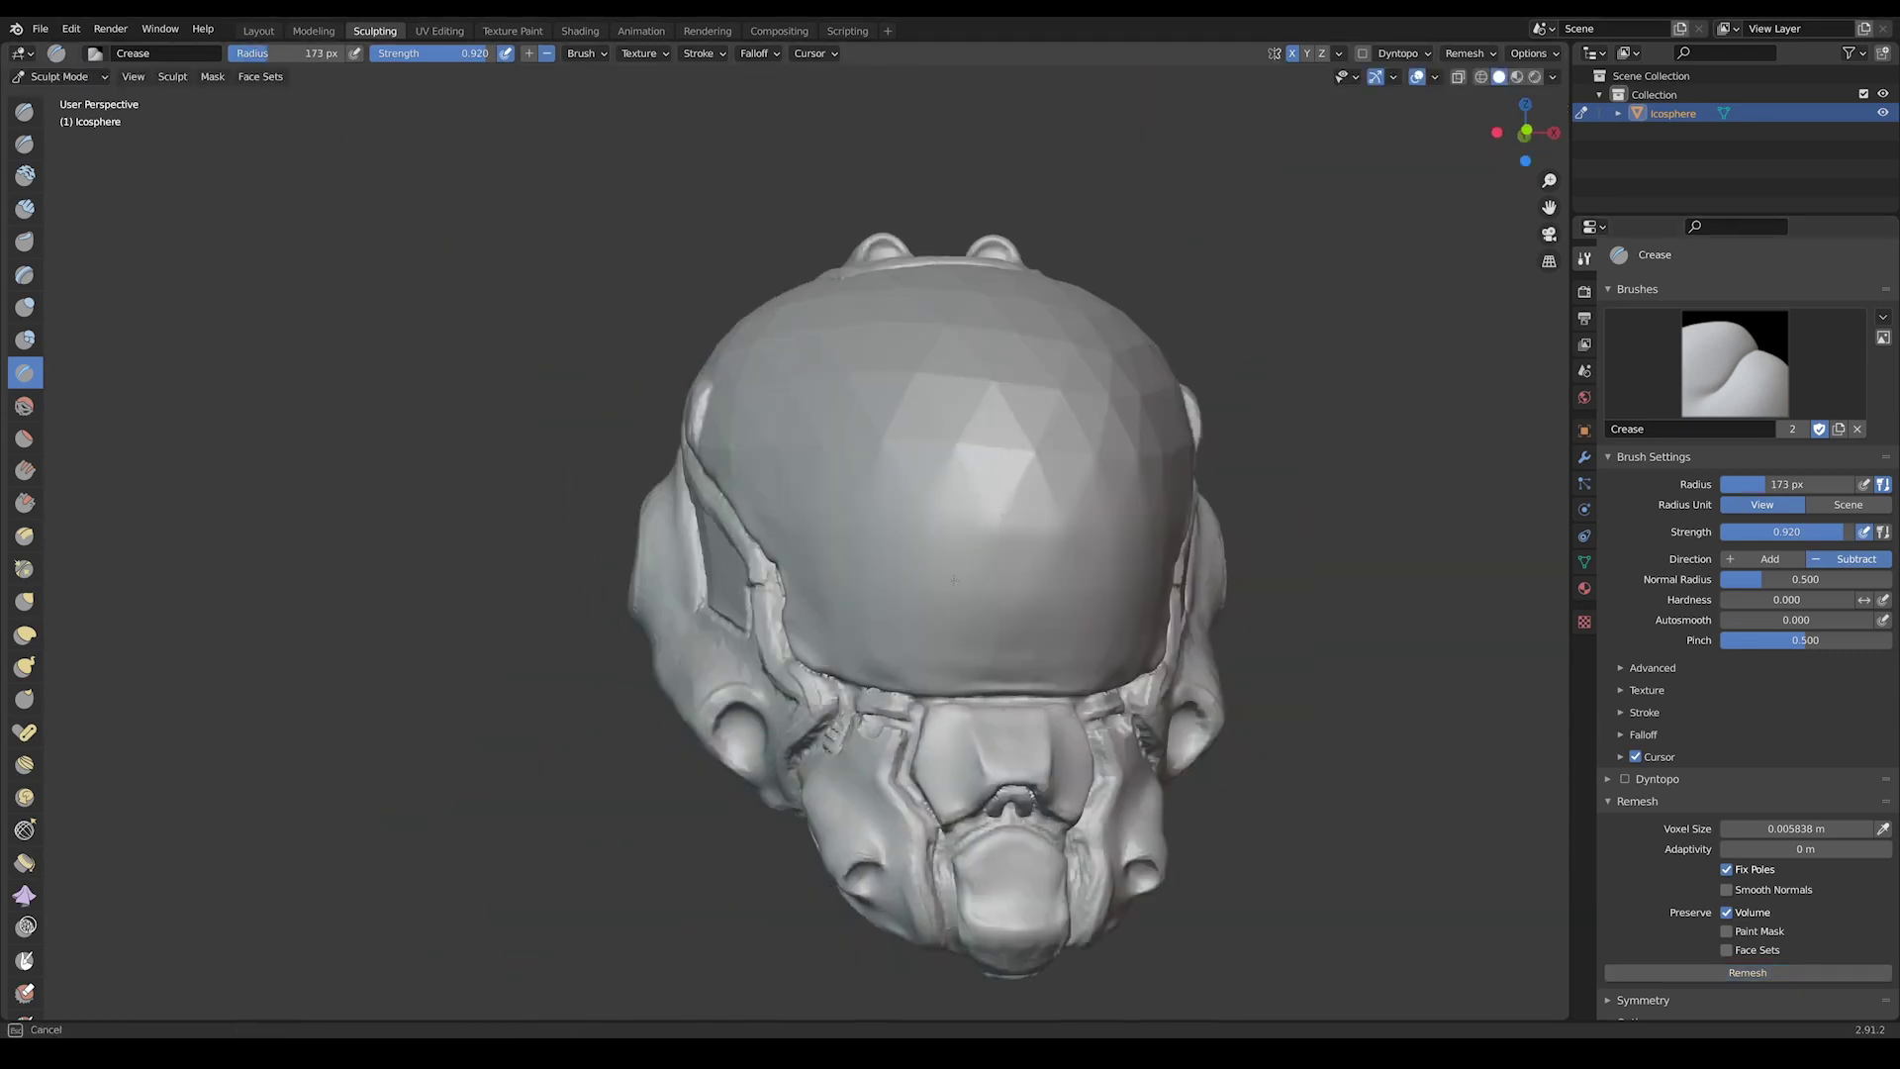
middle_click_drag(1023, 452, 765, 543)
scroll(914, 621, "up", 3)
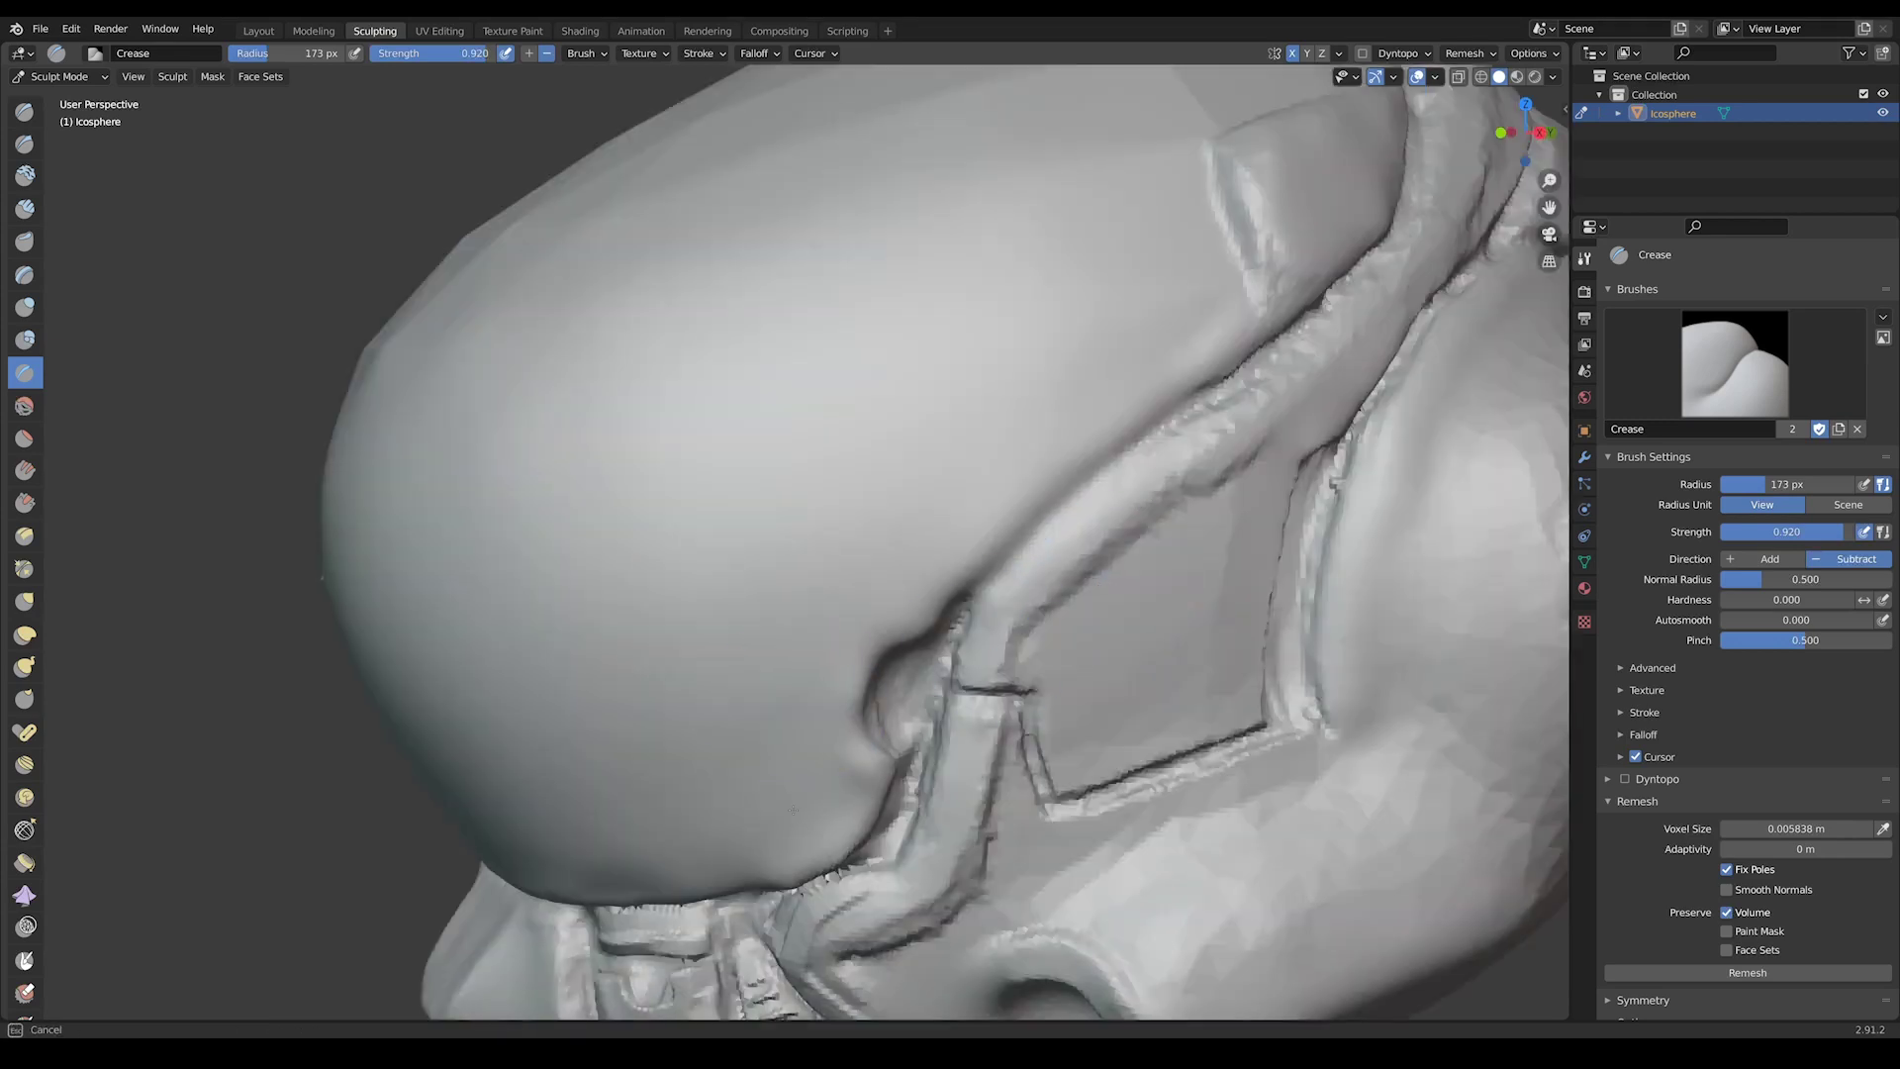
middle_click_drag(915, 621, 1214, 296)
middle_click_drag(777, 341, 896, 536)
scroll(896, 535, "down", 4)
mouse_move(1034, 520)
middle_mouse_down()
mouse_move(958, 495)
mouse_move(728, 683)
mouse_move(1065, 609)
middle_mouse_up()
scroll(851, 564, "down", 3)
middle_click_drag(865, 642, 1168, 772)
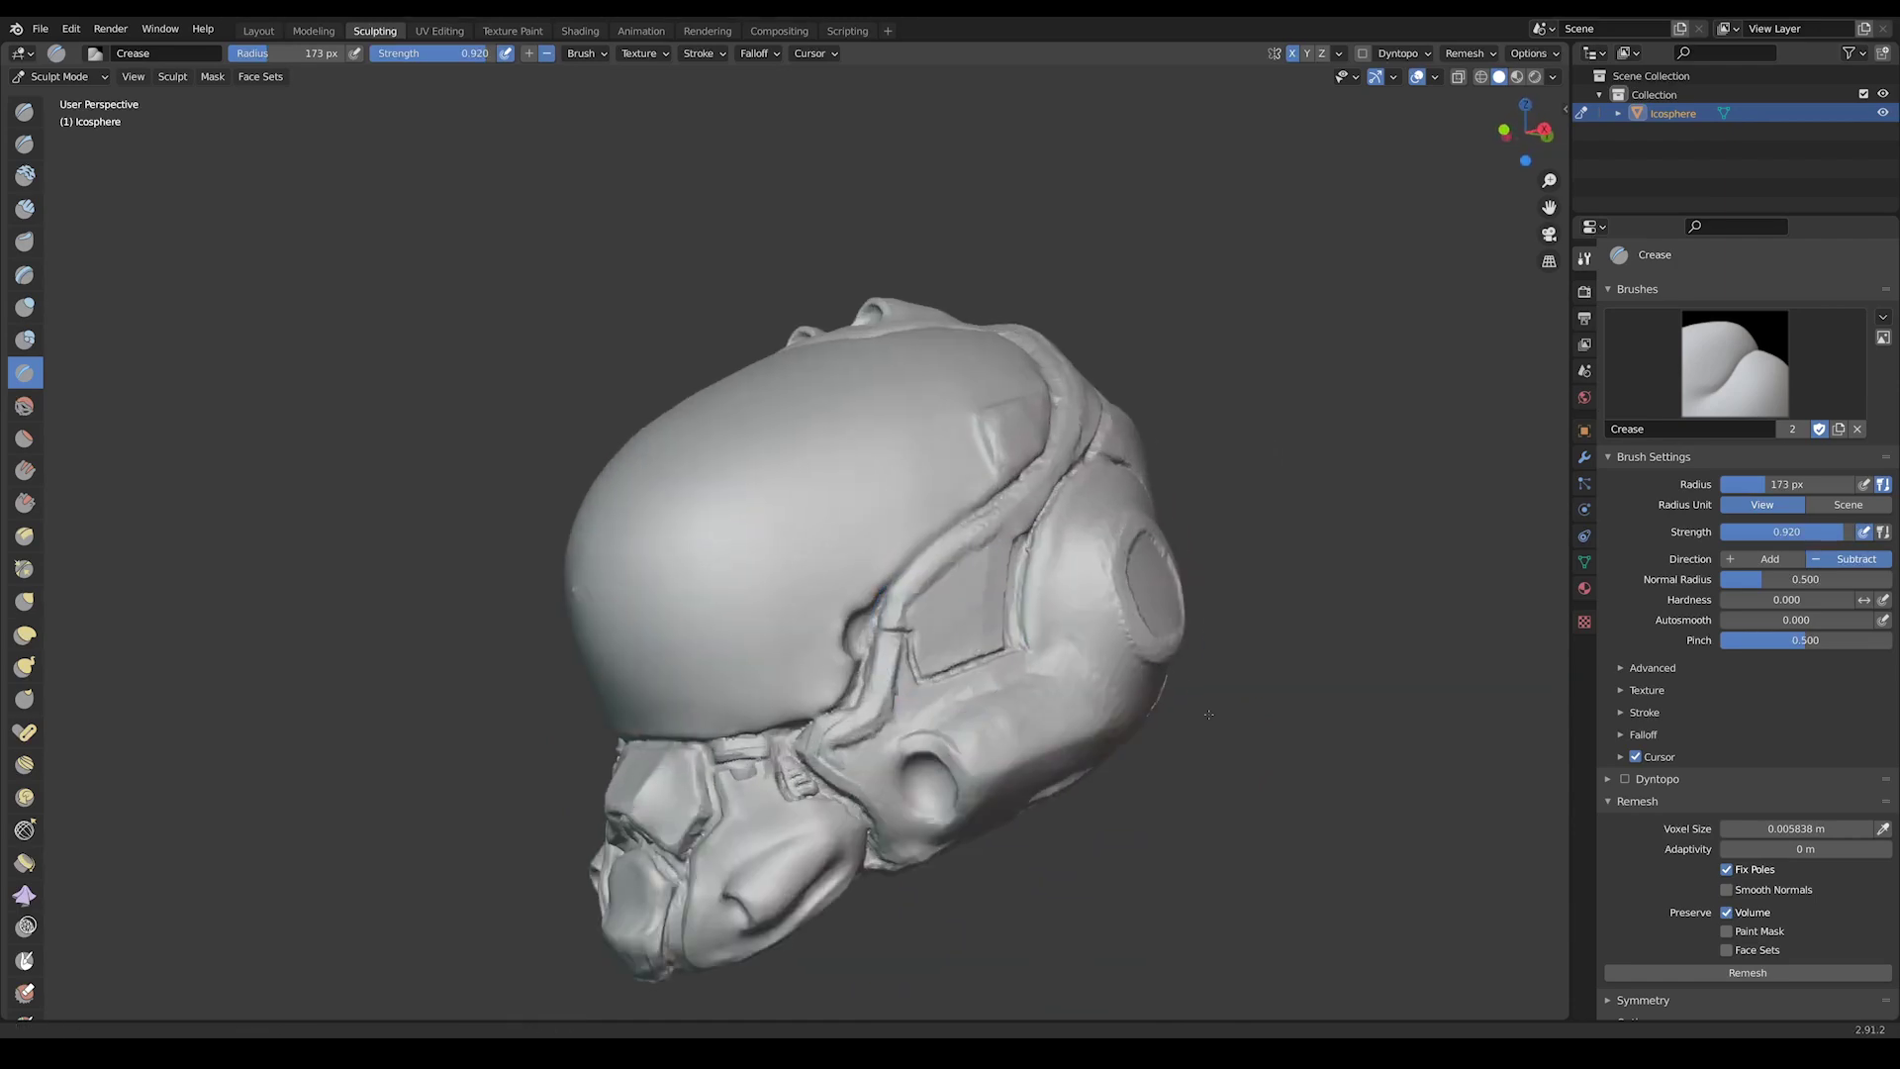
- Smooth the remaining facets on the jaw and rear plates and reduce the brush radius to 40 px
scroll(912, 755, "up", 4)
mouse_move(913, 755)
middle_mouse_down("shift")
mouse_move(484, 628)
mouse_move(827, 742)
mouse_move(1158, 541)
mouse_move(812, 486)
middle_mouse_up("shift")
scroll(1157, 541, "up", 2)
scroll(1158, 542, "down", 6)
scroll(811, 486, "up", 2)
scroll(811, 486, "up", 3)
key("f")
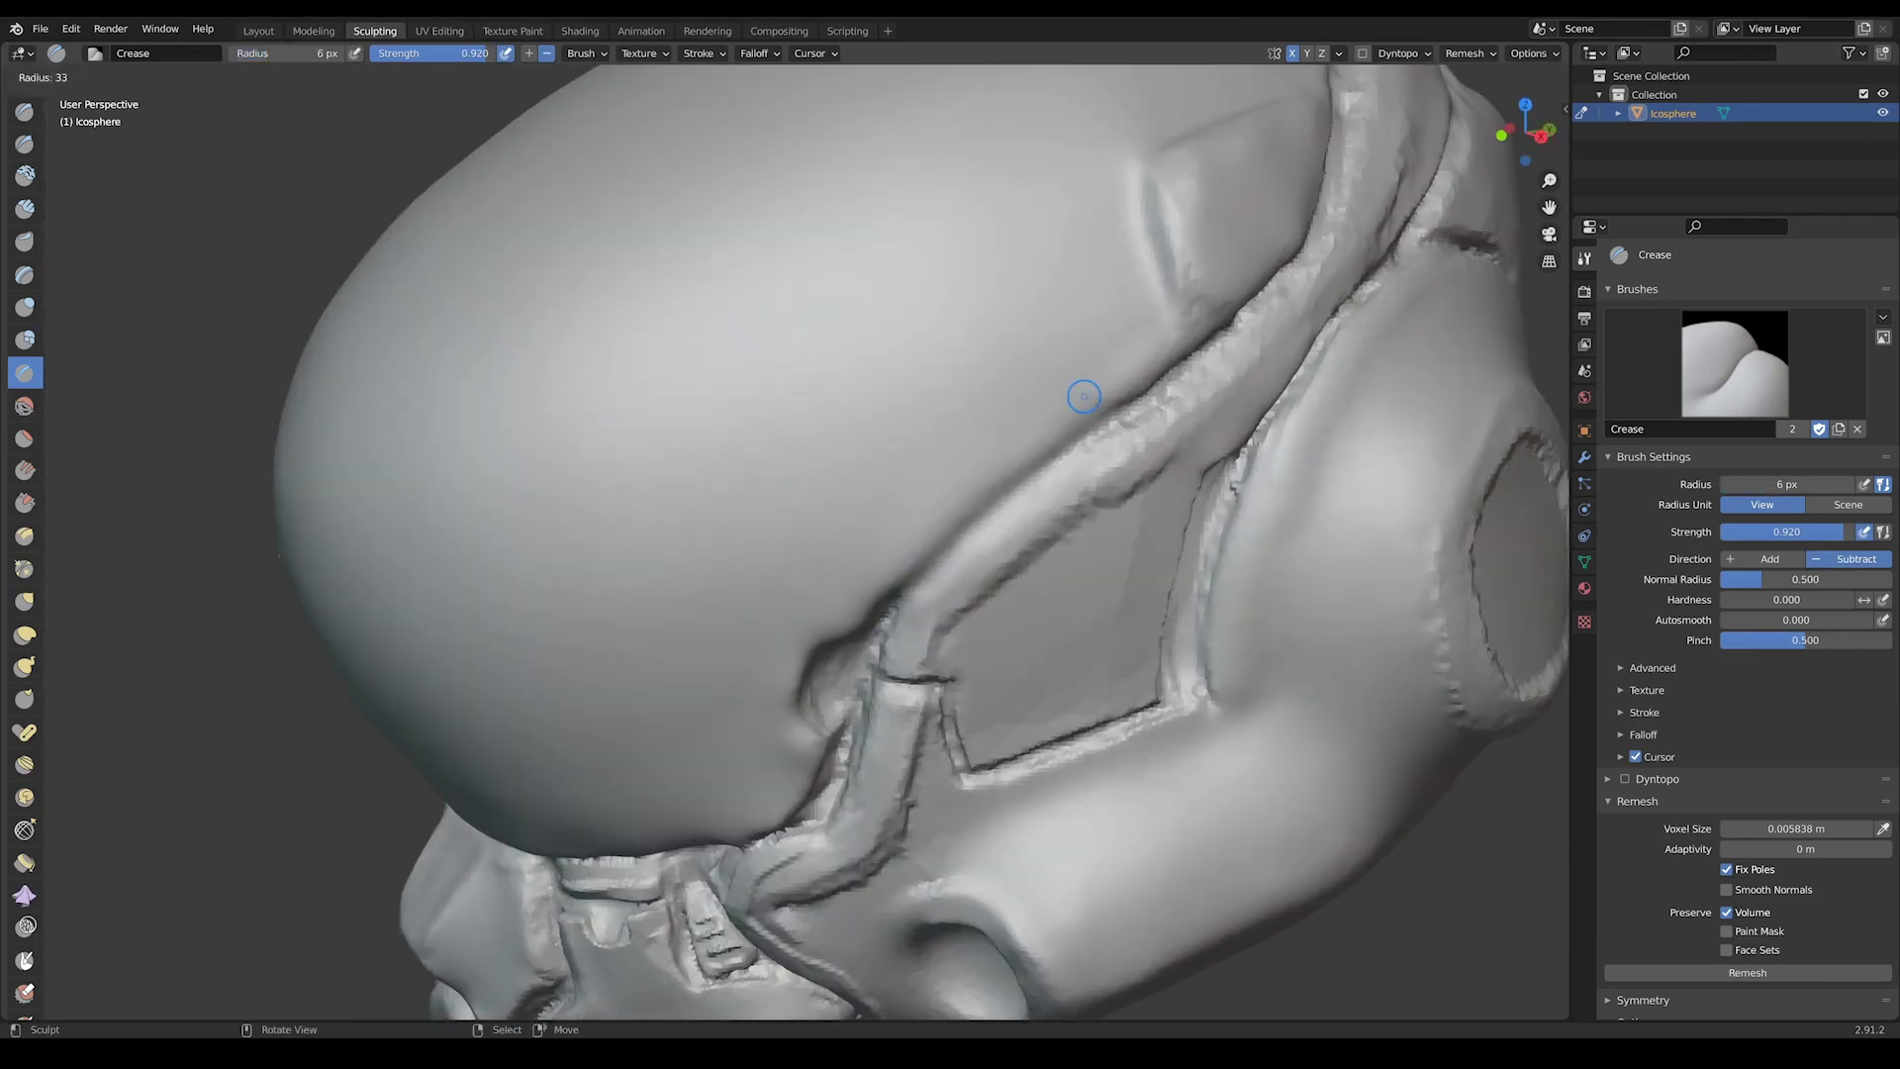
- Try to crease an angled panel line into the dome's side in front of the raised plate
key("ctrl+z")
scroll(1030, 627, "down", 5)
mouse_move(1030, 628)
middle_mouse_down()
mouse_move(1107, 584)
mouse_move(1188, 373)
middle_mouse_up()
scroll(943, 372, "up", 3)
scroll(766, 644, "down", 2)
middle_click_drag(765, 644, 659, 375)
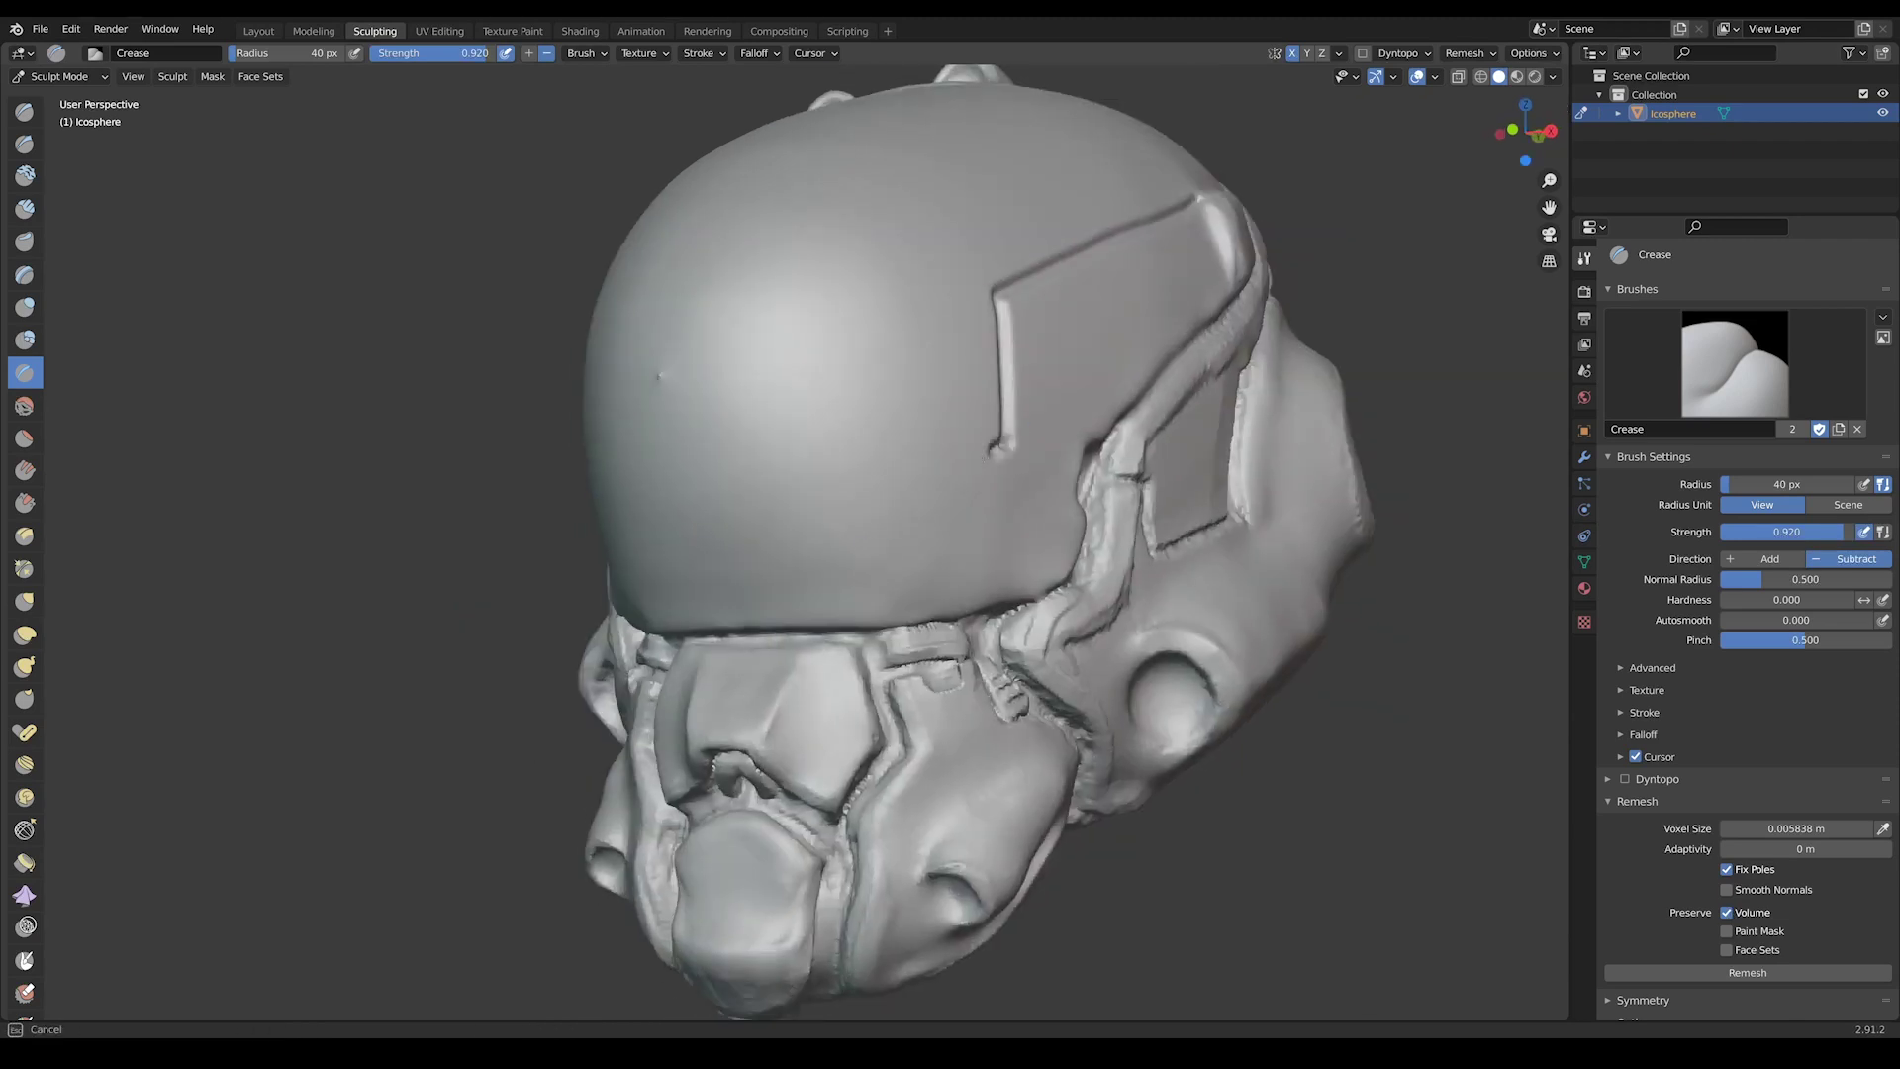
- Crease a stepped panel line from the raised plate across the dome's side and down toward its lower edge
scroll(889, 614, "down", 2)
middle_click_drag(890, 615, 1089, 395)
scroll(1088, 395, "up", 3)
left_click_drag(1133, 312, 911, 431)
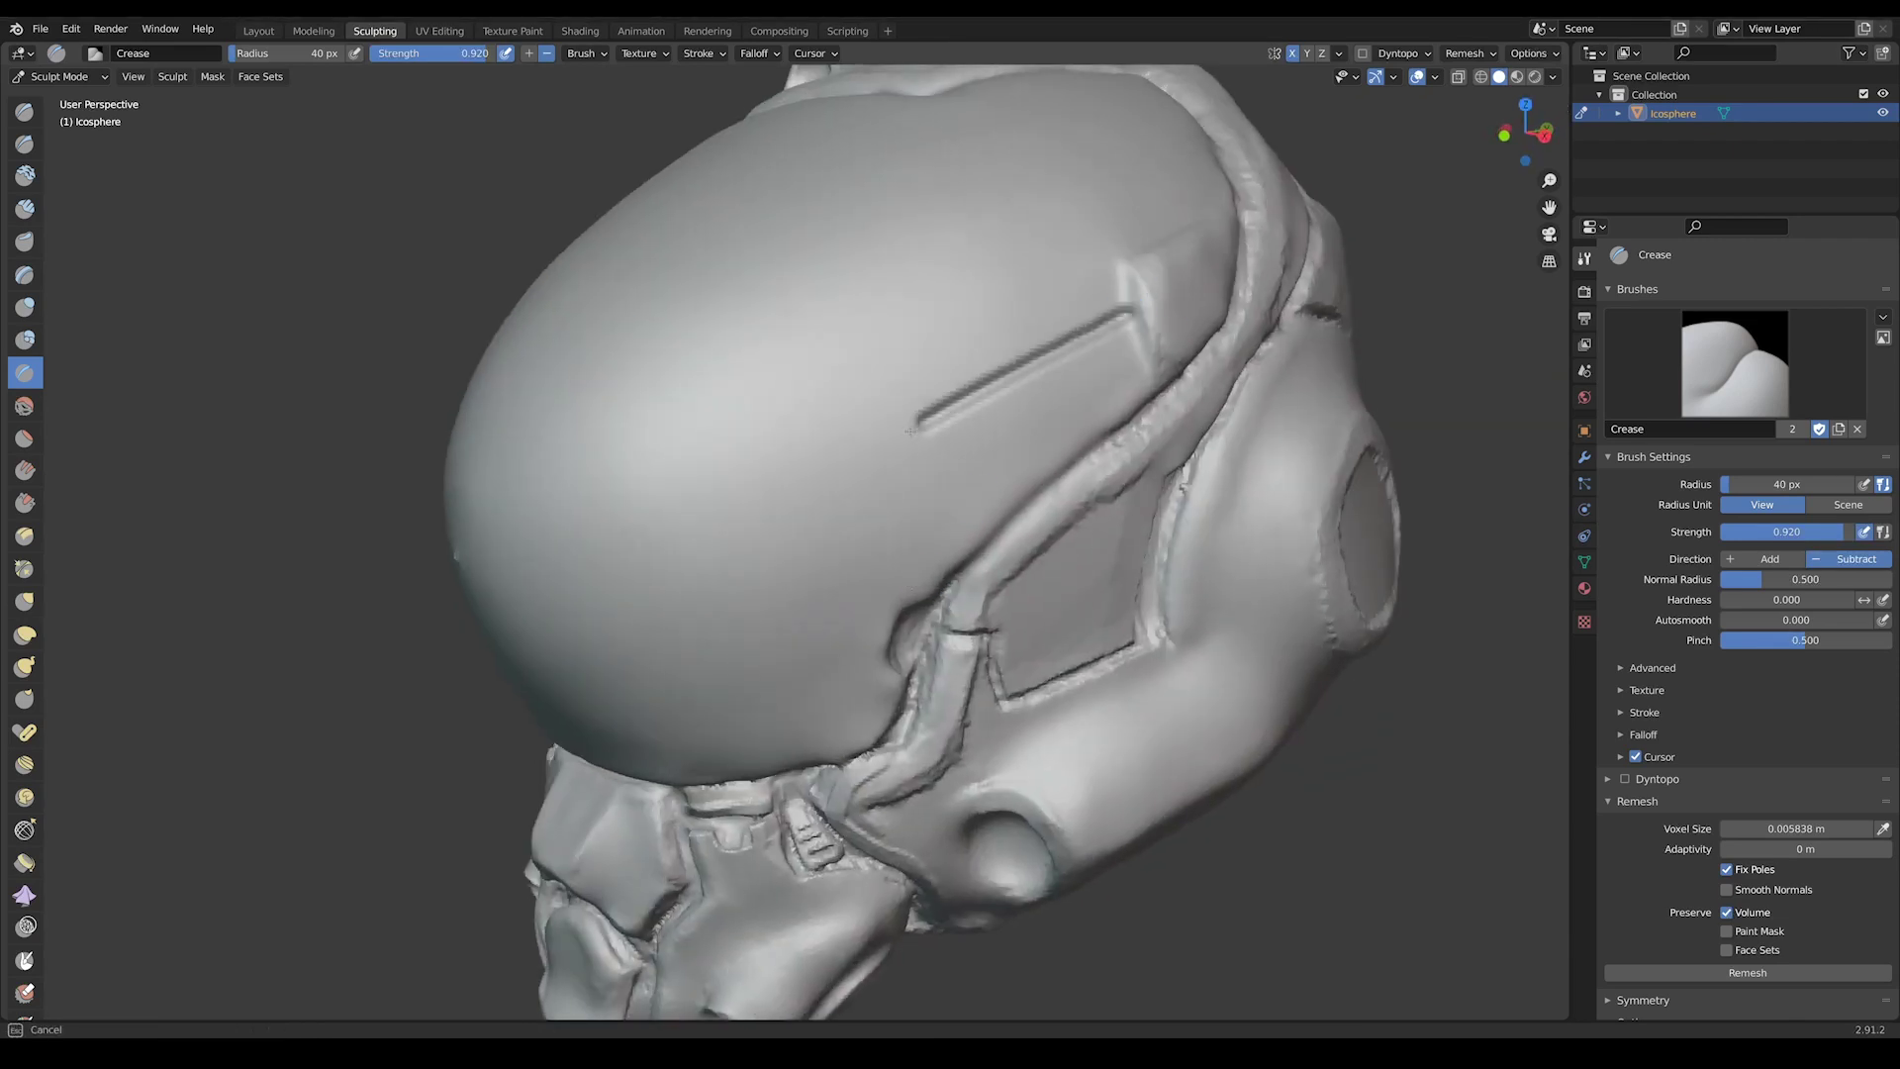
scroll(1009, 670, "down", 3)
mouse_move(1010, 670)
middle_mouse_down()
mouse_move(1270, 631)
mouse_move(1168, 600)
middle_mouse_up()
scroll(1187, 593, "up", 4)
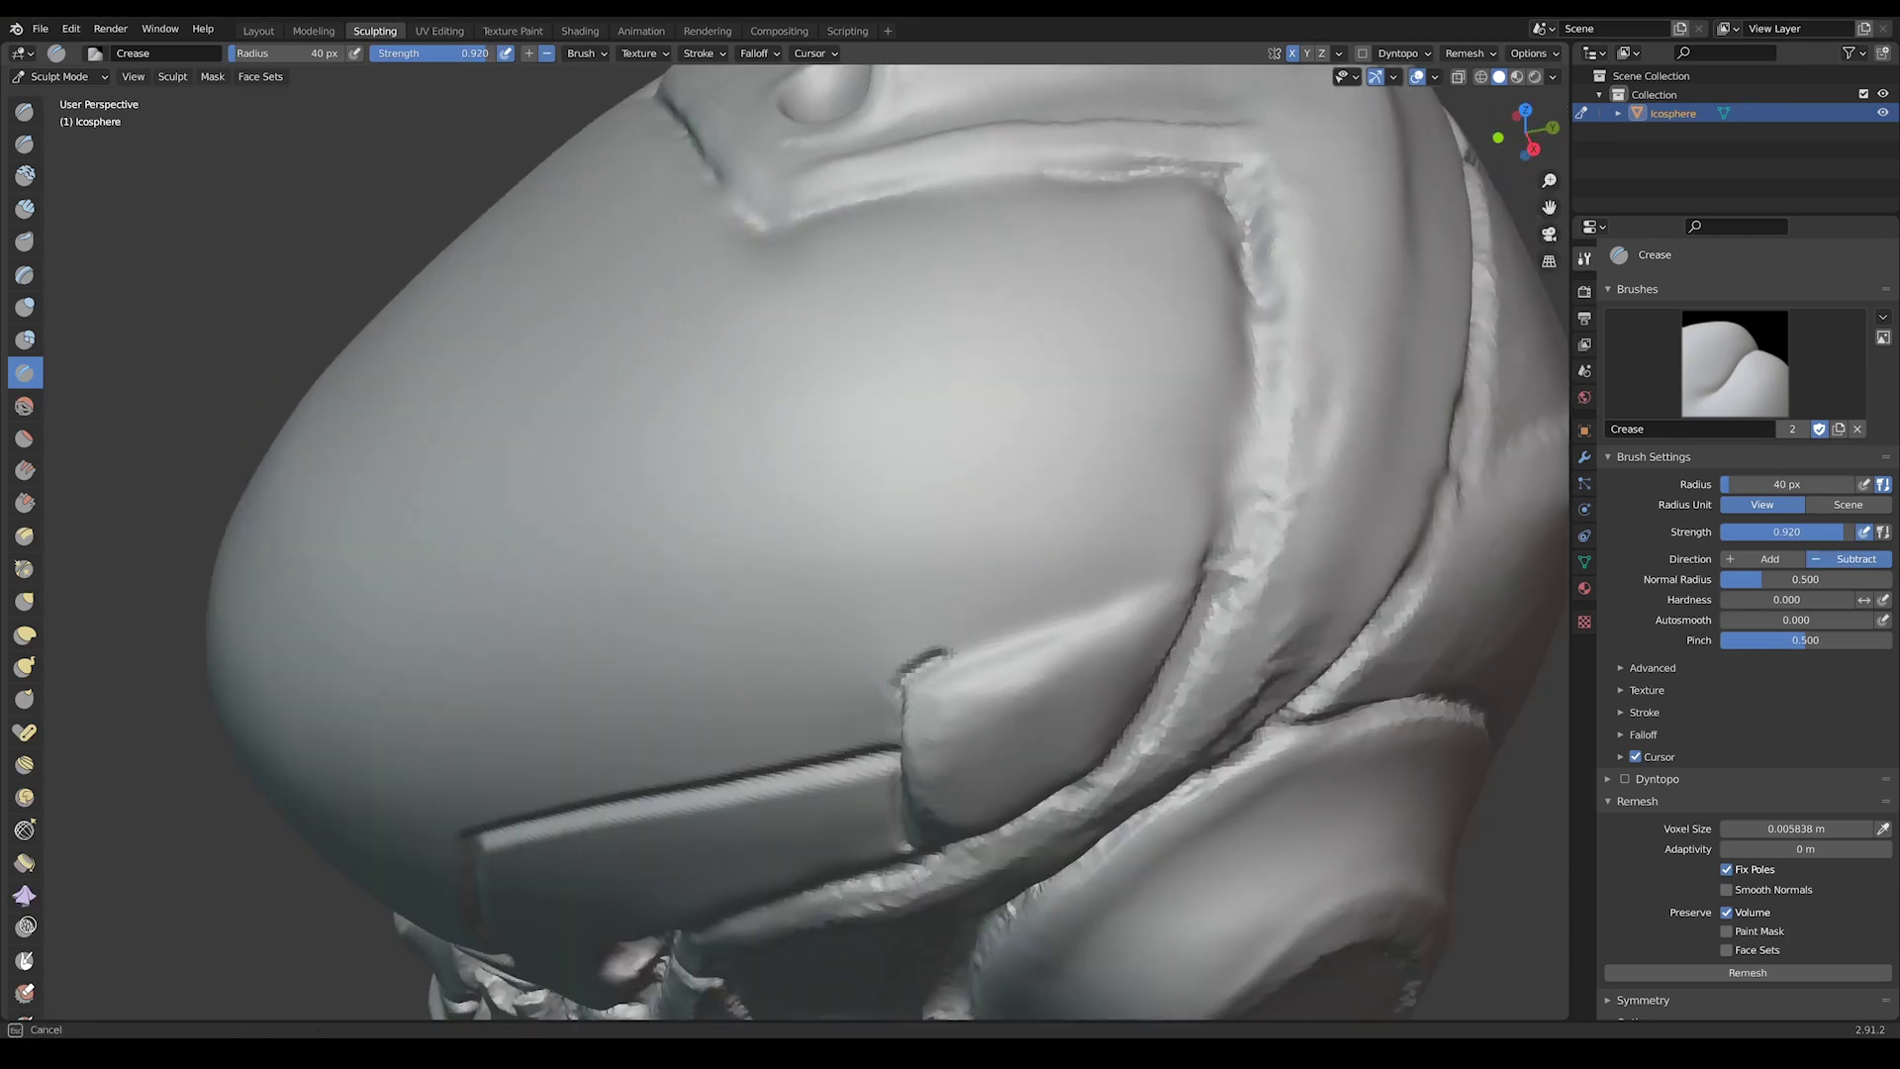
- Crease the angular border of the crown plate around the two small round bumps
scroll(1257, 594, "down", 2)
scroll(857, 486, "up", 5)
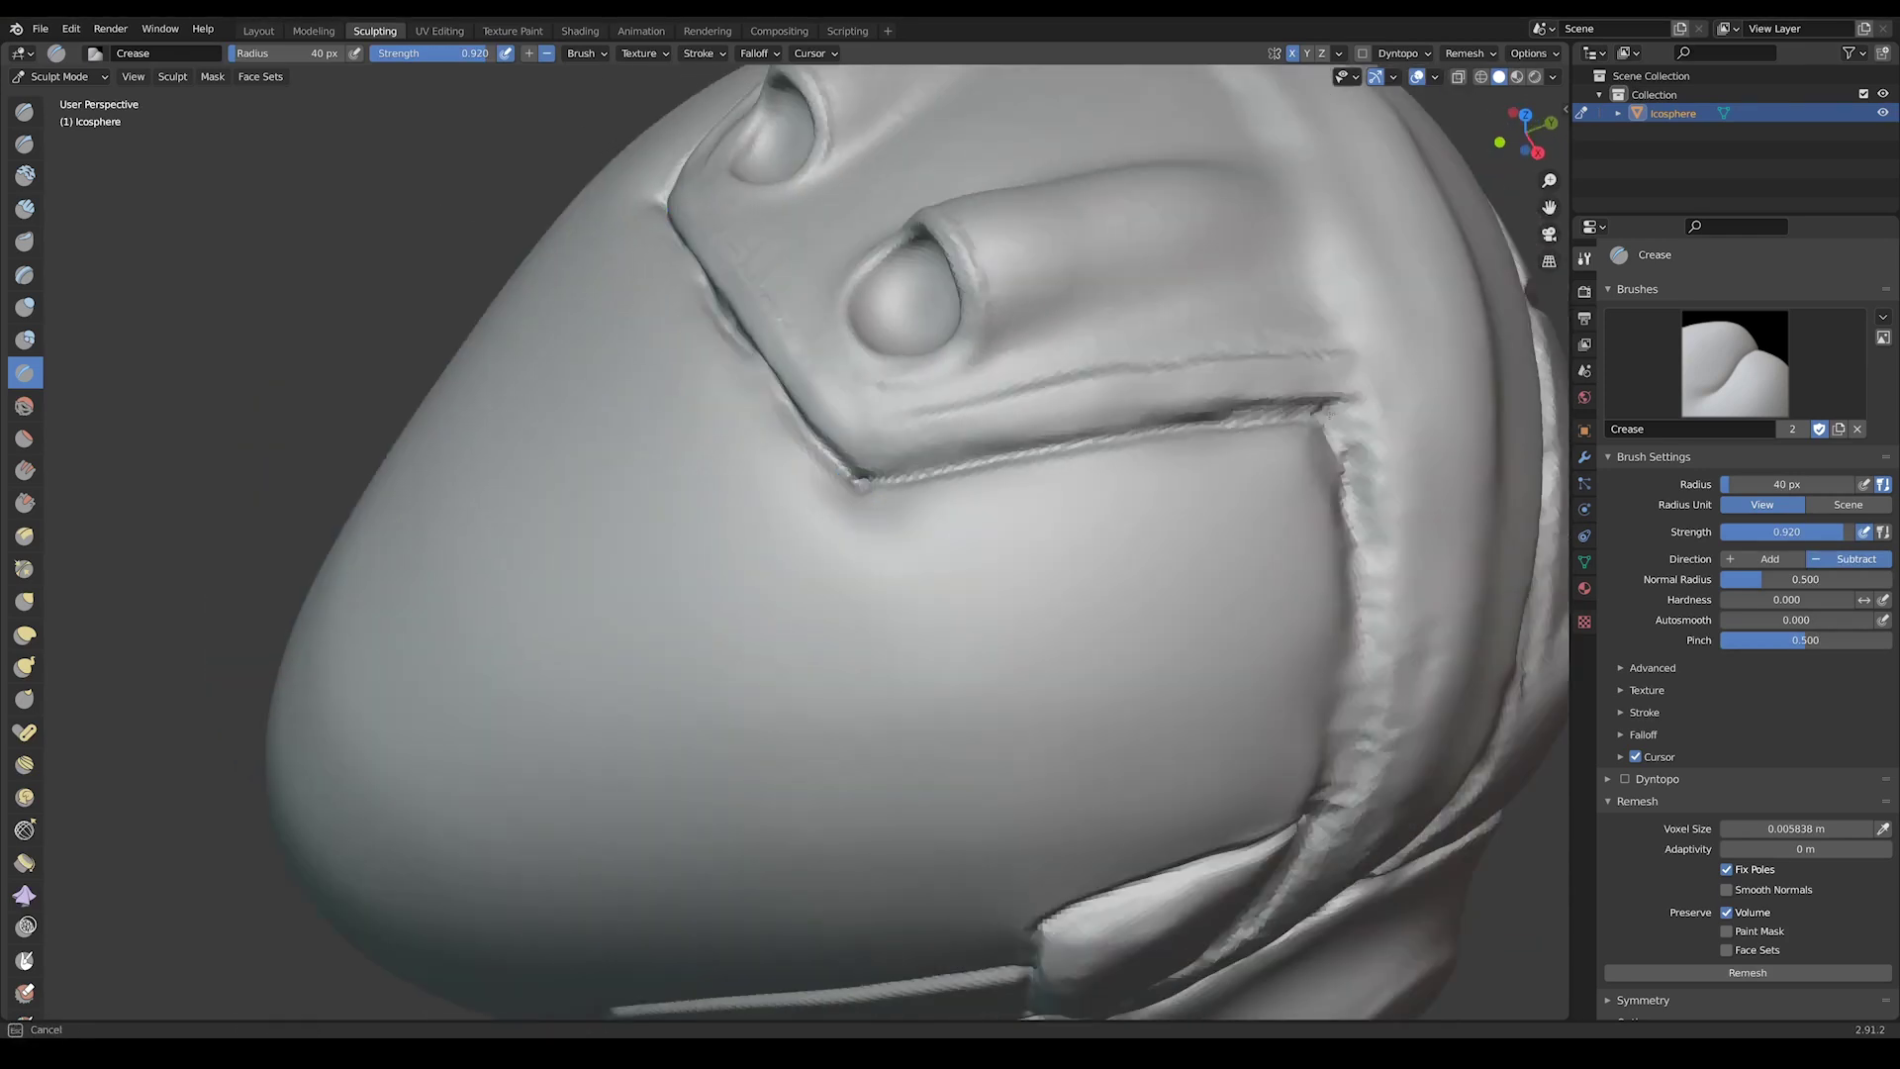
middle_click_drag(860, 484, 990, 485)
scroll(989, 485, "down", 3)
scroll(1015, 484, "up", 5)
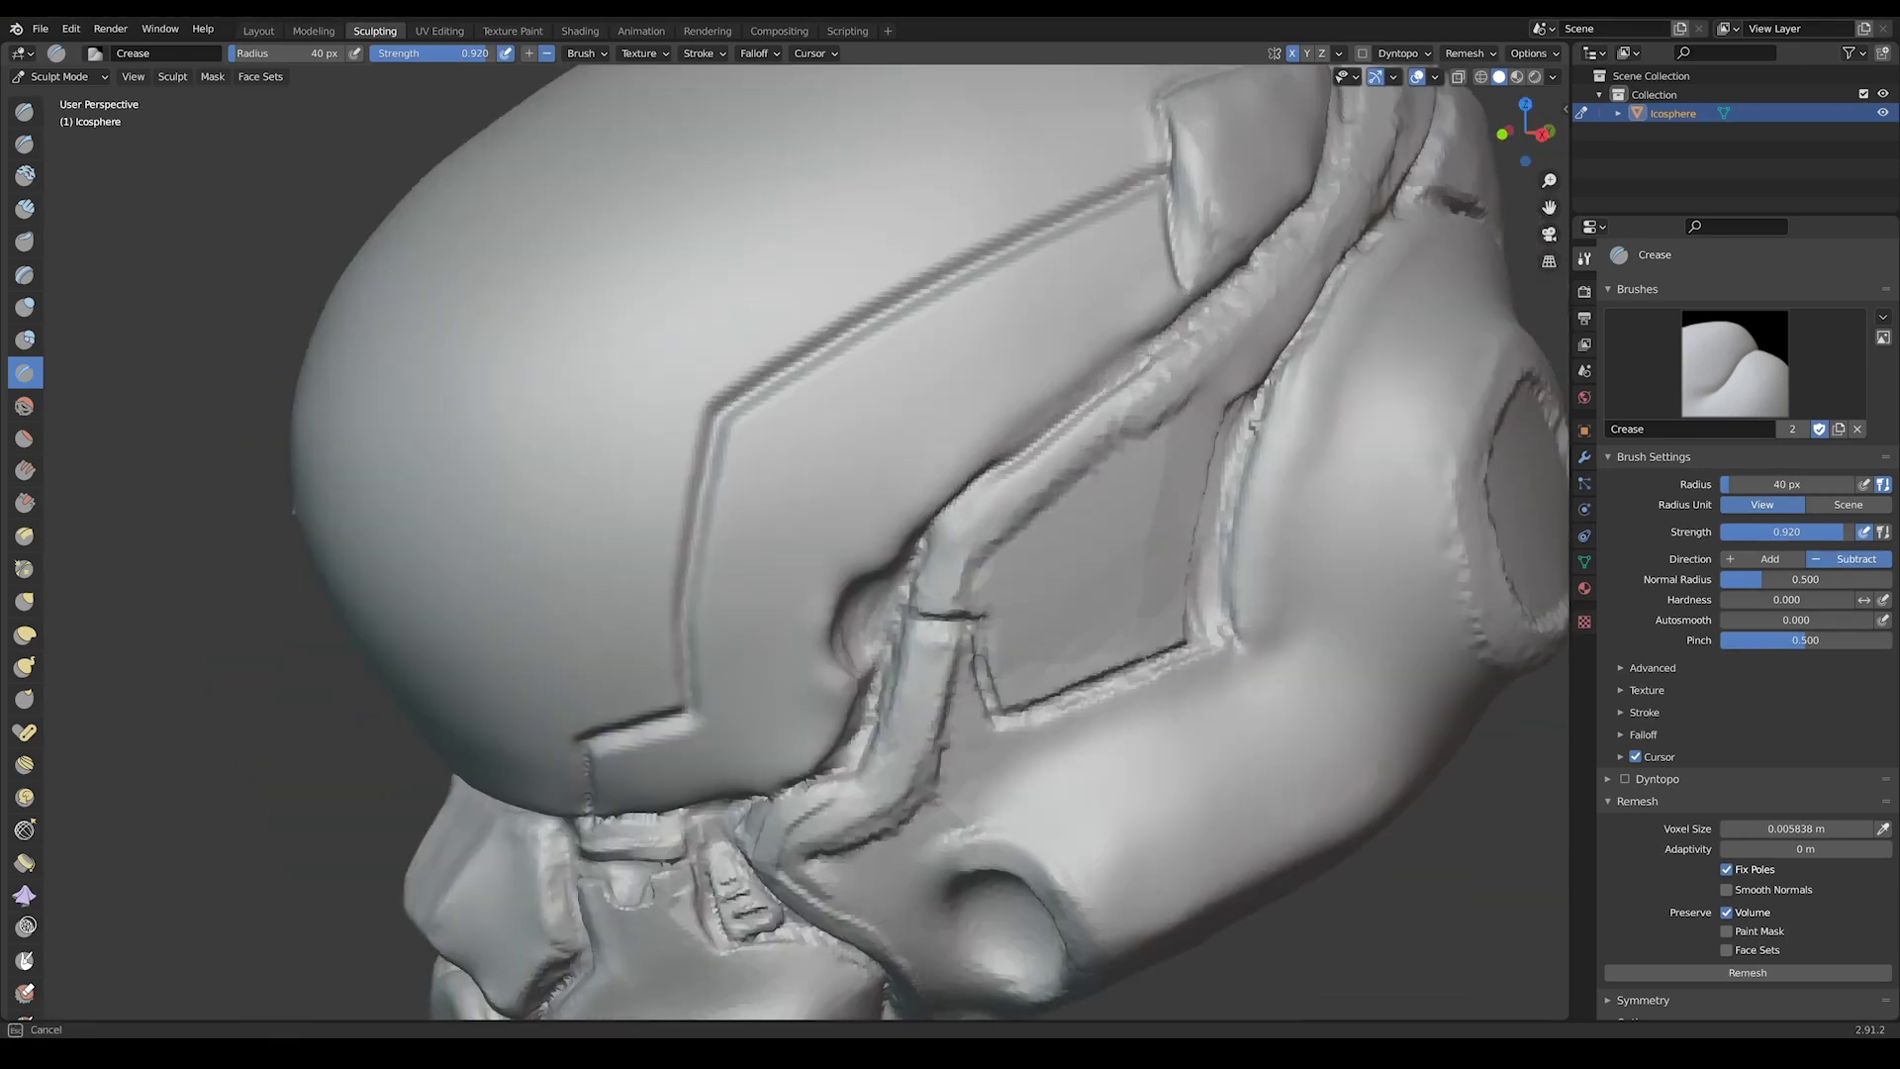
scroll(1019, 651, "down", 5)
scroll(1019, 651, "up", 5)
scroll(1019, 651, "down", 5)
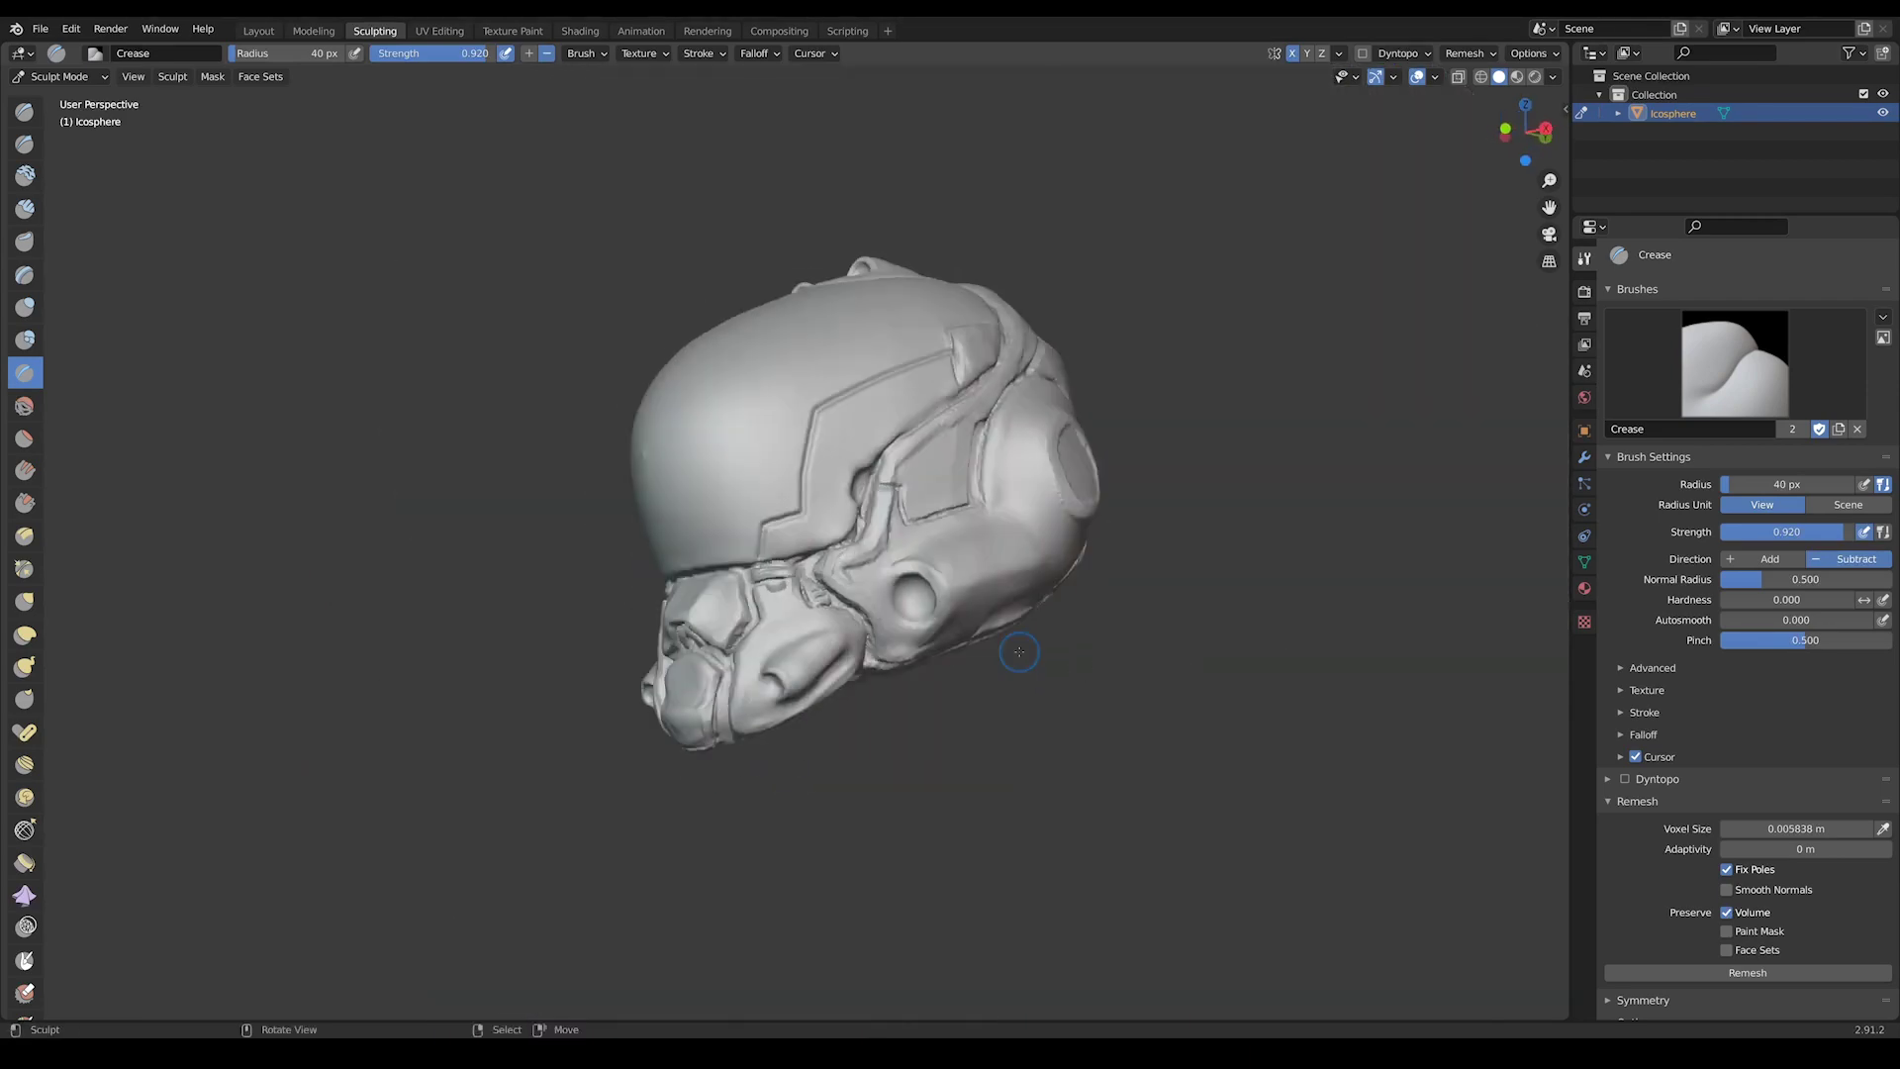
- Pinch the front of the dome into a sharp horizontal edge using the Pinch/Magnify brush with a 387 px radius
middle_click_drag(1019, 651, 990, 633)
key("p")
key("f")
scroll(764, 535, "up", 4)
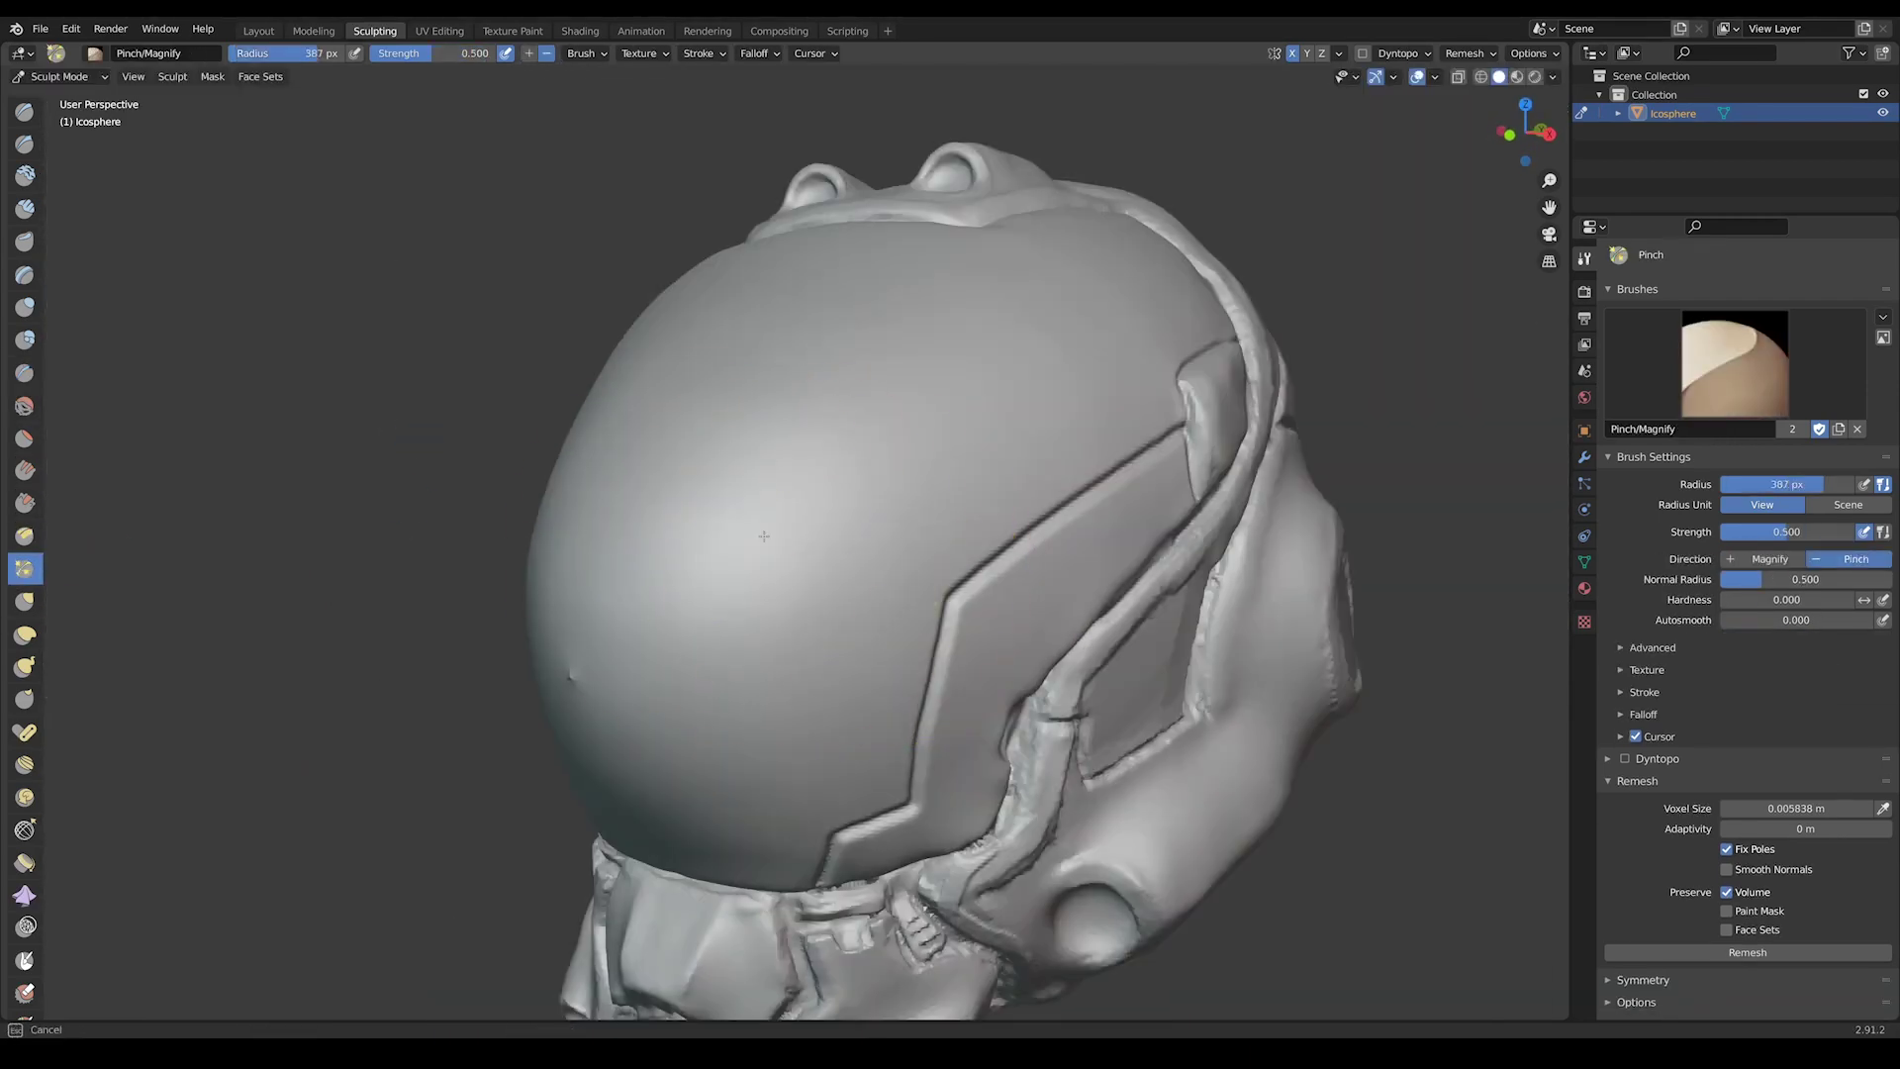
scroll(879, 569, "down", 4)
mouse_move(805, 679)
middle_mouse_down()
mouse_move(1034, 455)
mouse_move(1074, 503)
middle_mouse_up()
mouse_move(974, 388)
middle_mouse_down()
mouse_move(1052, 670)
mouse_move(1232, 519)
mouse_move(1314, 722)
mouse_move(1082, 700)
middle_mouse_up()
scroll(1052, 670, "up", 5)
scroll(1052, 670, "down", 5)
scroll(941, 679, "up", 5)
middle_click_drag(941, 679, 835, 542, "ctrl")
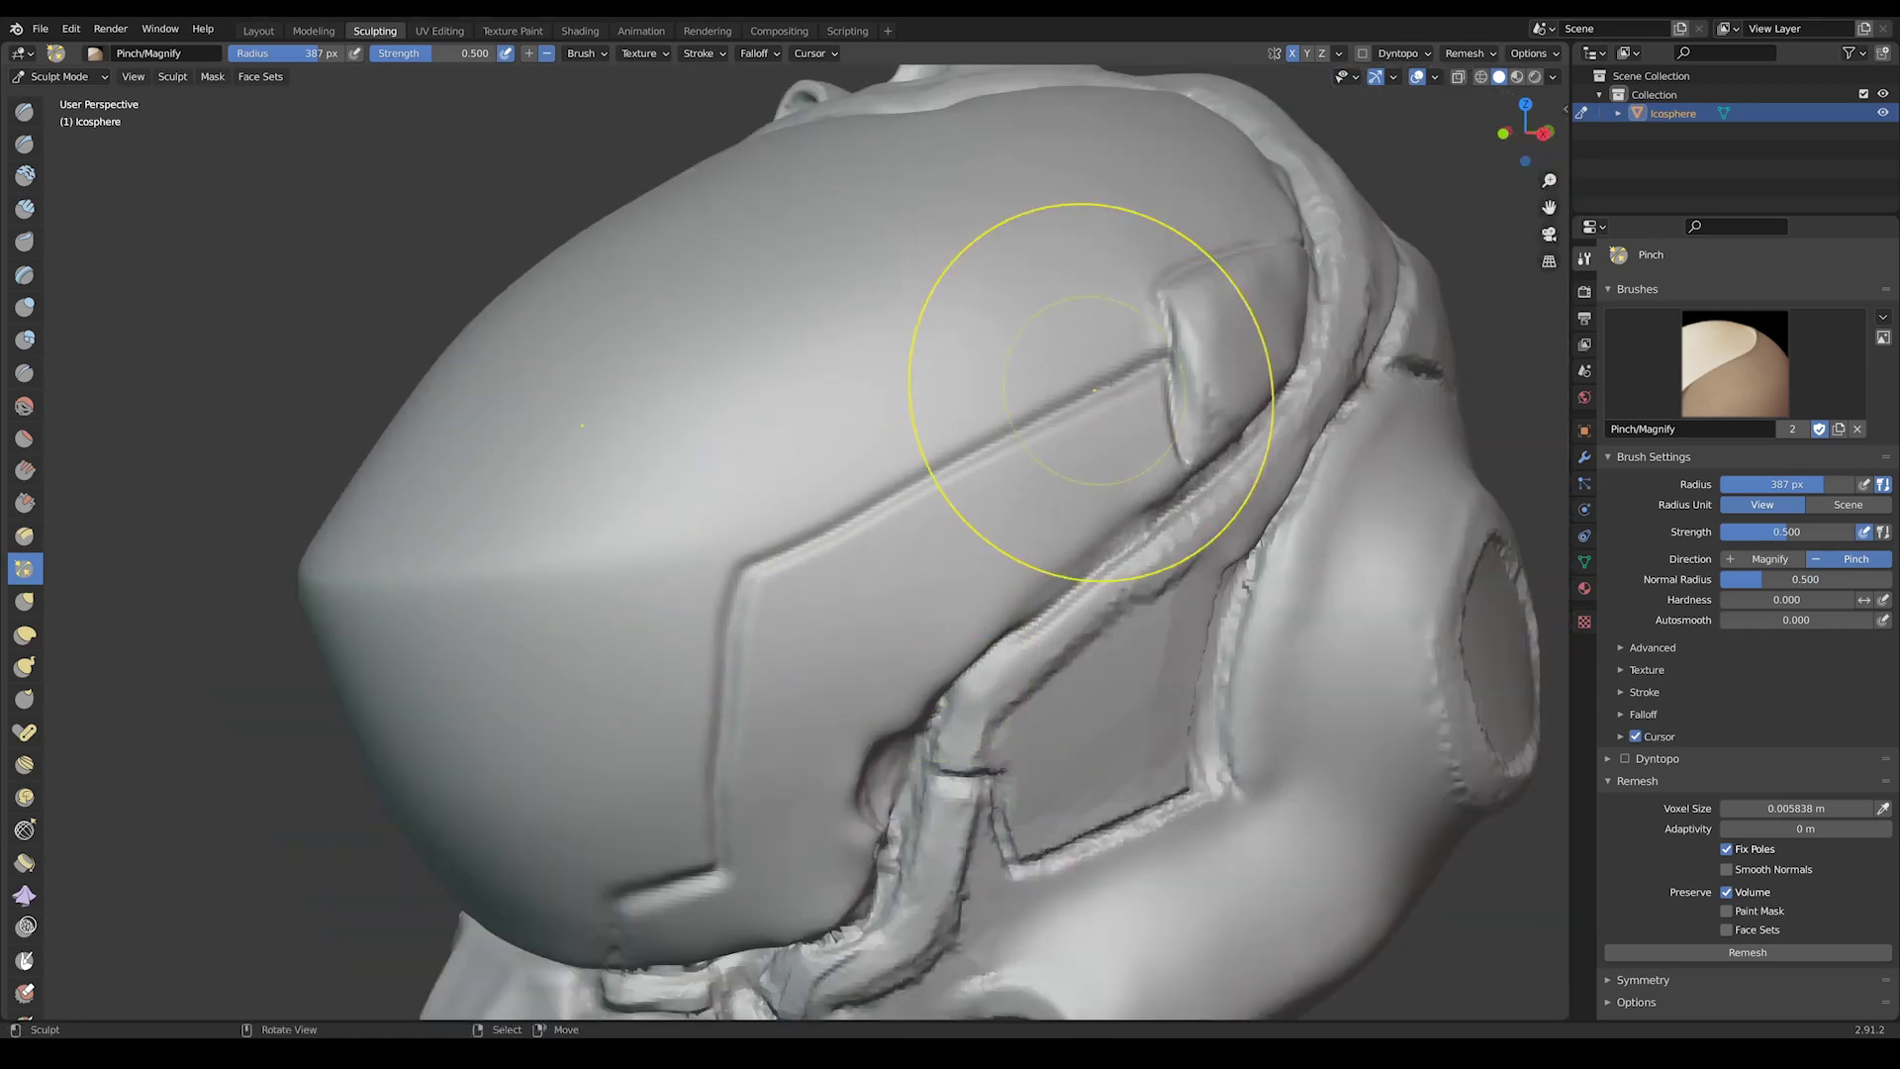
- Refine the pinched edge across the dome's front and switch to the Grab brush
scroll(1082, 399, "up", 3)
scroll(1081, 399, "down", 6)
middle_click_drag(1082, 399, 1026, 595)
middle_click_drag(913, 460, 821, 593)
key("g")
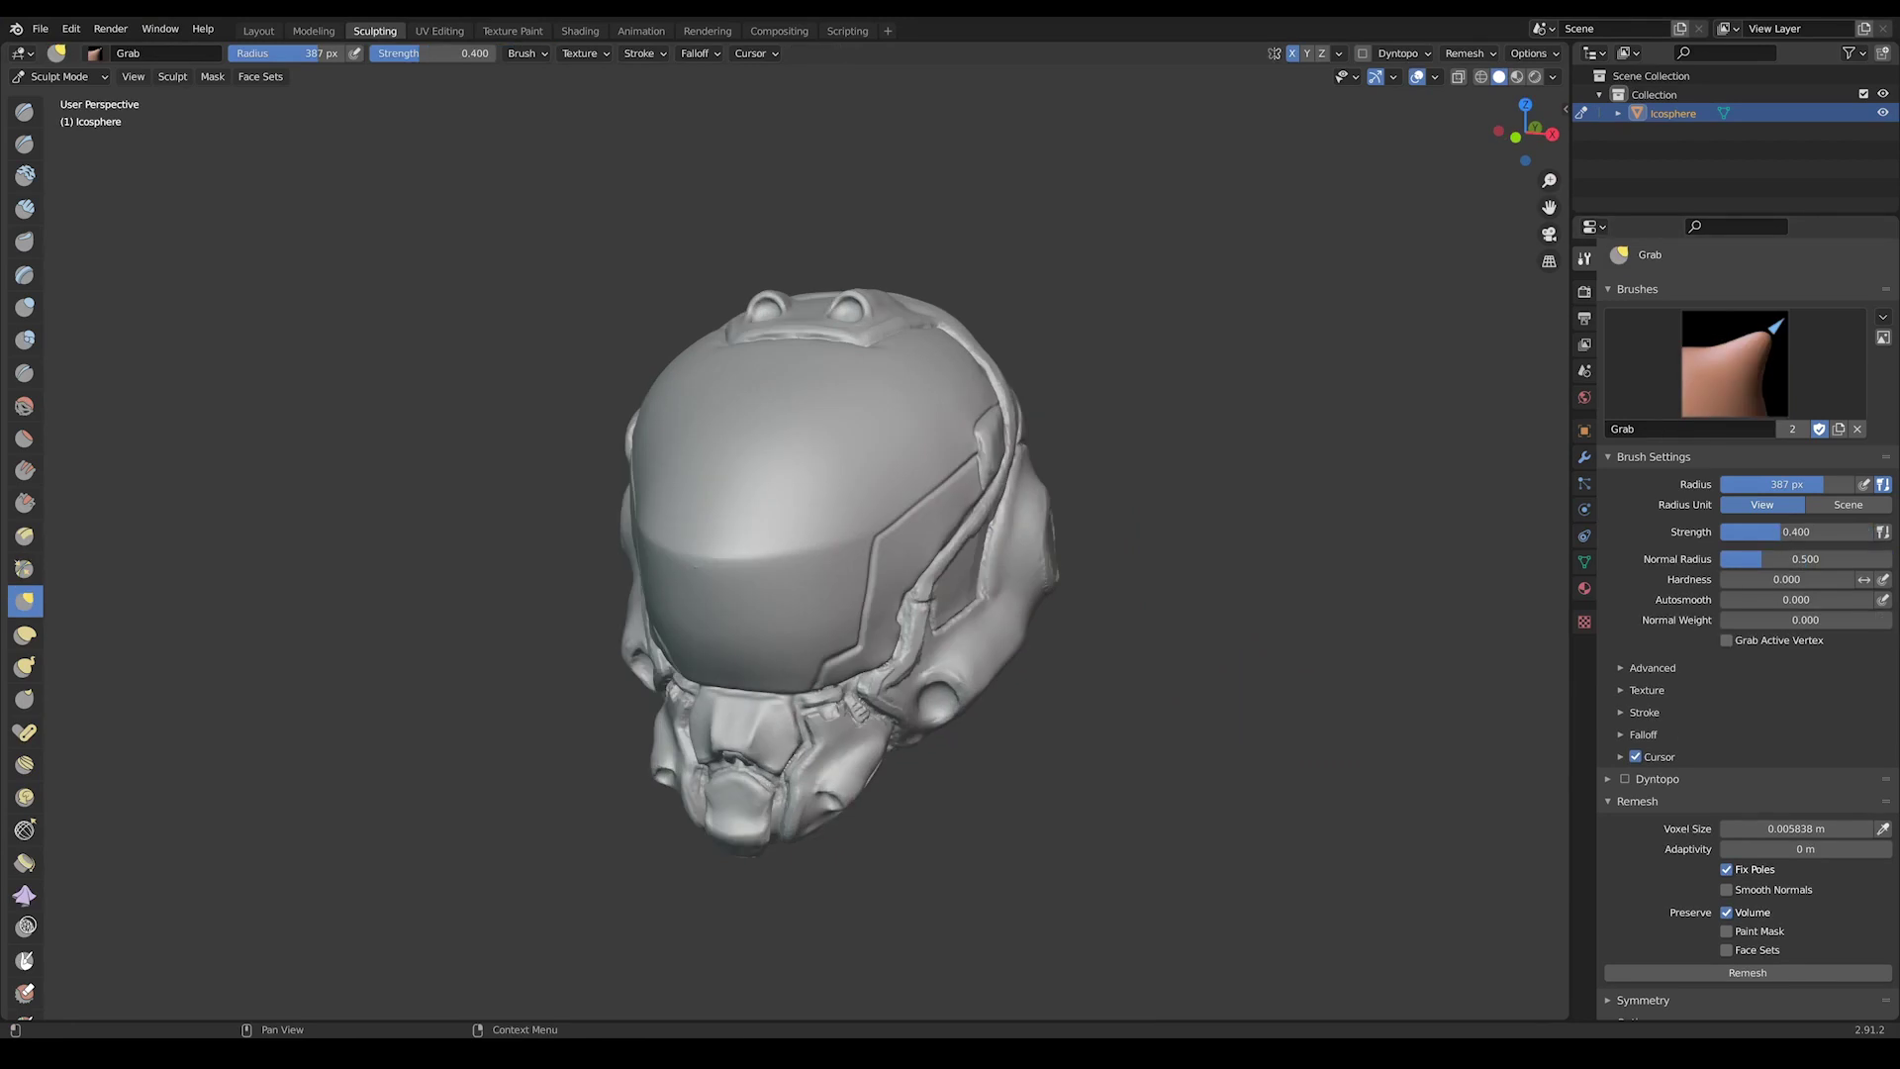
- Add a plane in the Layout workspace, enter its Edit Mode and set snapping to faces
left_click(258, 31)
key("shift+a")
left_click(1083, 620)
scroll(1083, 620, "up", 3)
key("Tab")
left_click(820, 54)
left_click(762, 166)
middle_click_drag(771, 415, 712, 495)
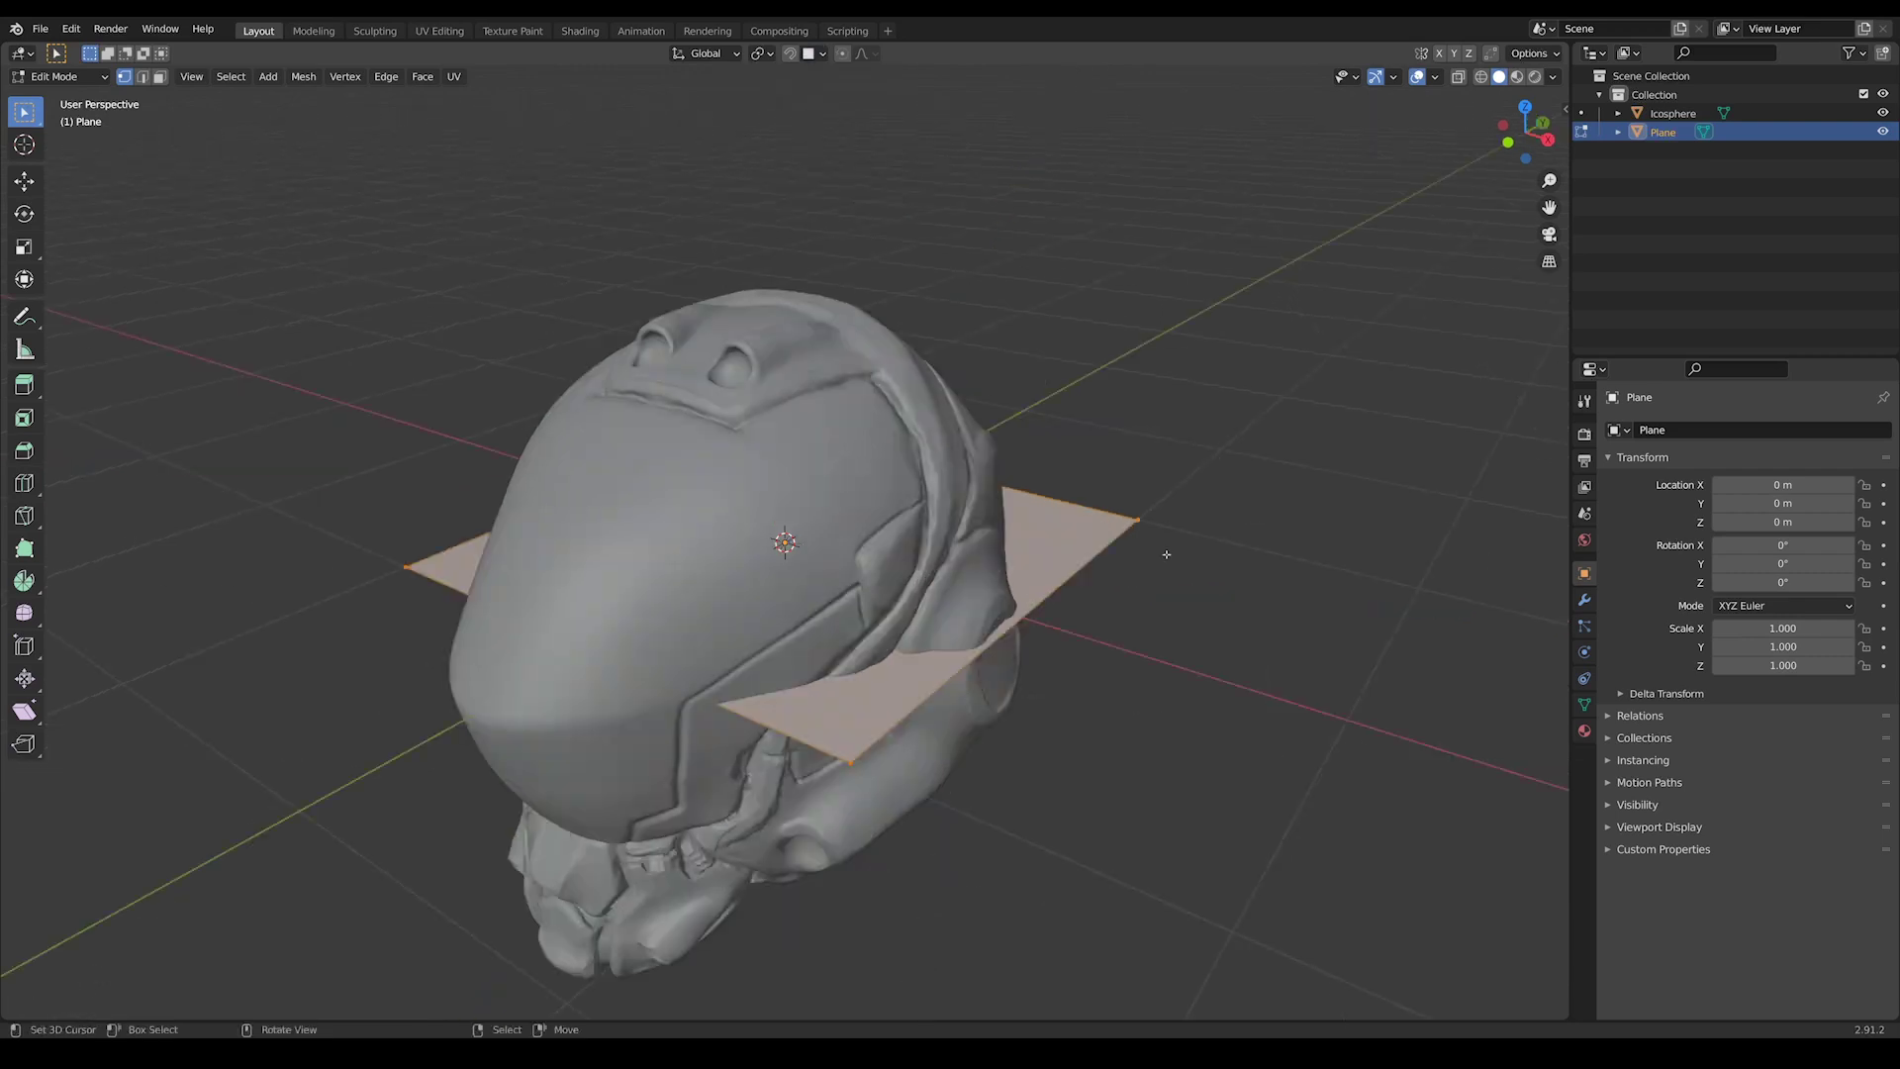
- Move the plane onto the dome's side and add a Mirror modifier on the X axis
key("g")
left_click(696, 539)
scroll(696, 539, "up", 5)
left_click(1584, 600)
left_click(1730, 429)
left_click(1512, 623)
scroll(891, 445, "down", 3)
mouse_move(890, 446)
middle_mouse_down()
mouse_move(871, 435)
mouse_move(892, 444)
middle_mouse_up()
- Enable snapping, snap one corner vertex onto the dome's panel line and adjust the viewport shading options
key("shift+Tab")
scroll(892, 444, "up", 3)
key("g")
left_click(819, 551)
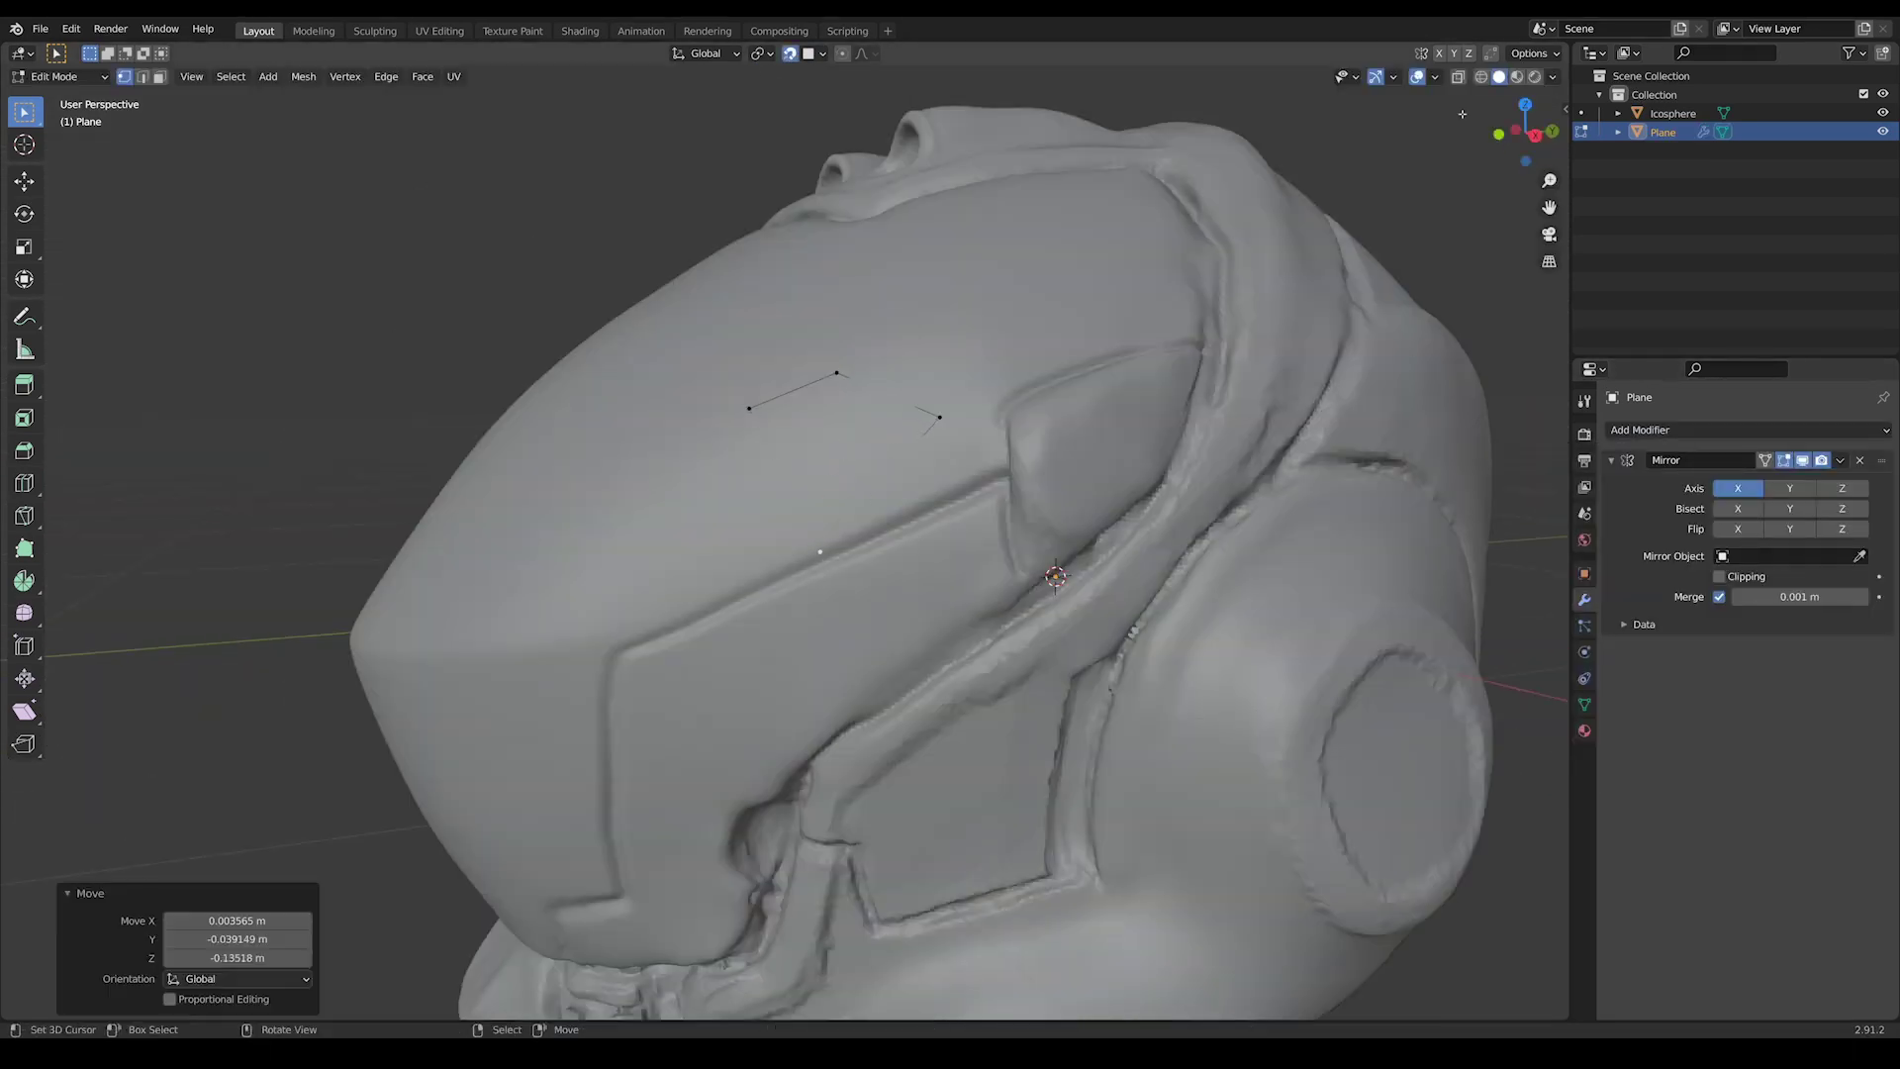
left_click(1552, 76)
left_click(1446, 448)
- Snap the plane's other vertices onto the dome along the panel line and beside the raised plate
key("g")
left_click(1002, 463)
left_click(749, 408)
key("g")
left_click(773, 449)
left_click(837, 372)
key("g")
left_click(1008, 391)
key("g")
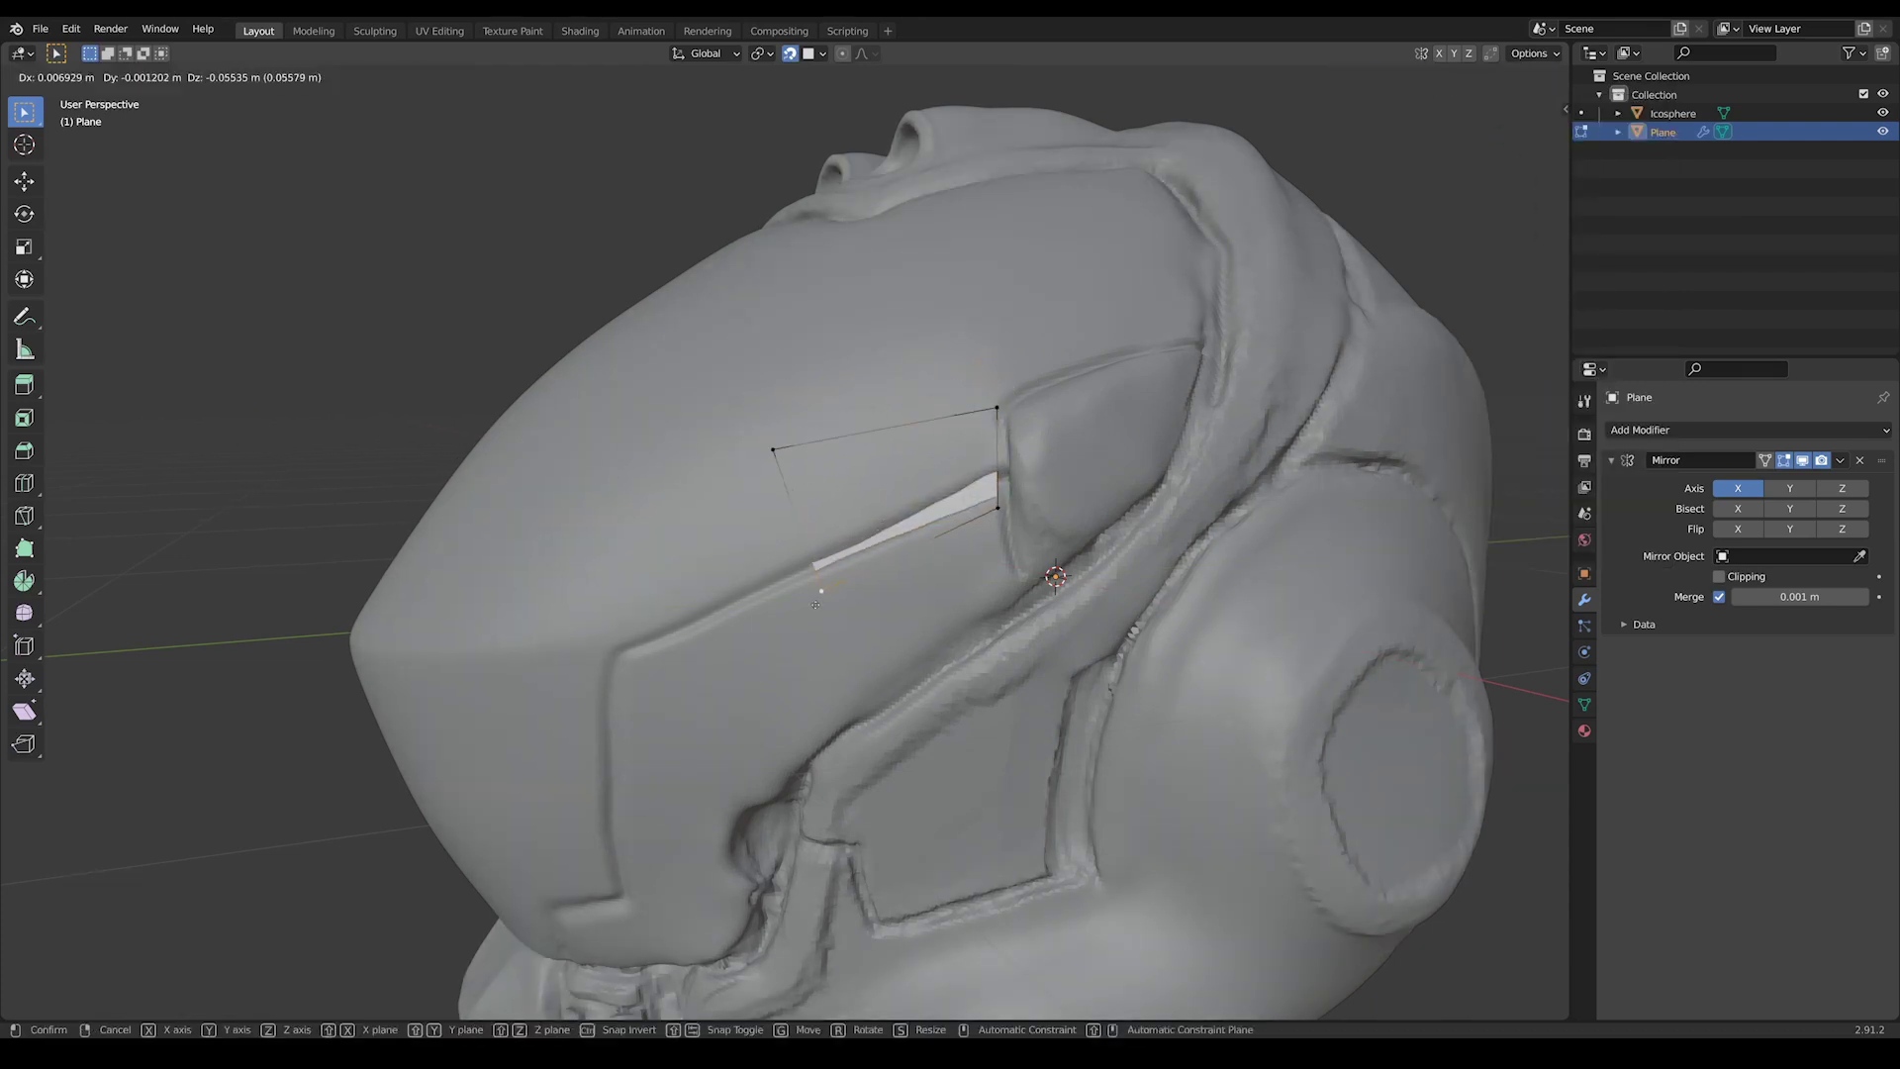
left_click(990, 526)
middle_click_drag(990, 526, 989, 443)
left_click(989, 553)
- Extrude faces up over the dome to the centre line and crown plate, with Clipping enabled on the Mirror modifier
middle_click_drag(1083, 488, 795, 803)
key("e")
left_click(973, 503)
key("e")
left_click(1256, 683)
middle_click_drag(1255, 683, 1276, 477)
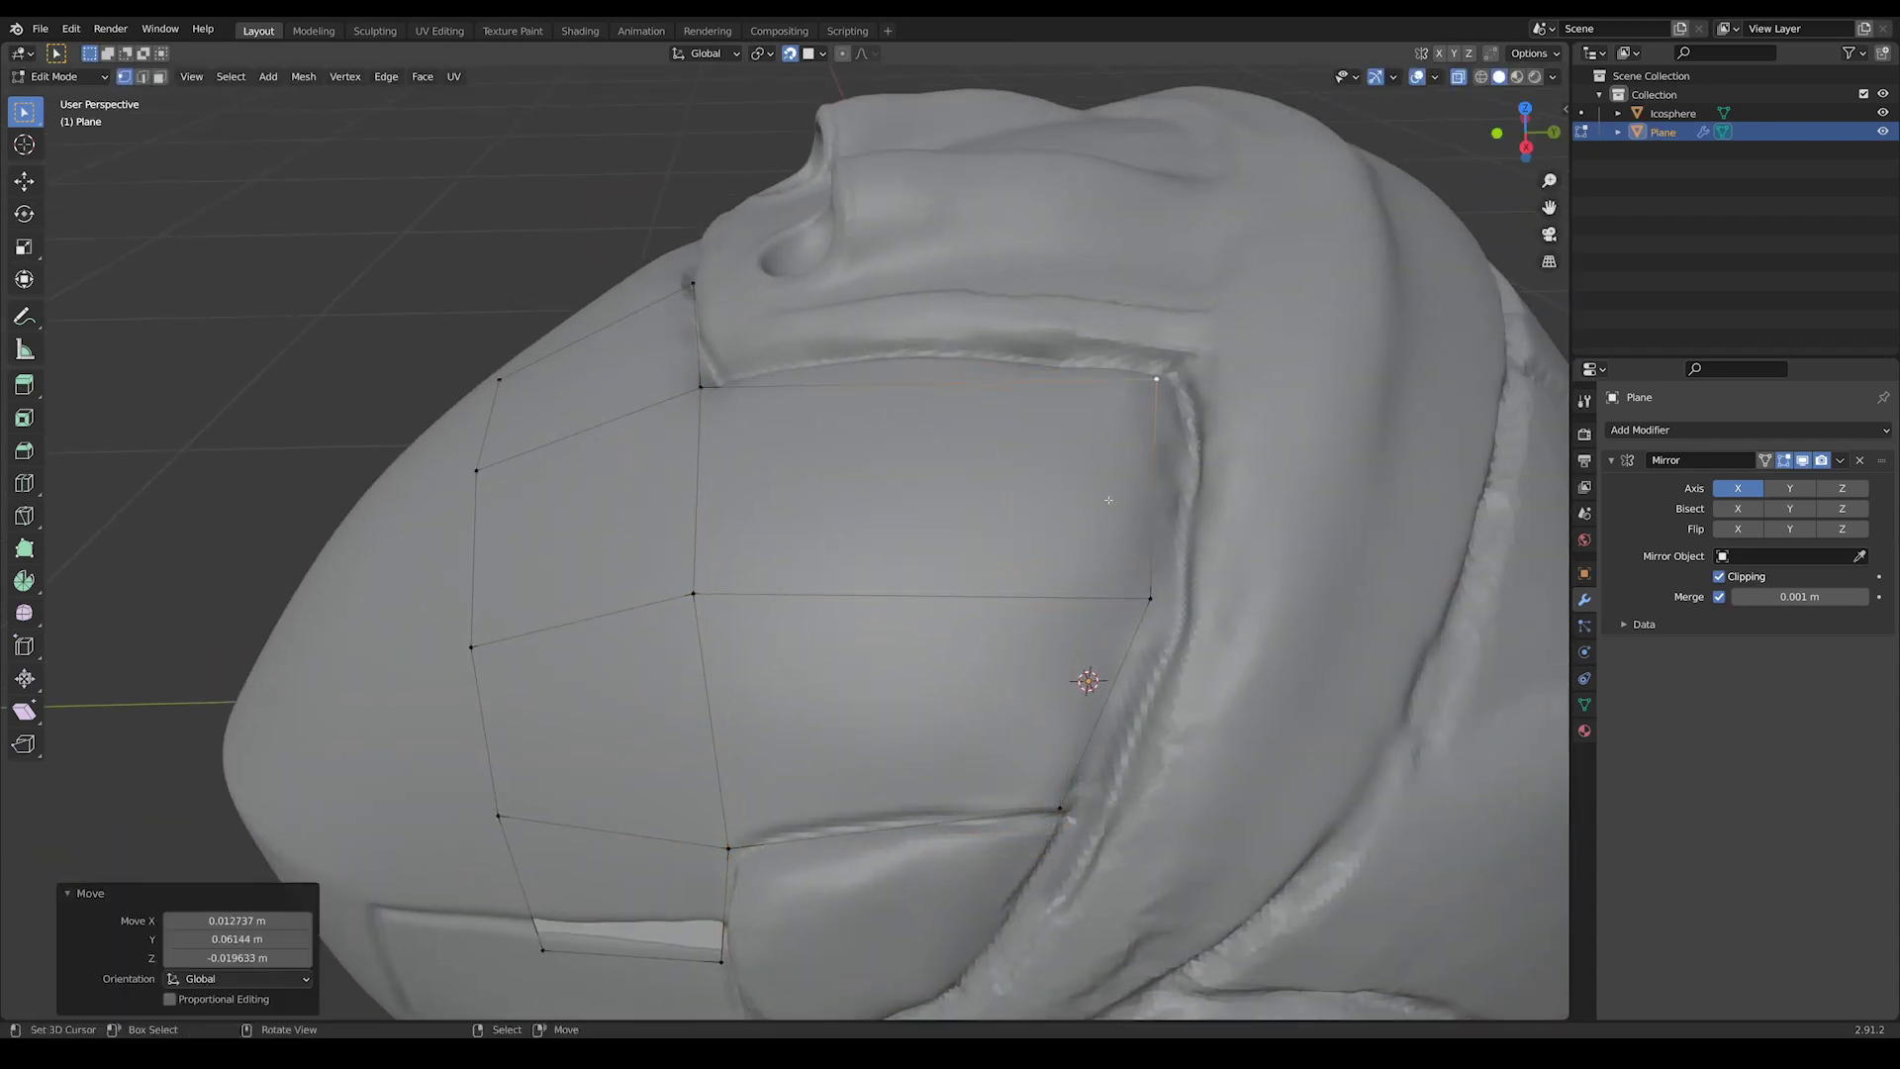
- Add a loop cut through the wide faces beside the crown plate and snap its vertices to the dome's surface
key("ctrl+r")
left_click(926, 597)
right_click(925, 596)
left_click(925, 596)
key("g")
left_click(926, 595)
middle_click_drag(925, 596, 753, 559)
- Extrude faces down the dome's creased side panel to its lower edge, fitting the vertices to the panel's outline
left_click(1026, 699)
scroll(1051, 675, "up", 2)
key("e")
left_click(1055, 673)
key("r")
scroll(994, 675, "up", 3)
key("g")
left_click(950, 673)
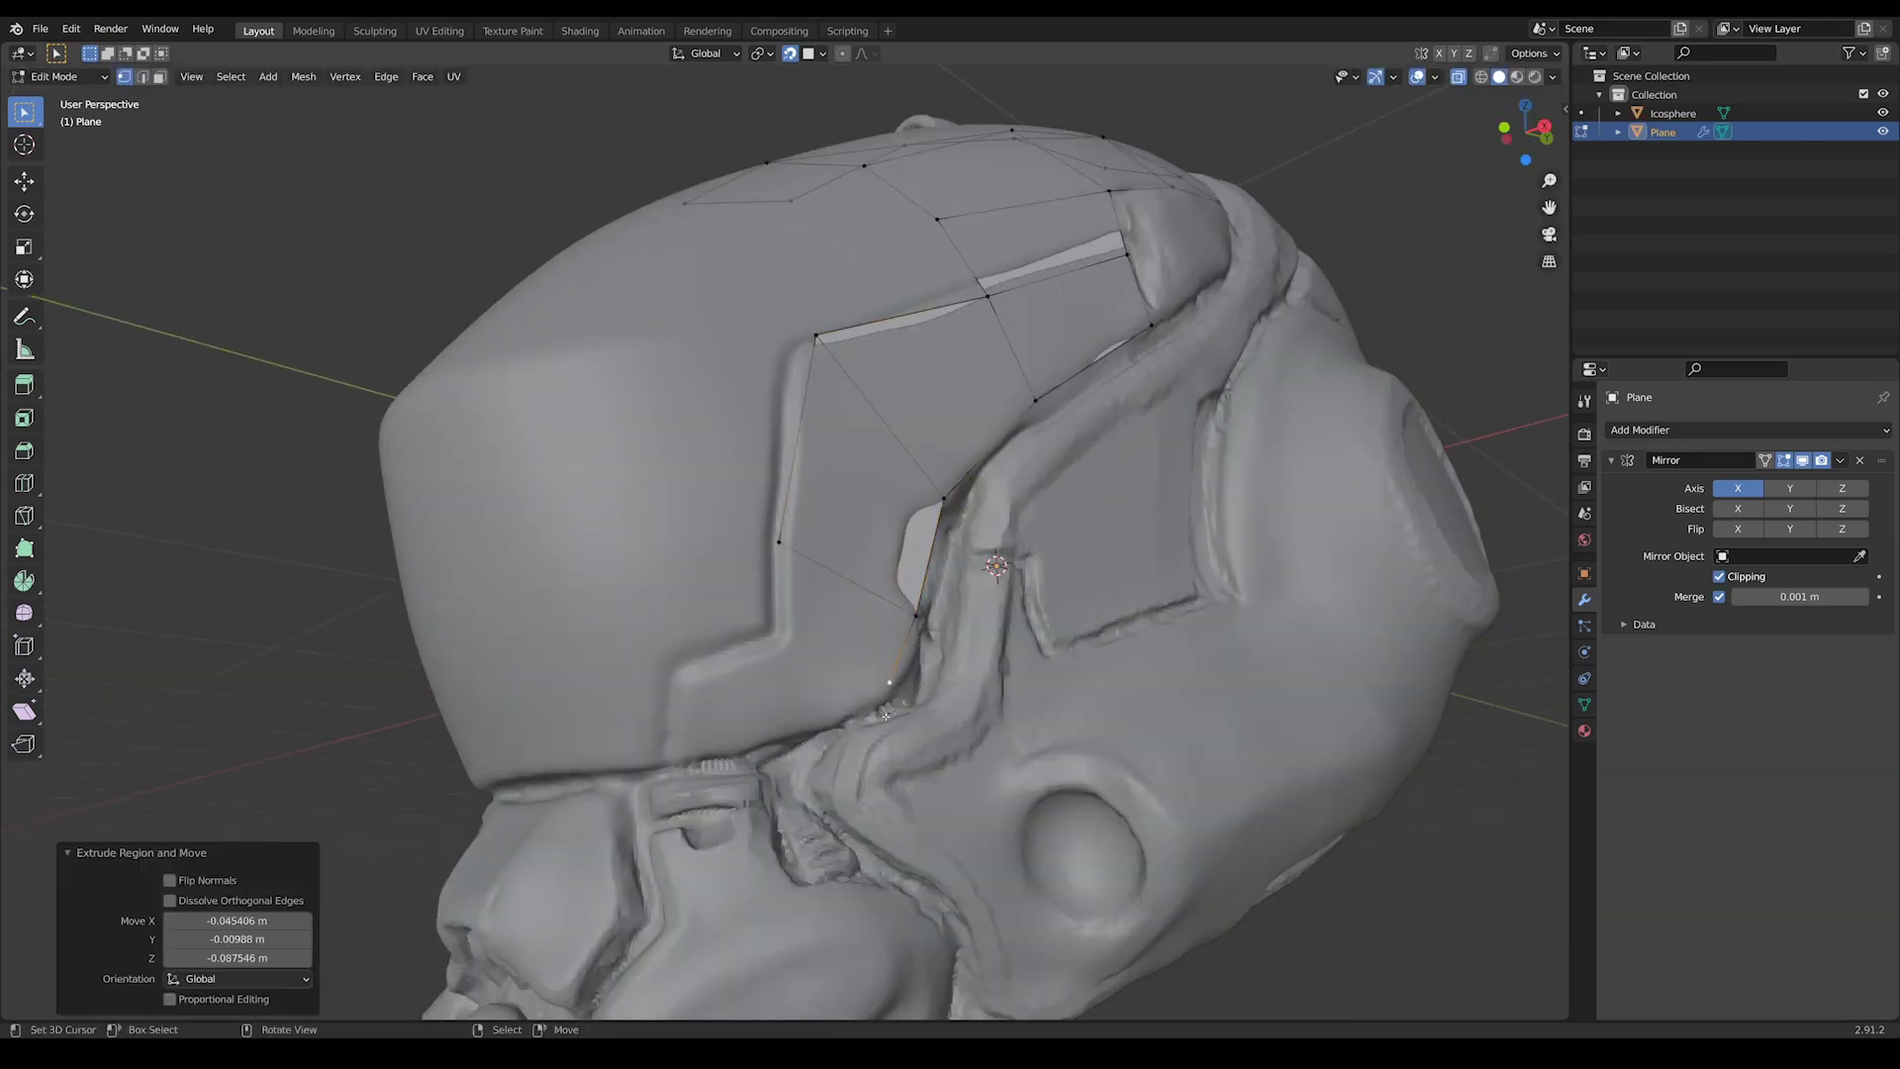
key("g")
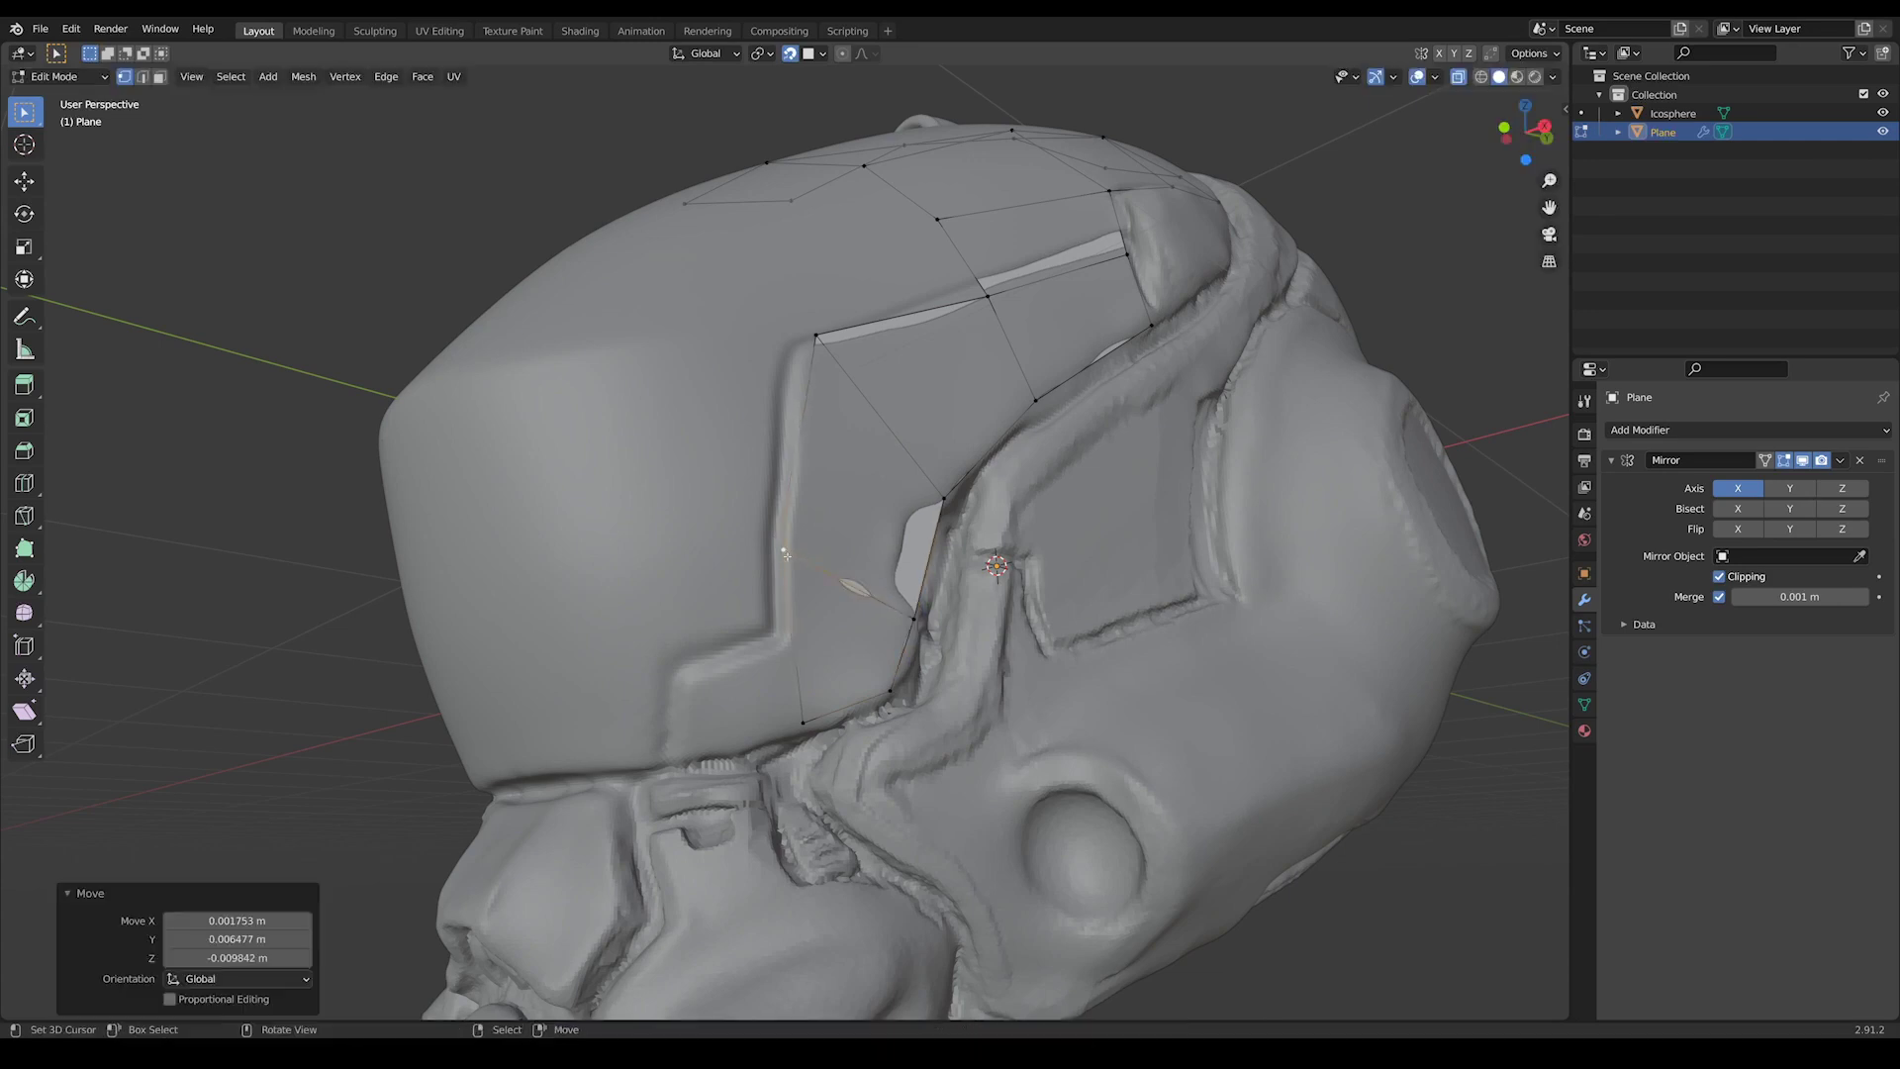
- Extrude the side edge across the dome's front to the centre line and snap vertices along the lower rim
scroll(802, 711, "down", 3)
left_click(902, 488)
left_click(805, 584)
middle_click_drag(804, 584, 980, 607)
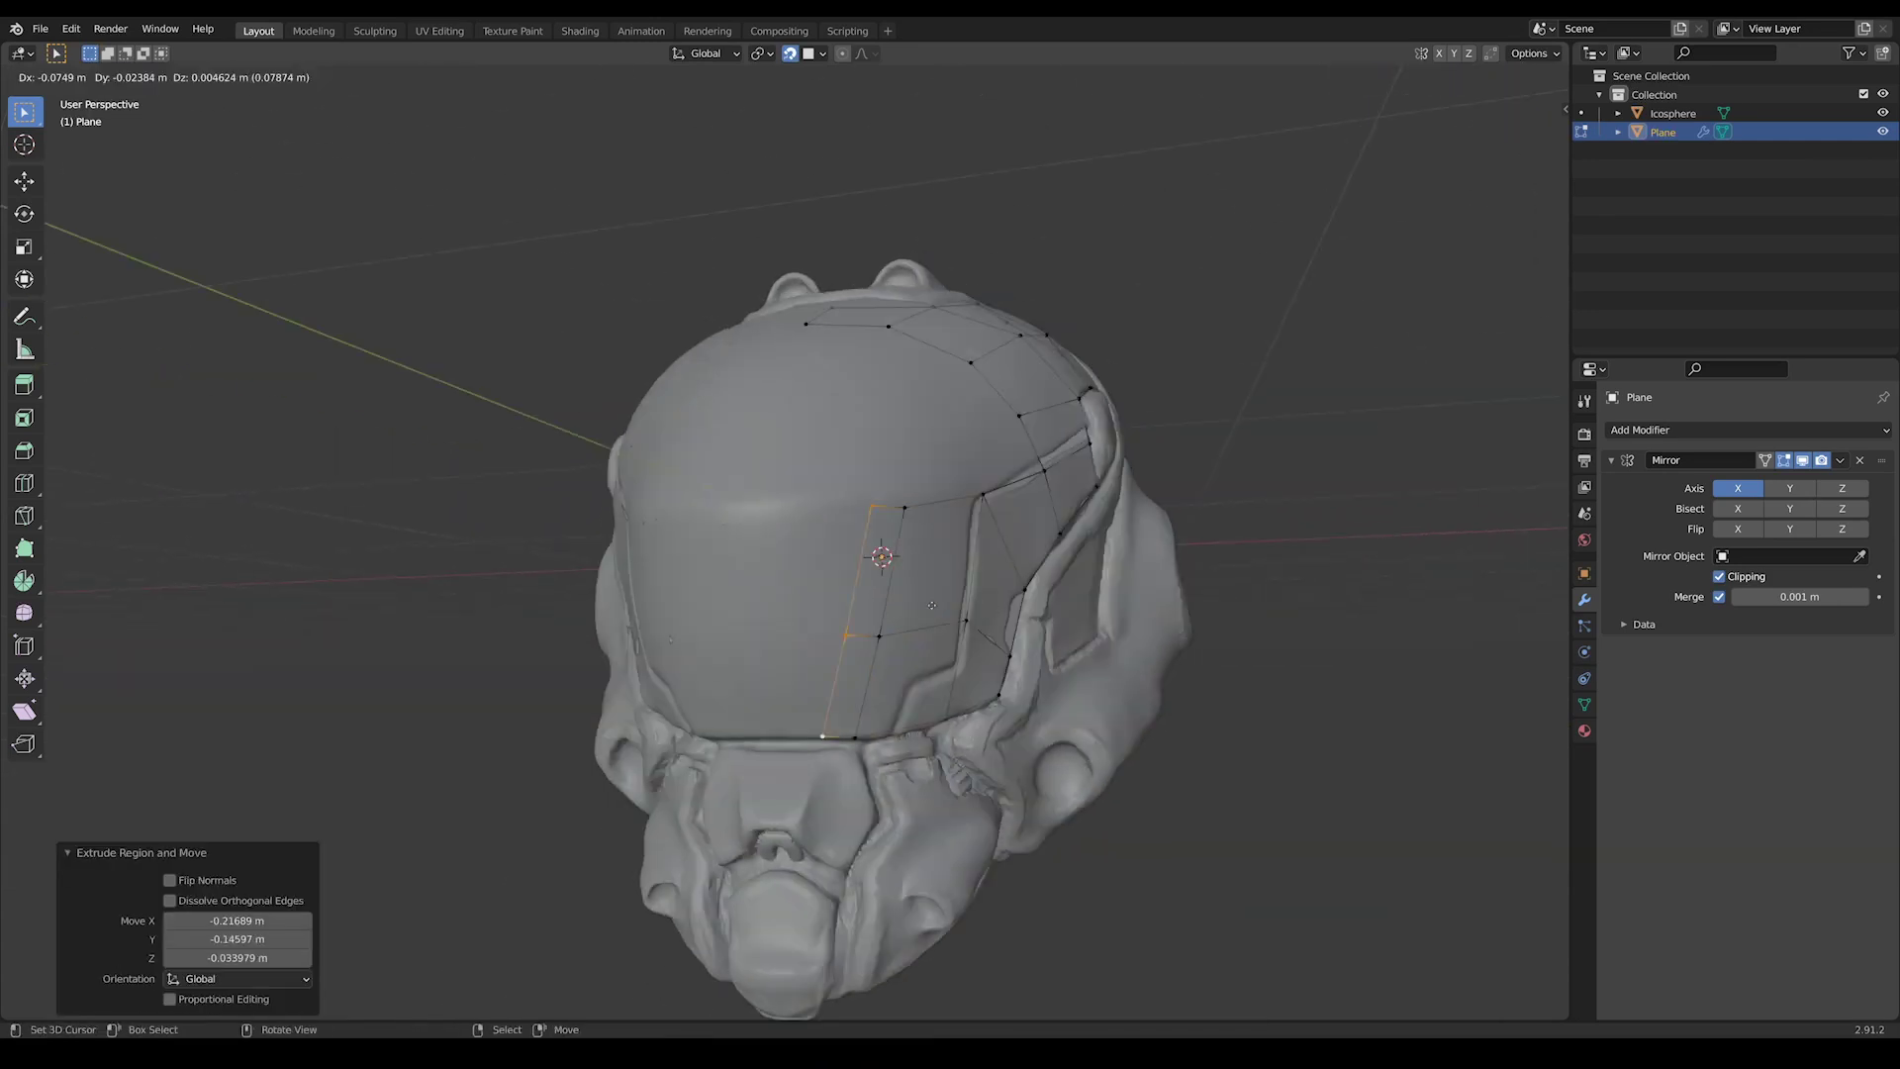
middle_click_drag(812, 604, 889, 534)
left_click(888, 533)
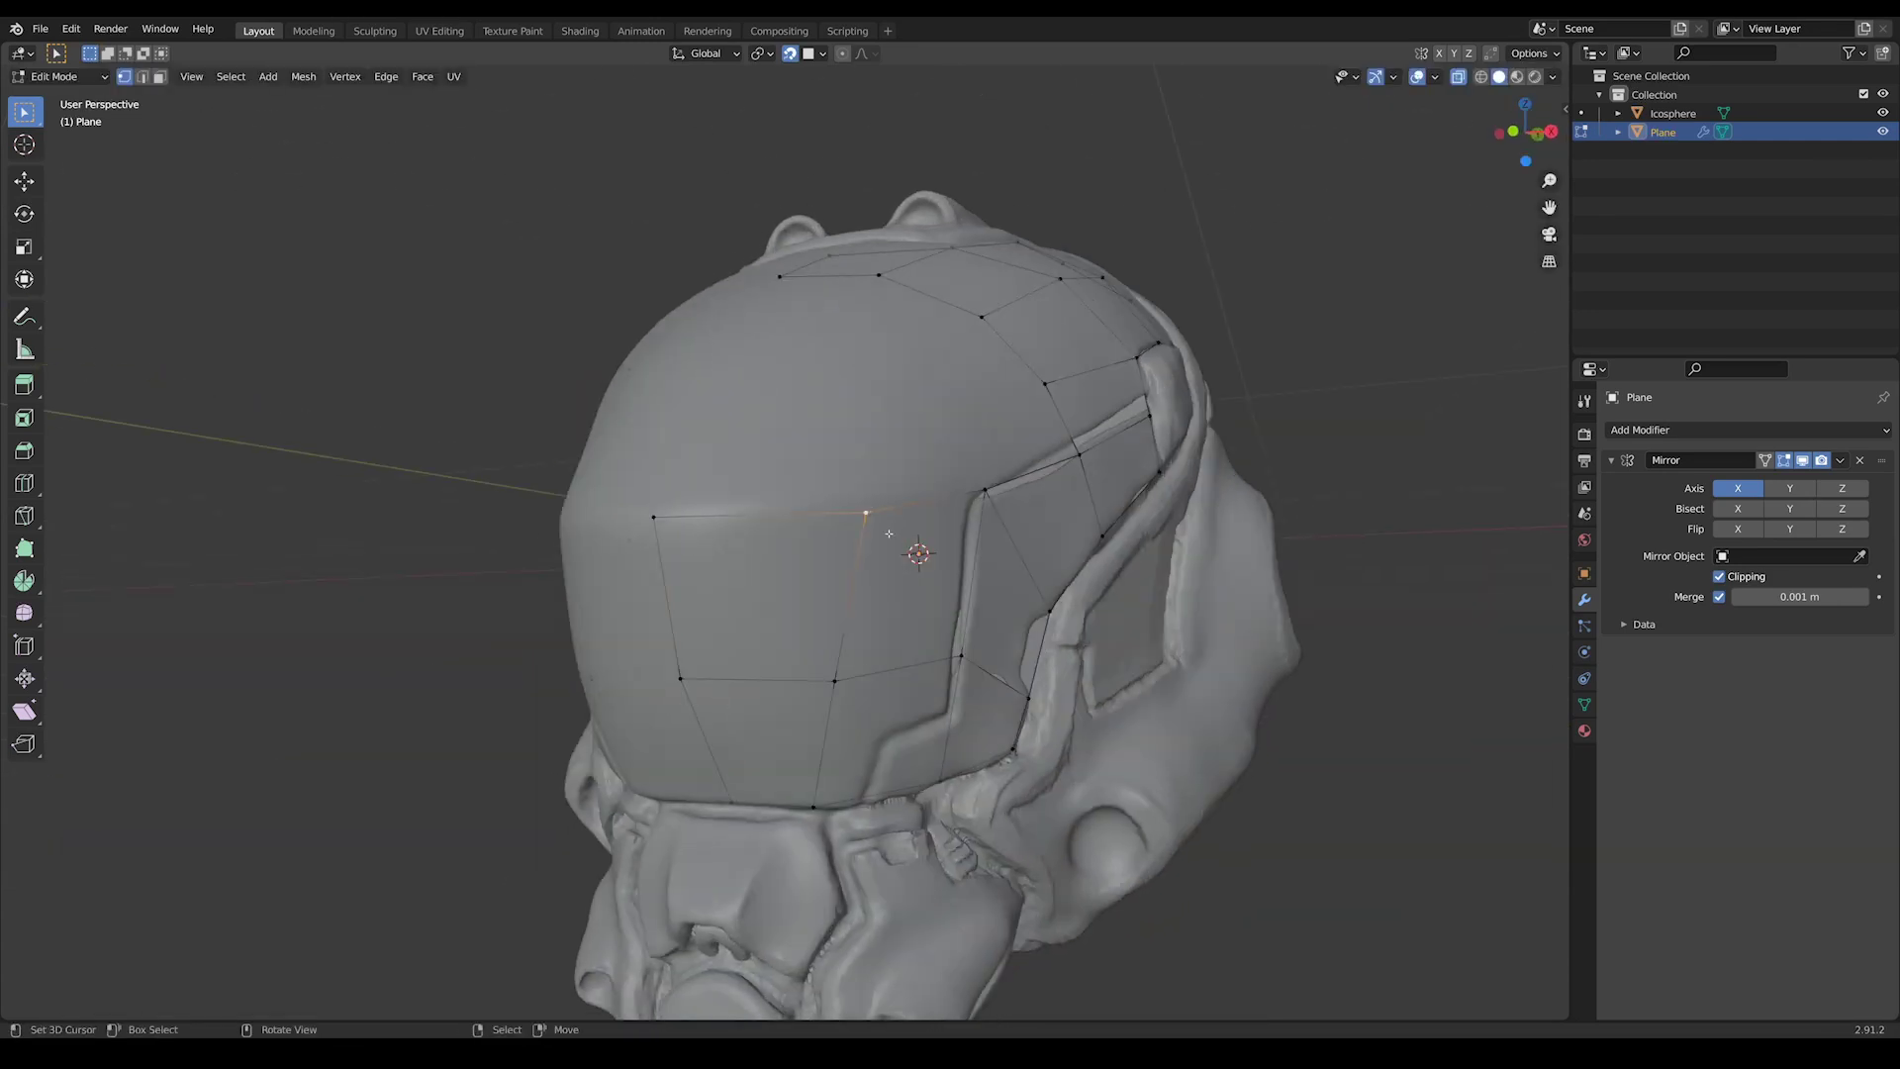
middle_click_drag(882, 779, 902, 685)
key("g")
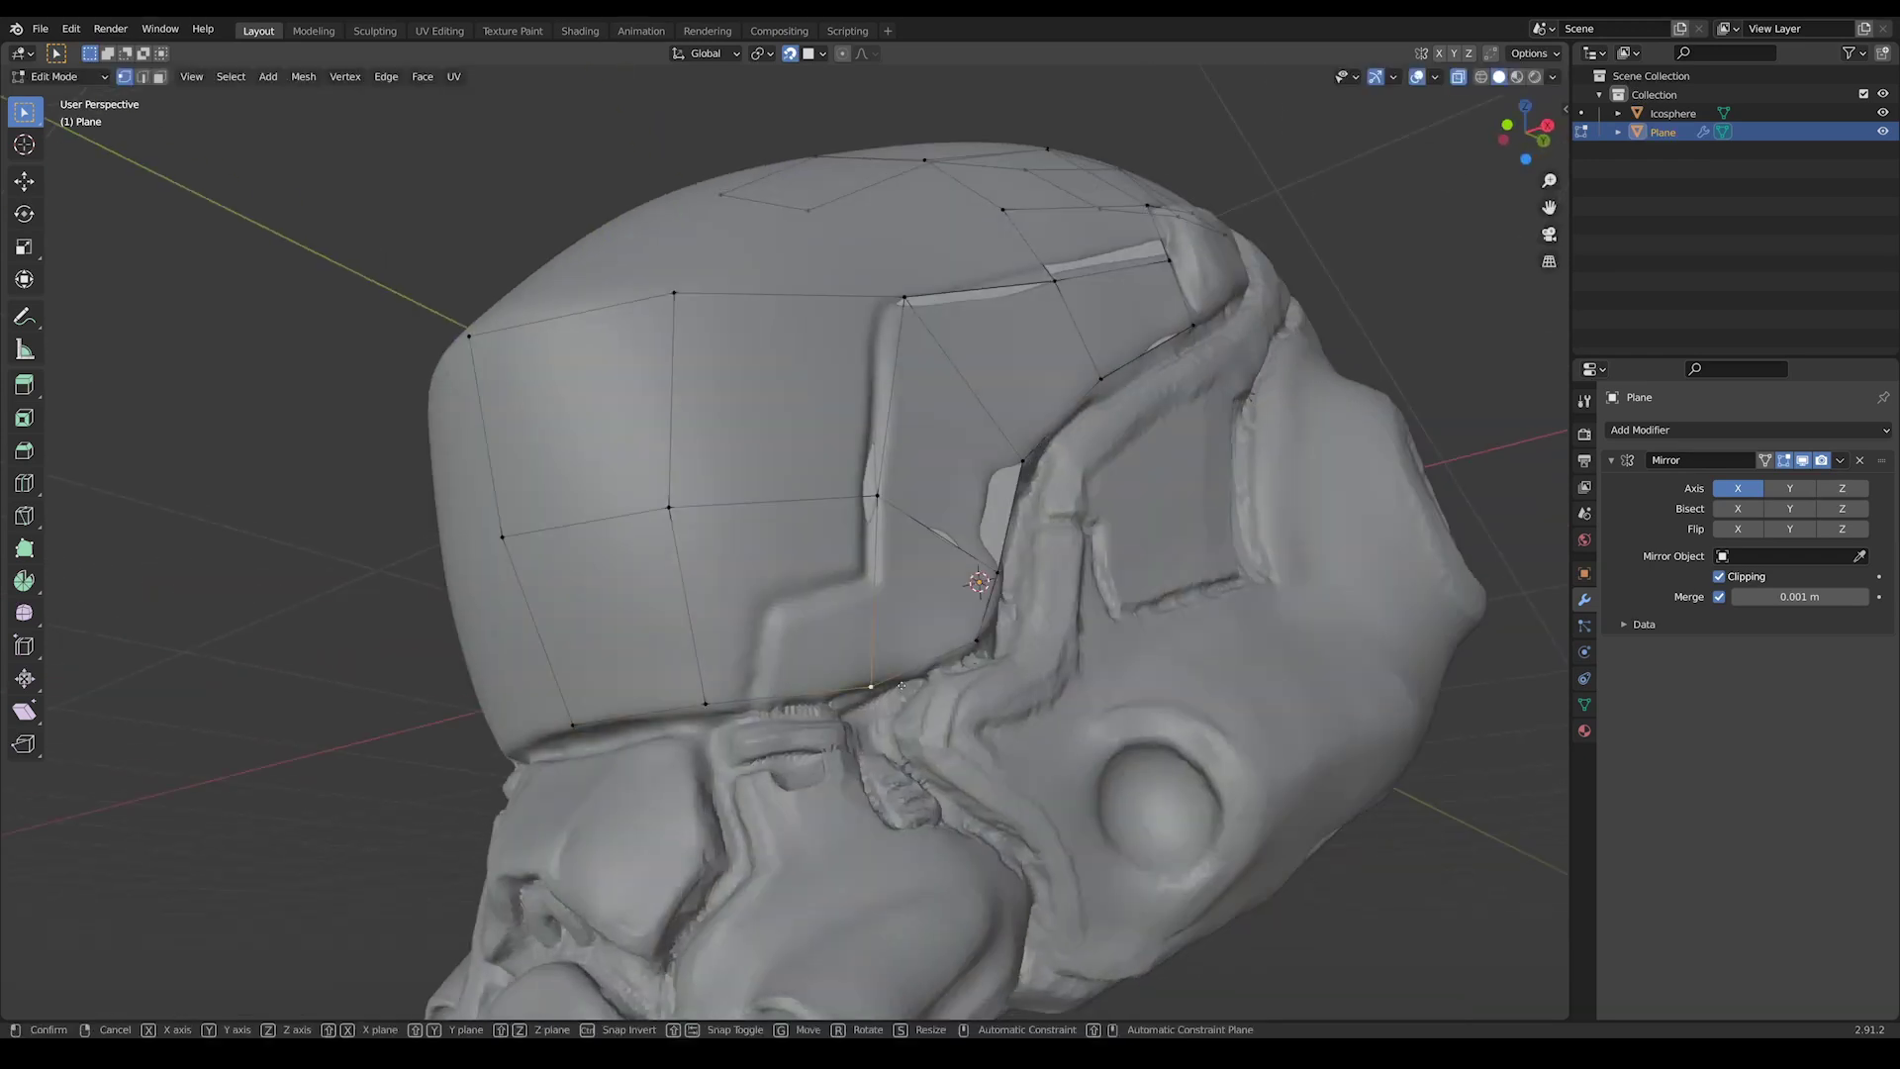
- Extrude edges over the dome's upper front and fill the faces between the crown and the front ridge
middle_click_drag(715, 676, 1041, 485)
left_click(1042, 484, "ctrl")
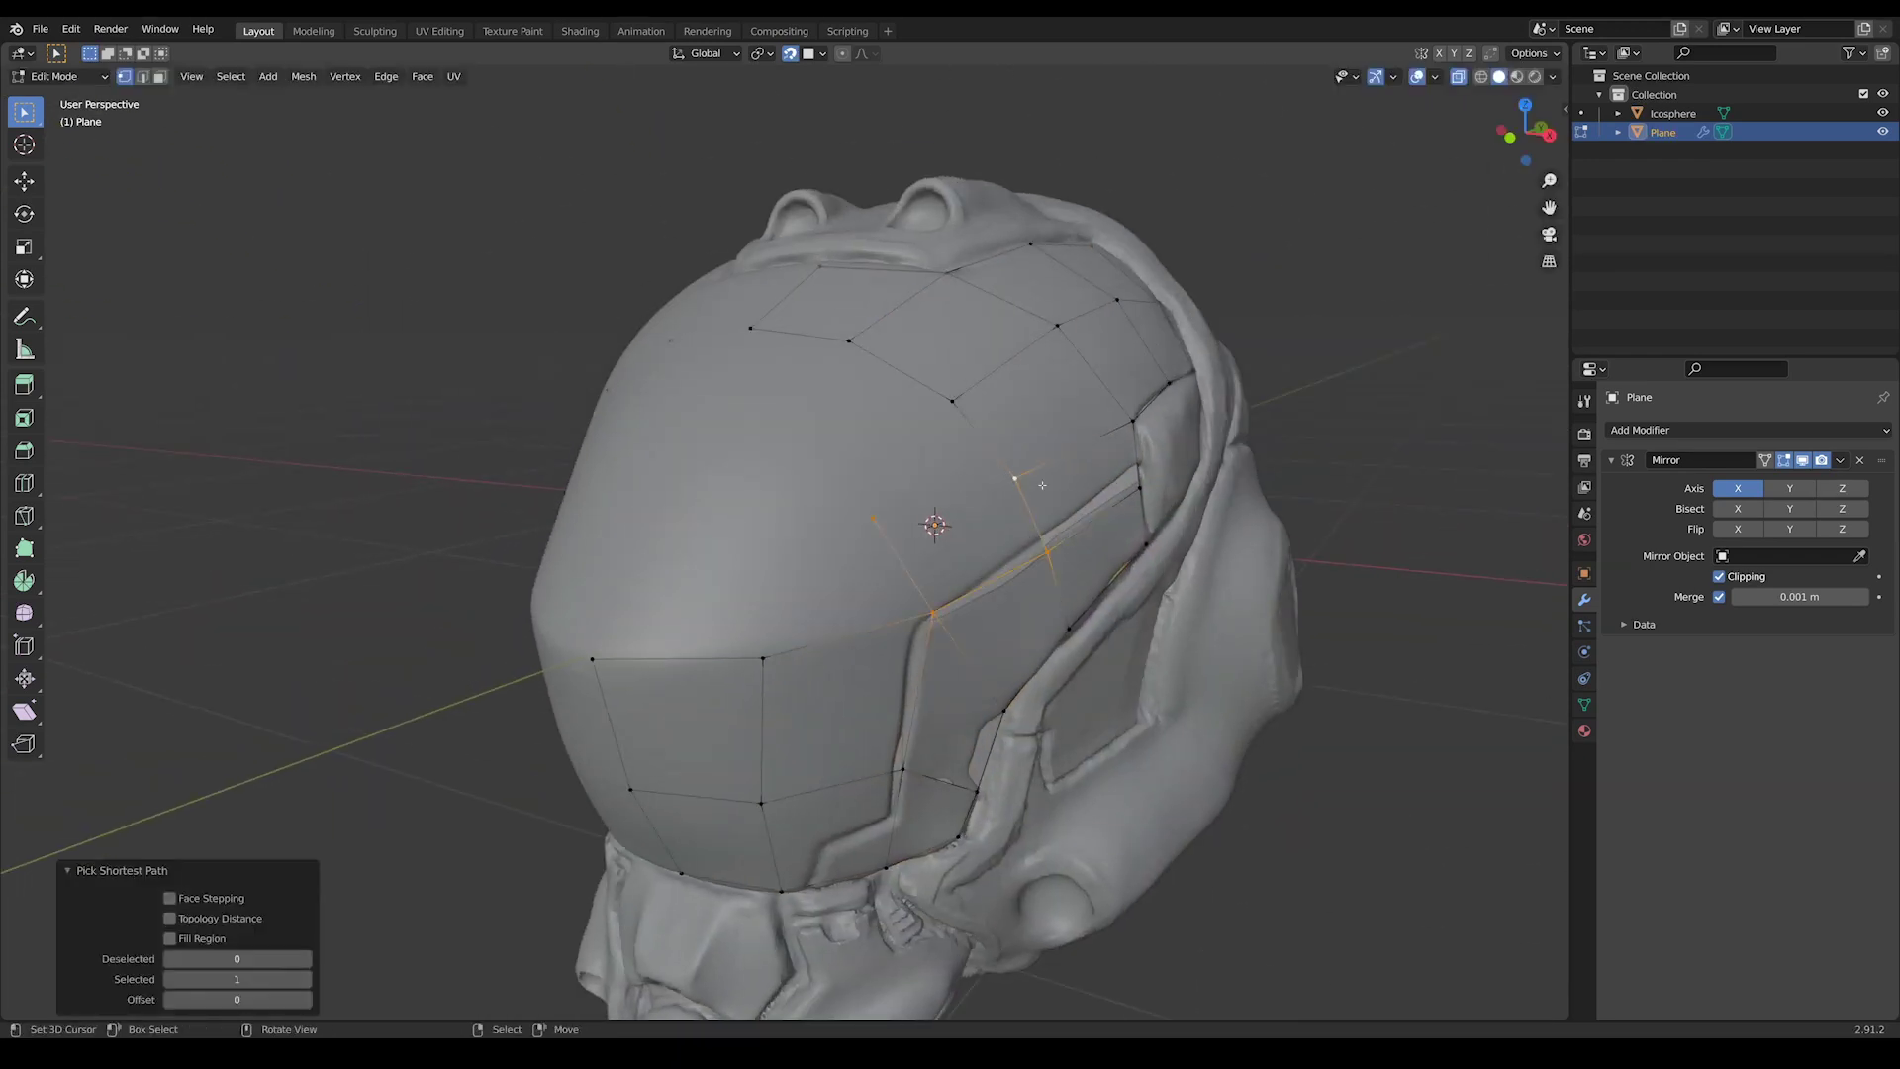
left_click(732, 538)
middle_click_drag(732, 538, 821, 617)
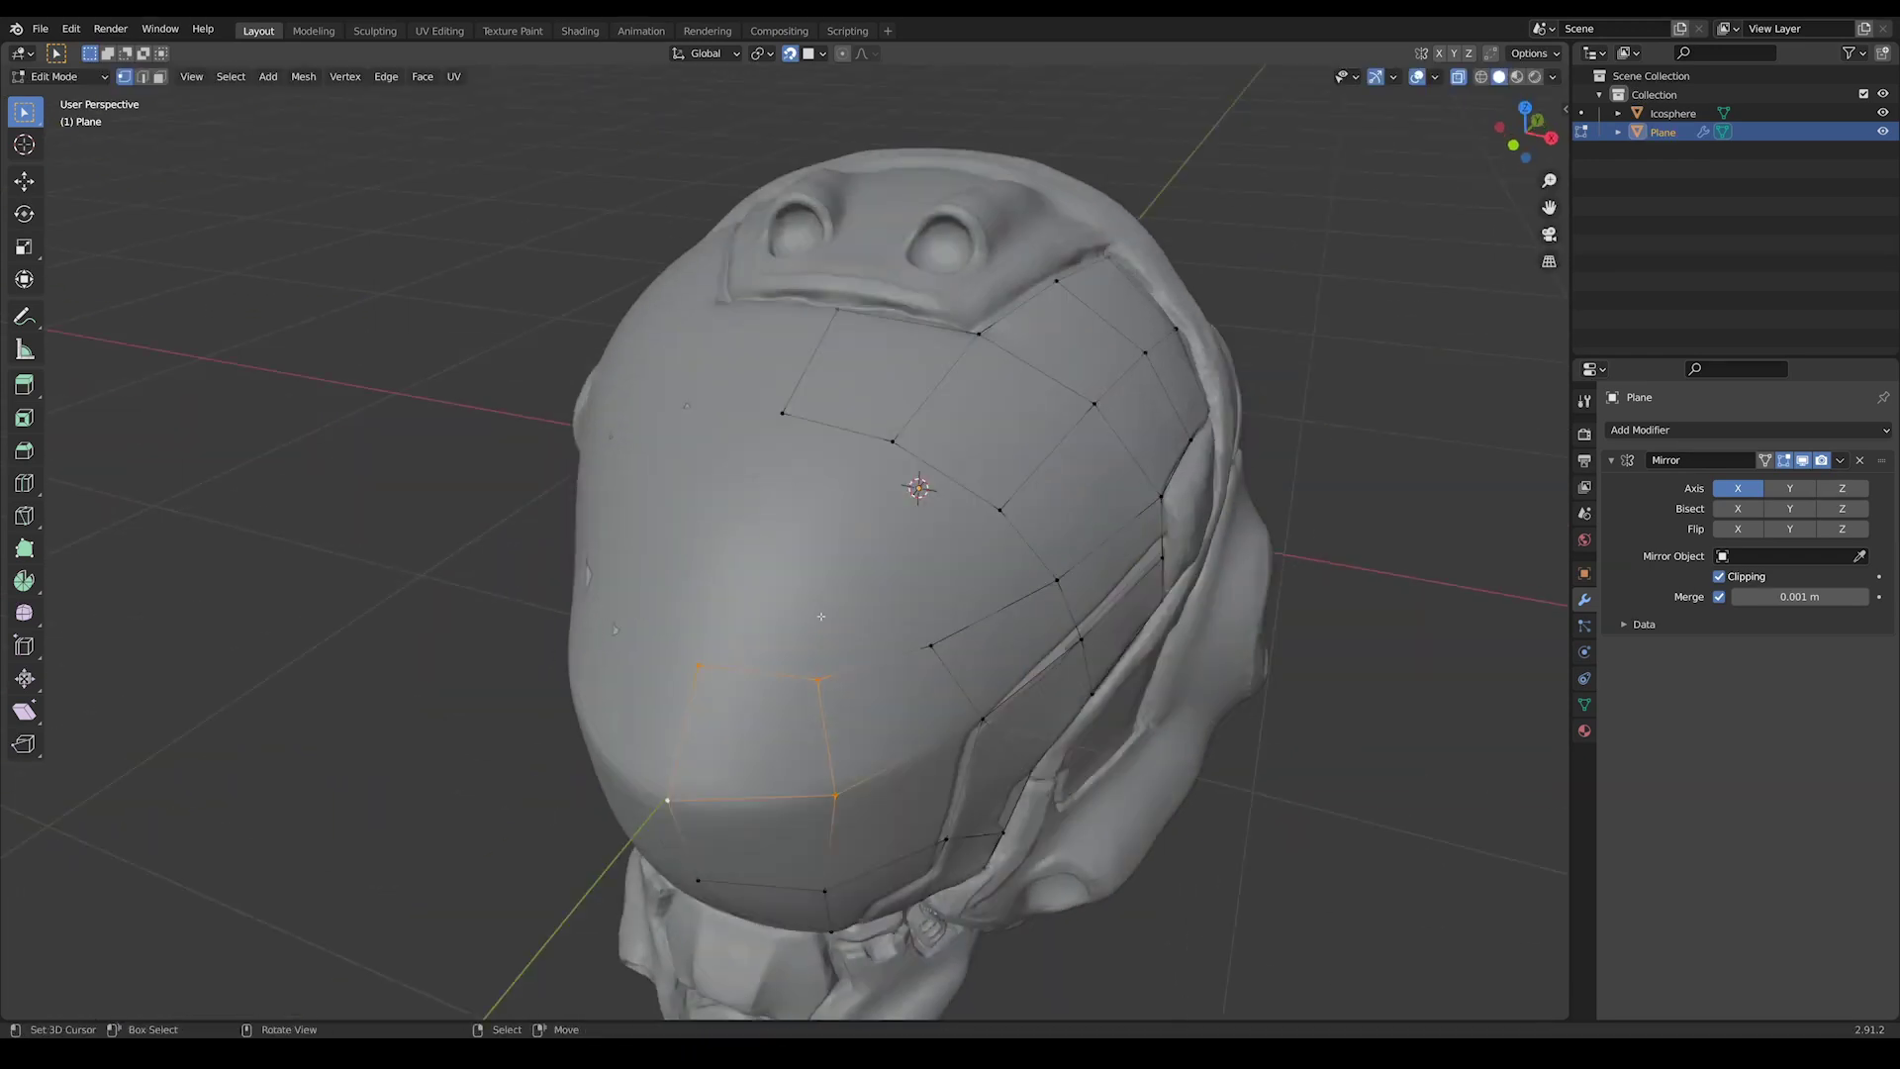
left_click(881, 564)
left_click(702, 532)
left_click(902, 531)
right_click(818, 690, "ctrl")
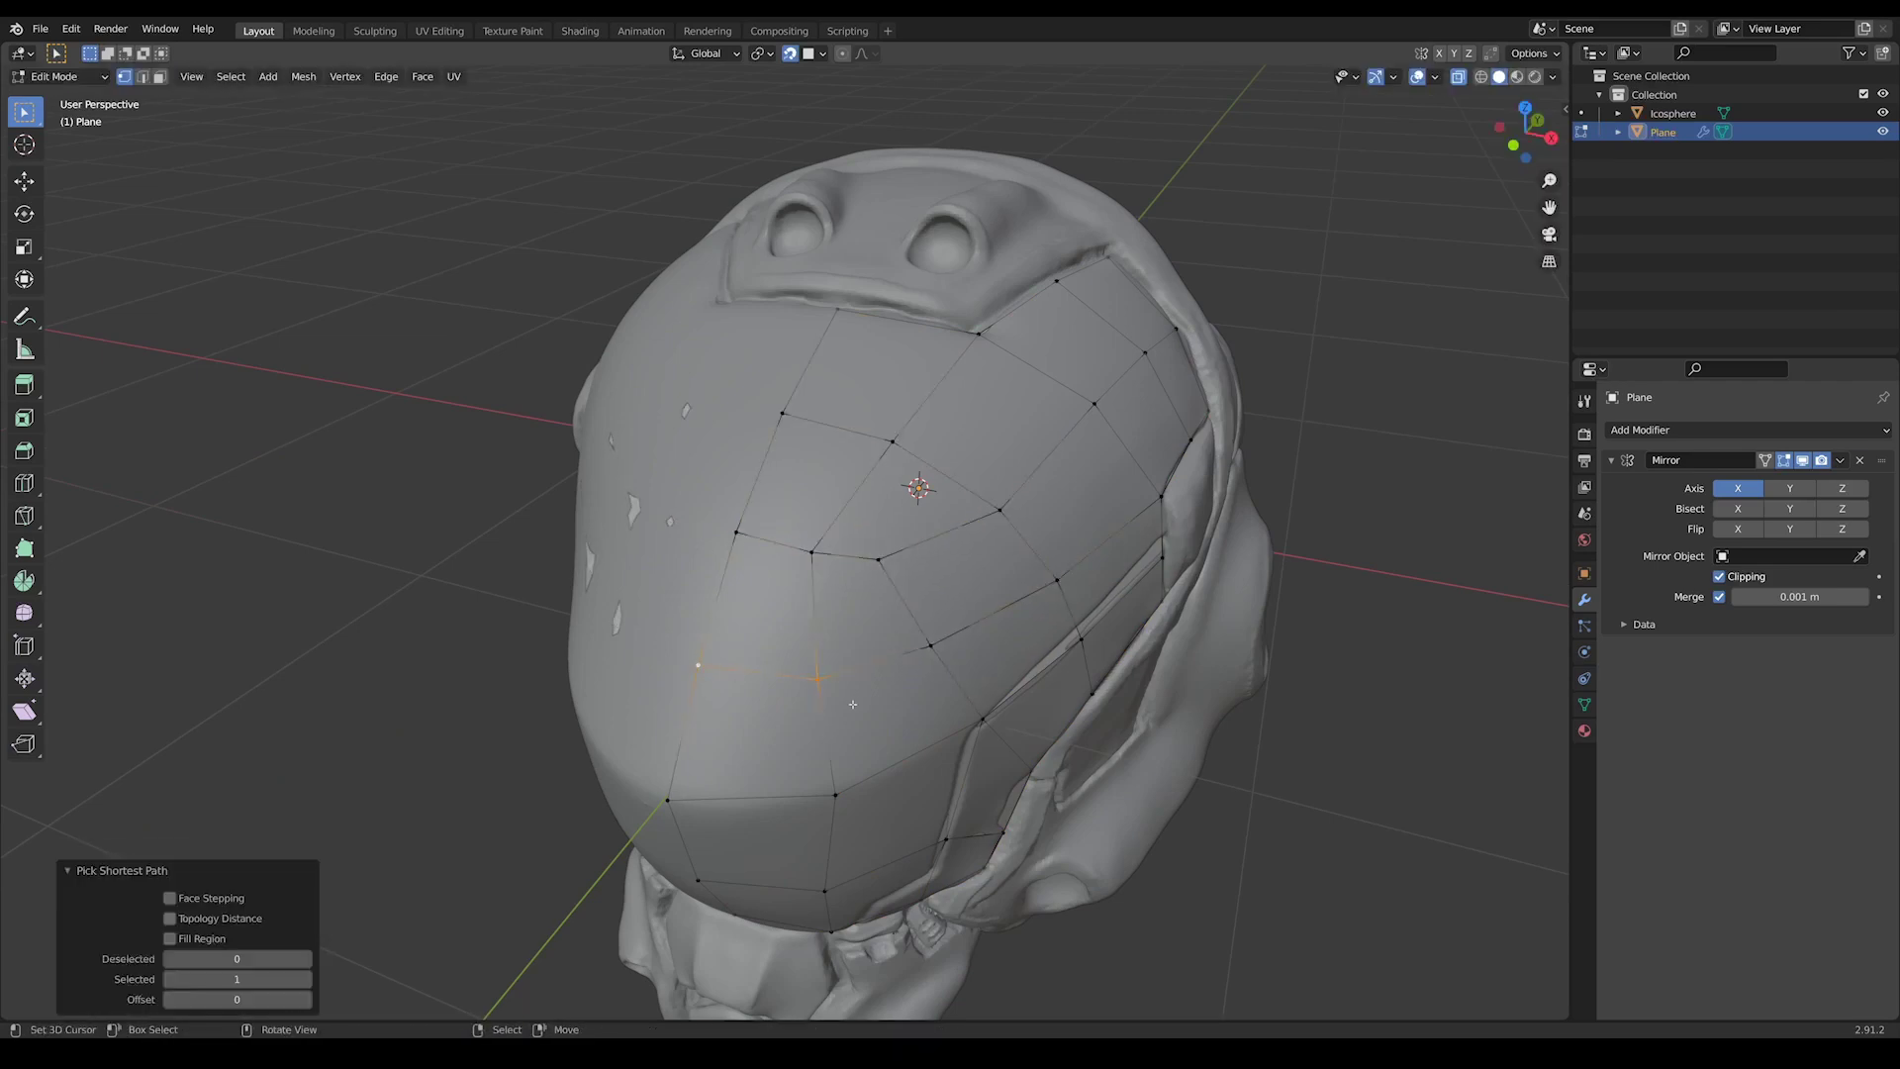
- Reposition the new vertices on the dome's front to even out the faces along its surface
middle_click_drag(818, 689, 849, 583)
key("g")
left_click(752, 406)
key("g")
left_click(941, 594)
scroll(941, 595, "up", 2)
scroll(941, 595, "down", 3)
mouse_move(890, 554)
middle_mouse_down()
mouse_move(941, 594)
mouse_move(895, 538)
middle_mouse_up()
key("g")
left_click(880, 542)
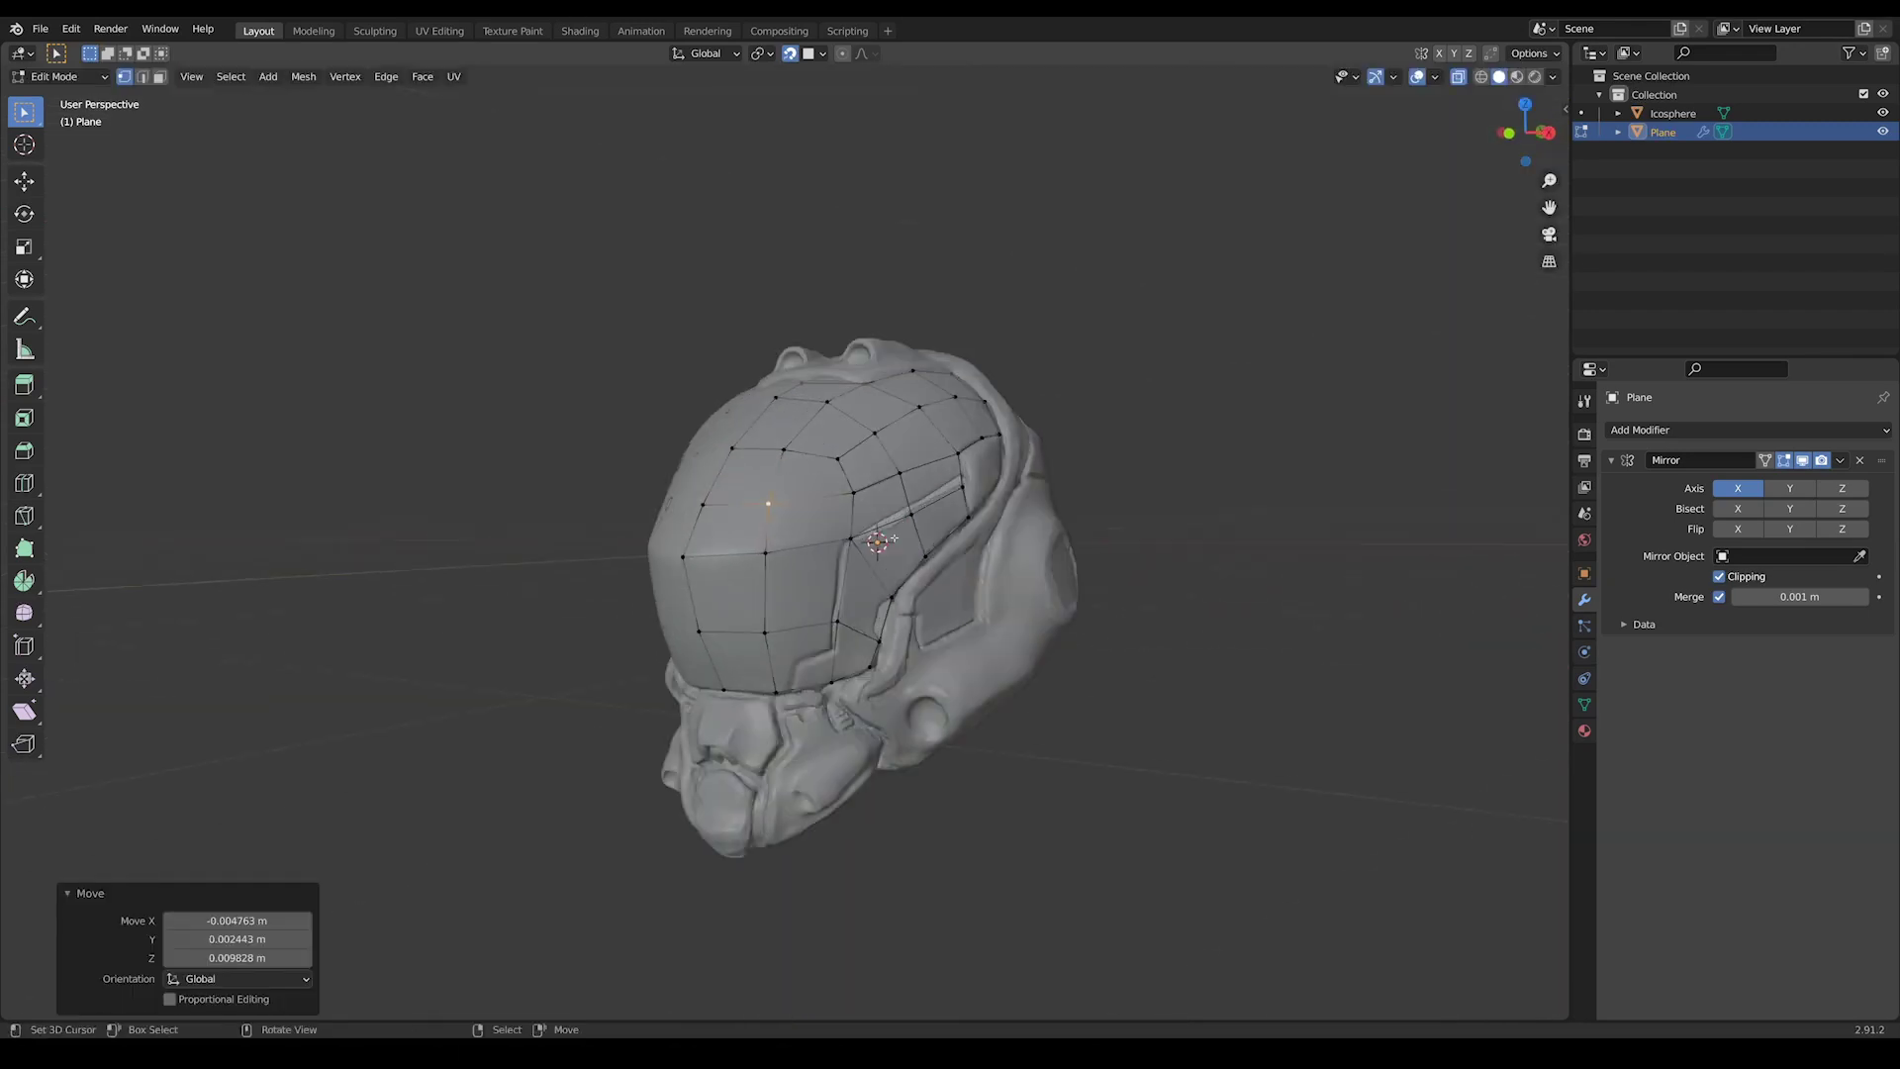
- Add a level 1 Subdivision modifier to the dome mesh and isolate it in a new collection named repto
key("Tab")
key("ctrl+1")
left_click(1734, 187)
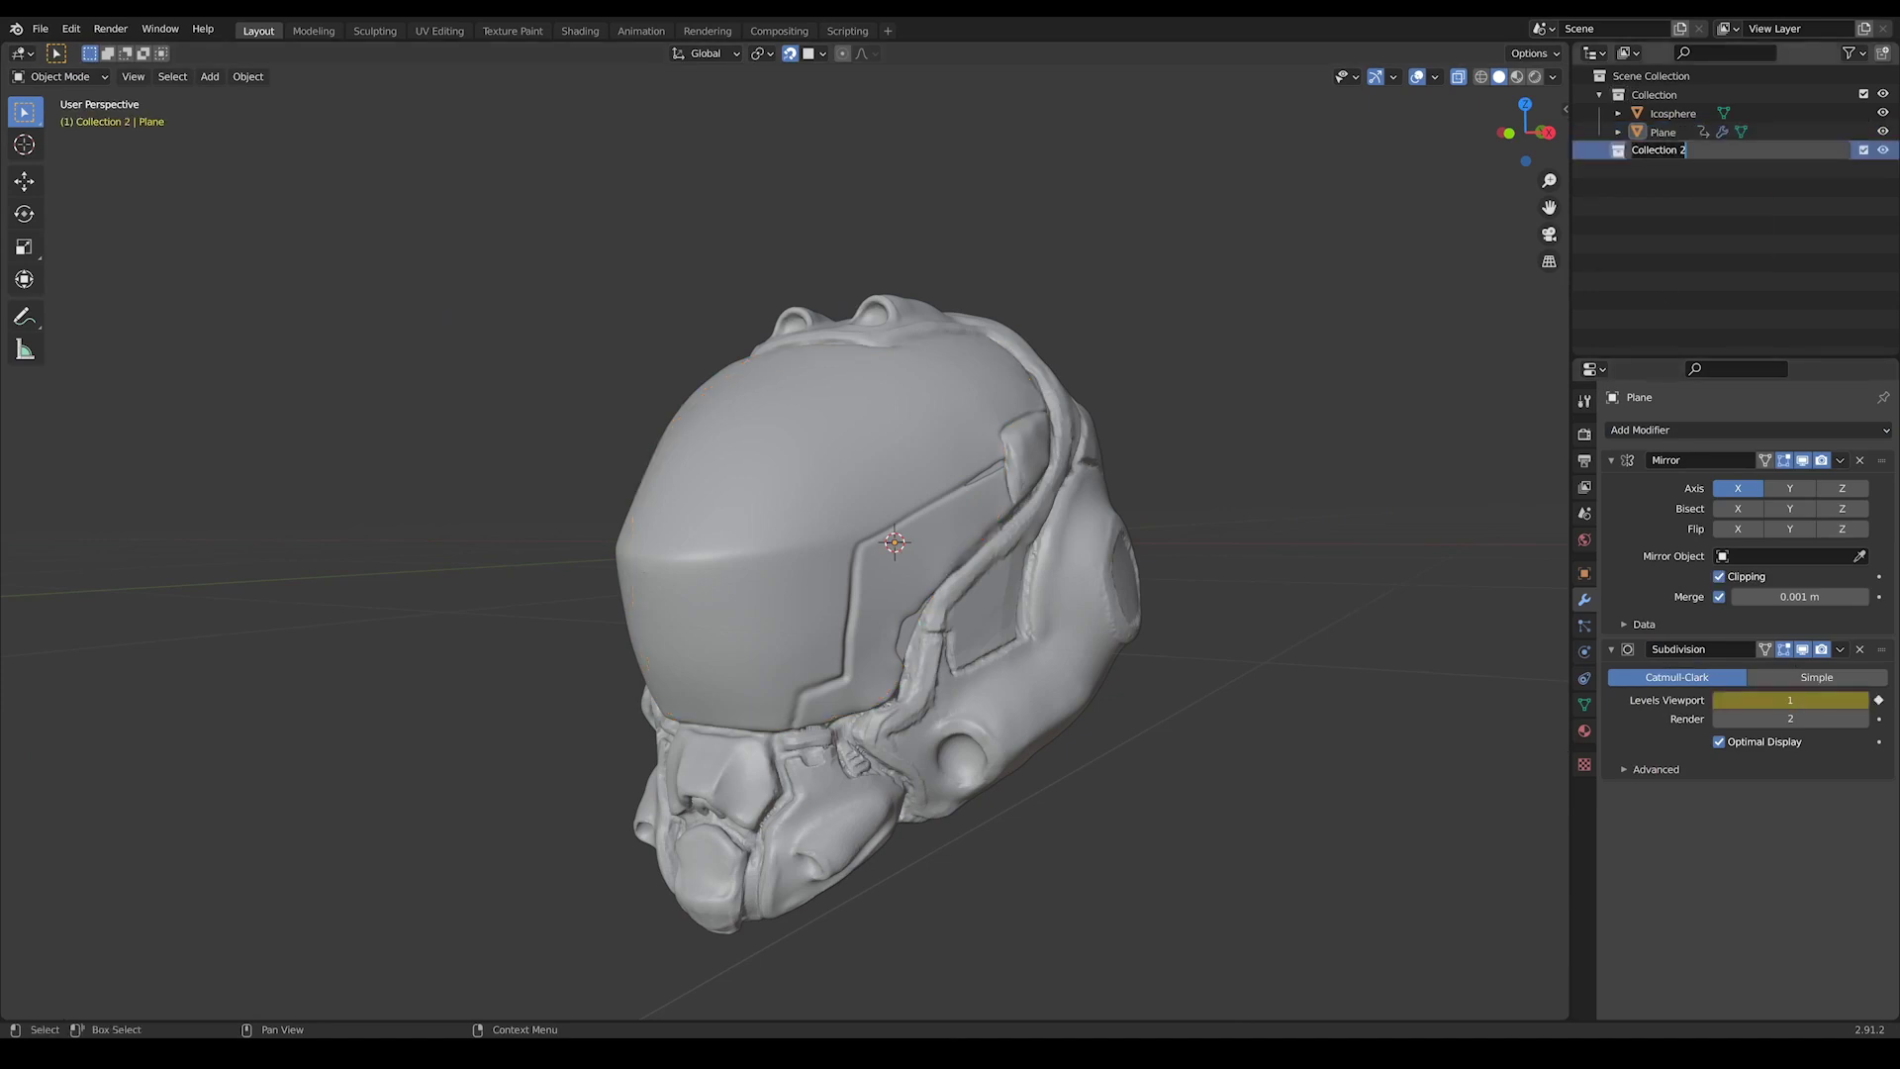
left_click(881, 554)
left_click(881, 554)
key("m")
left_click(875, 550)
key("shift+h")
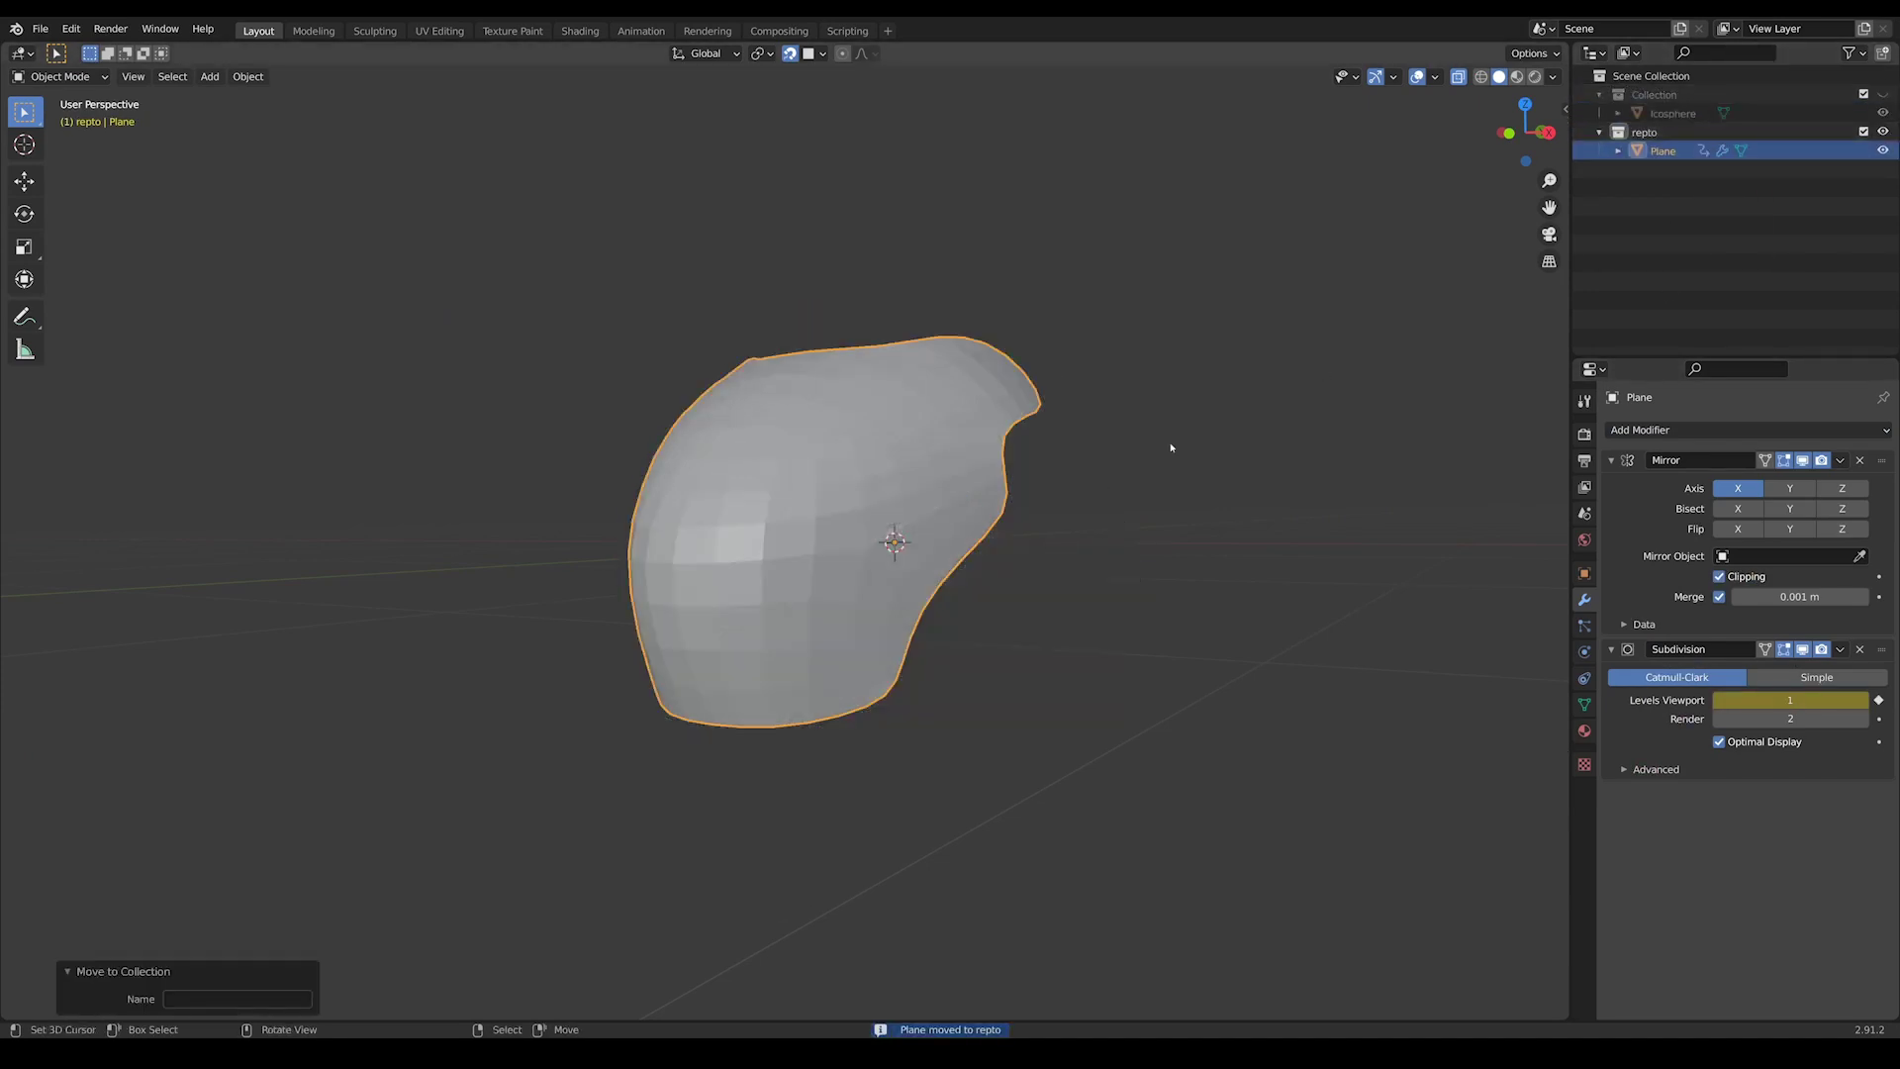
- Crease the horizontal edge loop around the dome's front and set the Subdivision viewport level to 3
key("Tab")
scroll(1088, 514, "up", 2)
left_click(643, 618, "alt")
key("shift+e")
key("Tab")
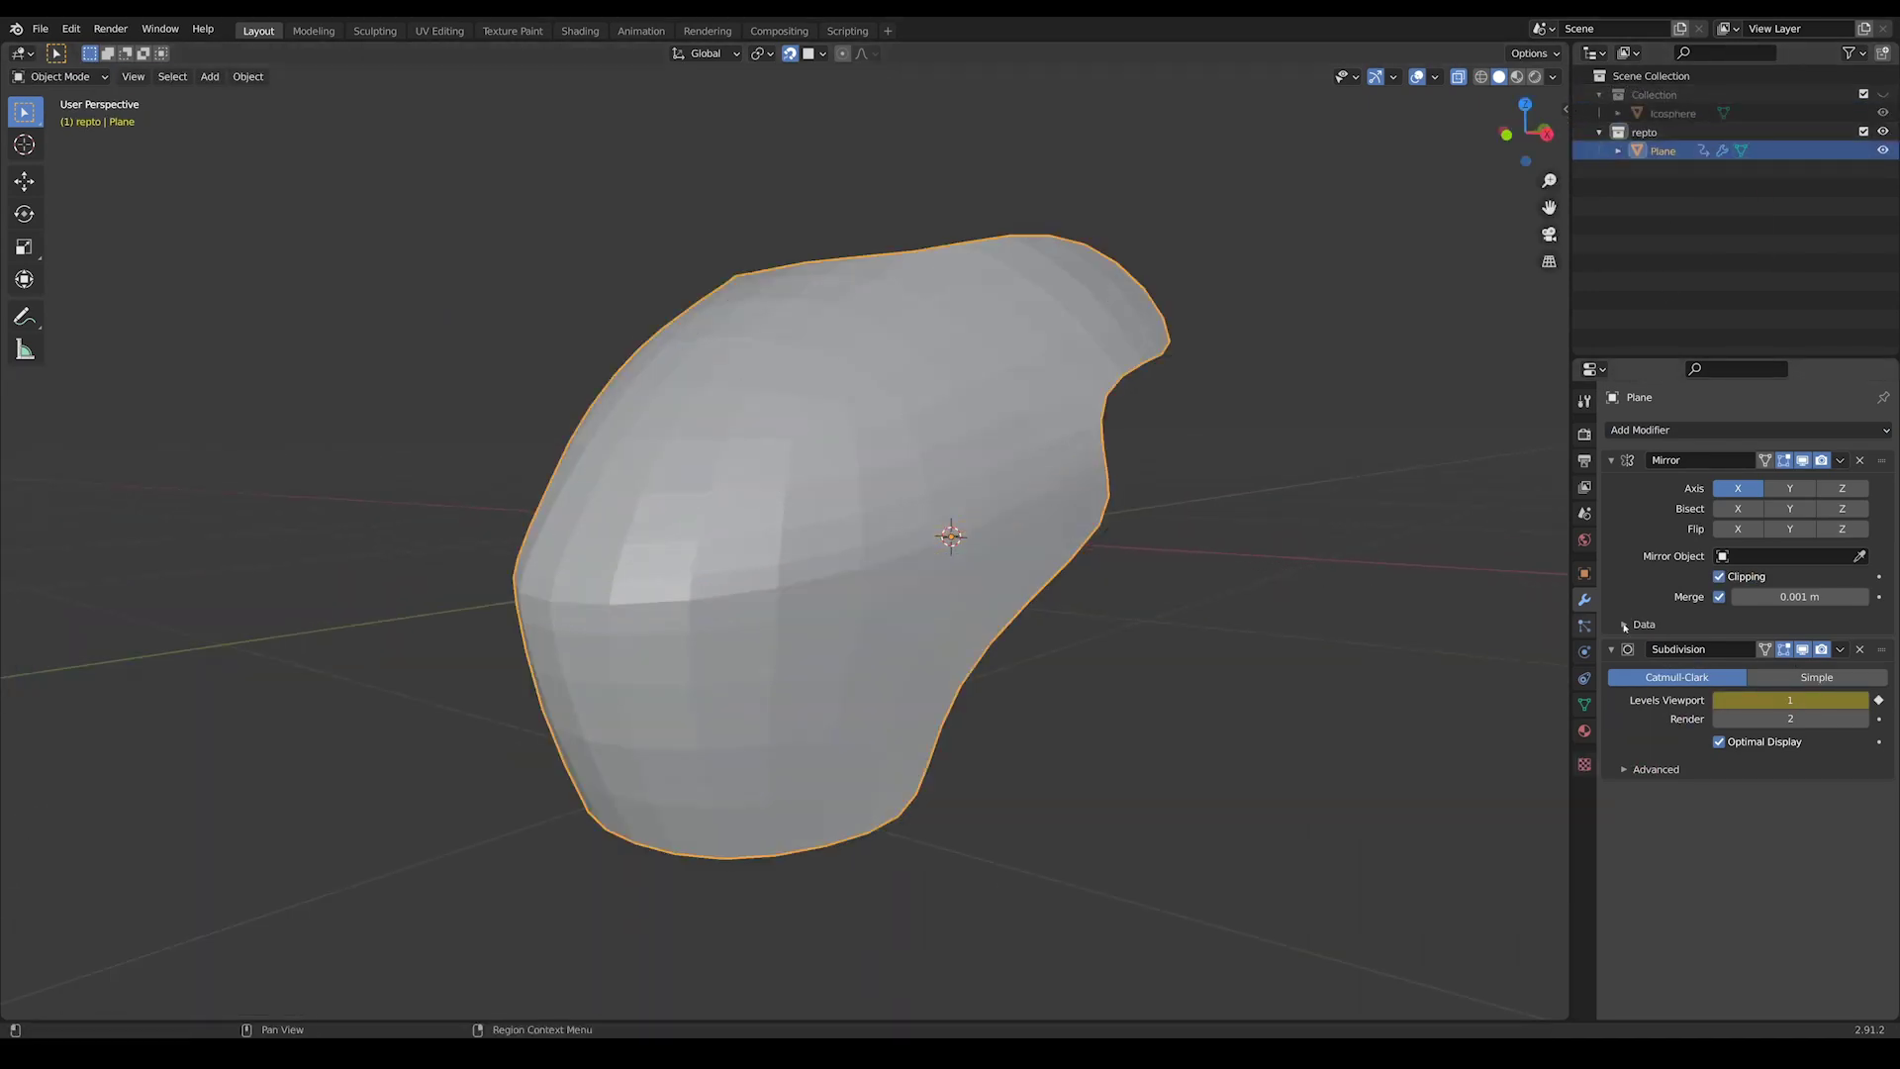
key("ctrl+3")
middle_click_drag(940, 594, 930, 554)
- Shade the dome mesh smooth and bring the hidden sculpt back into view
left_click(247, 76)
key("alt+a")
key("Tab")
key("Tab")
key("alt+h")
key("shift+a")
left_click(1138, 593)
middle_click_drag(1138, 594, 1245, 636)
key("Delete")
- Duplicate a face of the dome mesh, separate it into its own object and open that object for mesh editing
left_click(791, 494)
key("Tab")
scroll(891, 544, "up", 4)
middle_click_drag(890, 545, 1000, 614)
key("shift+d")
left_click(911, 660)
key("p")
left_click(911, 660)
key("Tab")
left_click(1672, 169)
key("Tab")
- Snap the separated face onto the cylindrical jaw section and extrude strips down around its curve
scroll(891, 544, "up", 4)
key("g")
left_click(732, 779)
key("g")
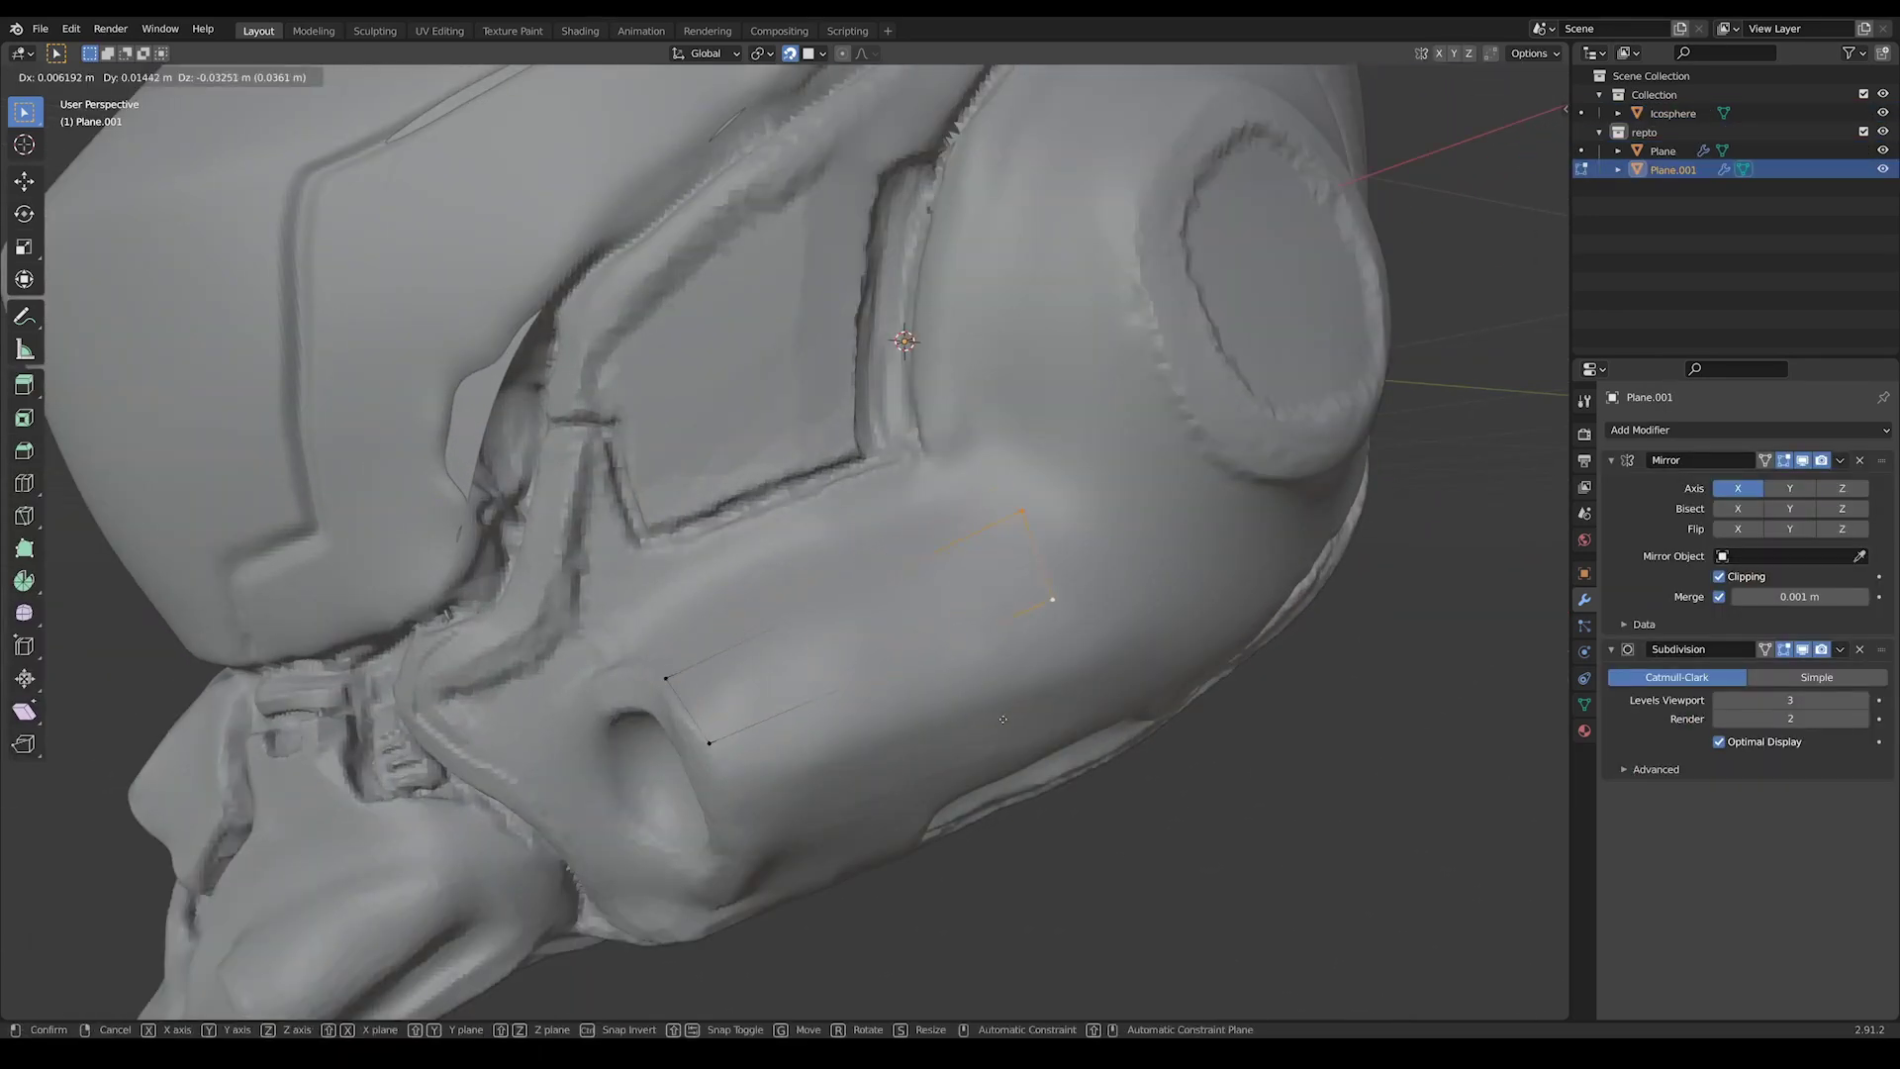
left_click(737, 771)
middle_click_drag(737, 772, 963, 518)
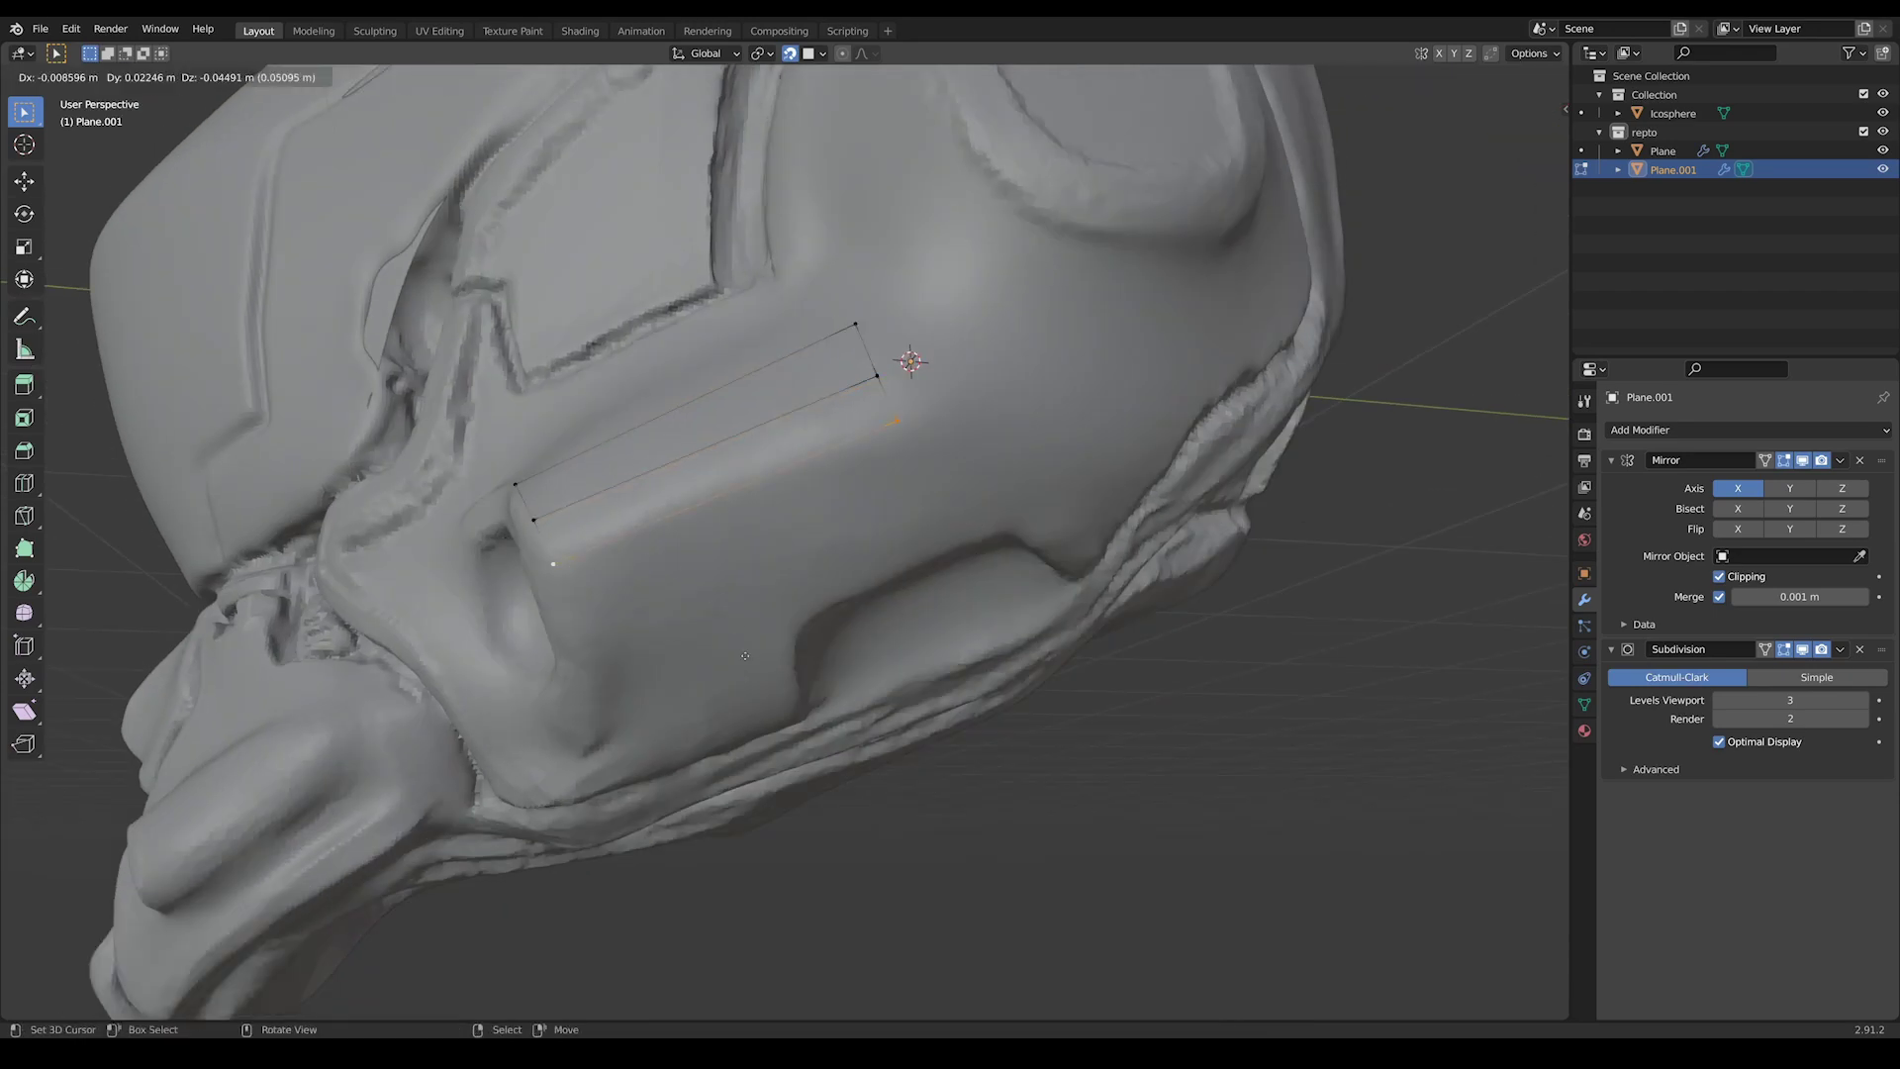
left_click(745, 655)
middle_click_drag(745, 655, 925, 630)
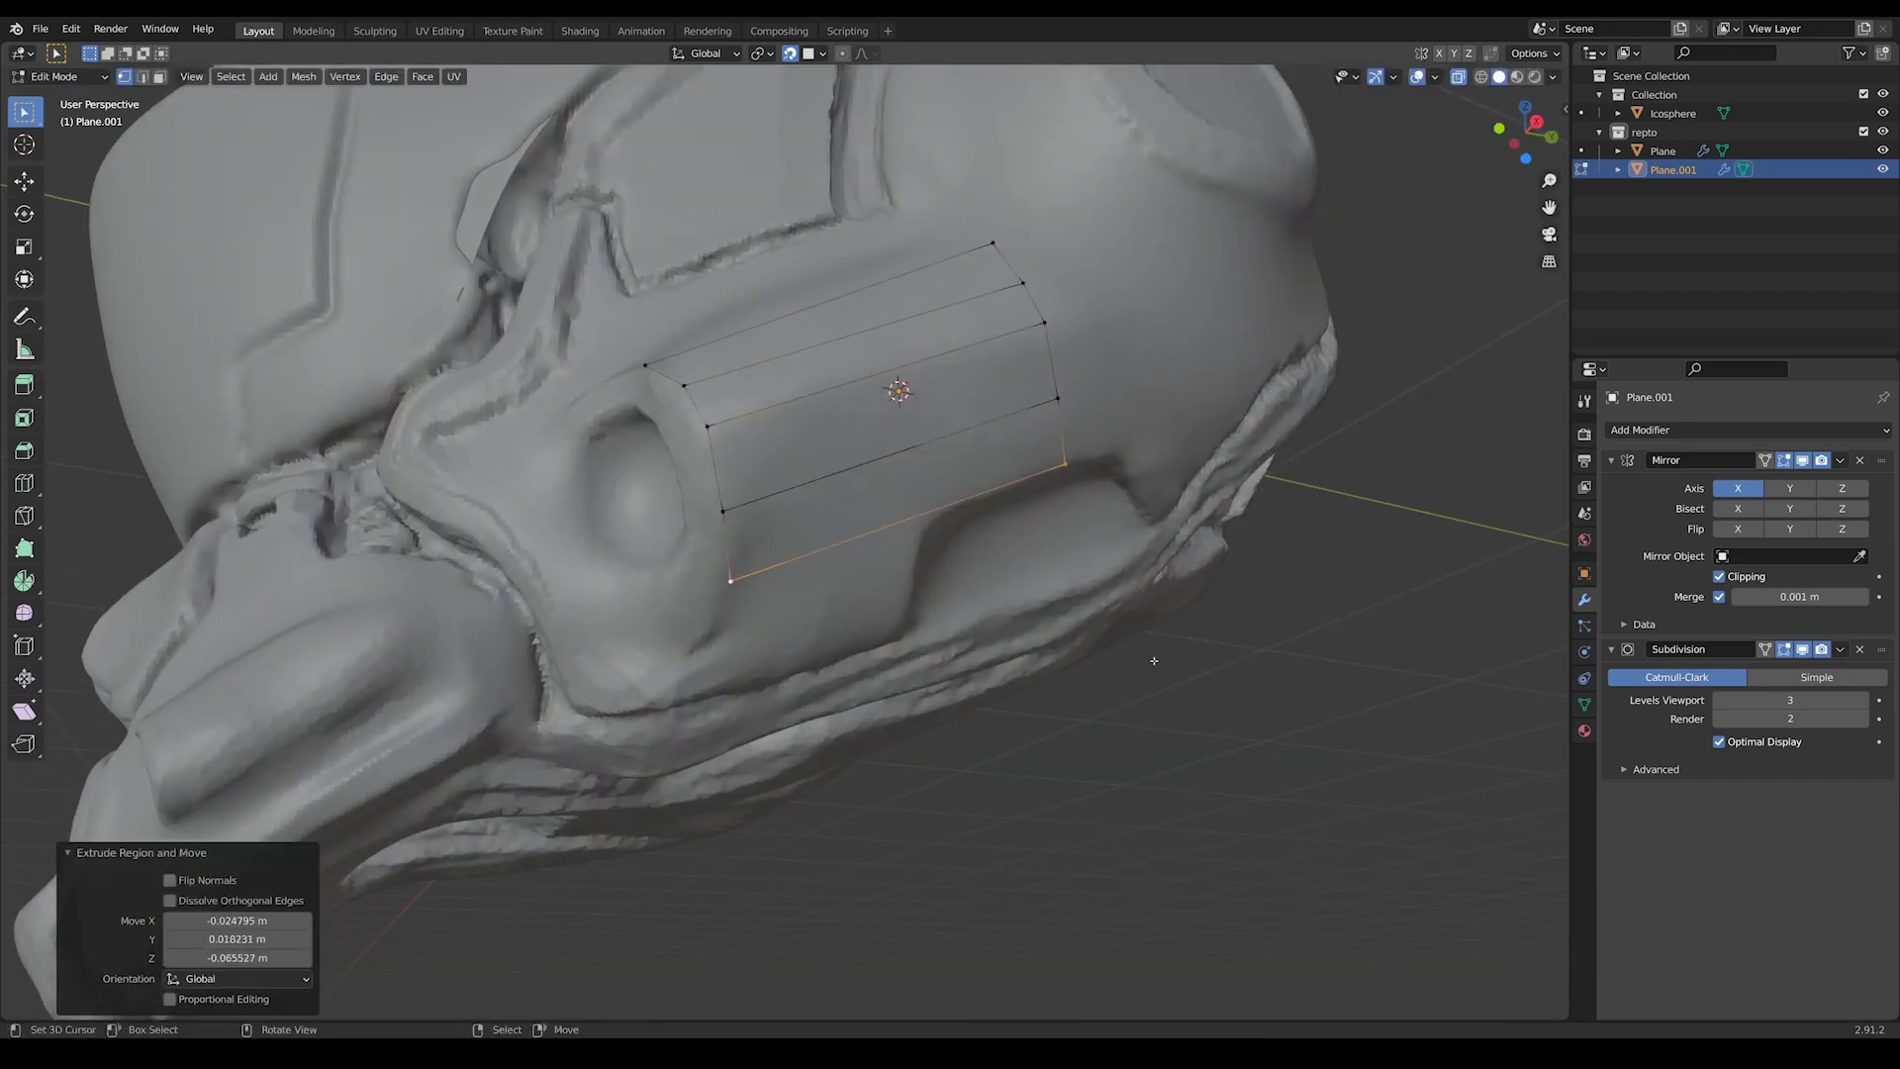
key("g")
left_click(1154, 660)
- Extrude the jaw cylinder's upper edge to the recessed side panel's lower border and fit its vertices
middle_click_drag(1154, 660, 909, 621)
left_click(916, 471)
middle_click_drag(915, 471, 1128, 515)
key("r")
middle_click_drag(763, 671, 980, 520)
key("g")
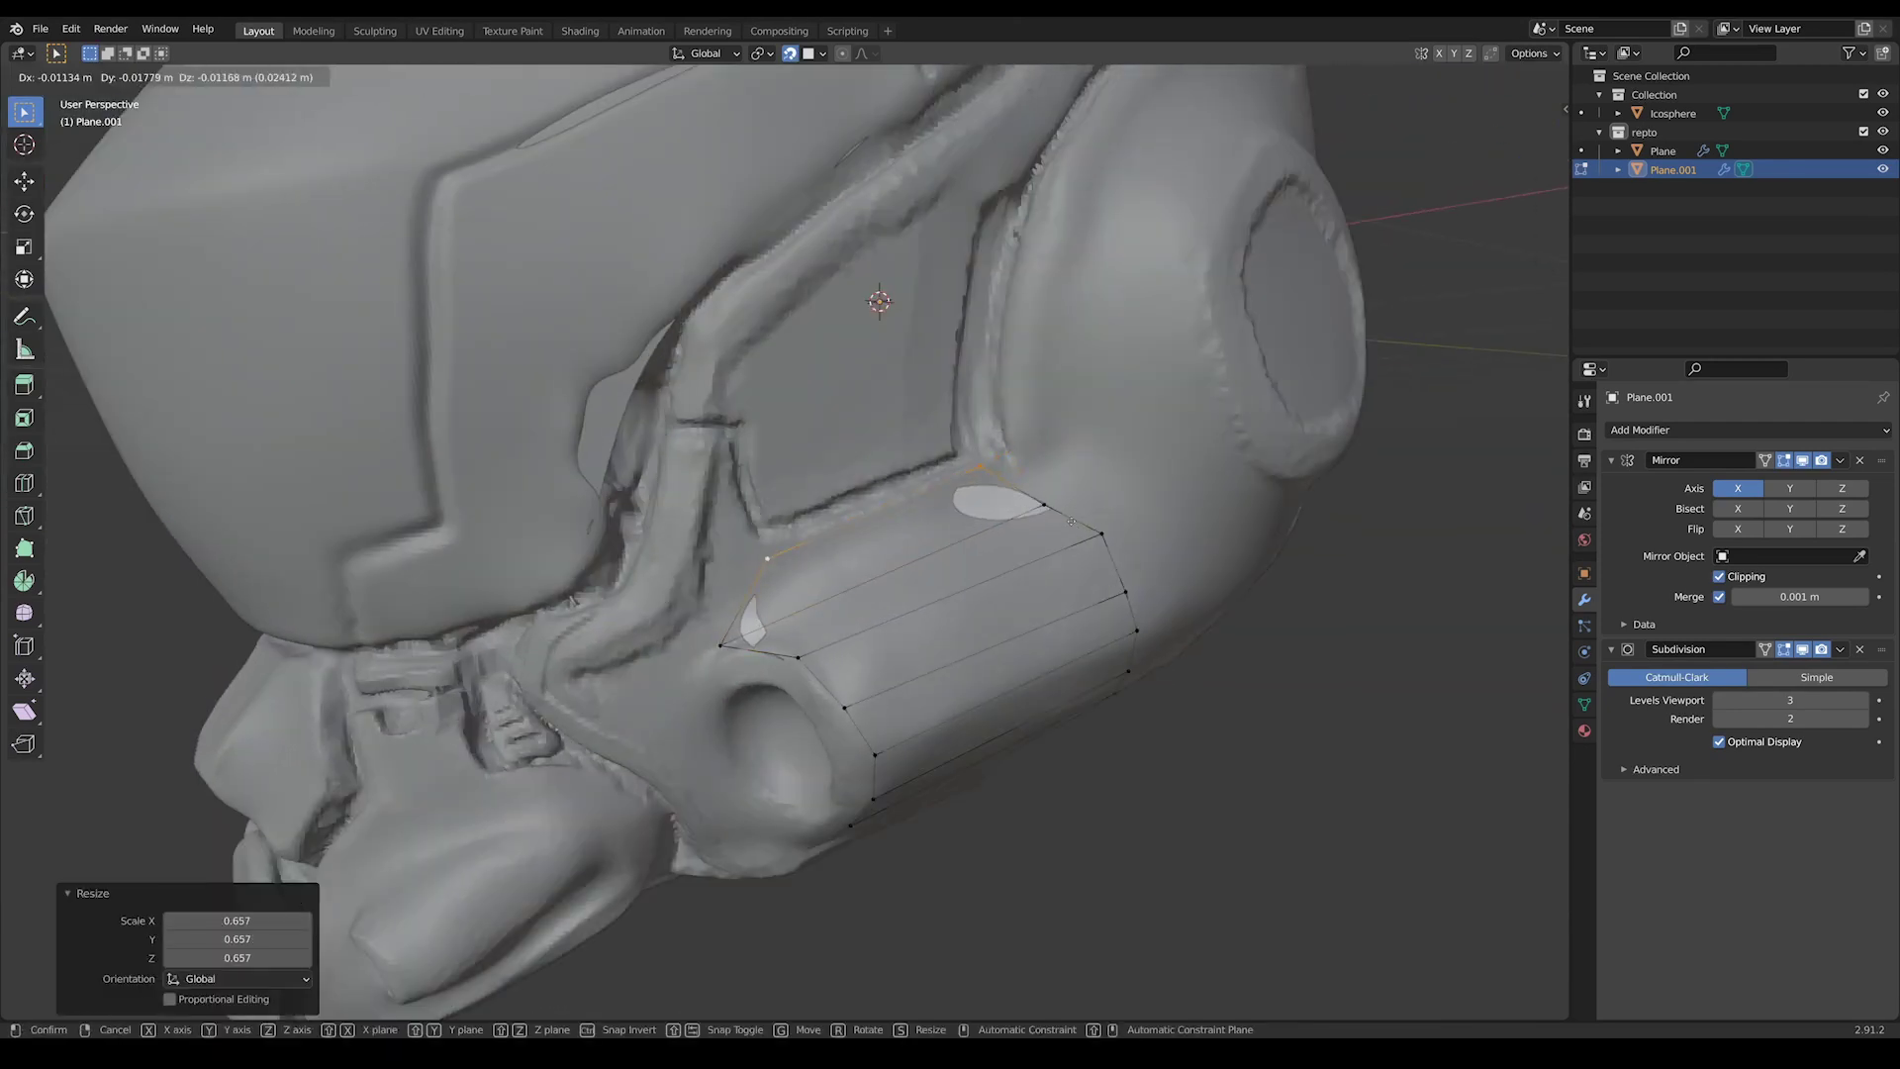
key("g")
left_click(1113, 550)
- Add a loop cut across the jaw cylinder's strips and extrude the front lower edge down to the rim
middle_click_drag(1113, 549, 849, 496)
key("ctrl+r")
left_click(1005, 508)
middle_click_drag(1005, 508, 861, 555)
left_click(814, 473)
key("e")
left_click(895, 634)
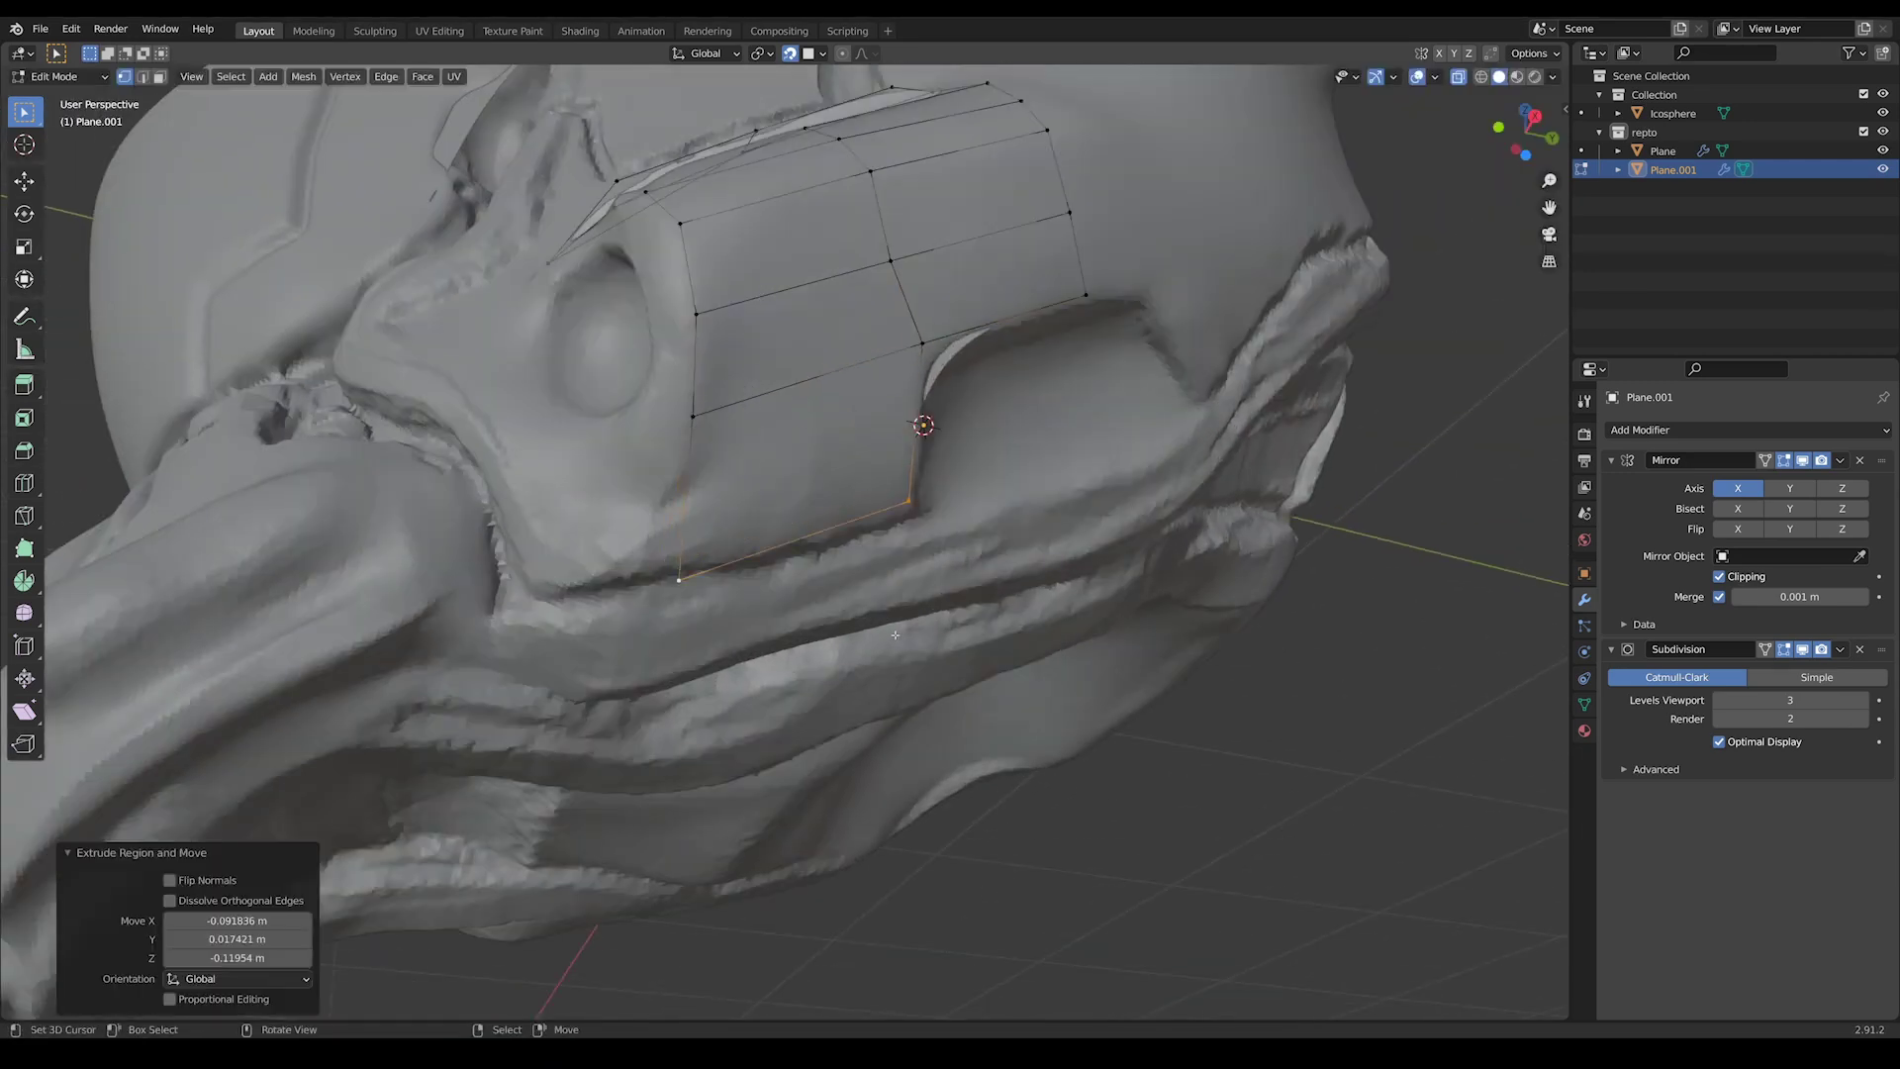
- Extrude faces forward beneath the round socket and up its front side, snapping the vertices to the sculpt
middle_click_drag(901, 668, 970, 554)
scroll(970, 554, "up", 3)
key("e")
left_click(990, 536)
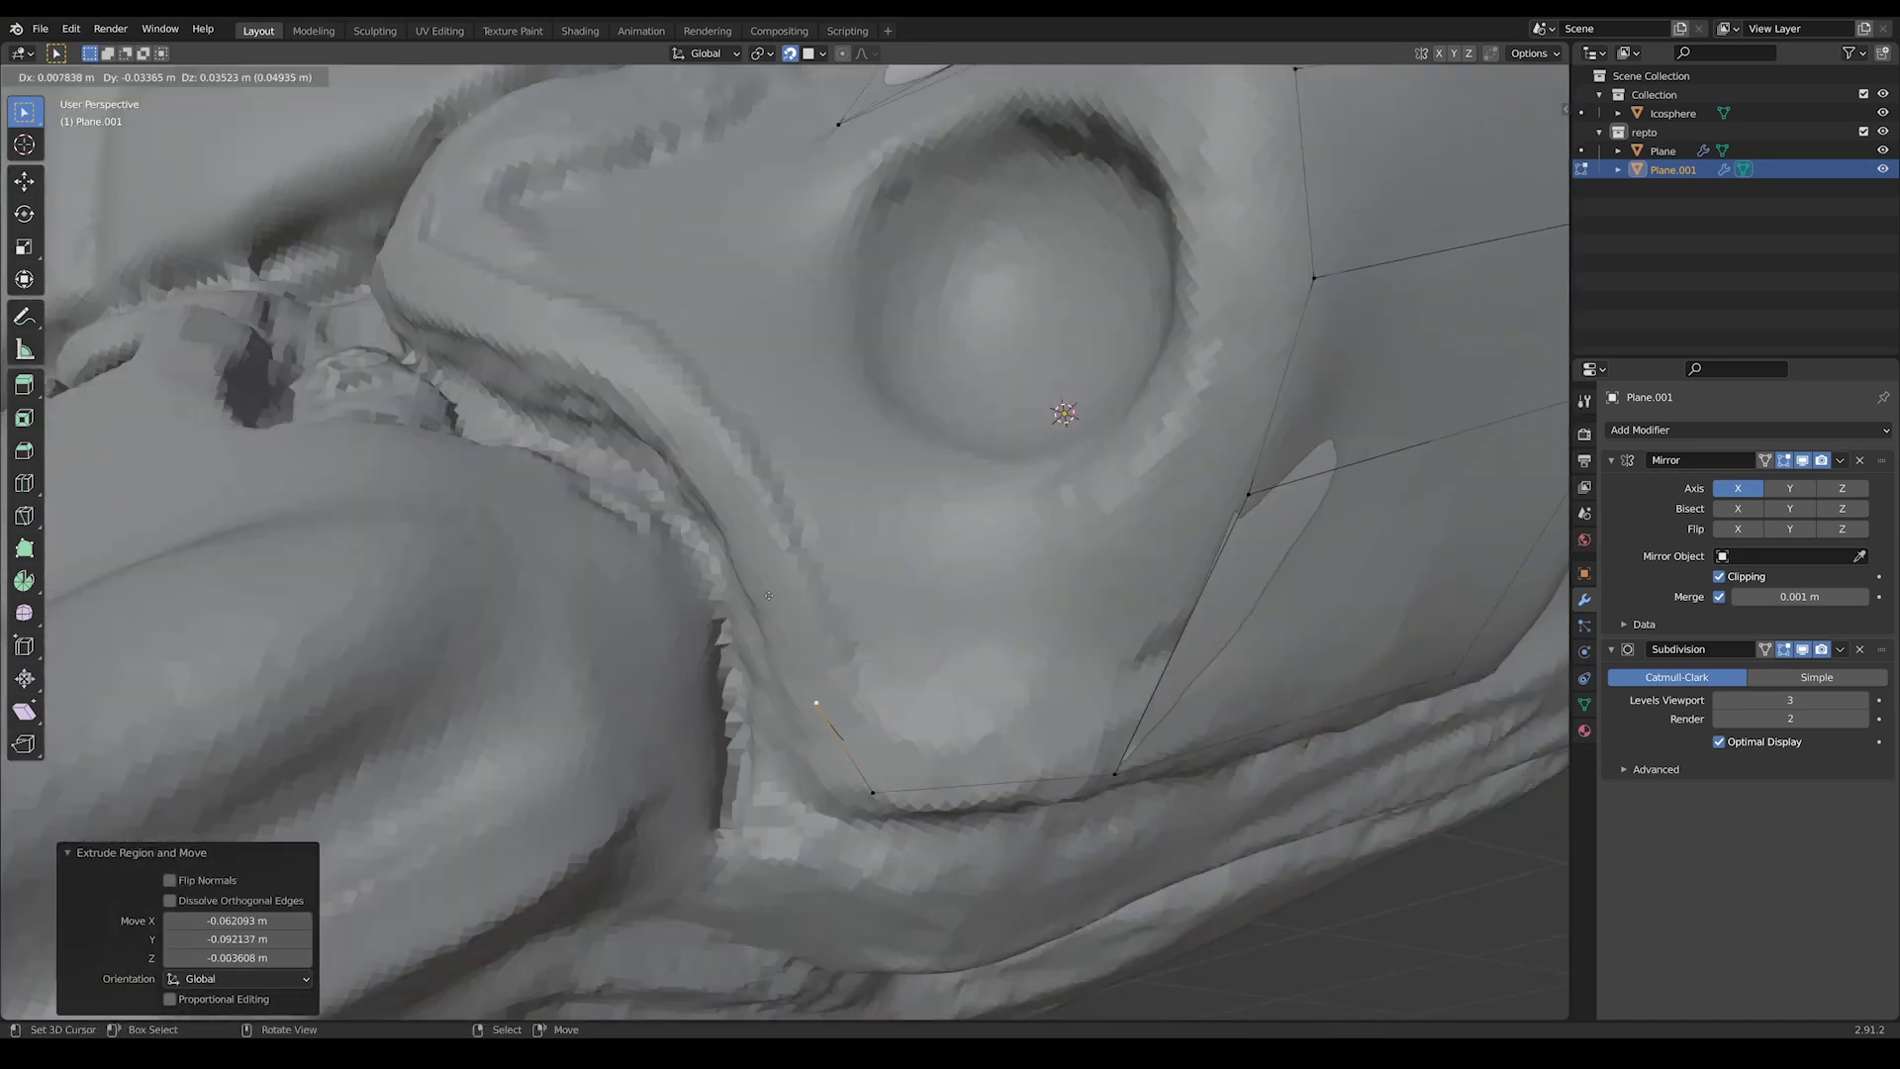
scroll(991, 536, "down", 2)
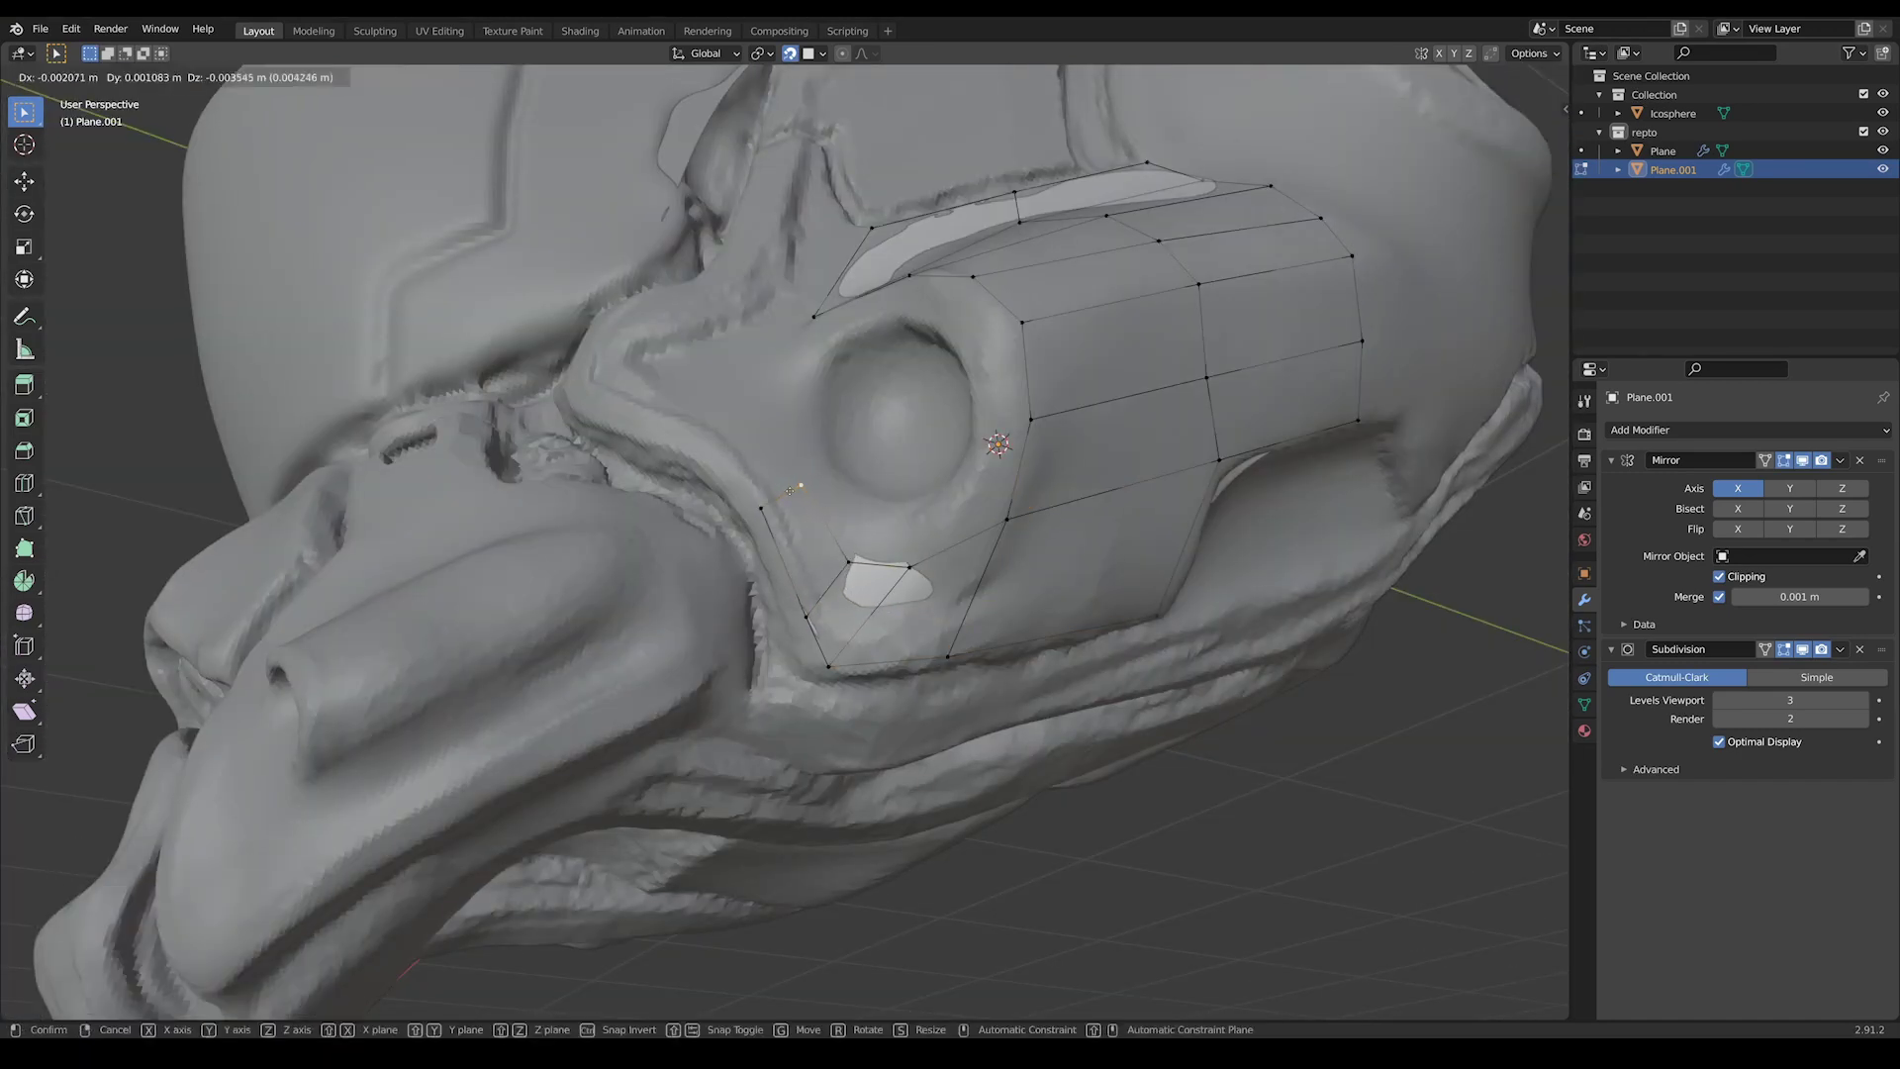
key("g")
left_click(927, 579)
middle_click_drag(927, 579, 885, 641)
- Extrude faces along the cheek's front edge, fill the gap above the round socket and extend them up the strut
middle_click_drag(851, 550, 981, 650)
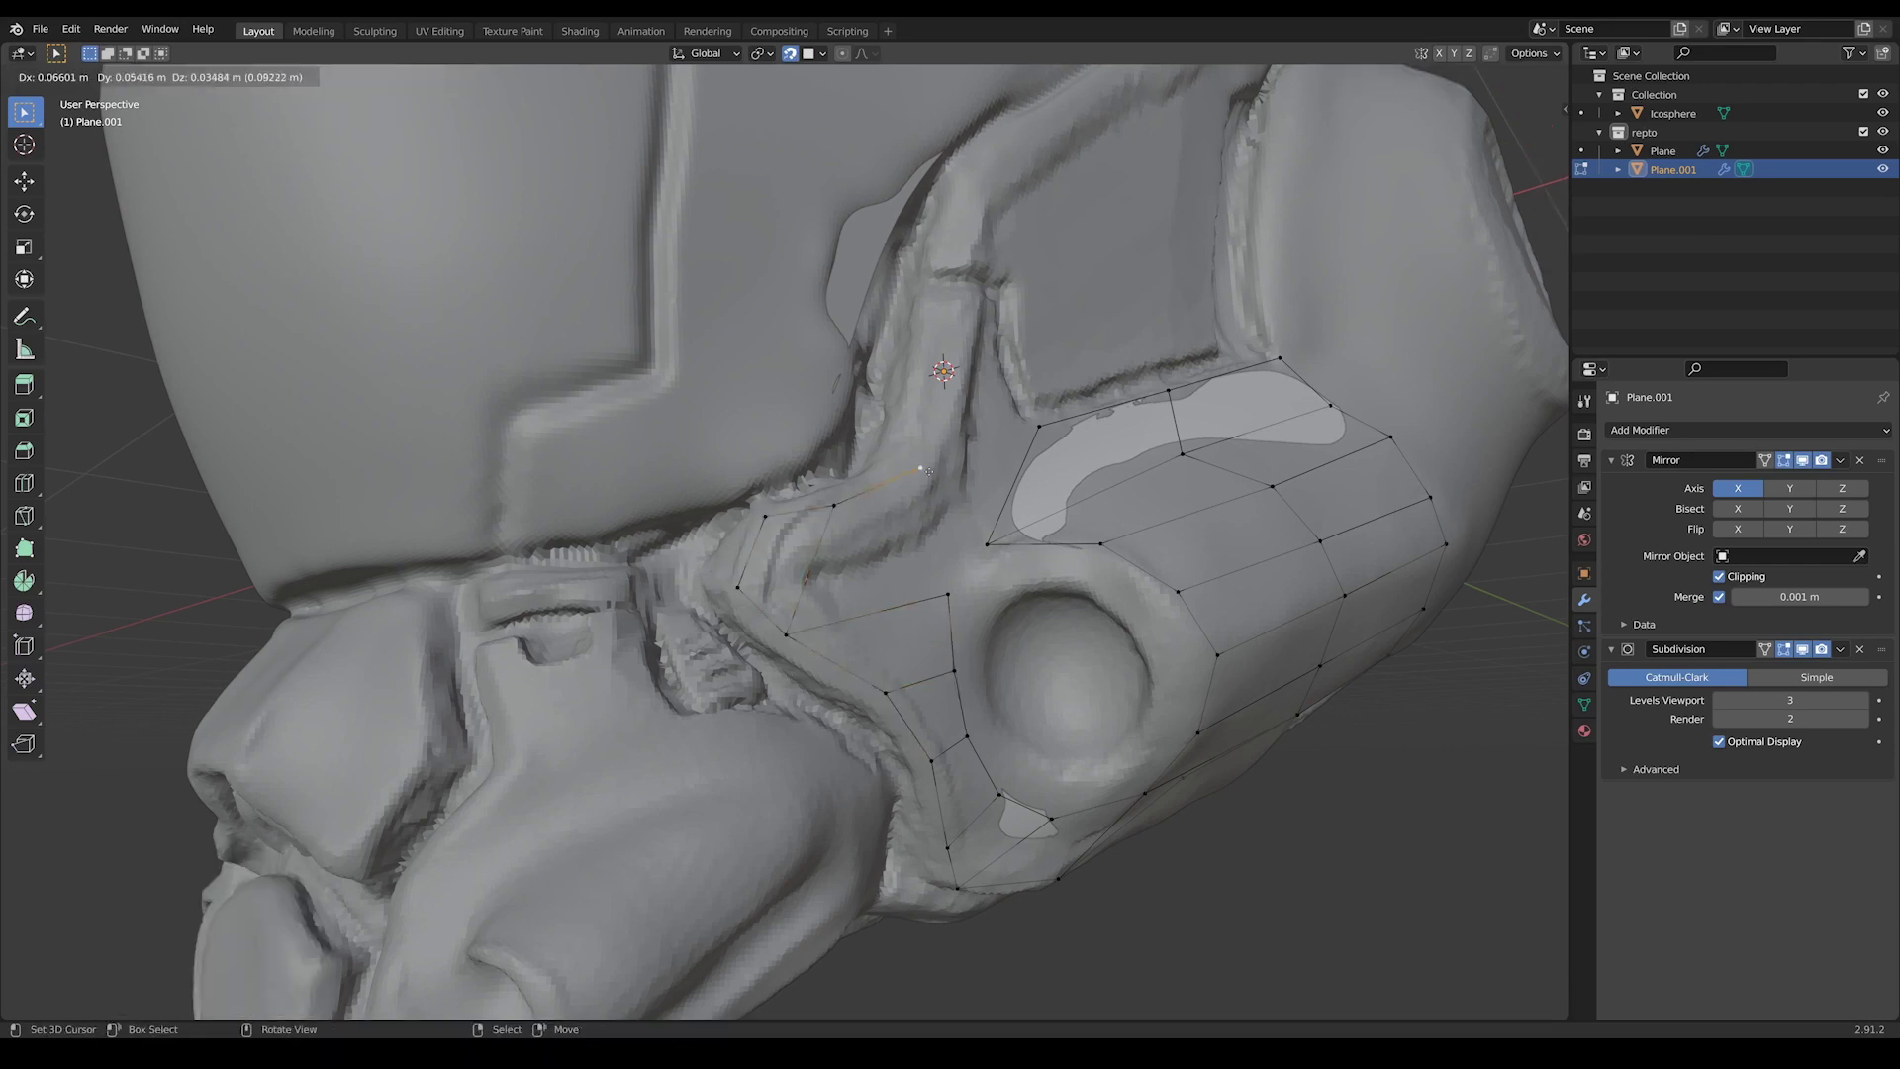
key("f")
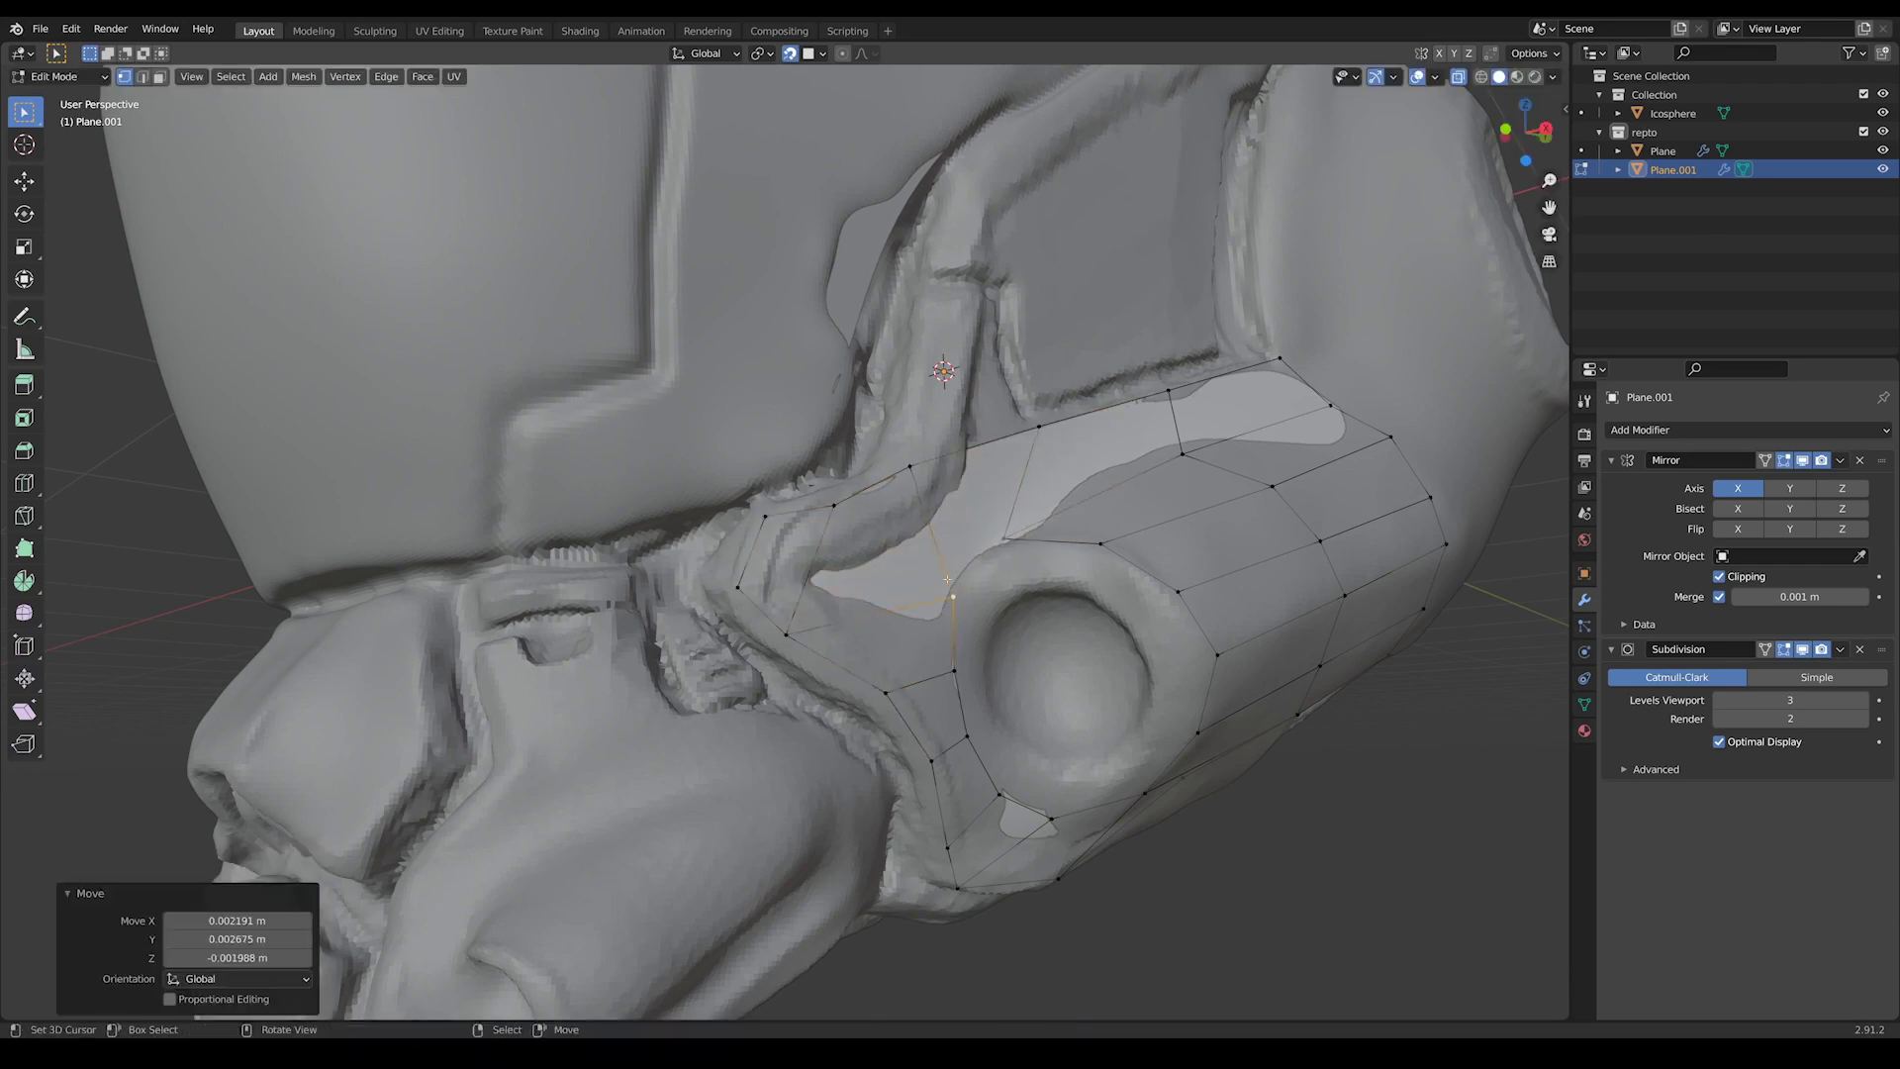
middle_click_drag(948, 591, 979, 495)
key("e")
left_click(979, 490)
key("r")
key("g")
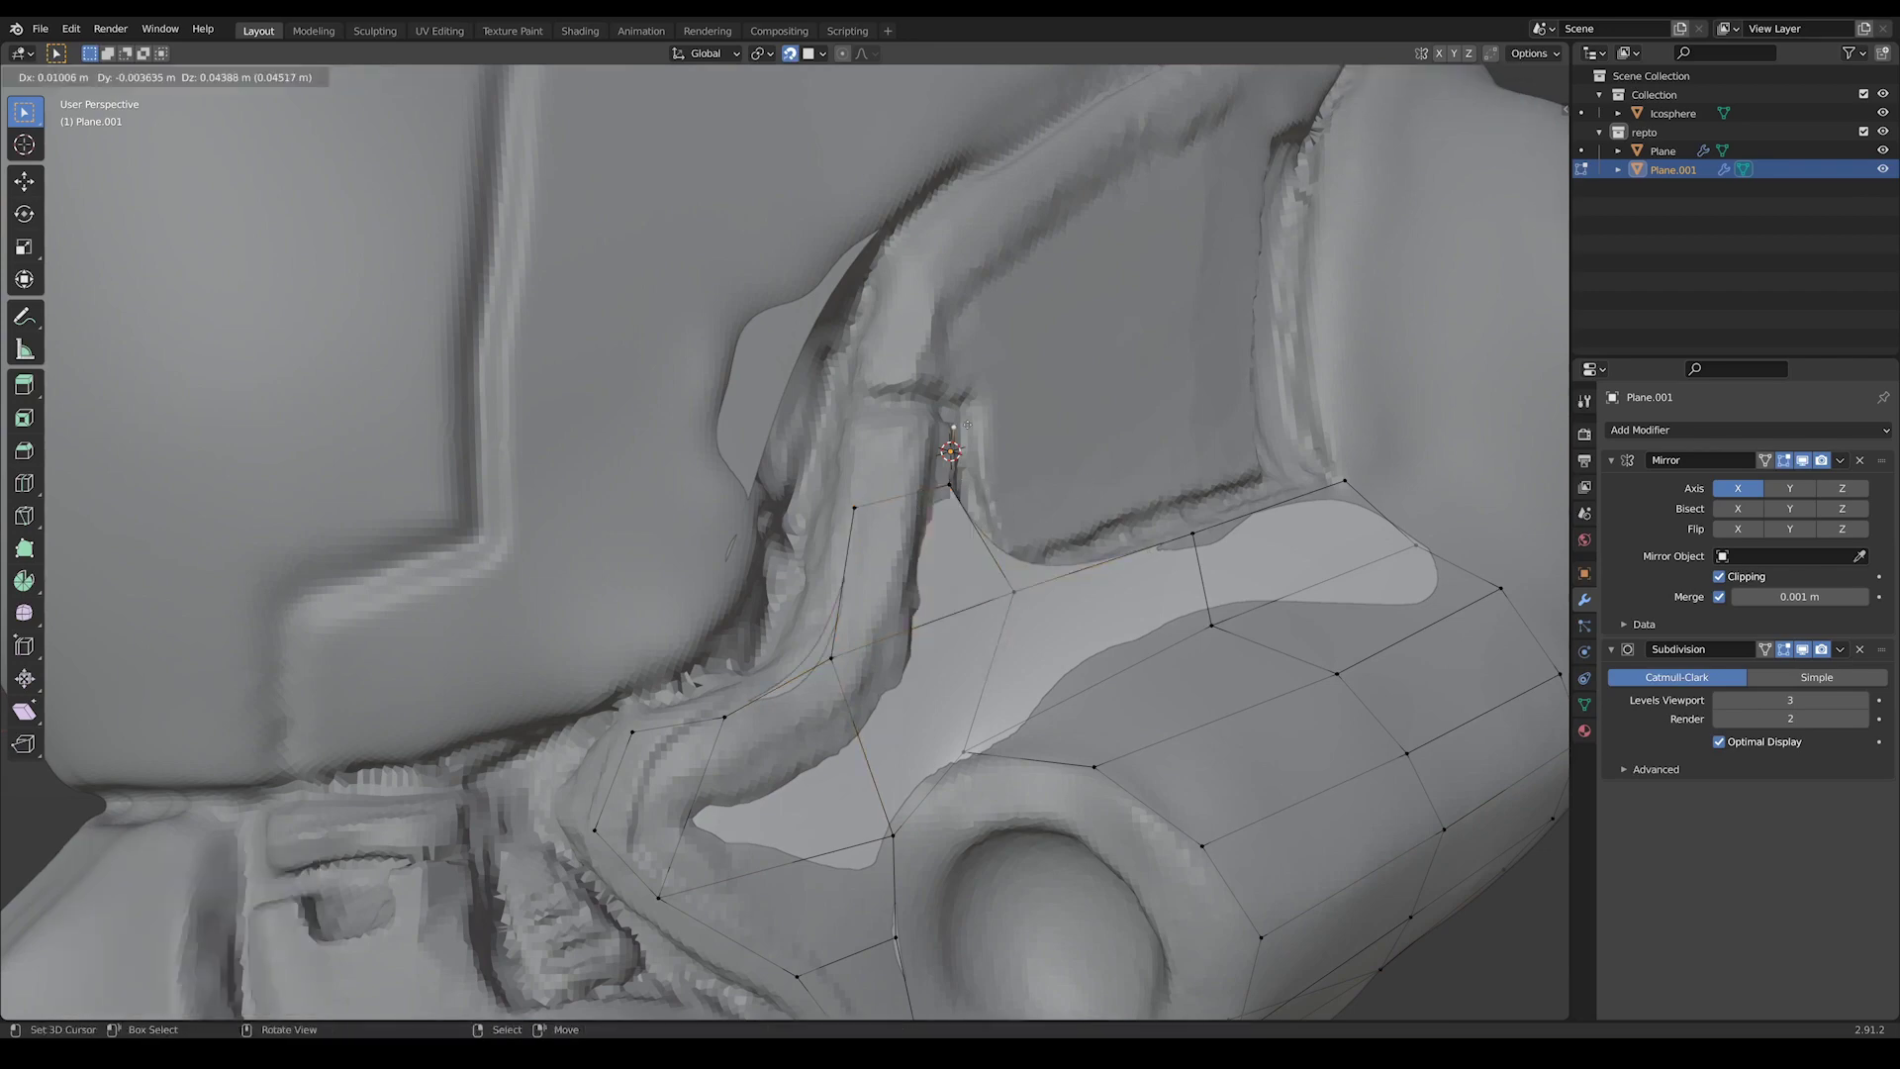
scroll(851, 487, "down", 5)
scroll(950, 594, "up", 5)
middle_click_drag(950, 594, 1056, 682)
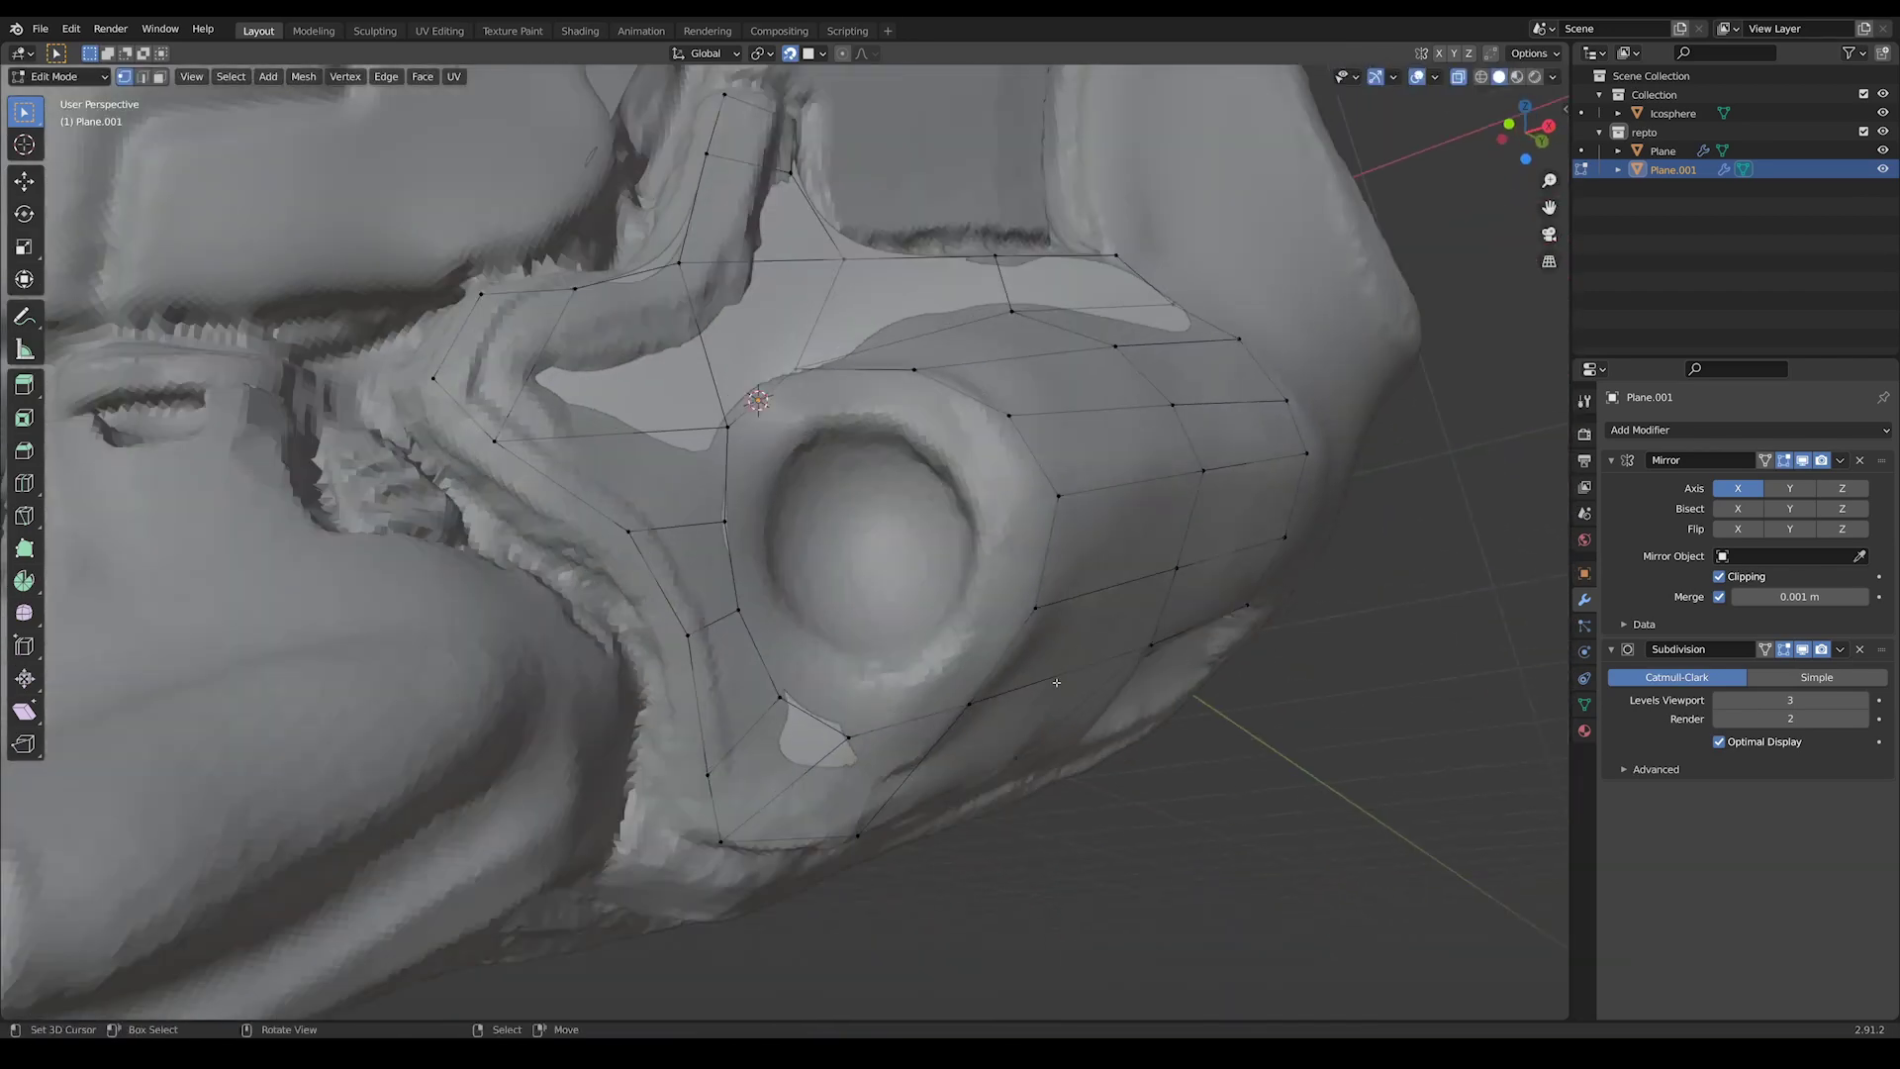
- Extrude the edge loop around the round socket inward, scale it to 0.948 and even it with LoopTools Relax, Circle and Space
key("e")
key("s")
left_click(920, 623)
key("n")
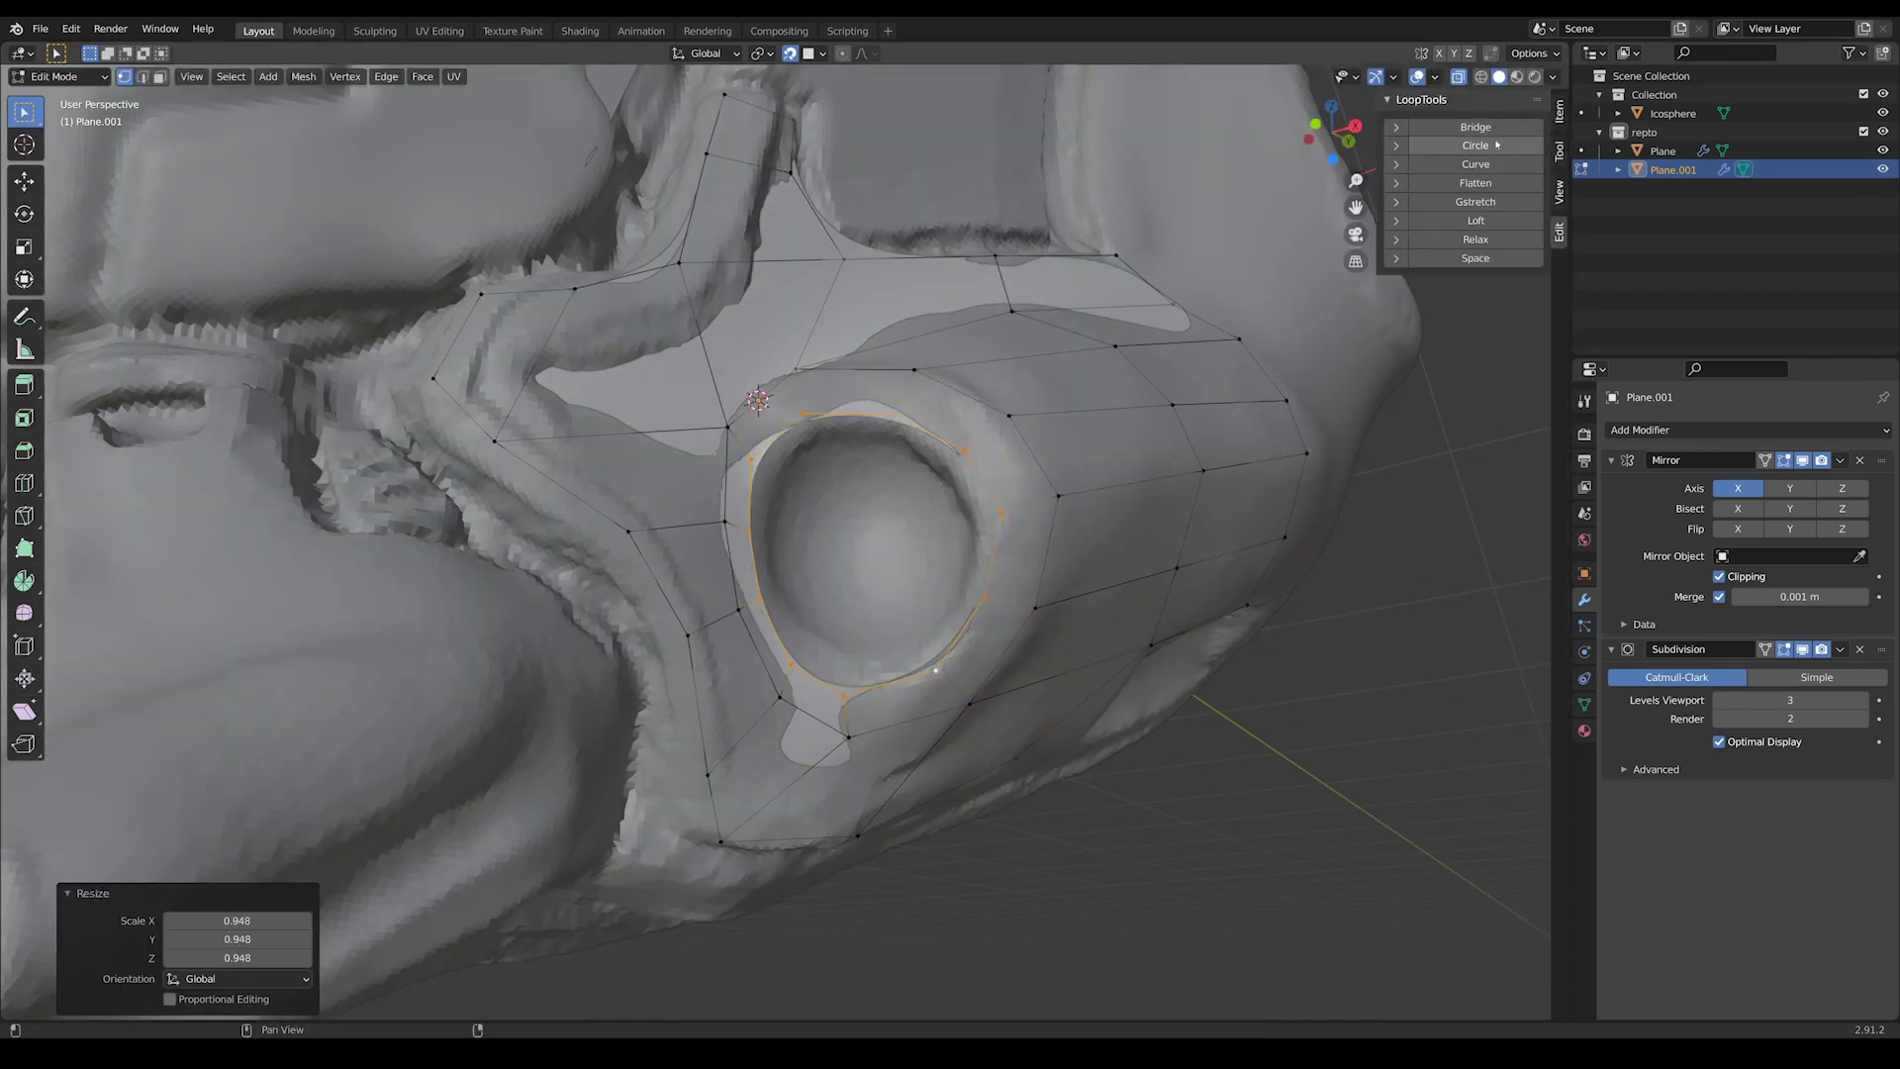
left_click(1479, 239)
middle_click_drag(1286, 415, 1237, 416)
left_click(1475, 146)
left_click(1476, 258)
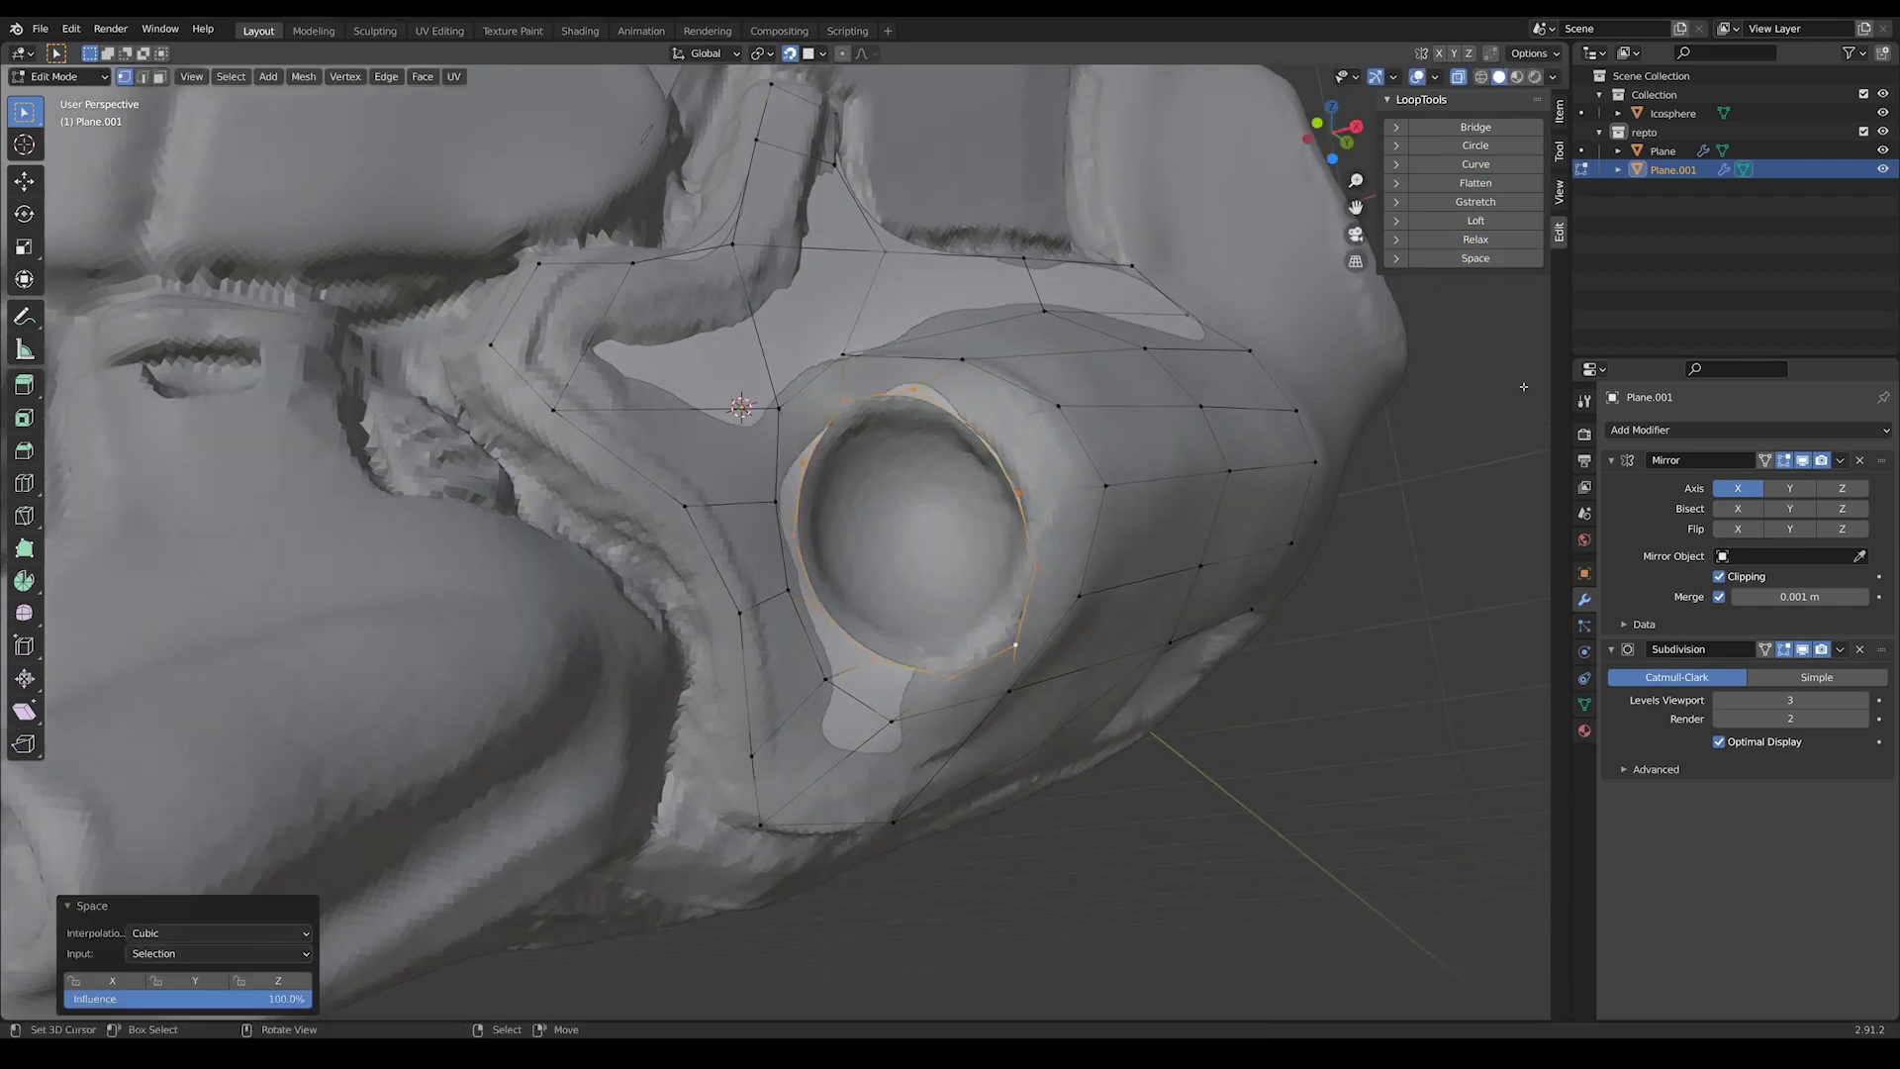
- Scale the socket's inner loop and move its vertices to fit the socket's rim
key("s")
left_click(1267, 594)
key("g")
middle_click_drag(915, 680, 742, 543)
key("g")
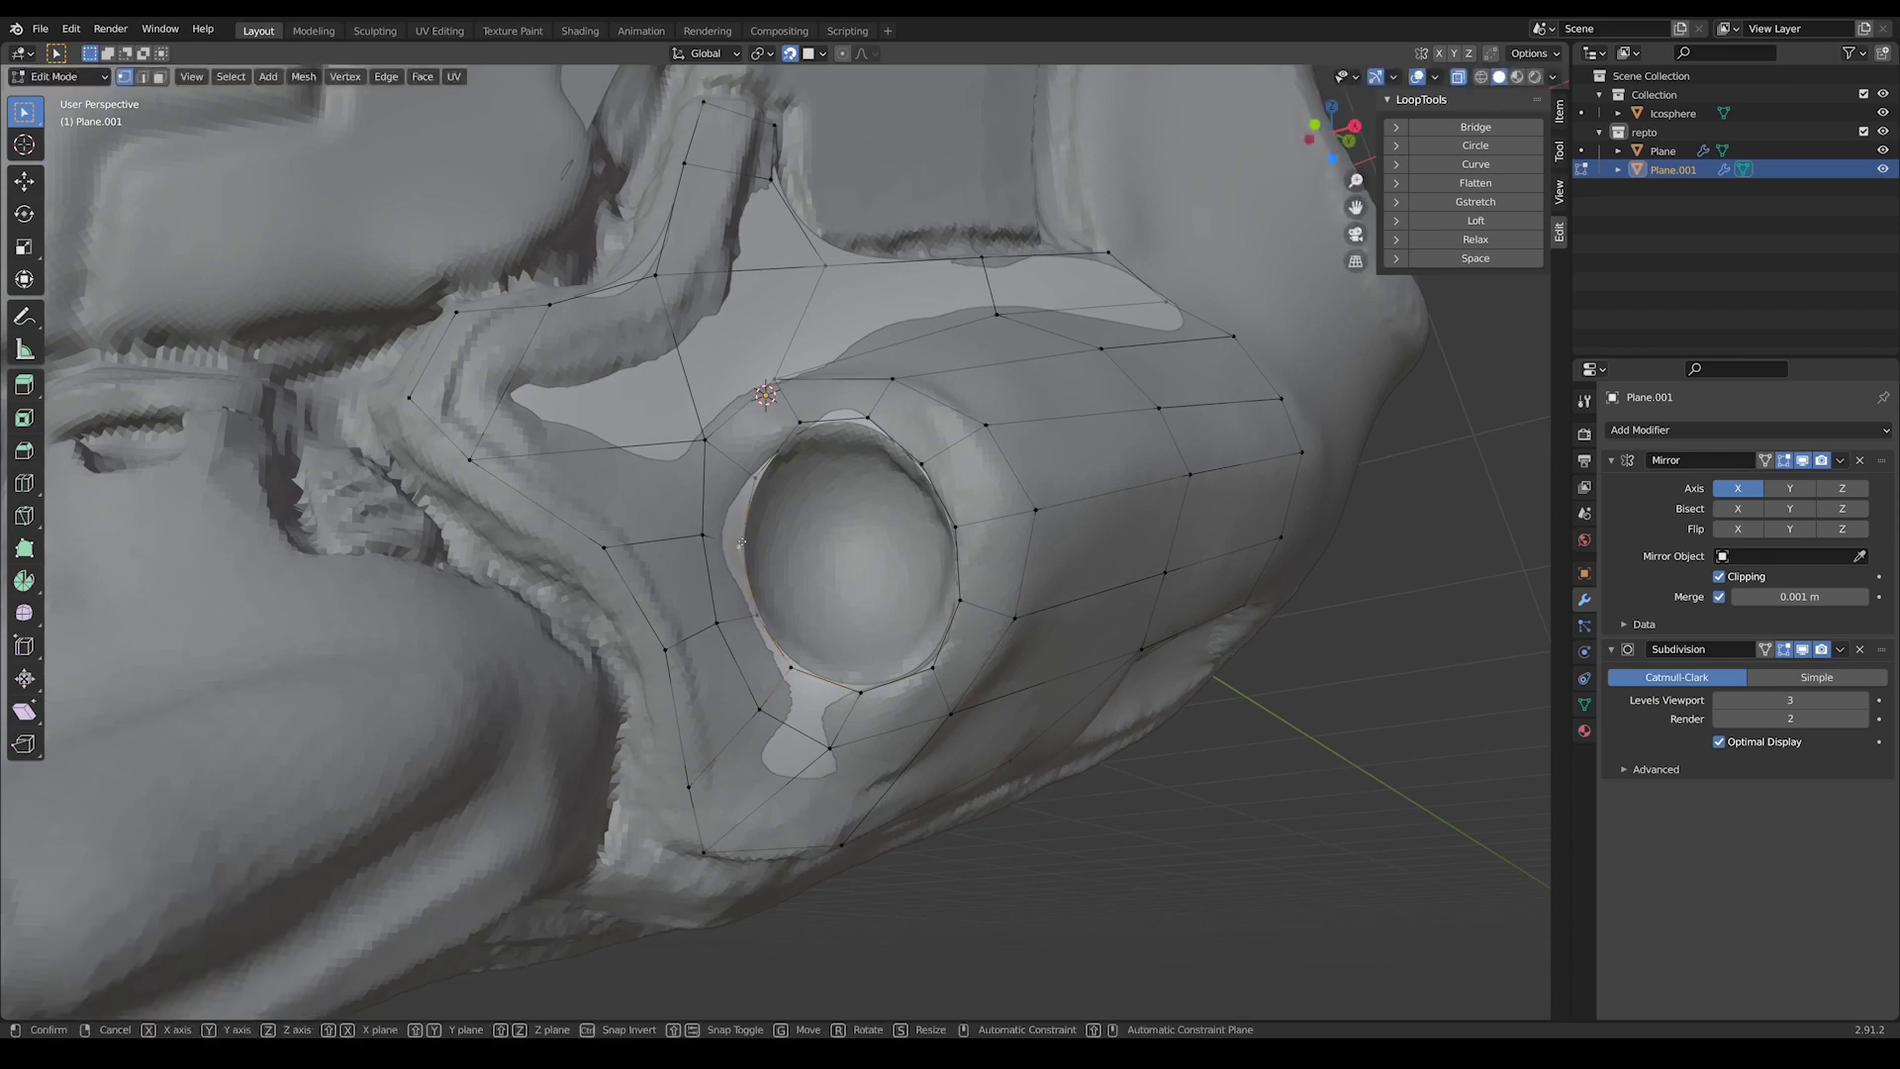
- Hide the sculpt's collection and add a tight supporting edge loop around the outside of the socket opening
middle_click_drag(813, 415, 1309, 299)
left_click(1882, 94)
middle_click_drag(1088, 445, 989, 396)
scroll(1043, 314, "up", 3)
key("Tab")
middle_click_drag(1043, 314, 788, 293)
key("Tab")
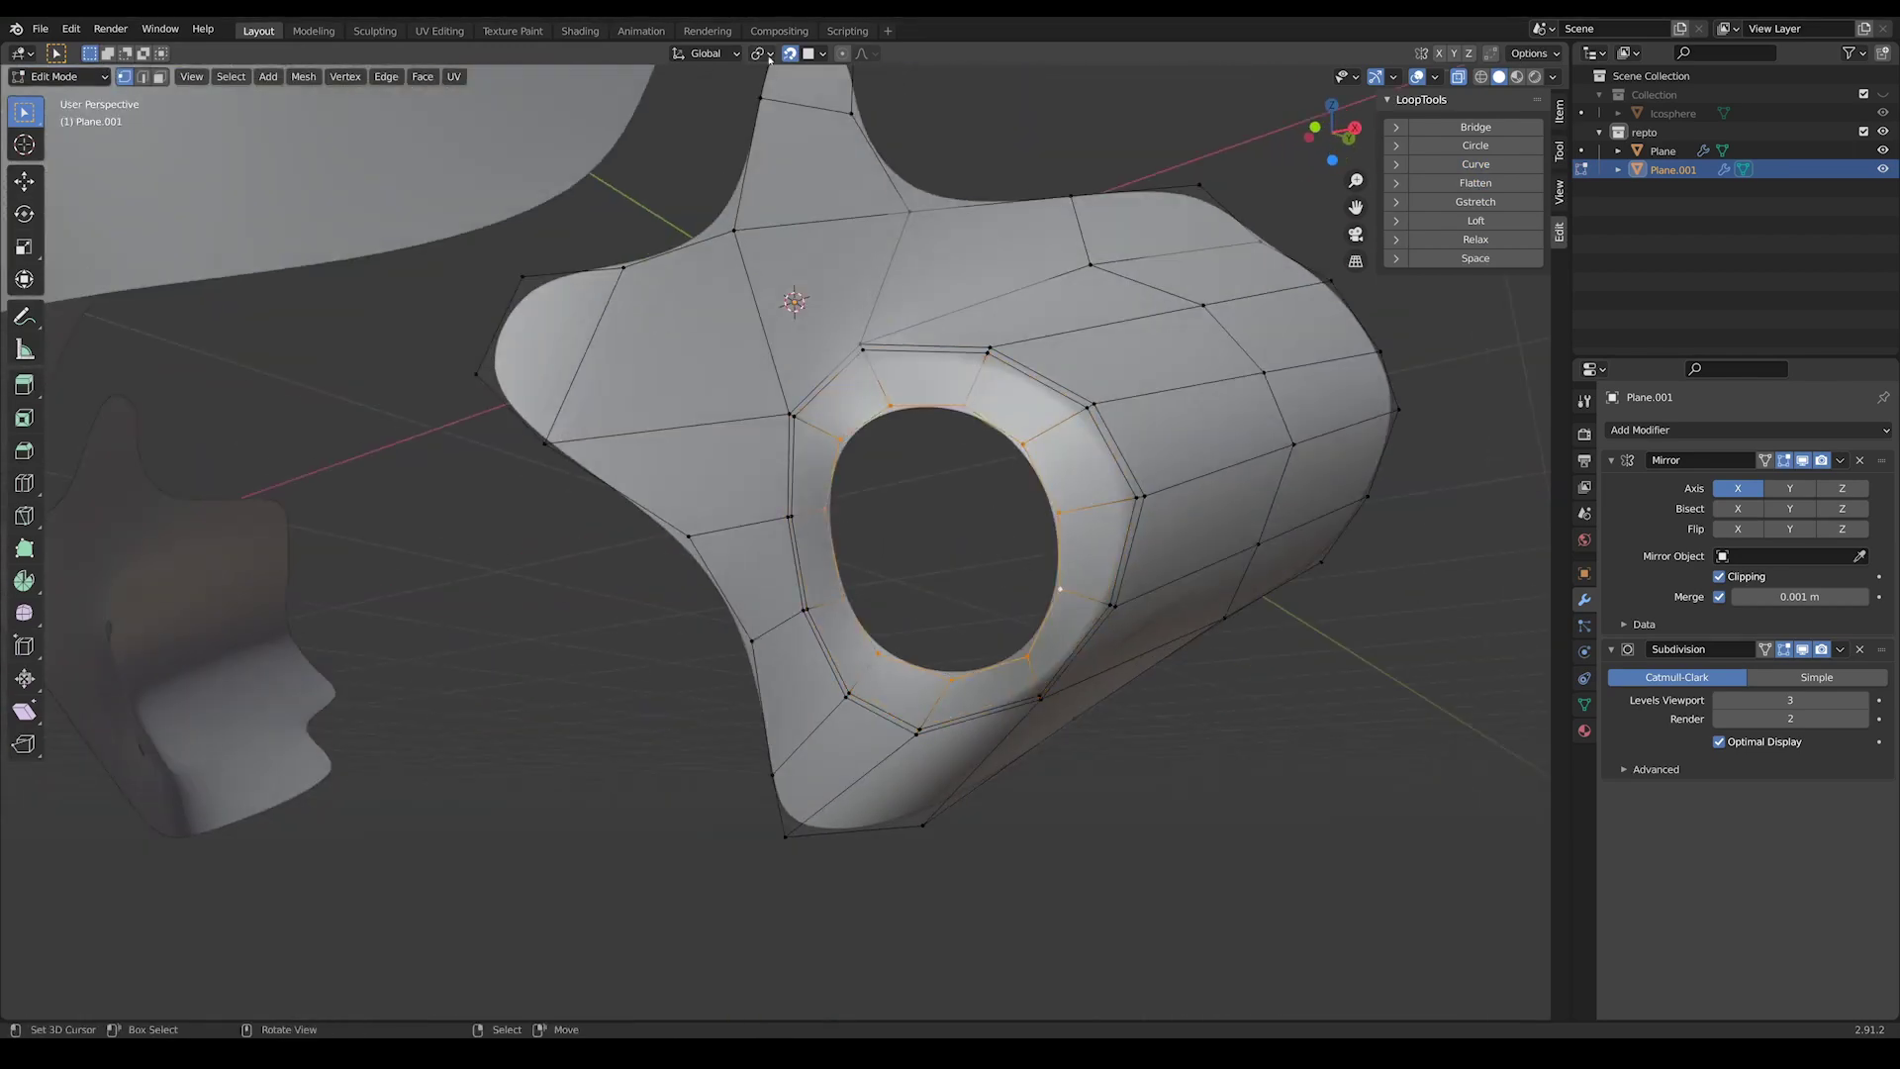
- With snapping off, extrude and scale the socket's inner loop into nested rings that form a recessed socket
scroll(759, 562, "up", 2)
middle_click_drag(759, 562, 692, 554)
key("e")
left_click(693, 554)
key("KP_Decimal")
key("s")
left_click(1146, 561)
scroll(920, 592, "down", 3)
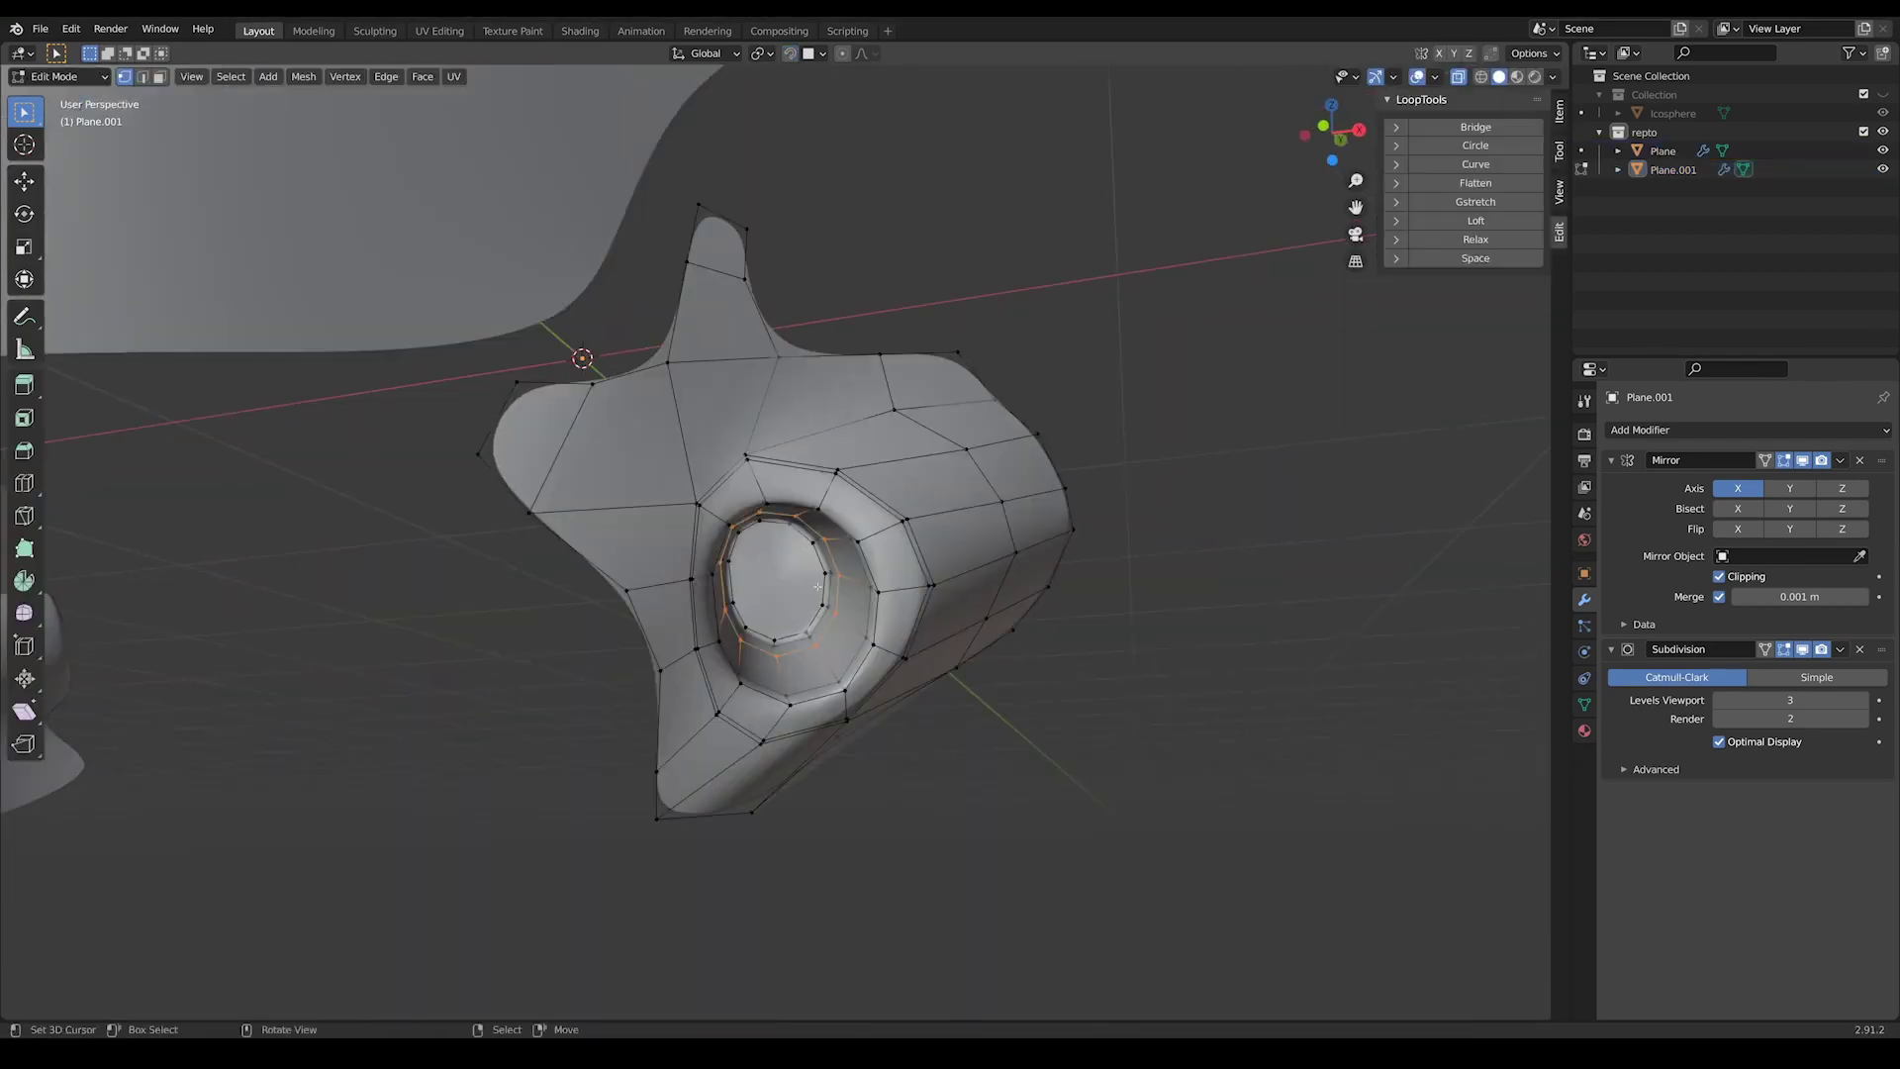
- Adjust the position of the extruded rings inside the recessed socket
left_click(1088, 594)
middle_click_drag(1052, 615, 970, 524)
scroll(961, 509, "up", 2)
middle_click_drag(1135, 529, 989, 525)
scroll(989, 525, "up", 2)
left_click(821, 545)
key("g")
left_click(900, 523)
- Show the sculpt again, turn snapping back on and extrude the jaw cylinder's rear edge toward the jagged rear rim
middle_click_drag(900, 524, 815, 71)
left_click(790, 53)
scroll(699, 443, "up", 2)
left_click(700, 444, "ctrl")
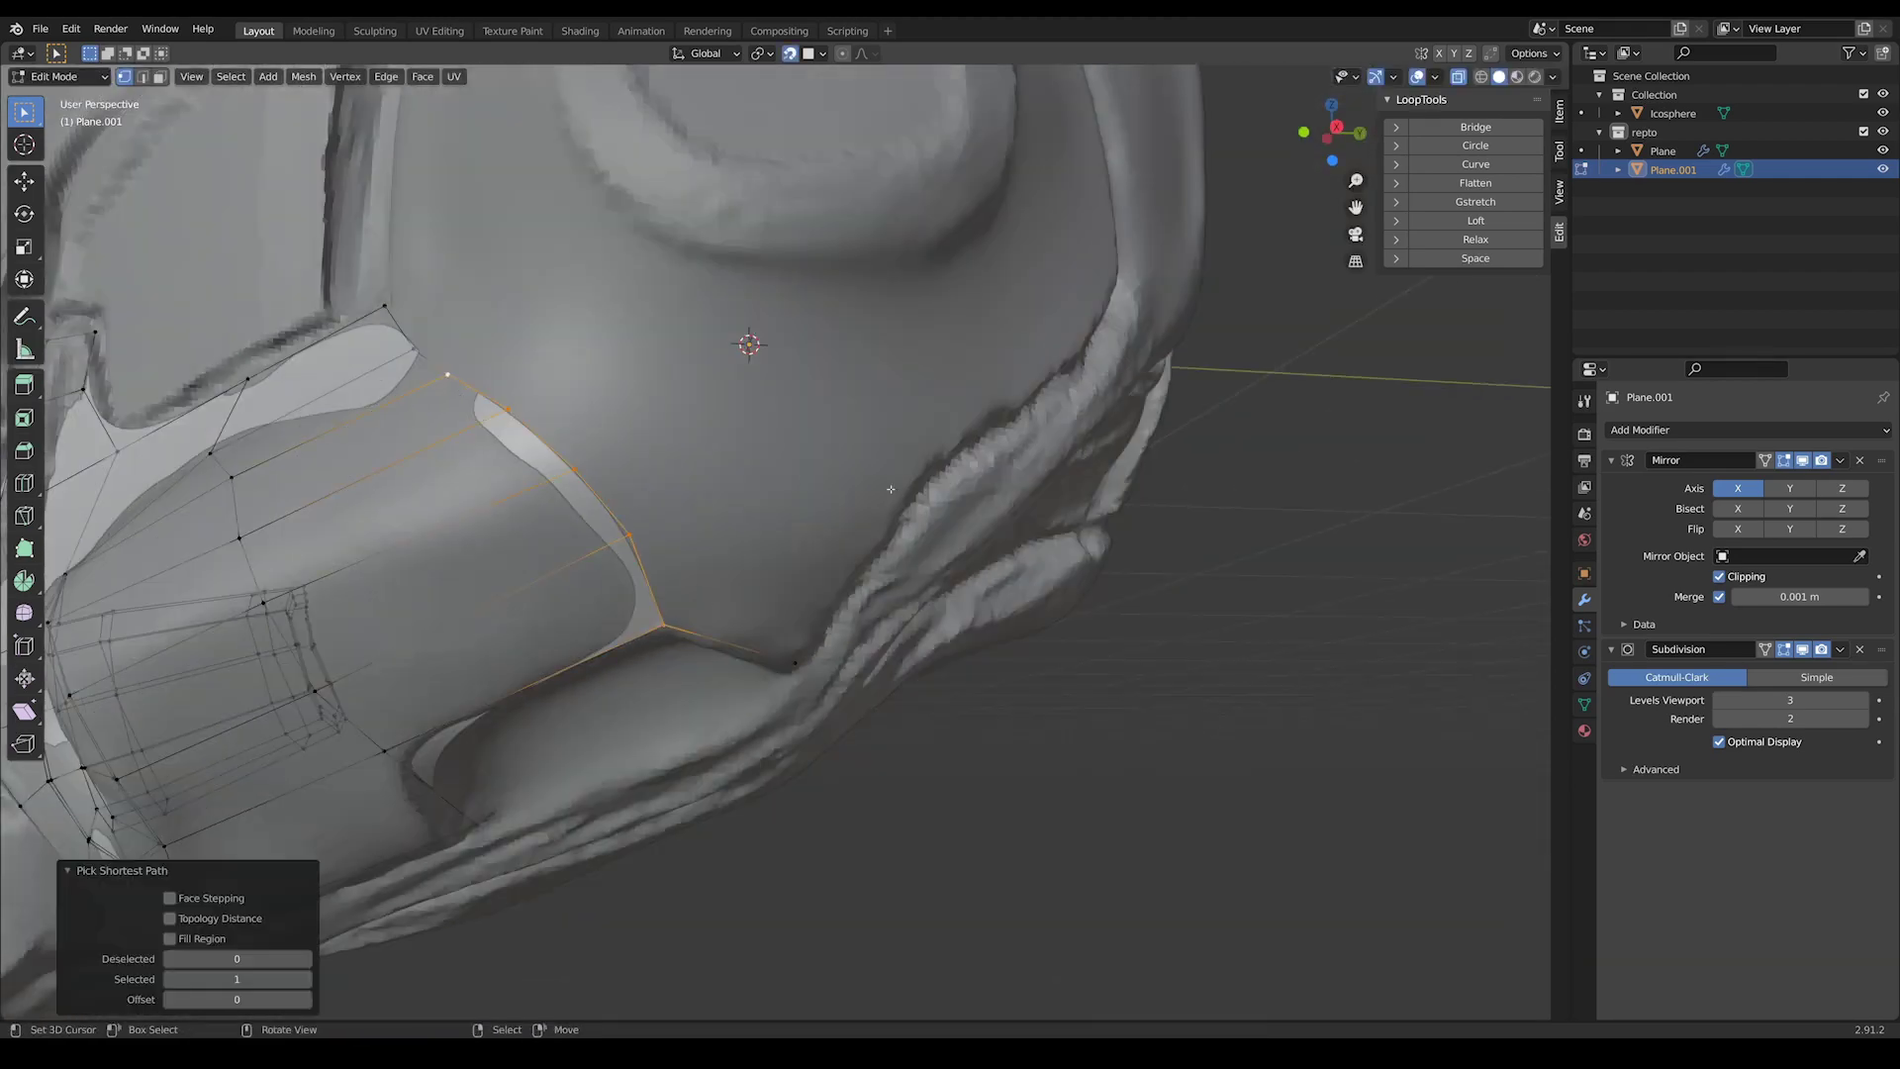
scroll(802, 600, "down", 2)
key("e")
left_click(822, 569)
middle_click_drag(821, 569, 788, 507)
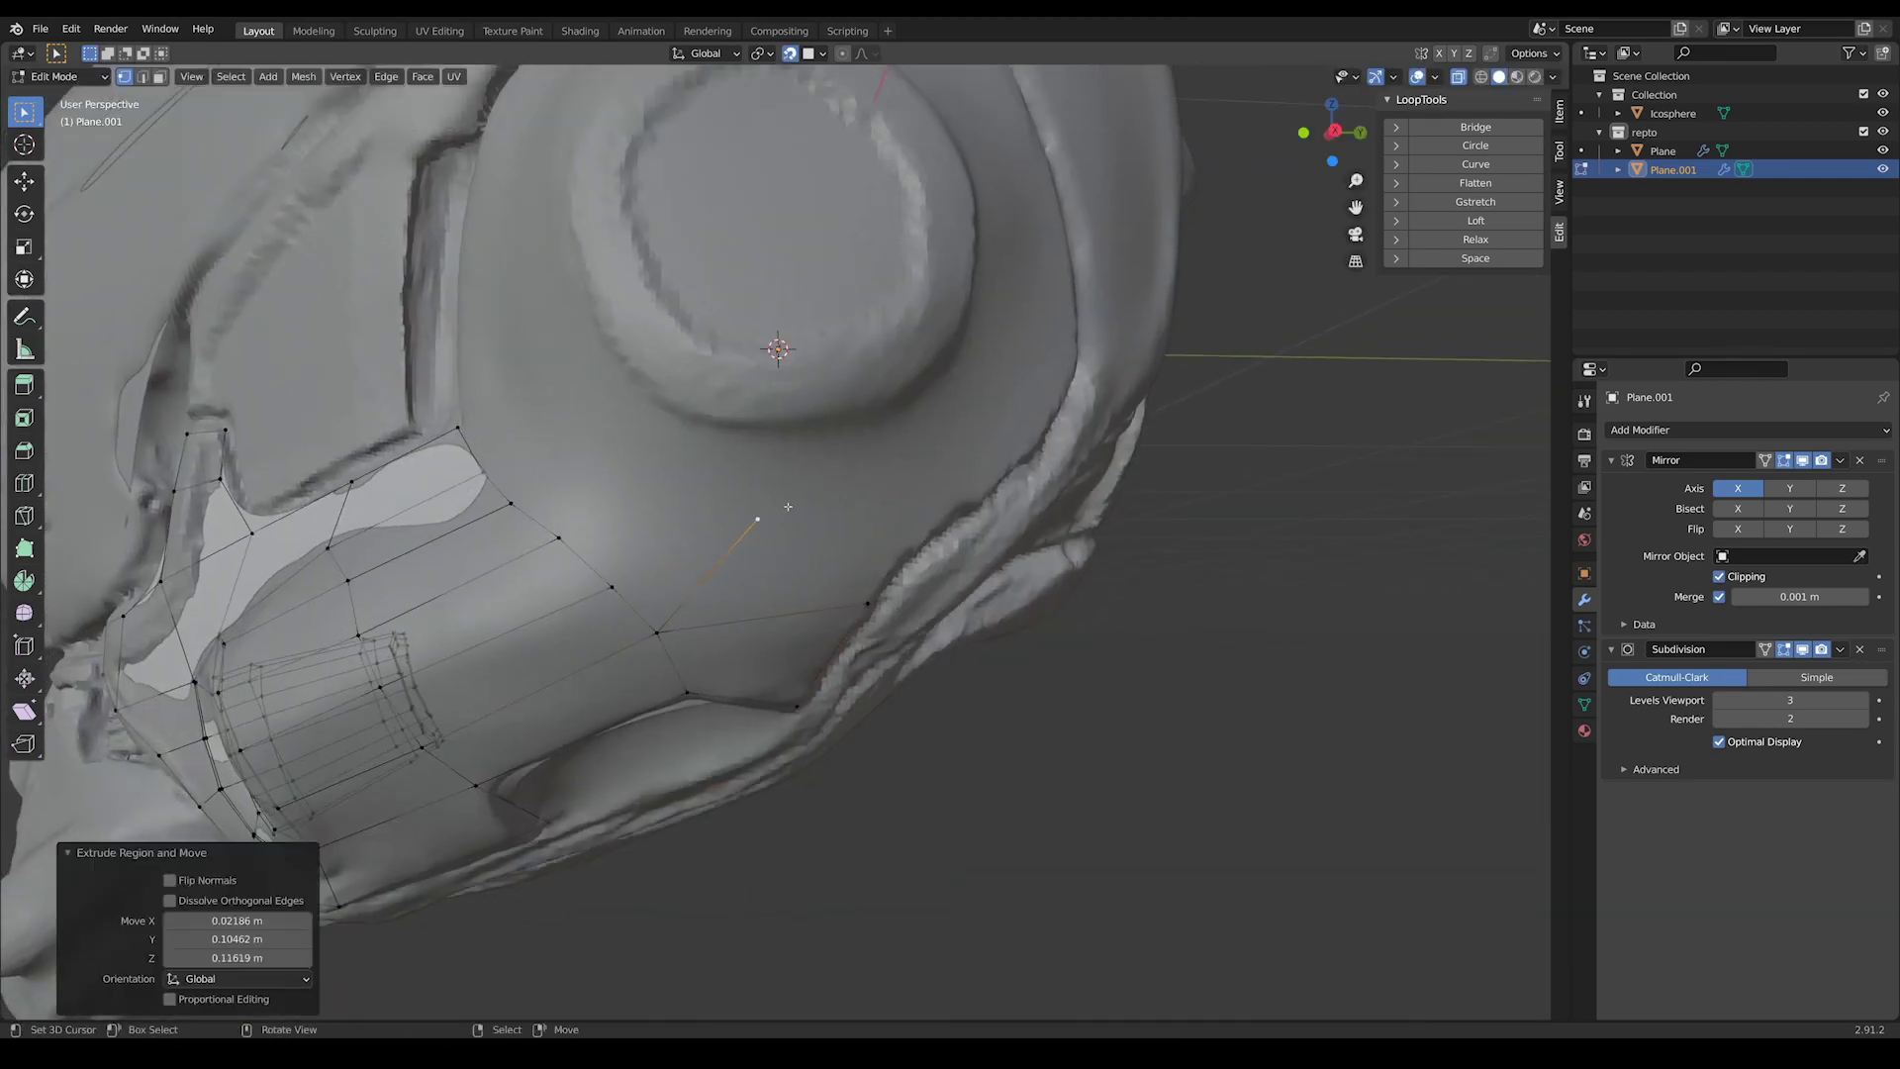
- Fit the rear corner vertices to the sculpt and extrude the next edge up between the round disc and the rim
key("g")
left_click(849, 520)
key("e")
middle_click_drag(970, 493, 958, 406)
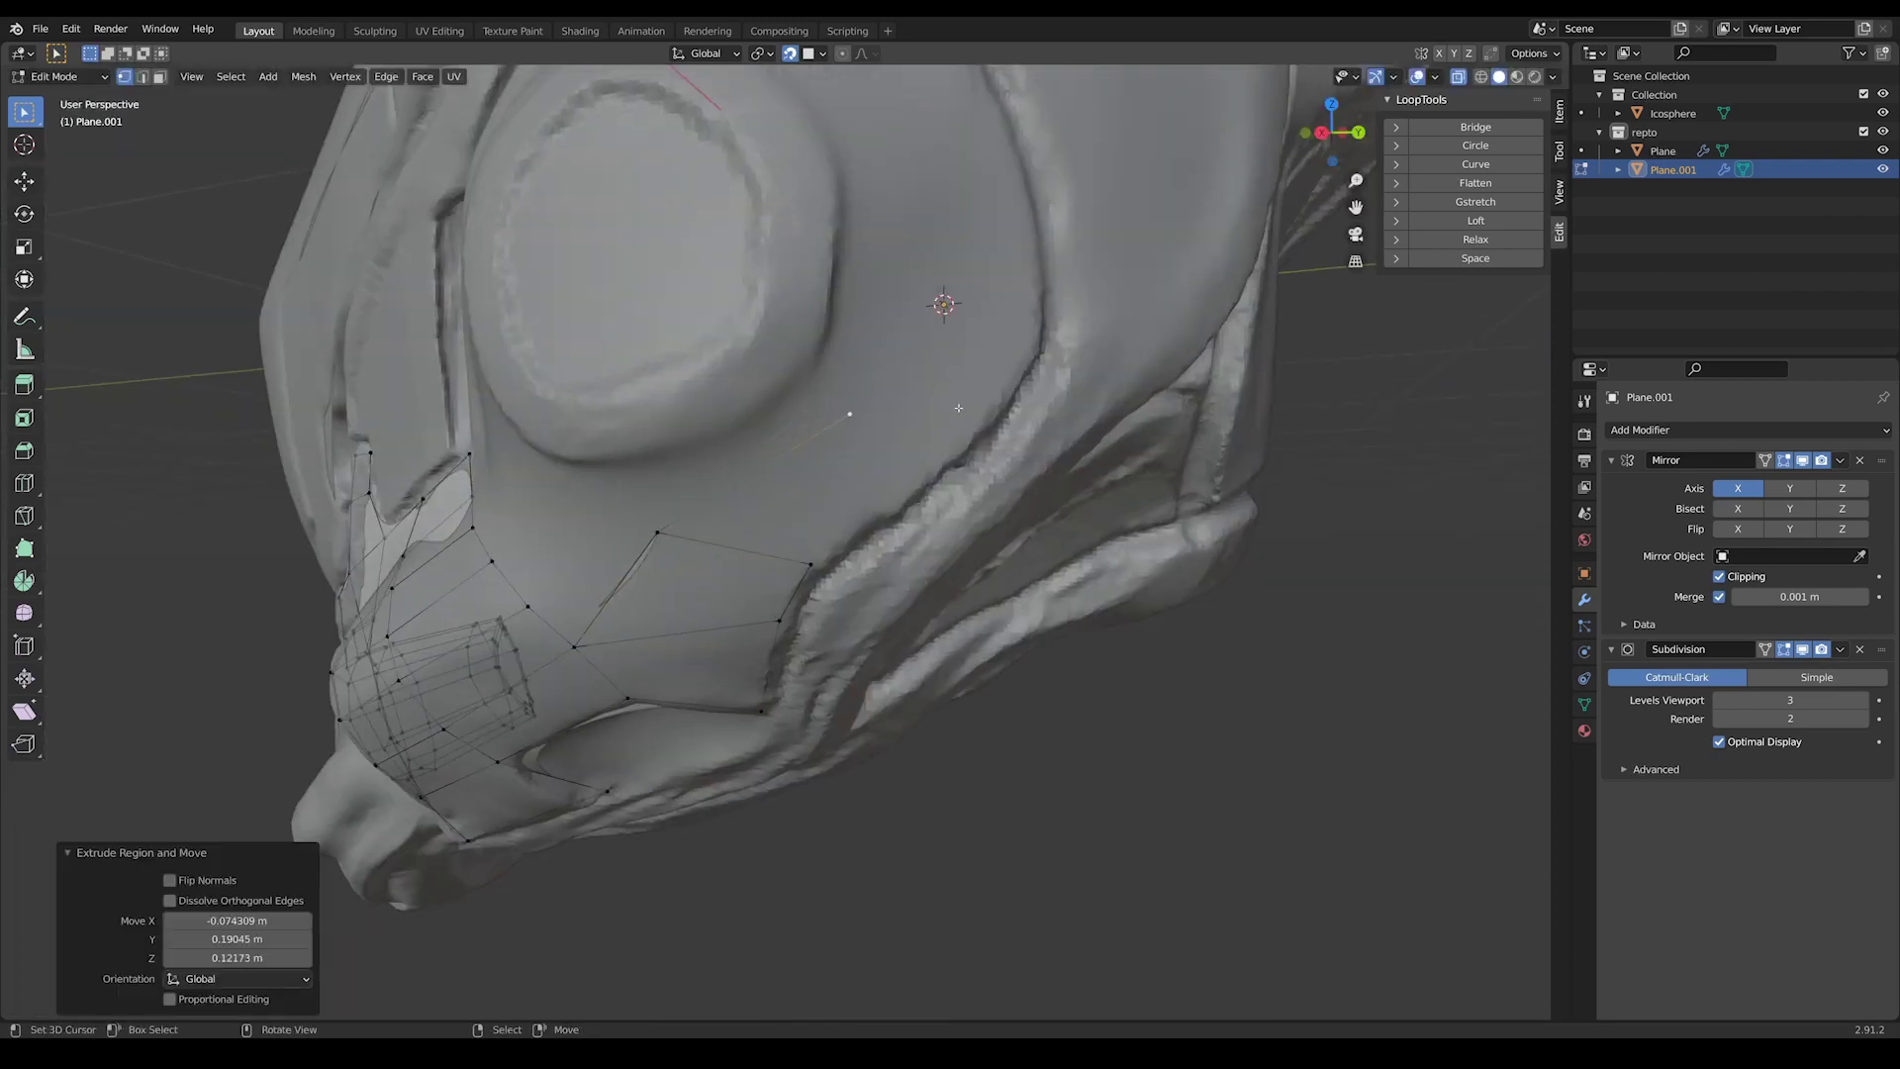